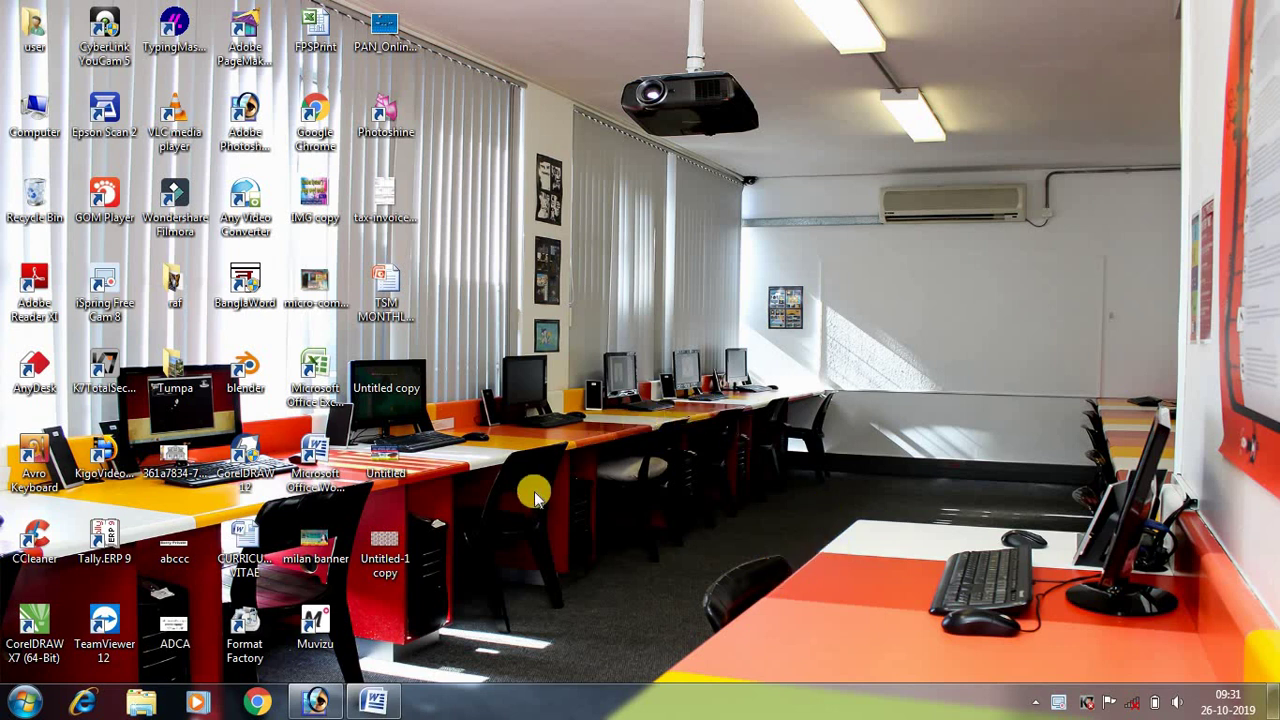
# Restore the Adobe Photoshop window from the taskbar.
pyautogui.click(316, 703)
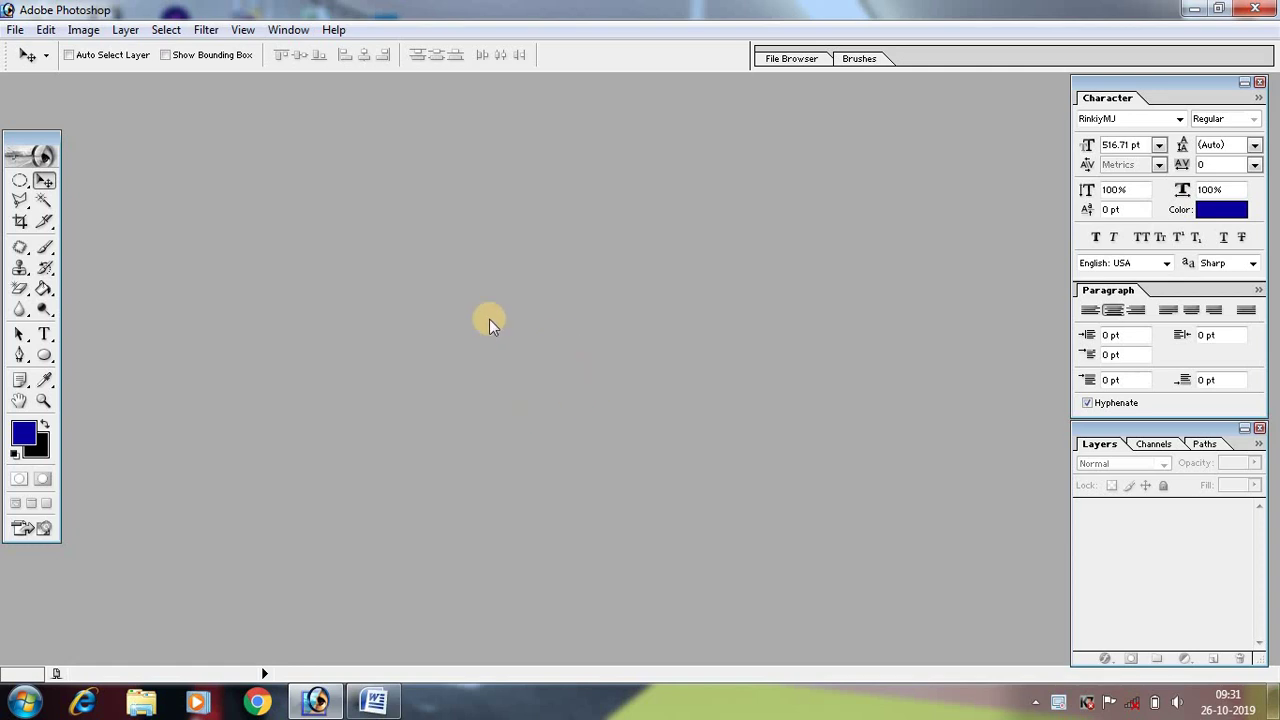
# Create a new white 8 × 5.5 inch document at 120 pixels/inch.
pyautogui.click(15, 30)
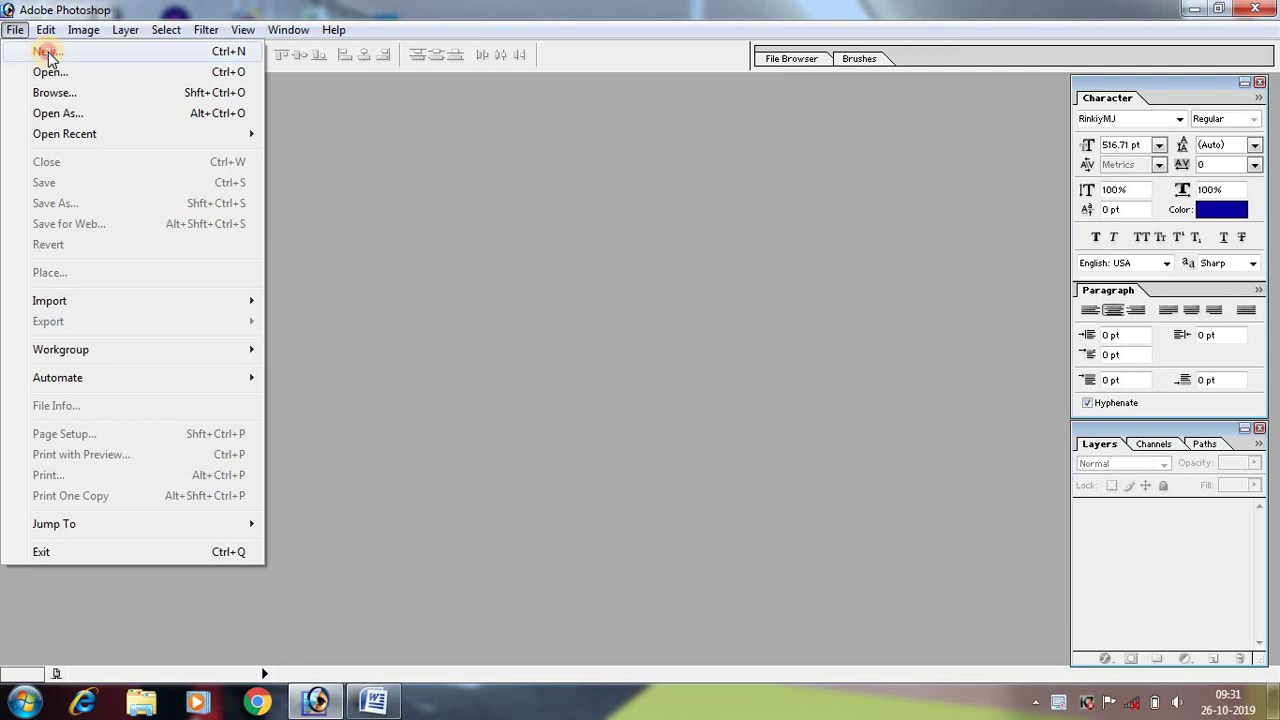
pyautogui.click(48, 58)
pyautogui.moveTo(326, 146); pyautogui.dragTo(460, 176)
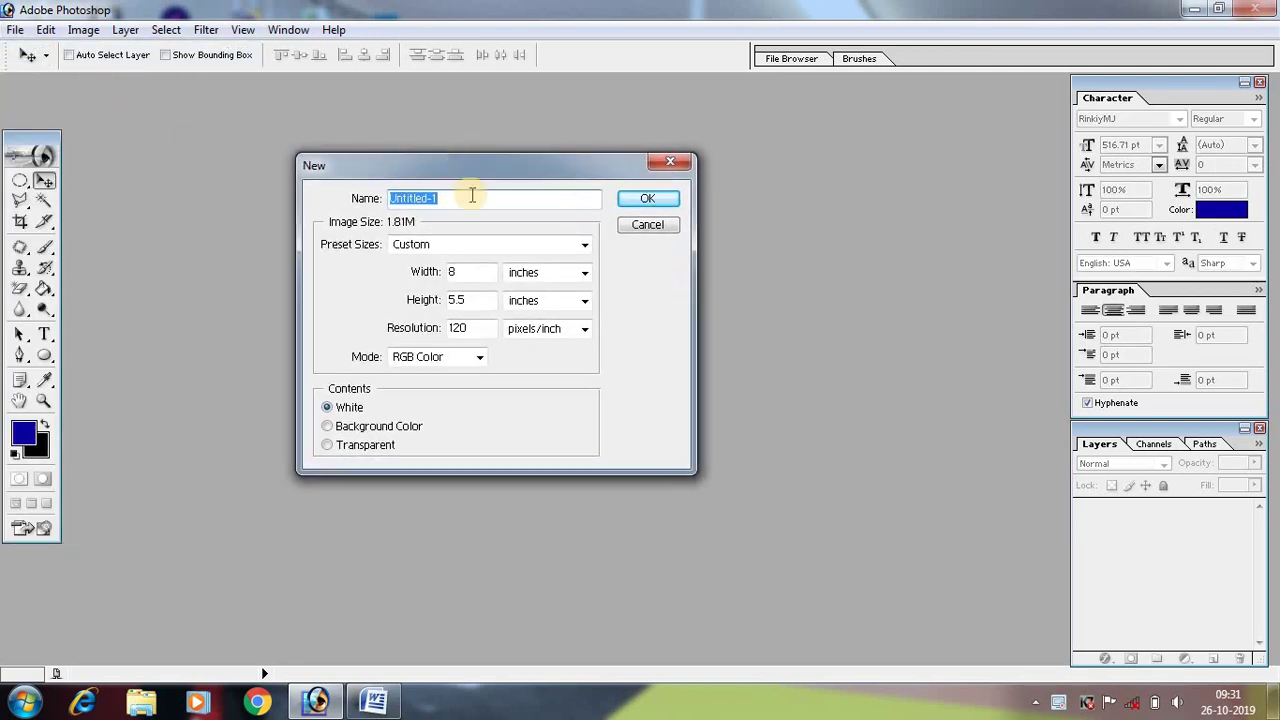
pyautogui.click(451, 273)
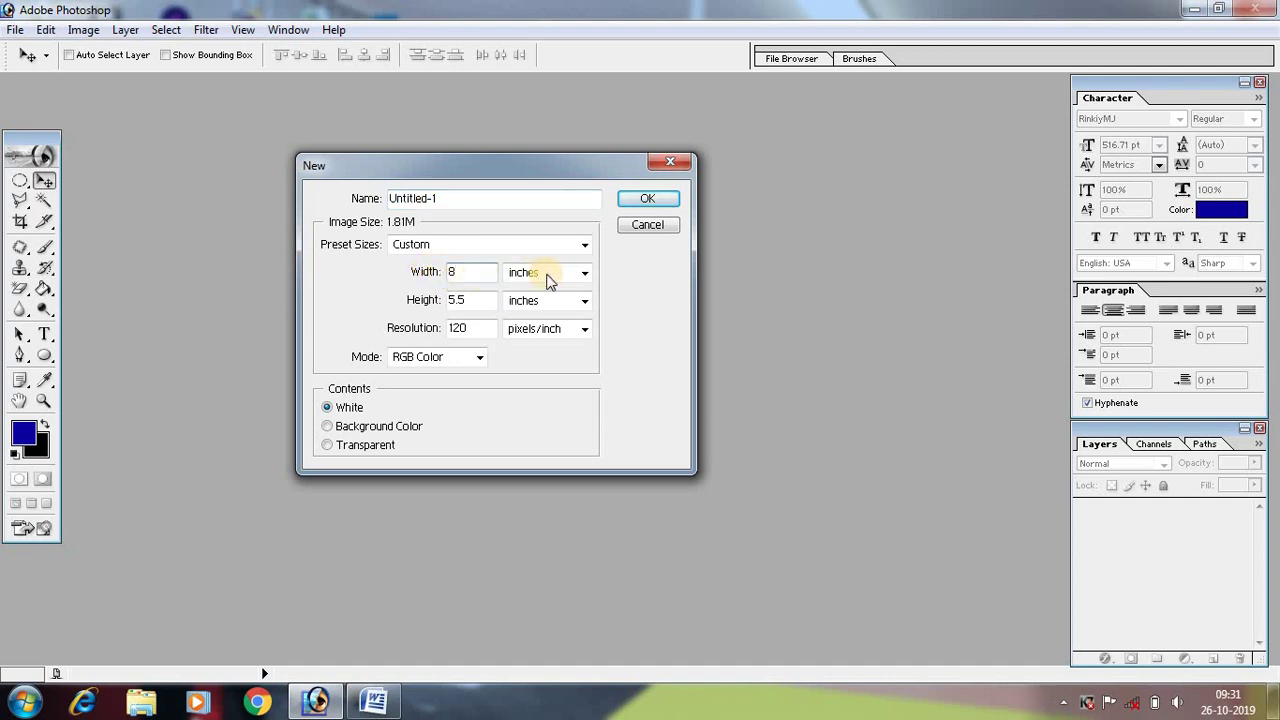
pyautogui.click(463, 299)
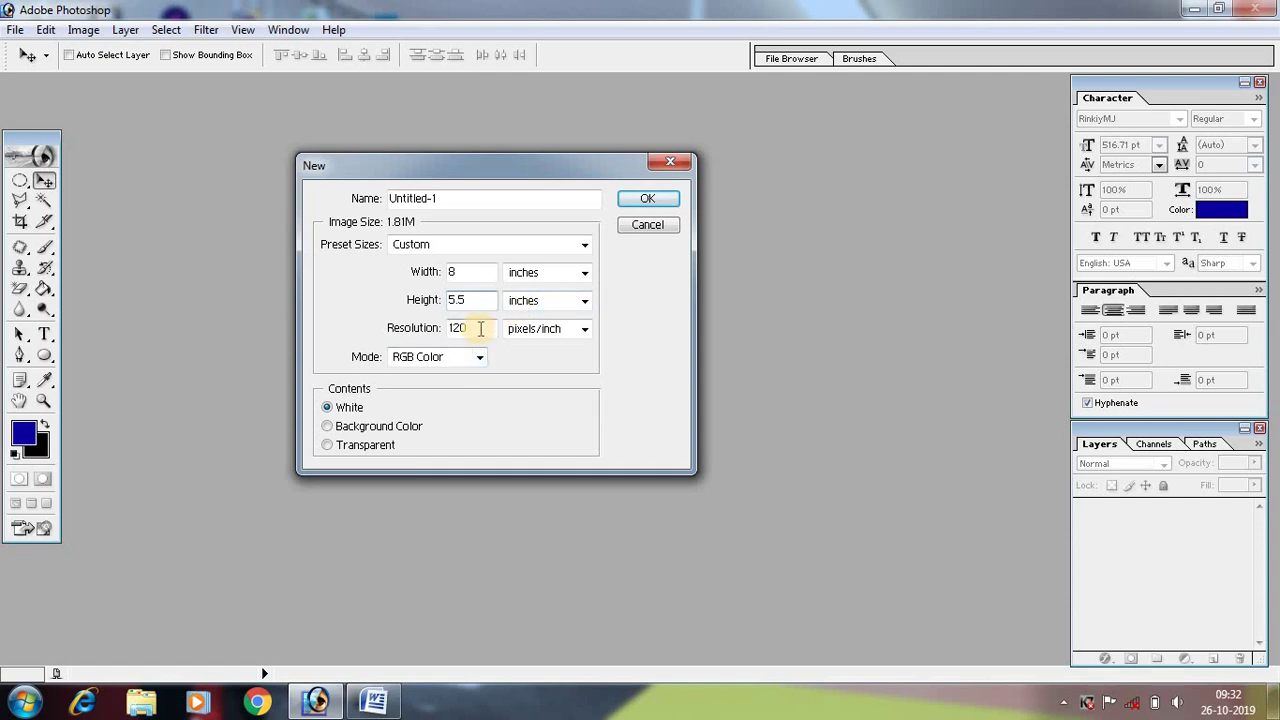
pyautogui.click(647, 201)
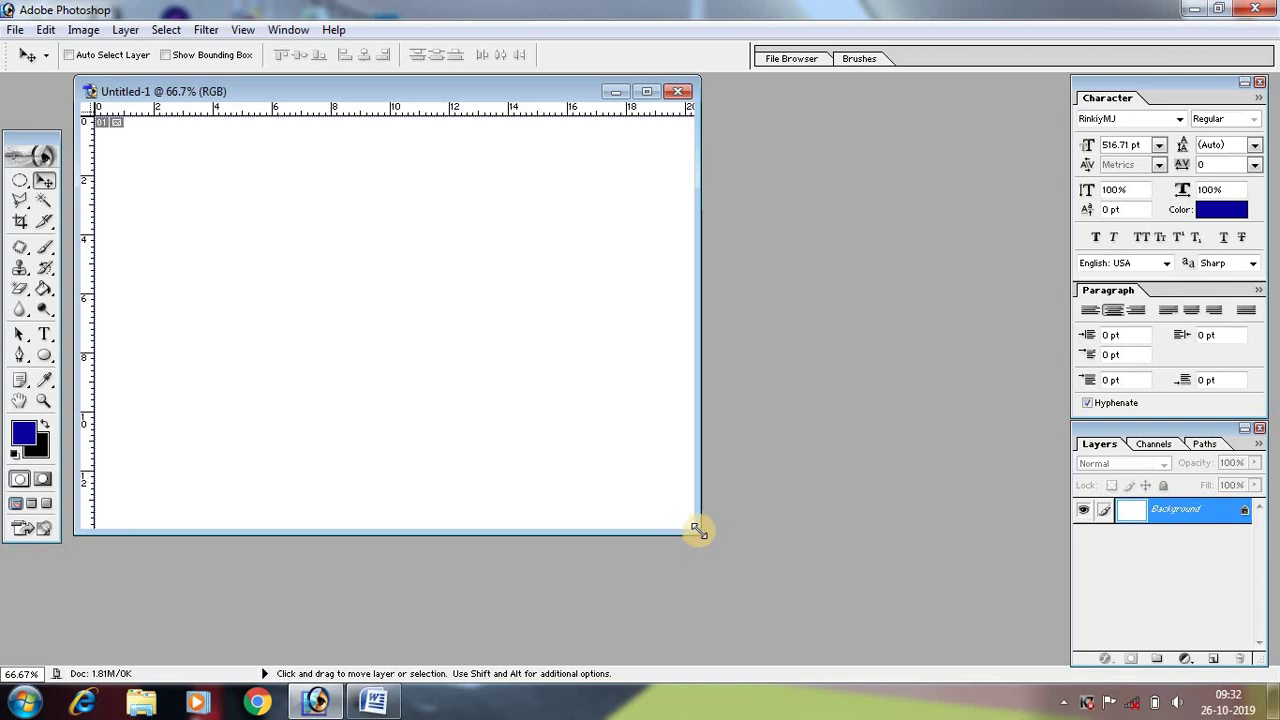
# Enlarge the document window and zoom so the blank card fills it.
pyautogui.moveTo(697, 530)
pyautogui.mouseDown()
pyautogui.moveTo(1046, 652)
pyautogui.moveTo(1016, 652)
pyautogui.mouseUp()
pyautogui.hotkey('ctrl', '-')
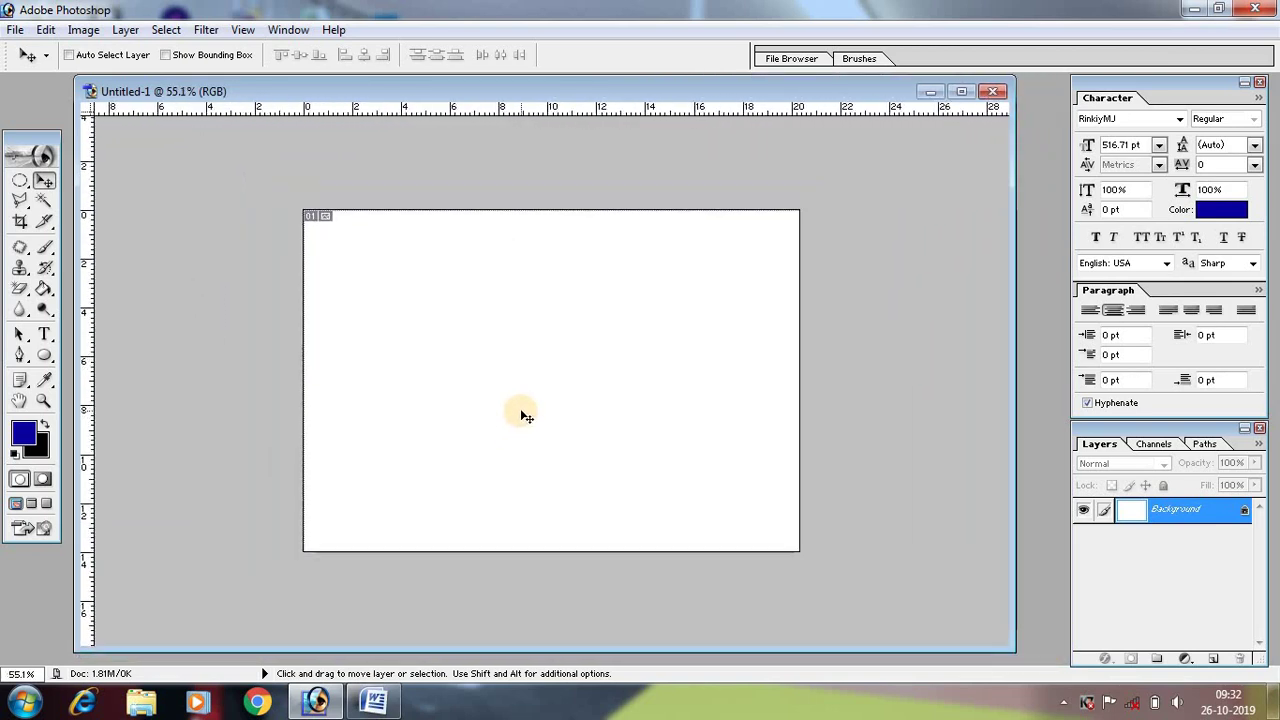
pyautogui.hotkey('ctrl', '+')
pyautogui.hotkey('ctrl', '0')
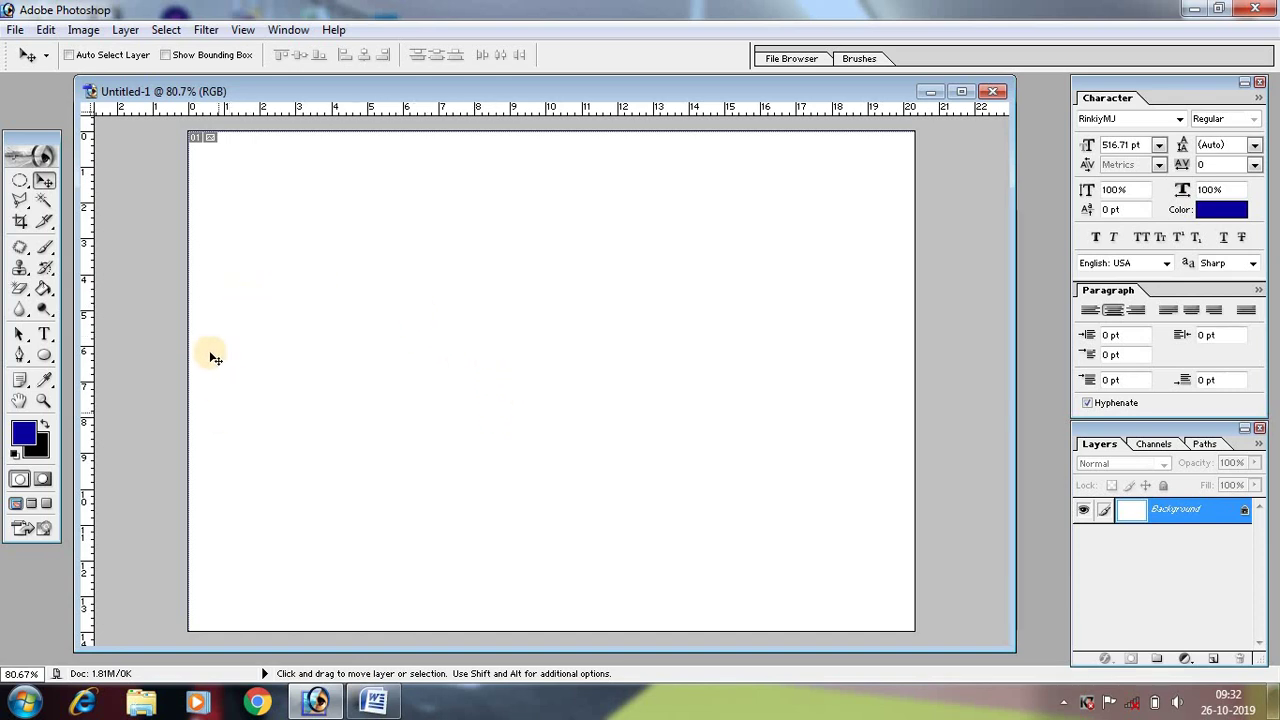
pyautogui.click(44, 356)
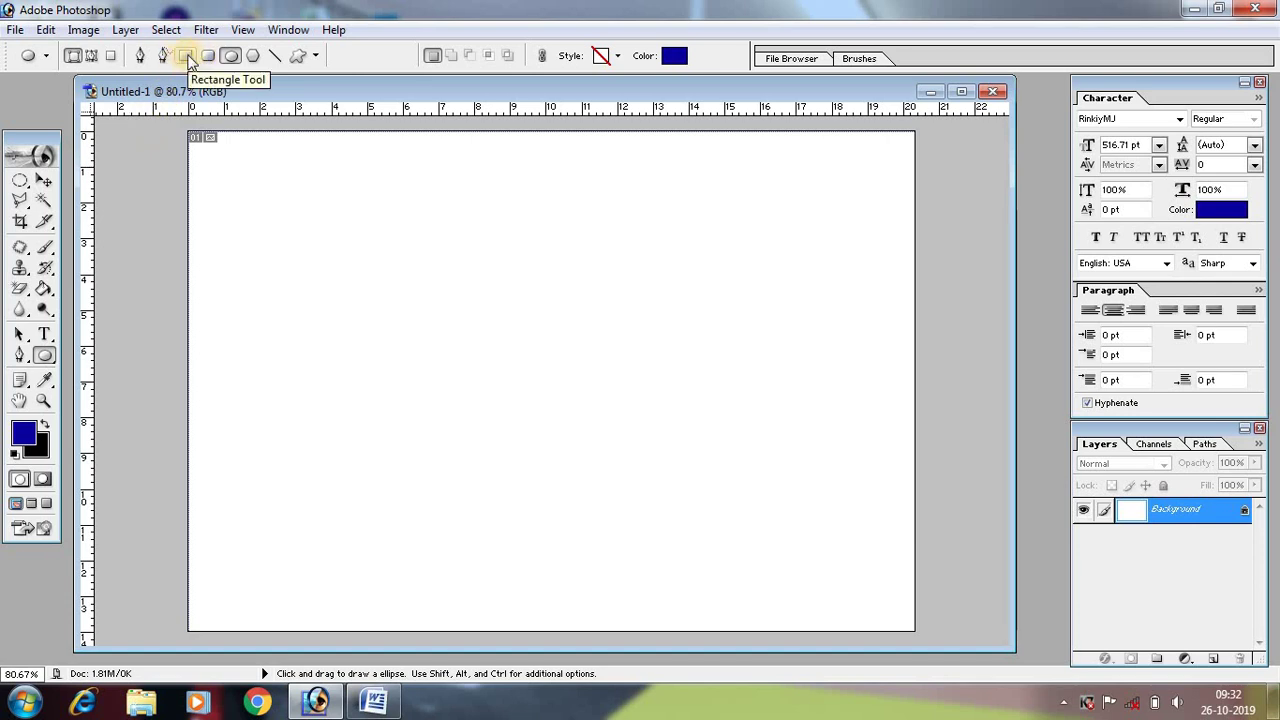
# Draw a rectangle shape covering the card just inside its edges.
pyautogui.click(189, 58)
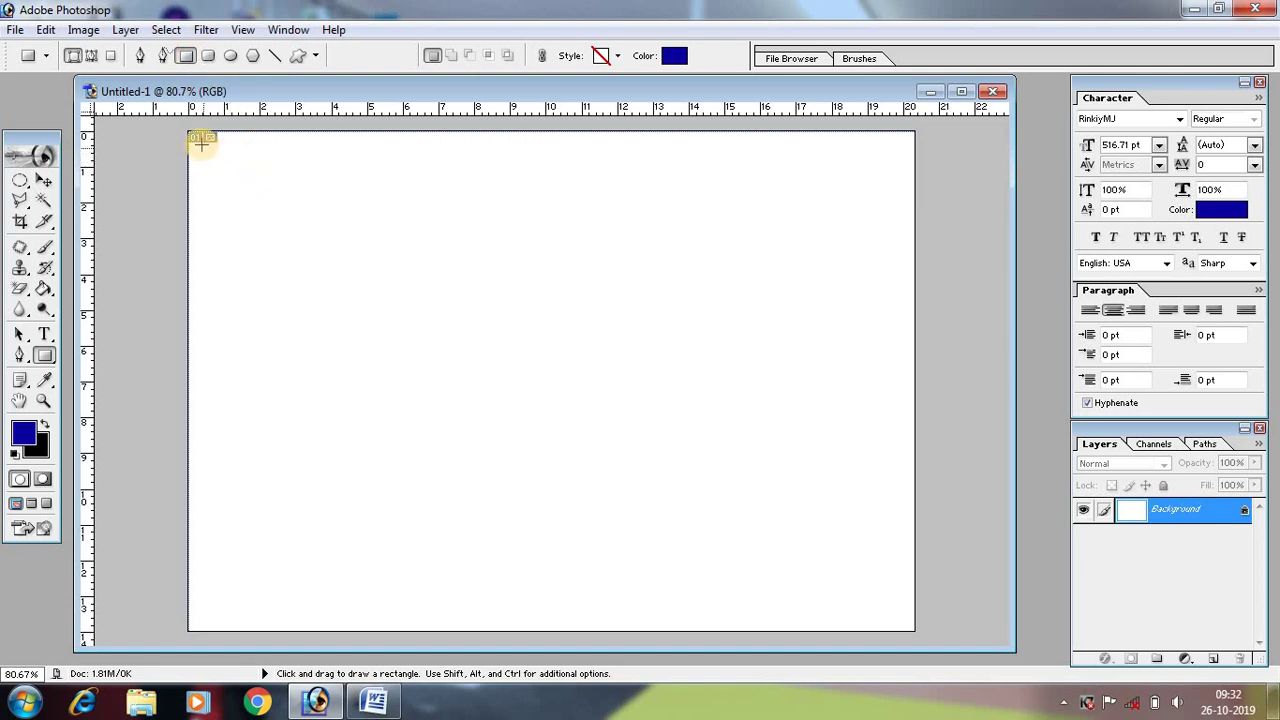
pyautogui.moveTo(201, 144)
pyautogui.mouseDown()
pyautogui.moveTo(698, 522)
pyautogui.moveTo(900, 619)
pyautogui.mouseUp()
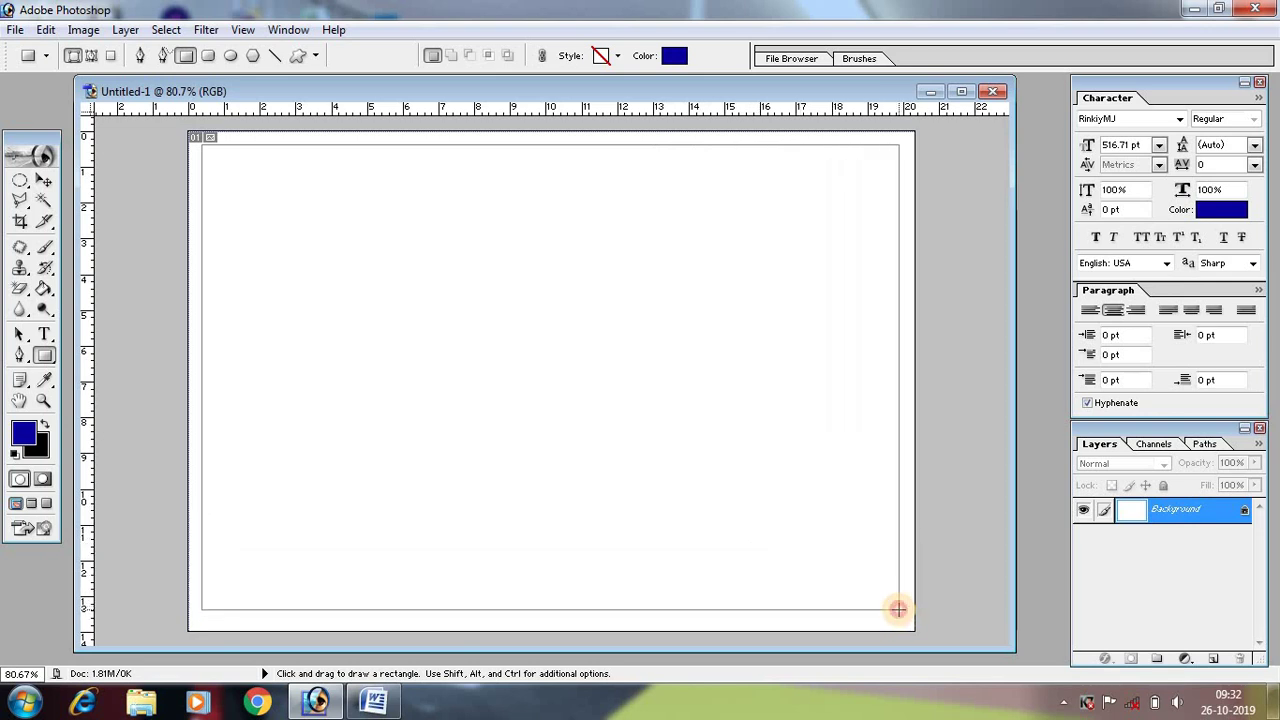
pyautogui.moveTo(899, 612); pyautogui.dragTo(900, 616)
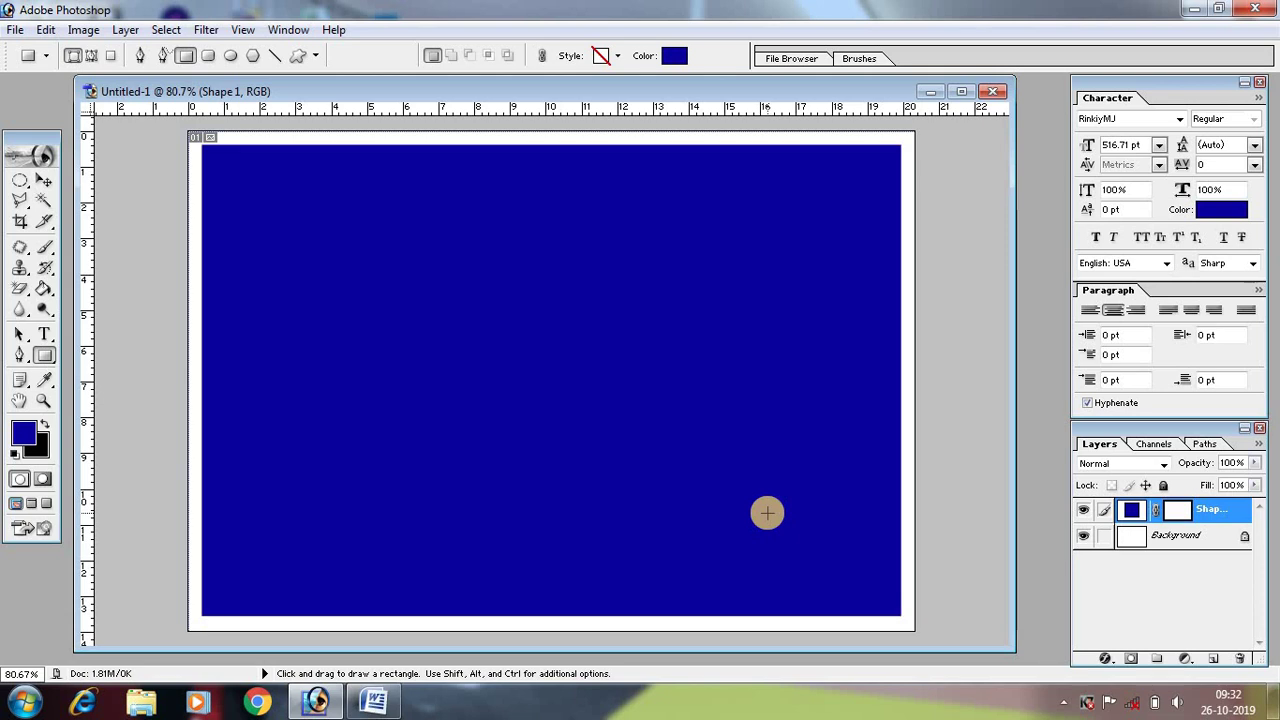
pyautogui.click(43, 180)
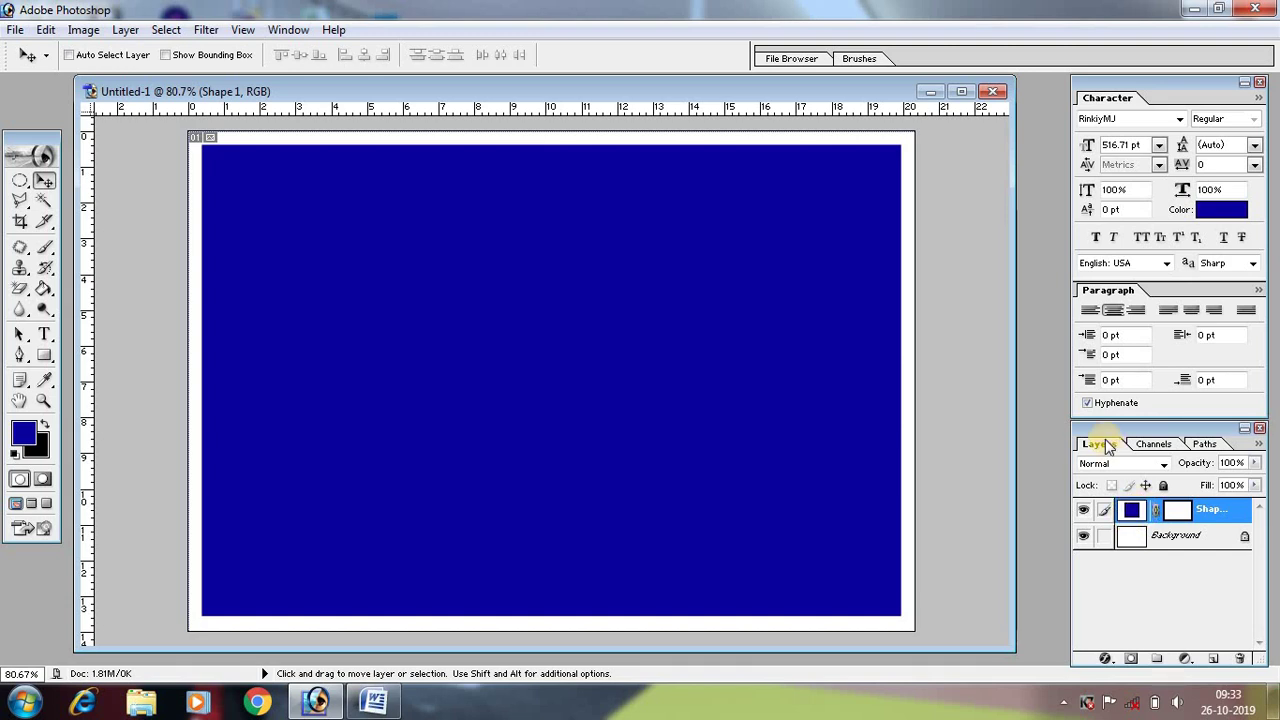
# Change the rectangle shape's fill colour to white.
pyautogui.doubleClick(1131, 513)
pyautogui.moveTo(791, 497); pyautogui.dragTo(597, 432)
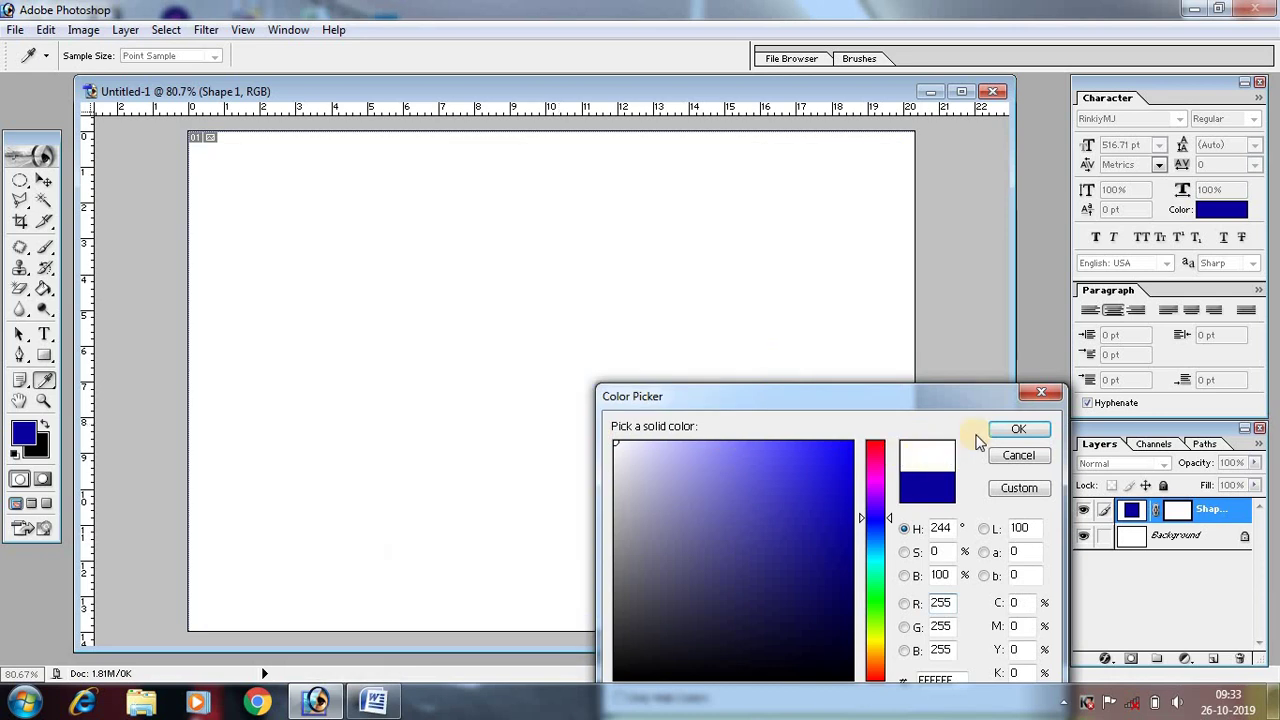
pyautogui.click(1035, 432)
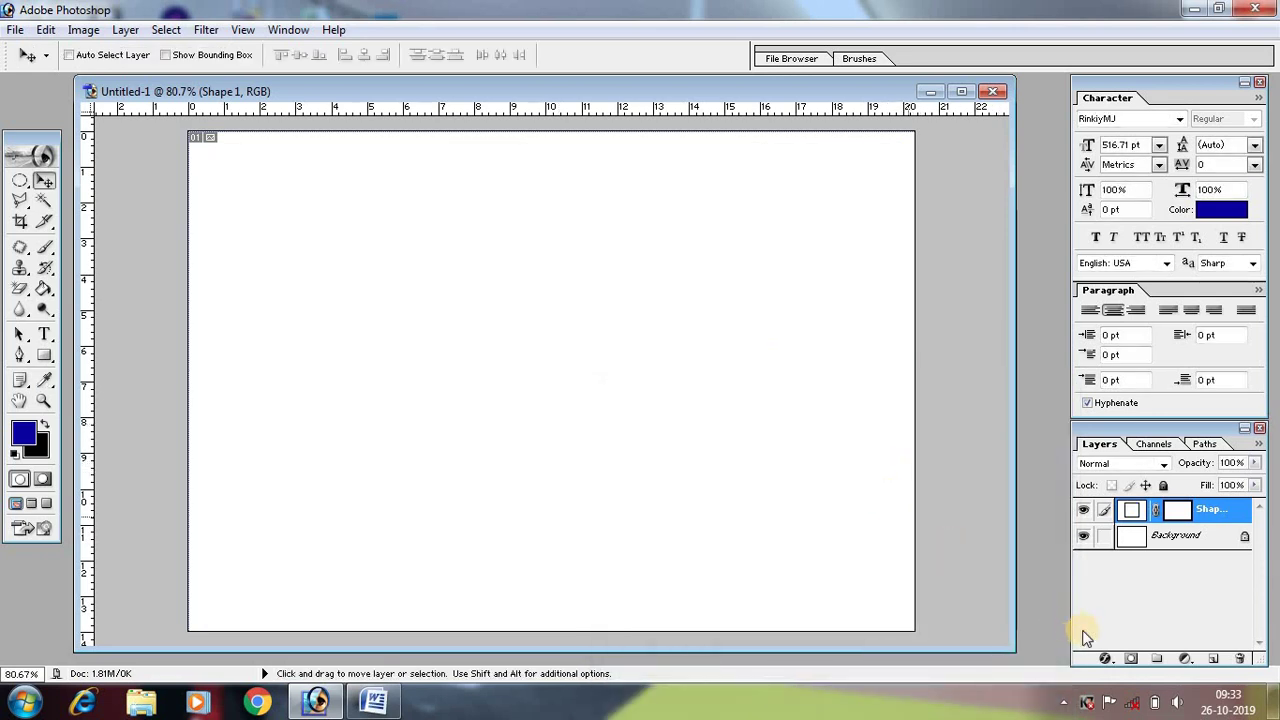
# Add a 2 px dark blue Stroke layer effect to the rectangle.
pyautogui.click(1105, 658)
pyautogui.click(1141, 641)
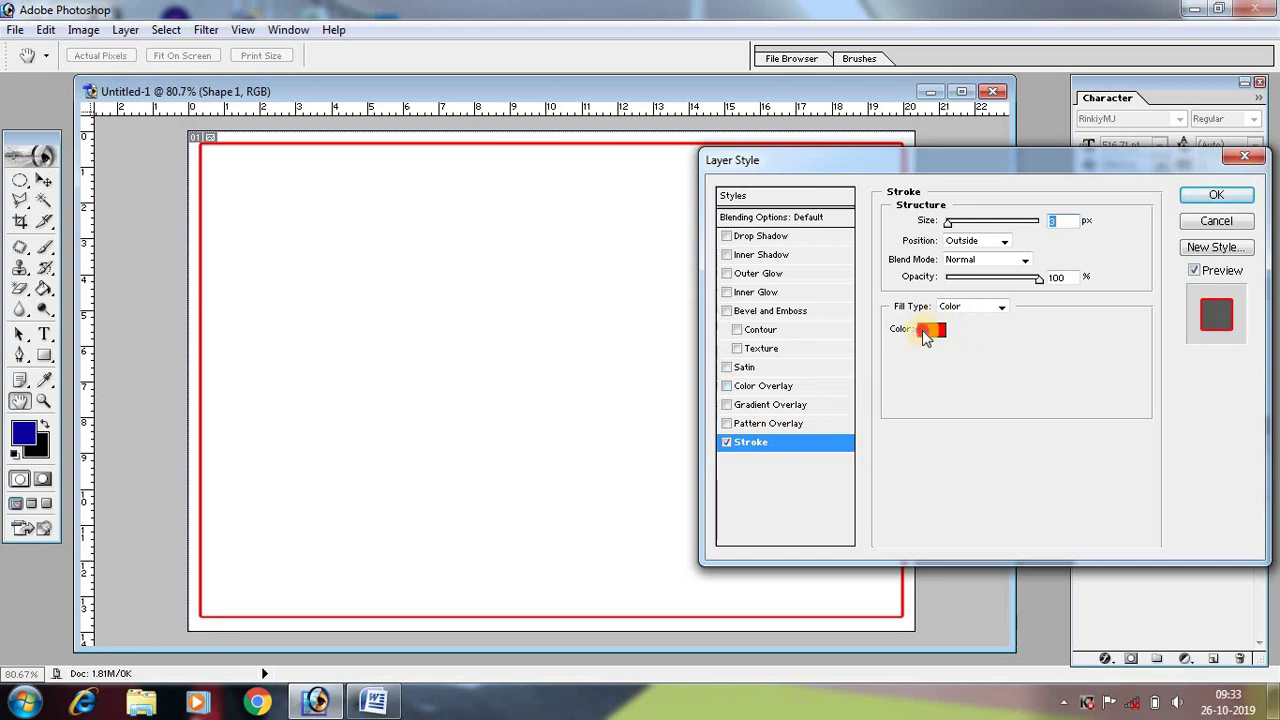
pyautogui.click(925, 332)
pyautogui.click(876, 513)
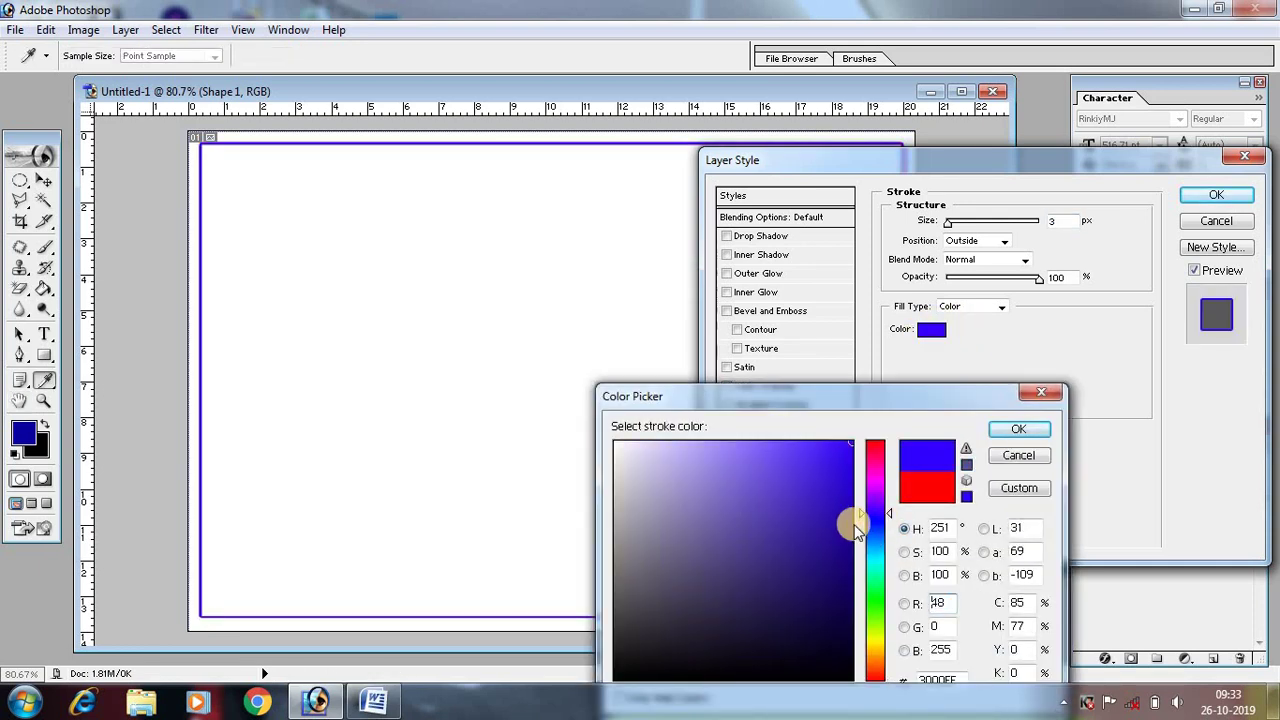
pyautogui.click(850, 559)
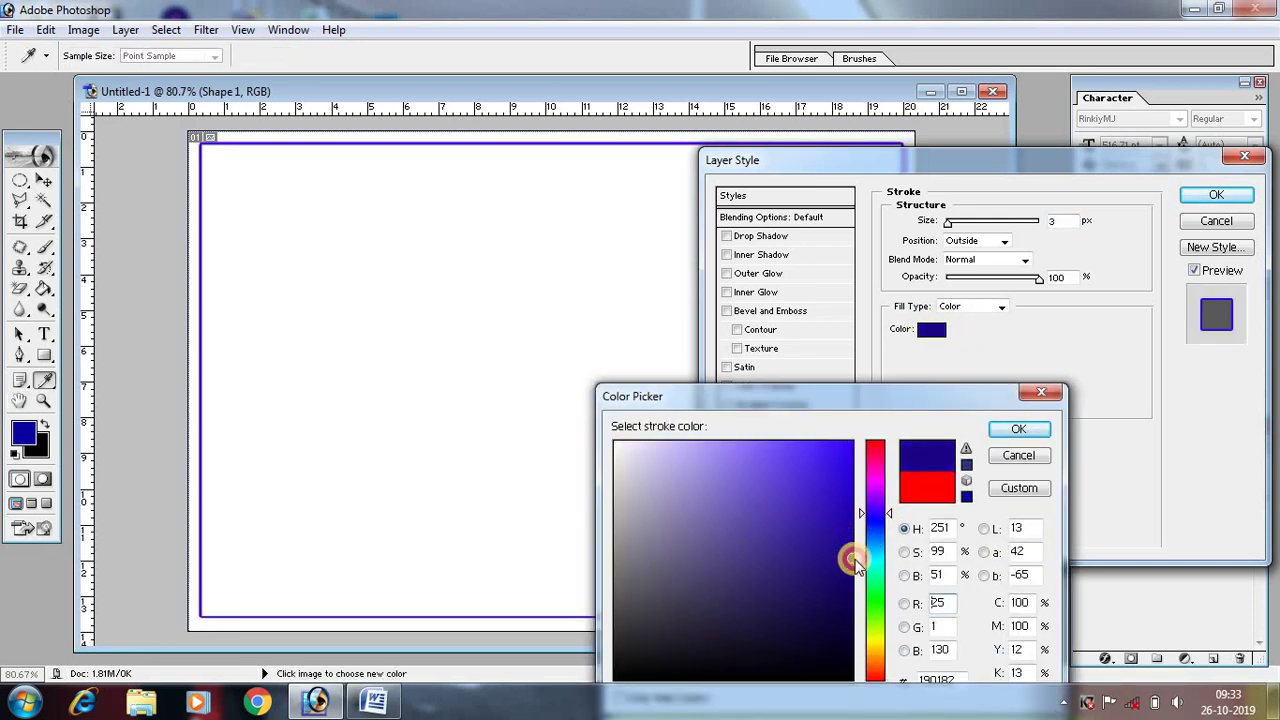
pyautogui.click(1022, 432)
pyautogui.write('3')
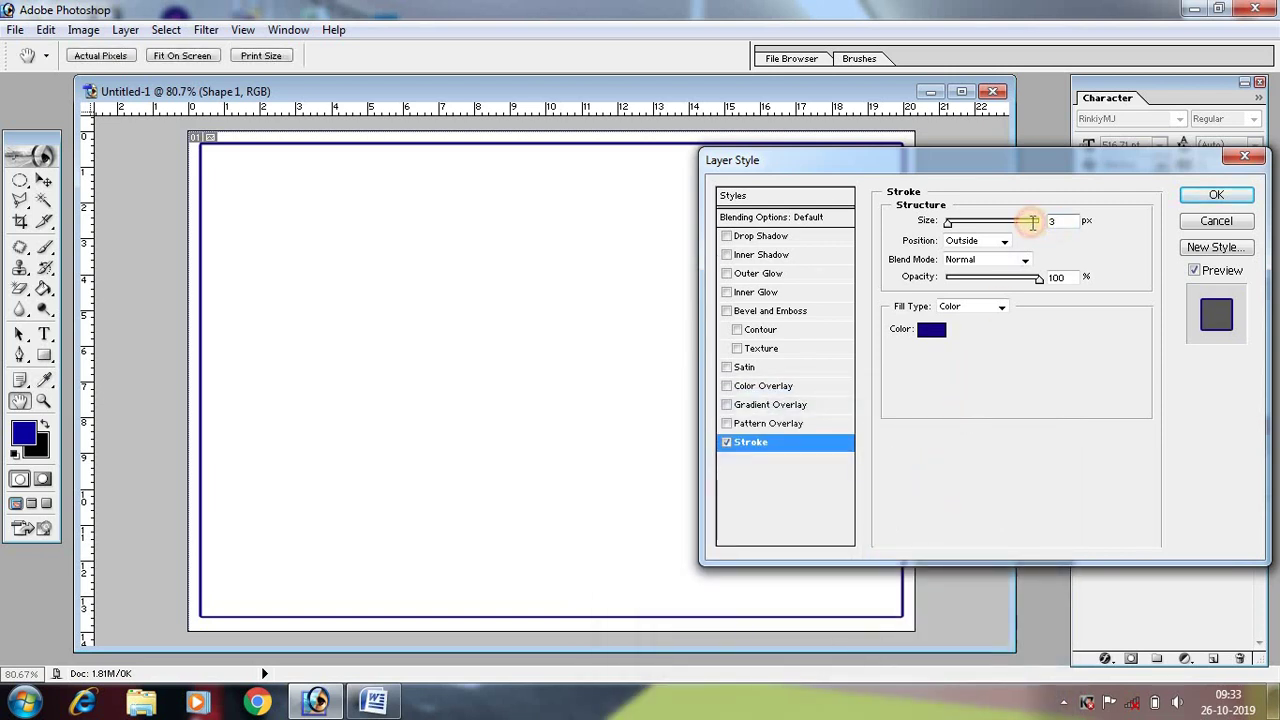
pyautogui.write('2')
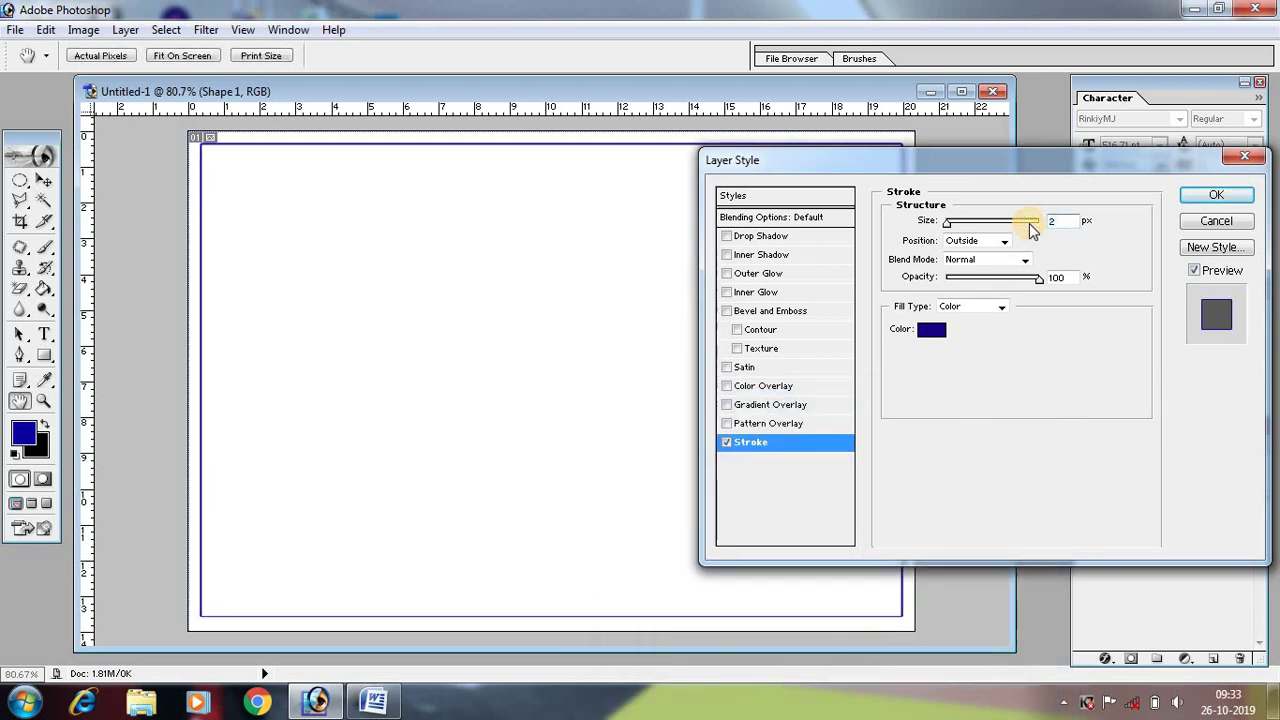
pyautogui.click(1222, 196)
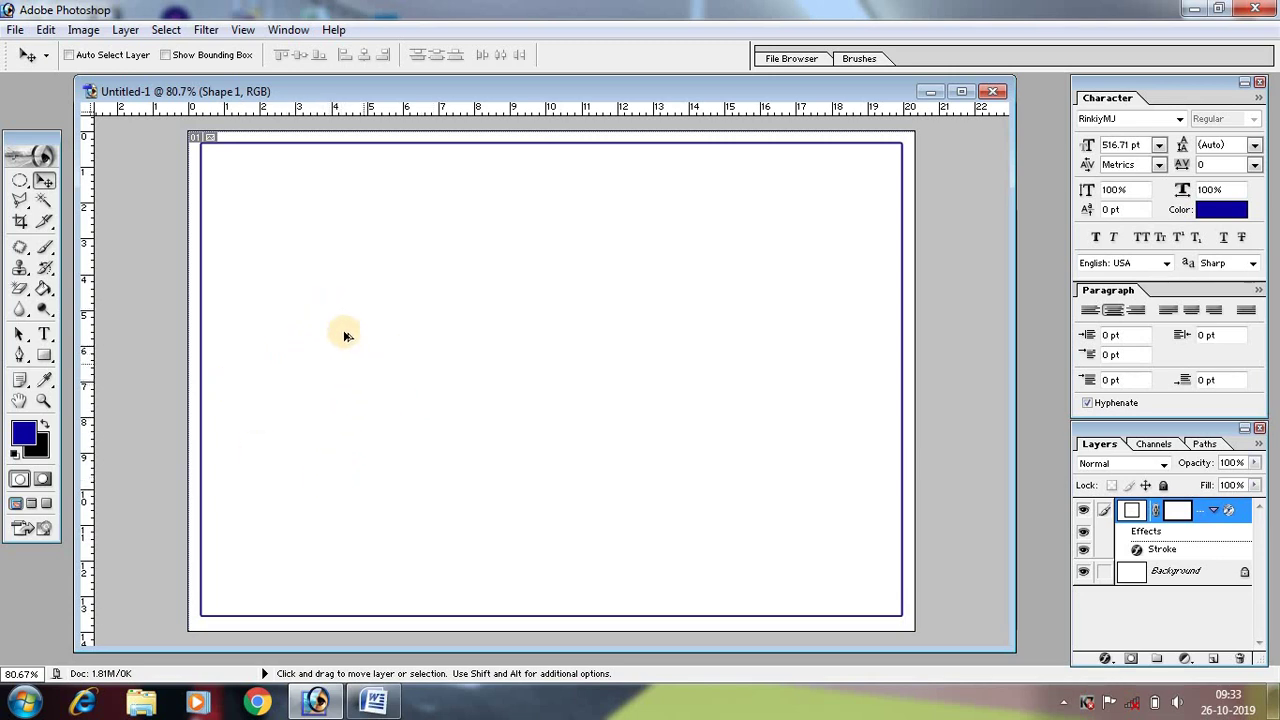
# Duplicate the bordered rectangle and resize the copy to sit inside the outer border.
pyautogui.moveTo(346, 325); pyautogui.dragTo(386, 348)
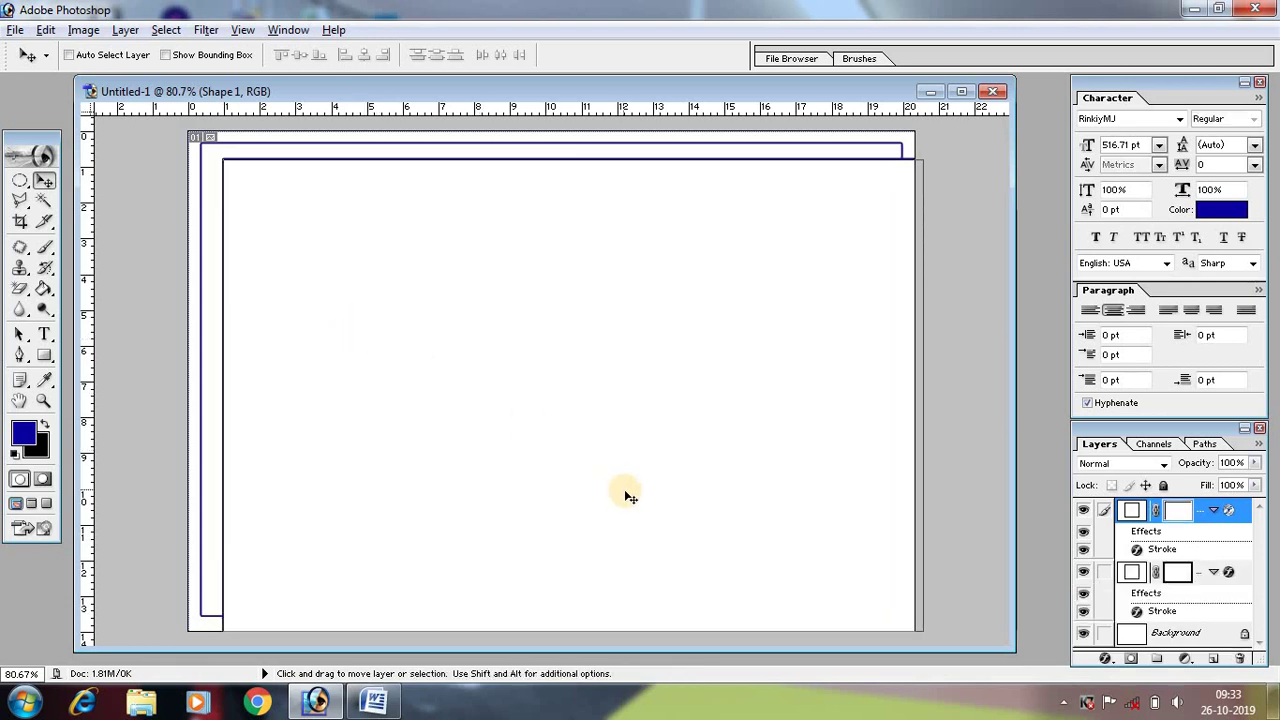
pyautogui.hotkey('ctrl', 't')
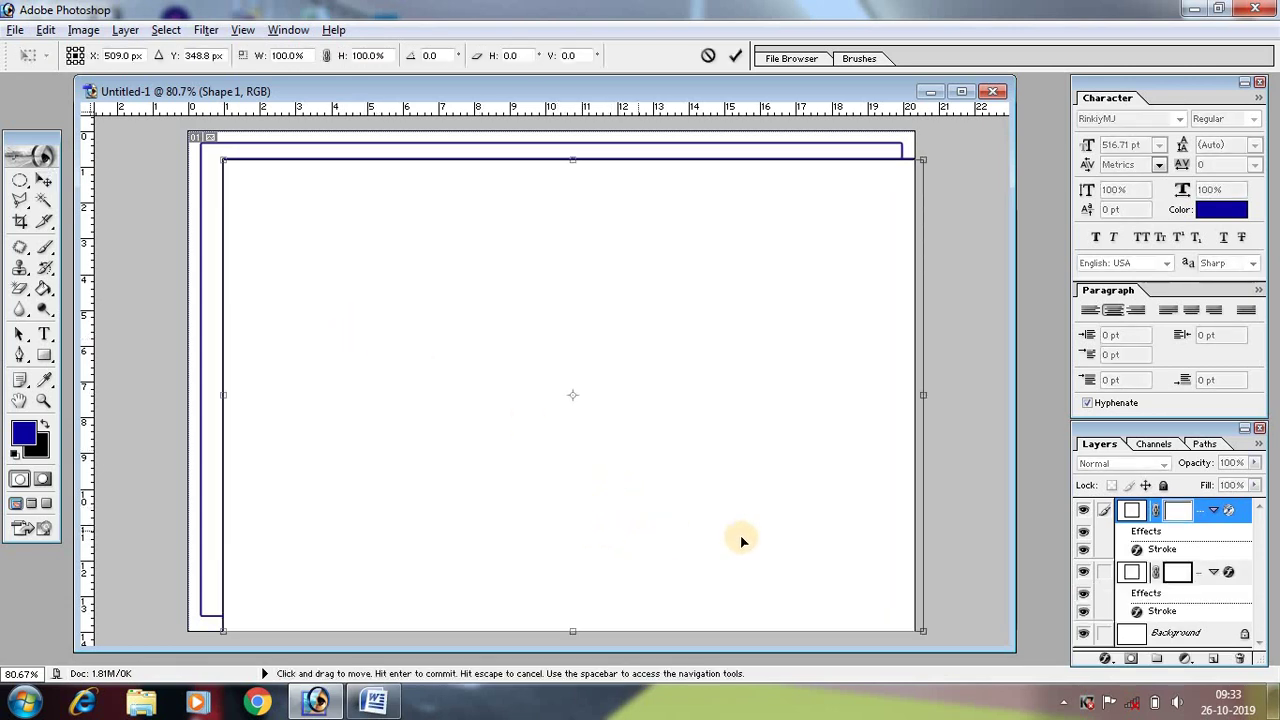
pyautogui.moveTo(924, 636); pyautogui.dragTo(880, 595)
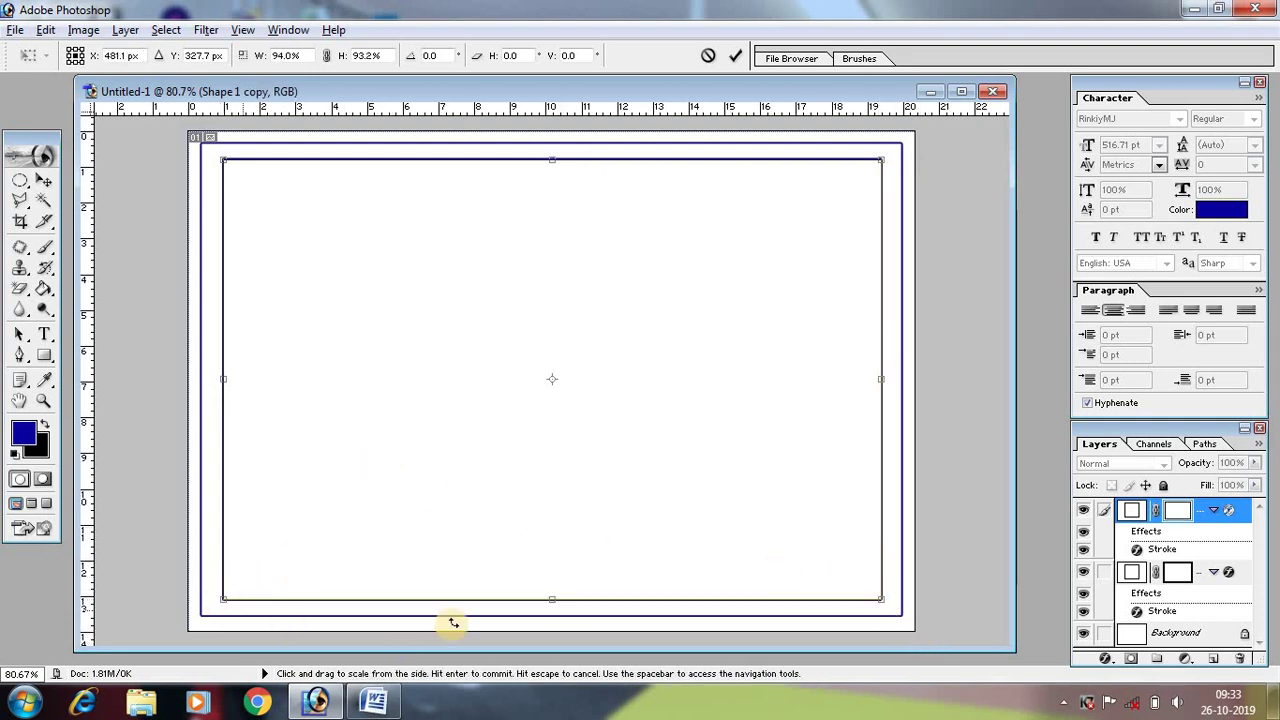
pyautogui.moveTo(549, 598); pyautogui.dragTo(542, 597)
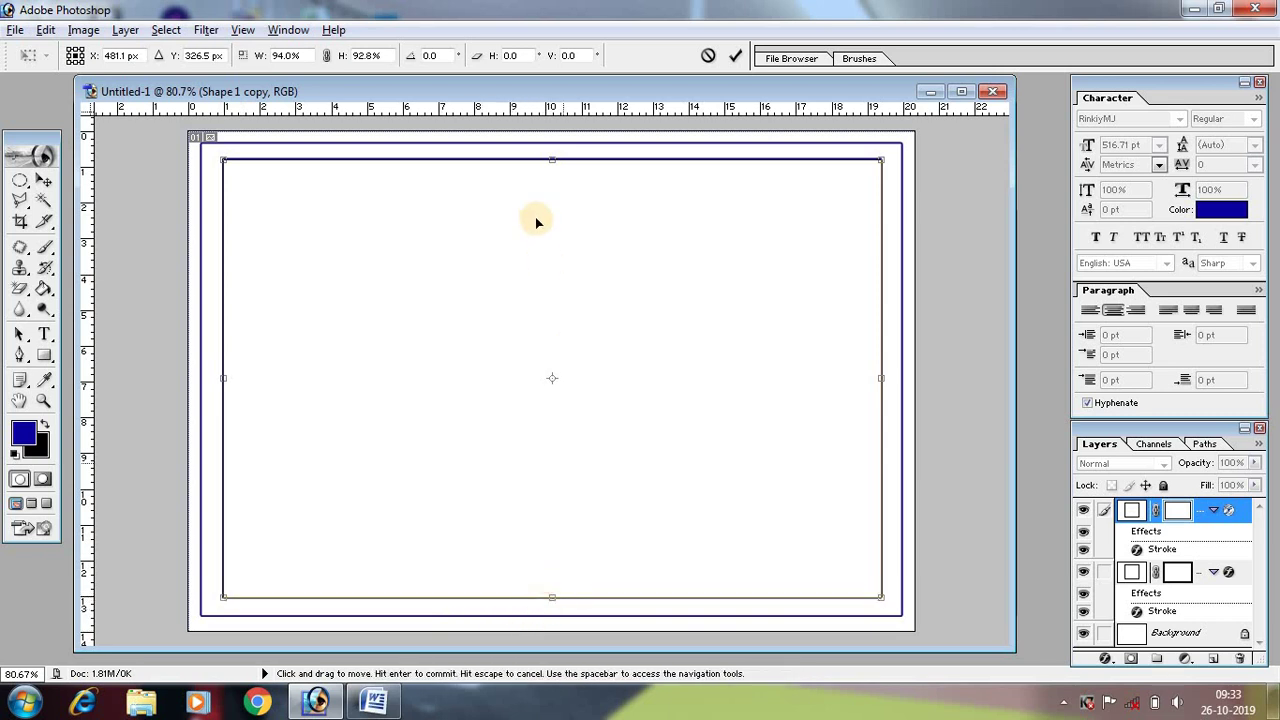
pyautogui.moveTo(554, 160); pyautogui.dragTo(552, 165)
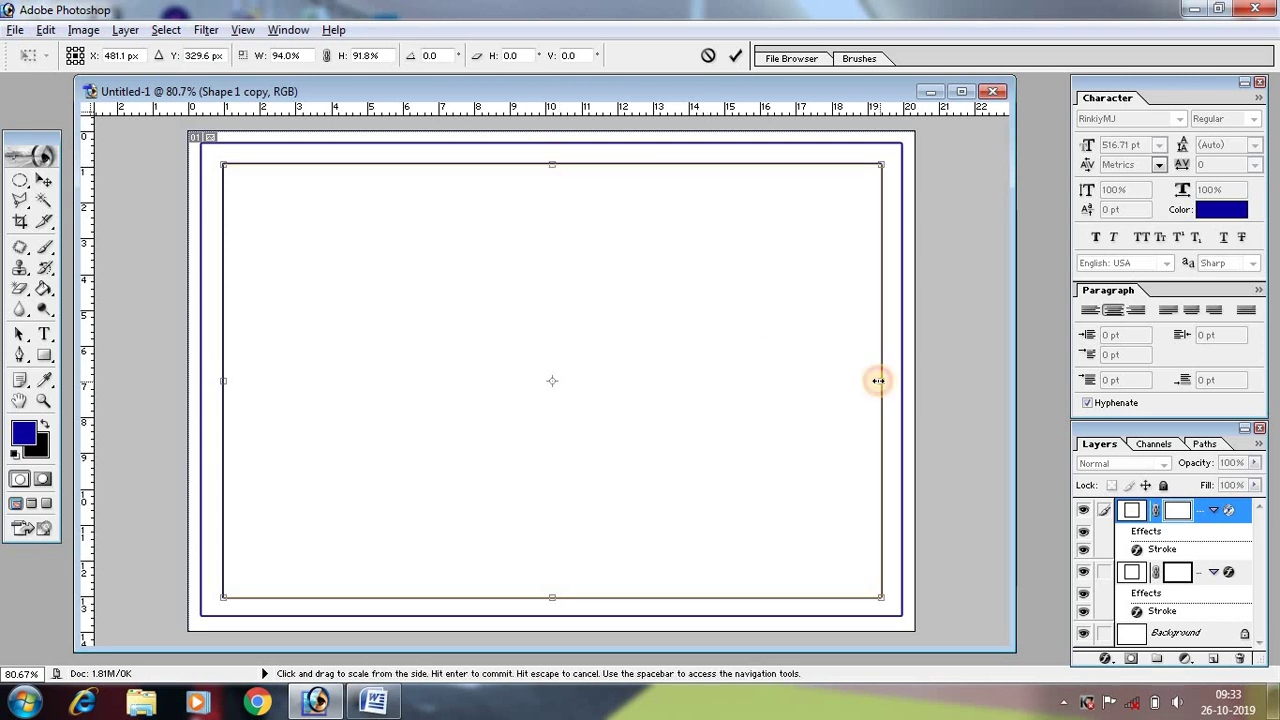
pyautogui.moveTo(876, 380); pyautogui.dragTo(878, 380)
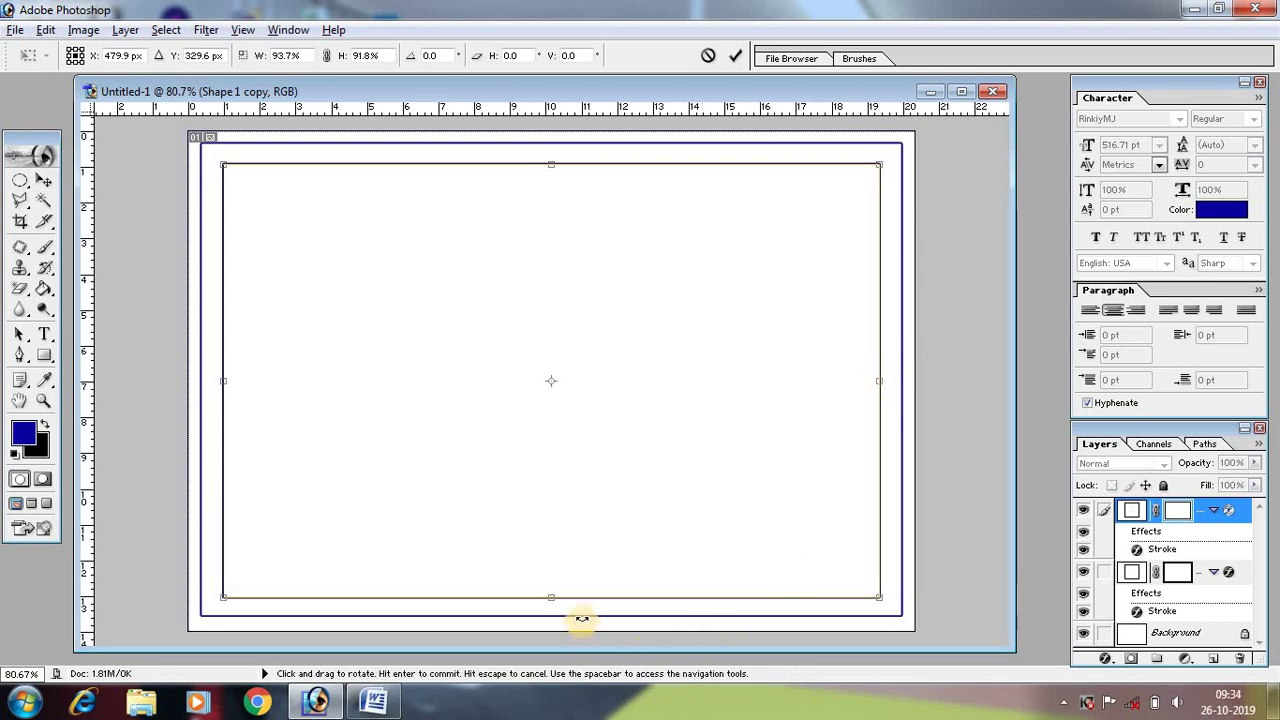
pyautogui.moveTo(556, 597); pyautogui.dragTo(561, 595)
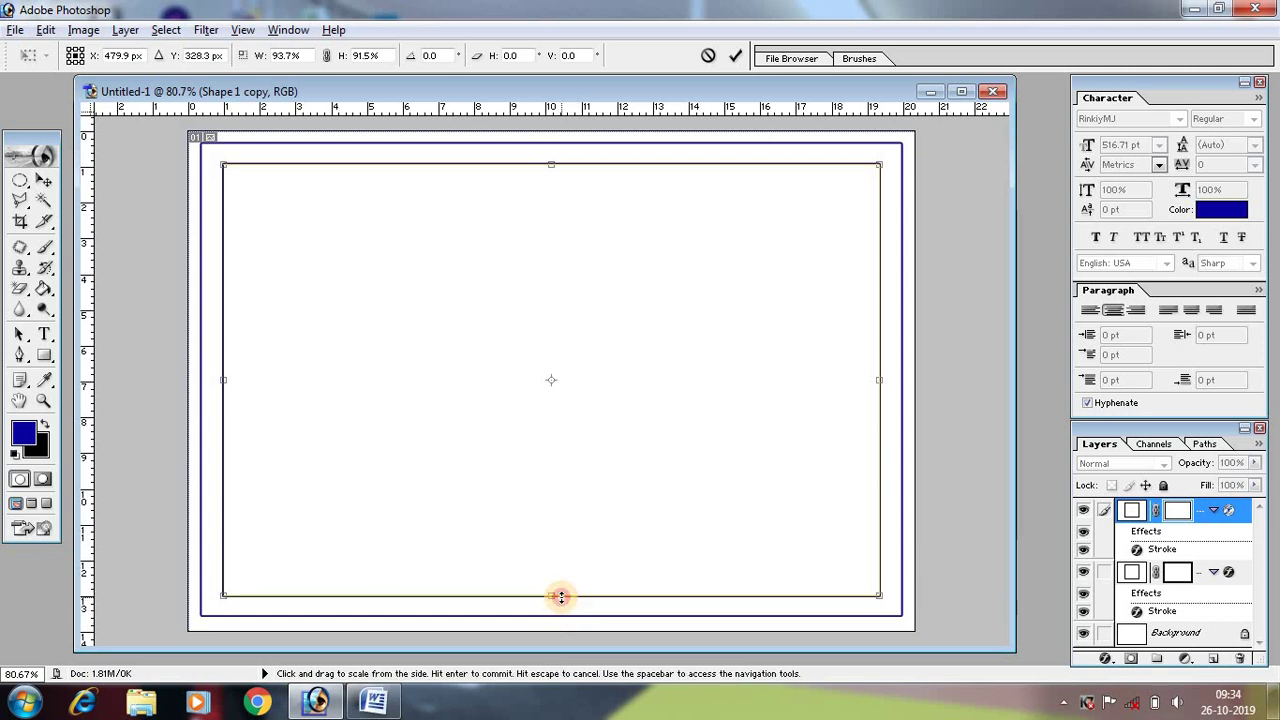
# Commit the inset copy and nudge it slightly down.
pyautogui.press('Return')
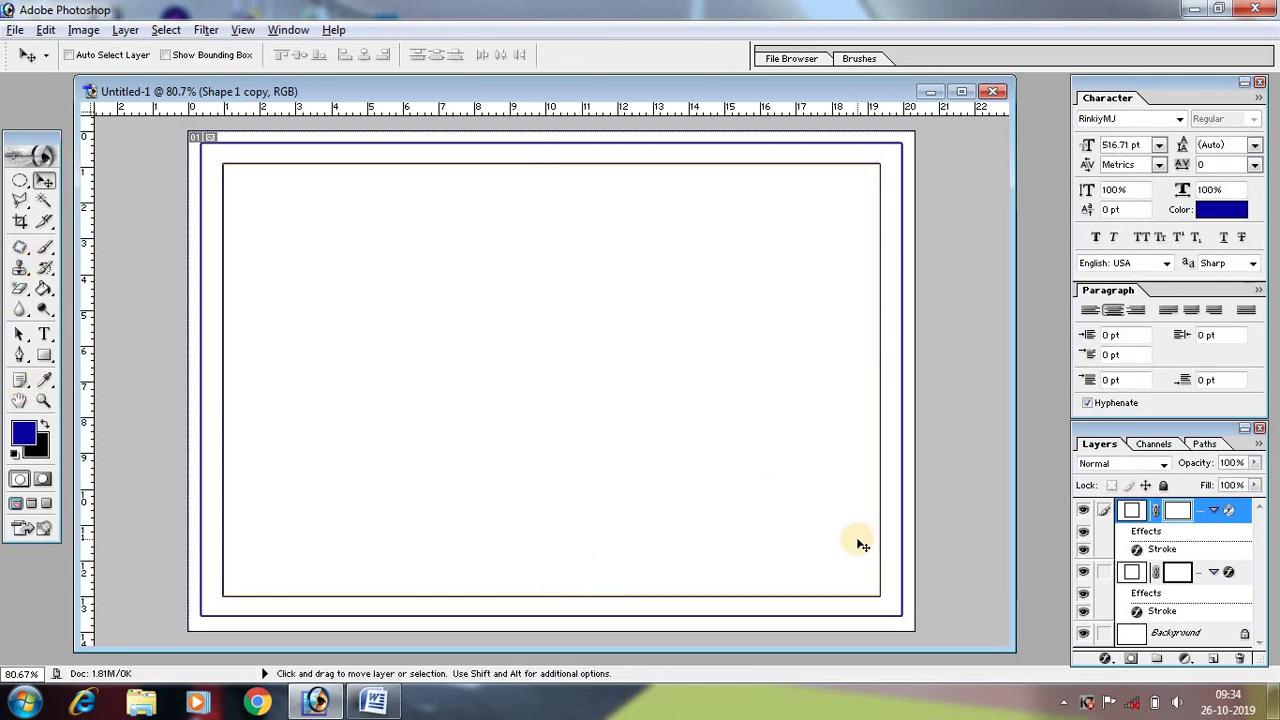
pyautogui.press('Up')
pyautogui.press('Up')
pyautogui.press('Up')
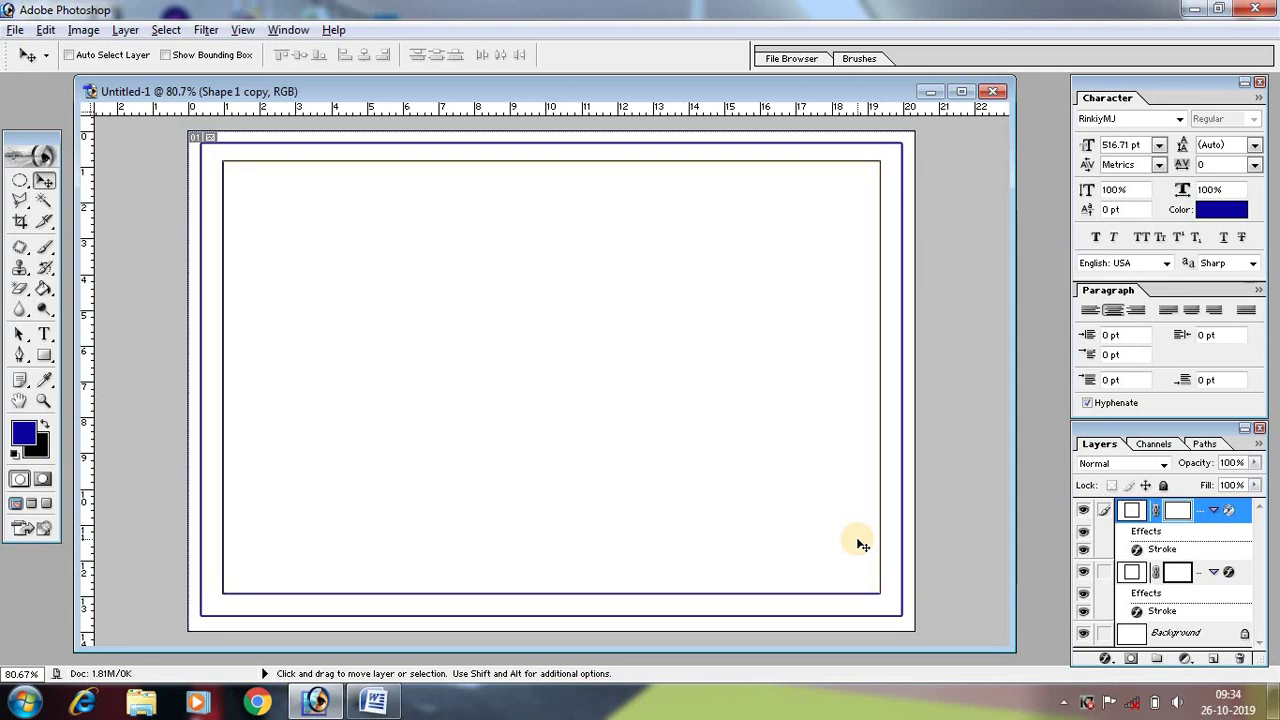
pyautogui.press('Down')
pyautogui.press('Down')
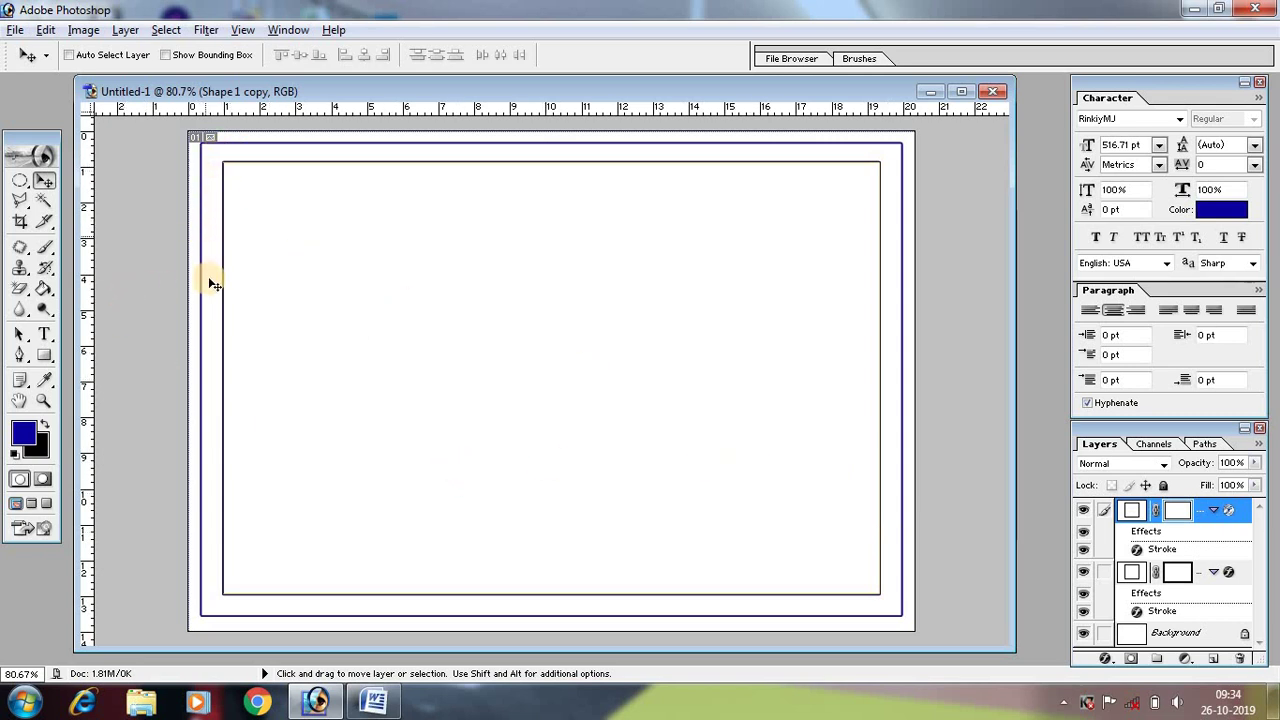
# Open the ghf.png pot image.
pyautogui.doubleClick(30, 594)
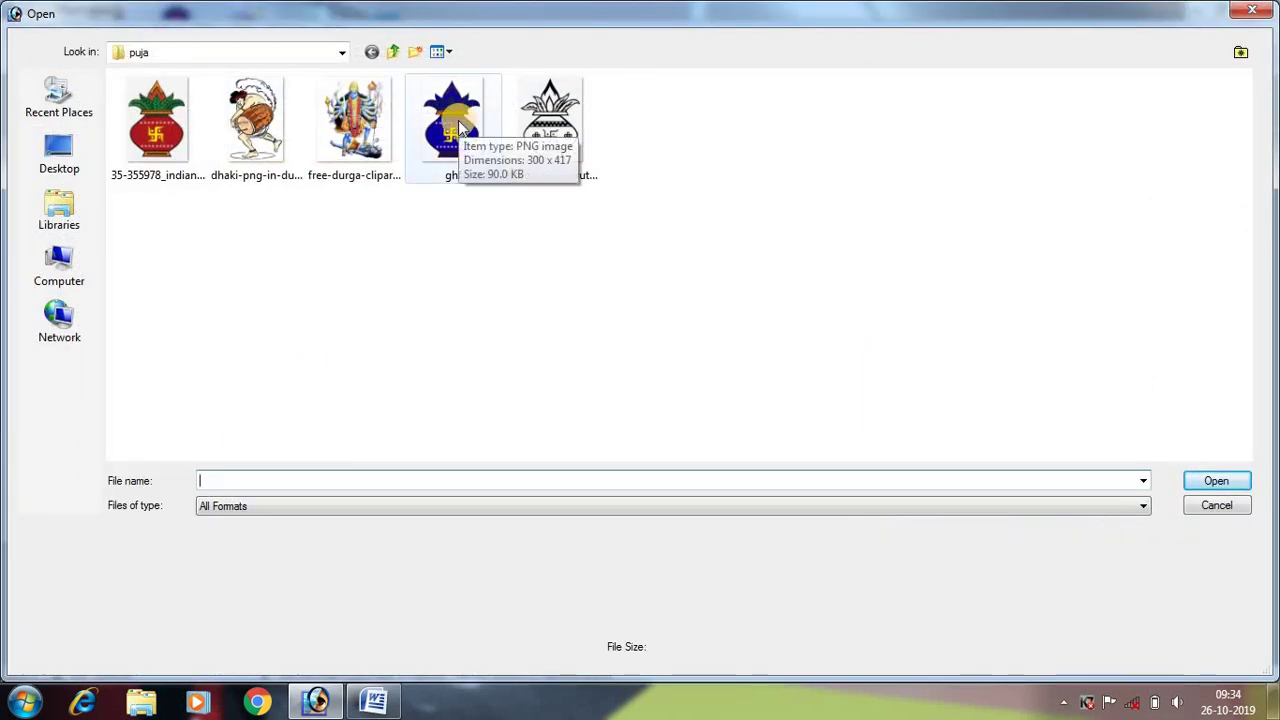
pyautogui.click(457, 127)
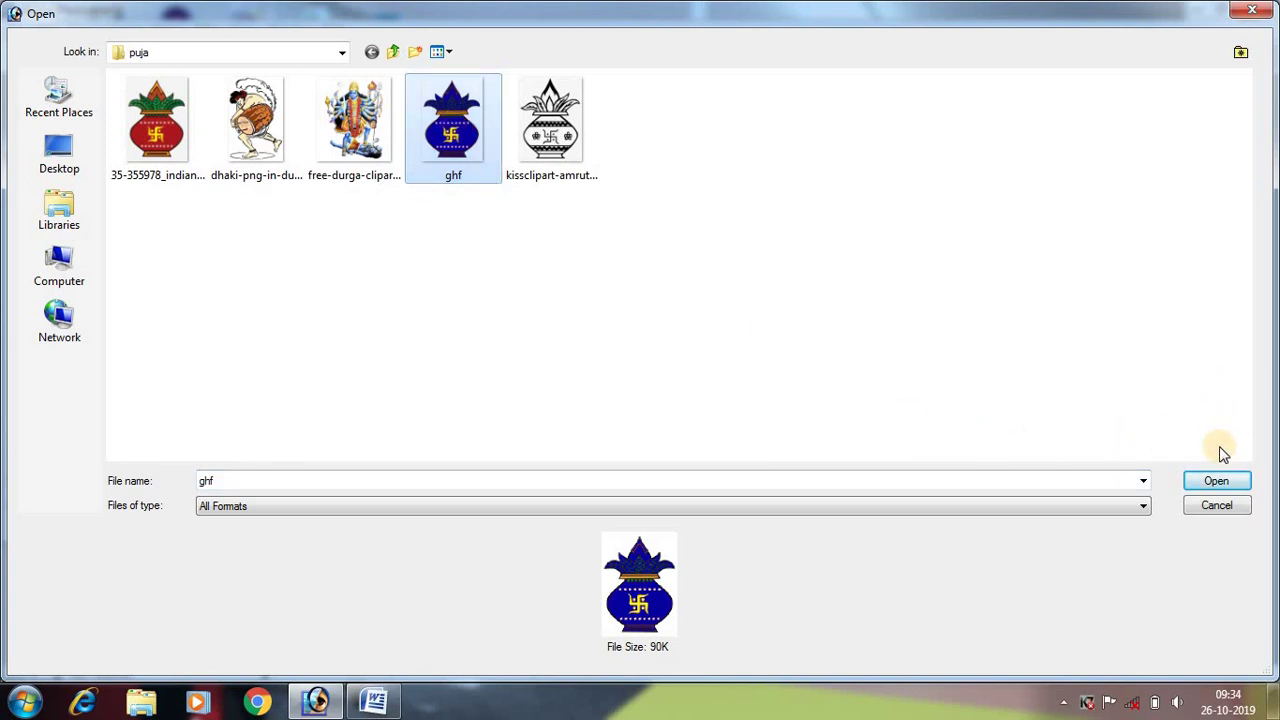
pyautogui.click(1210, 485)
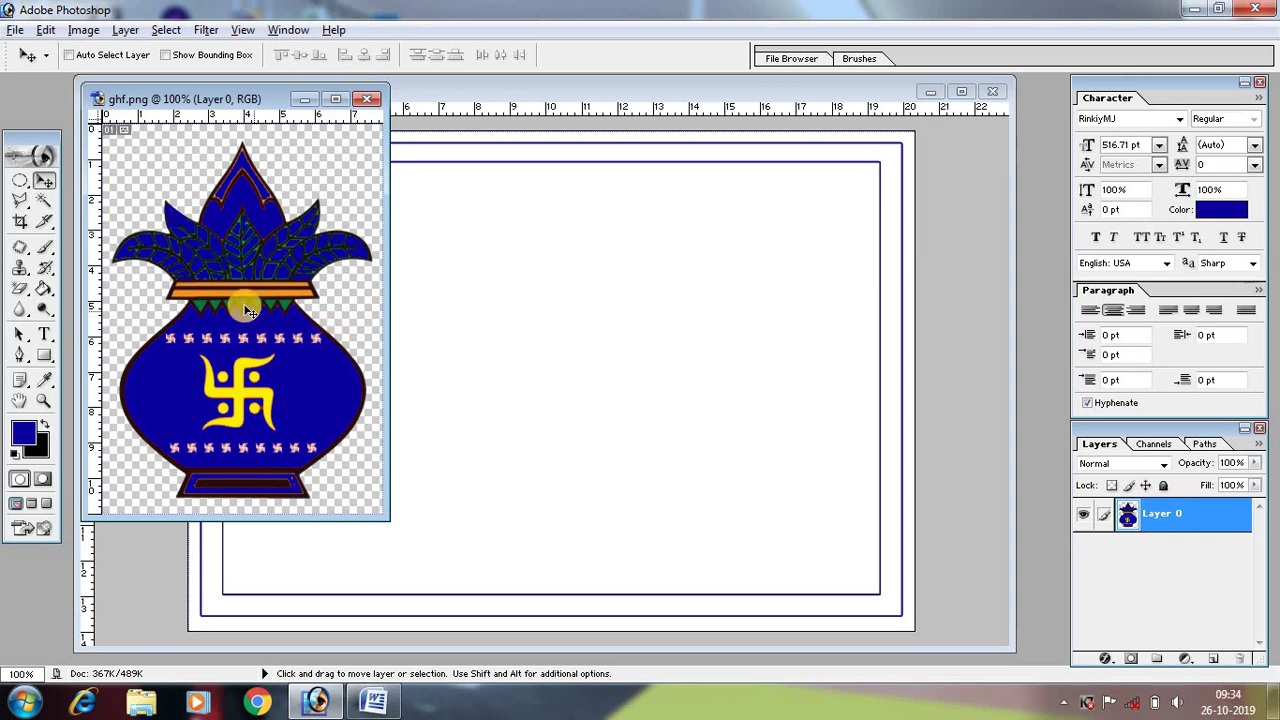
# Copy the pot image onto the card, centre it and scale it down.
pyautogui.click(44, 181)
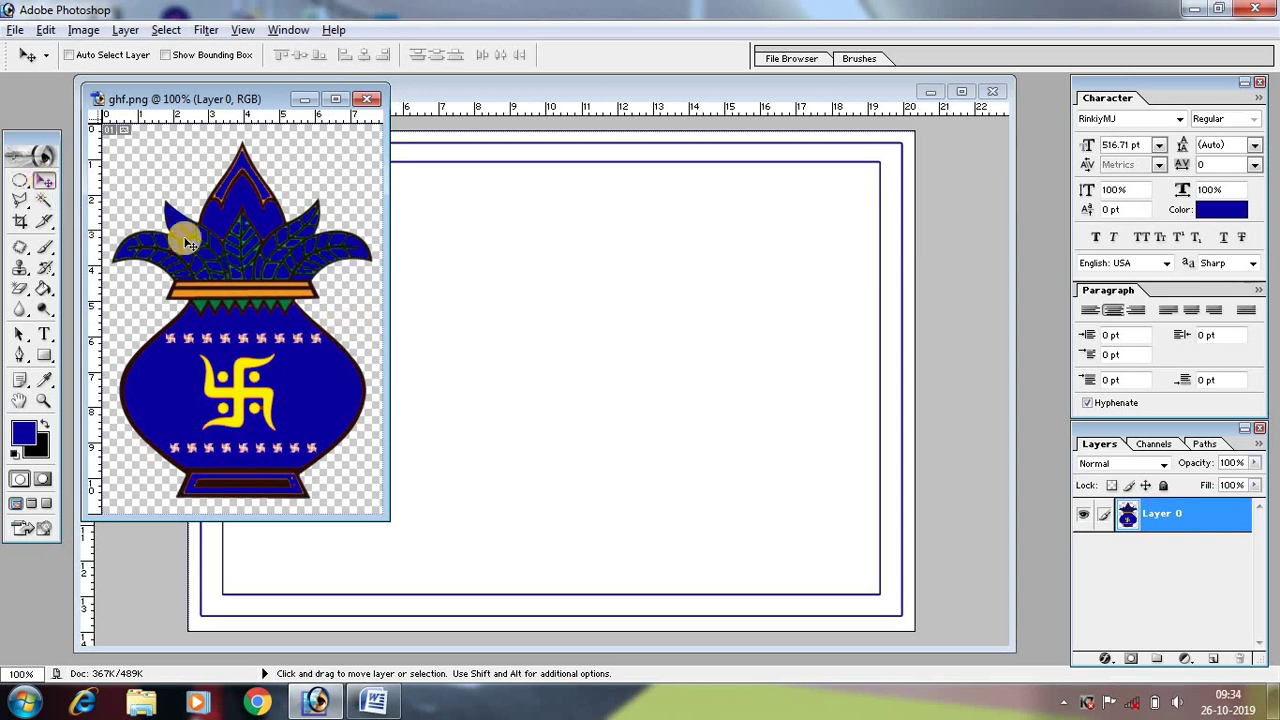
pyautogui.moveTo(265, 265)
pyautogui.mouseDown()
pyautogui.moveTo(625, 410)
pyautogui.moveTo(668, 351)
pyautogui.mouseUp()
pyautogui.moveTo(687, 396); pyautogui.dragTo(596, 355)
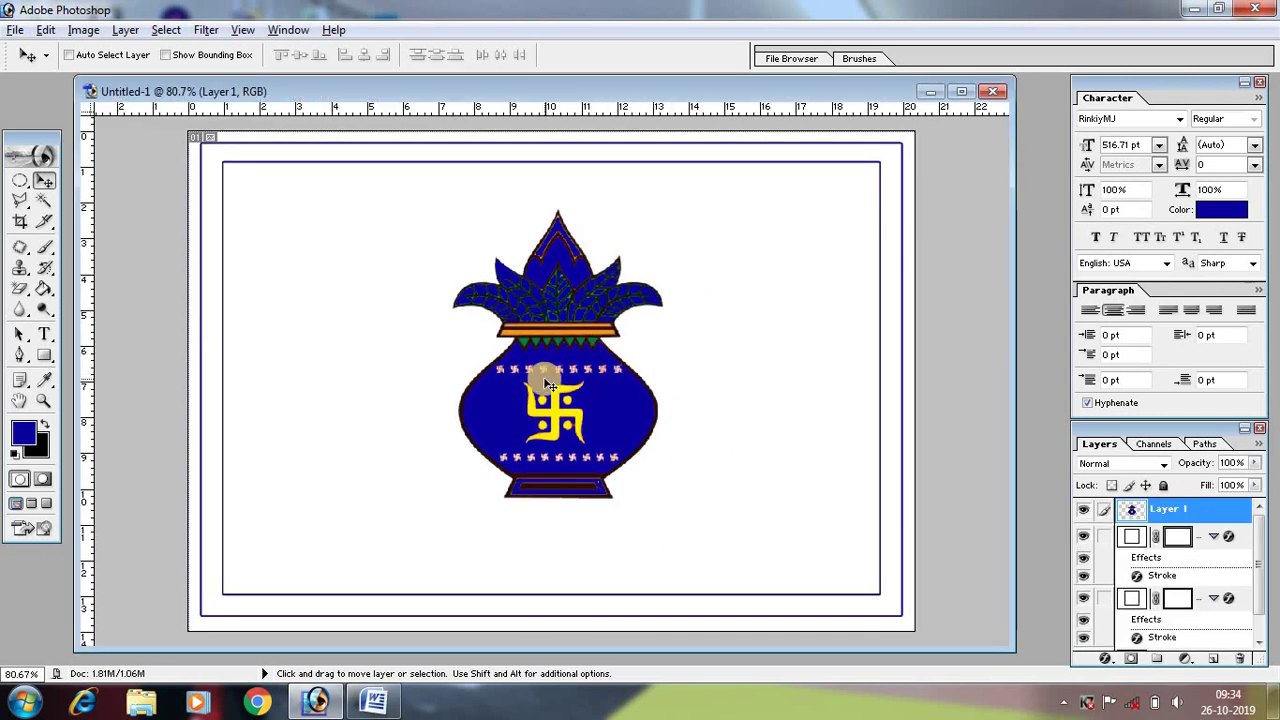
pyautogui.hotkey('ctrl', 't')
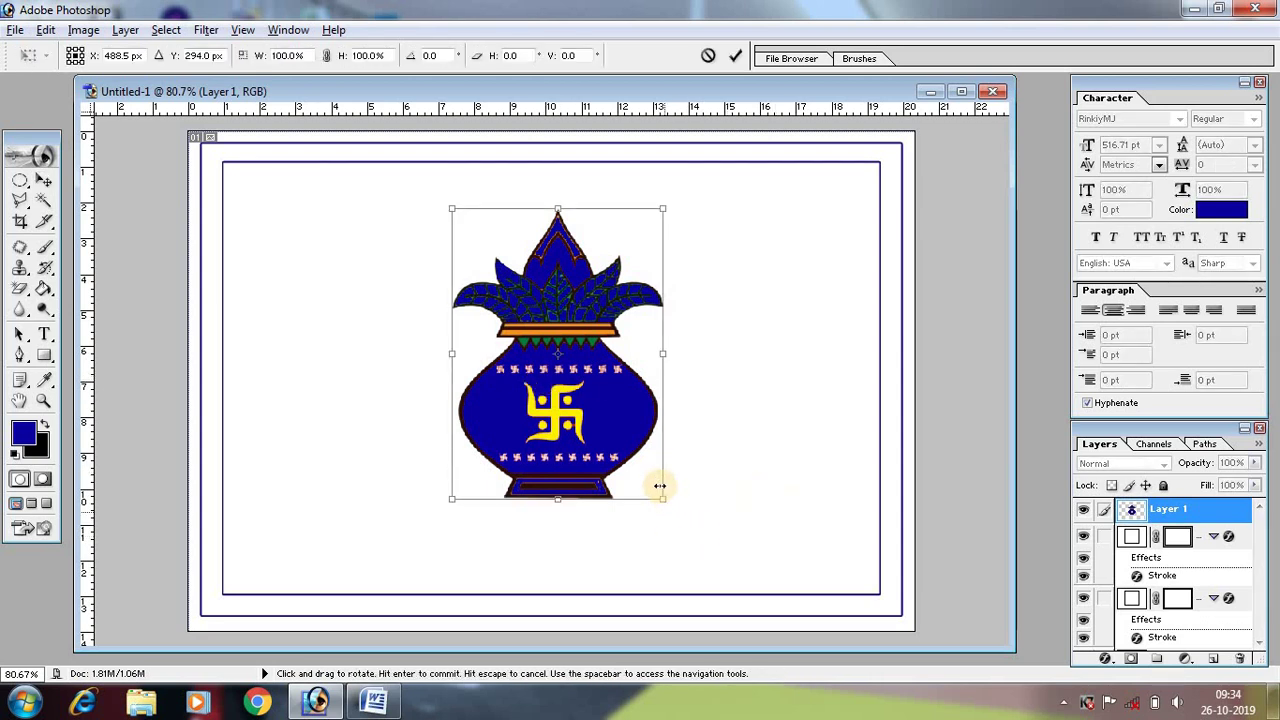
pyautogui.moveTo(660, 500); pyautogui.dragTo(650, 479)
pyautogui.moveTo(578, 380)
pyautogui.mouseDown()
pyautogui.moveTo(461, 226)
pyautogui.moveTo(472, 223)
pyautogui.moveTo(403, 259)
pyautogui.mouseUp()
pyautogui.press('Return')
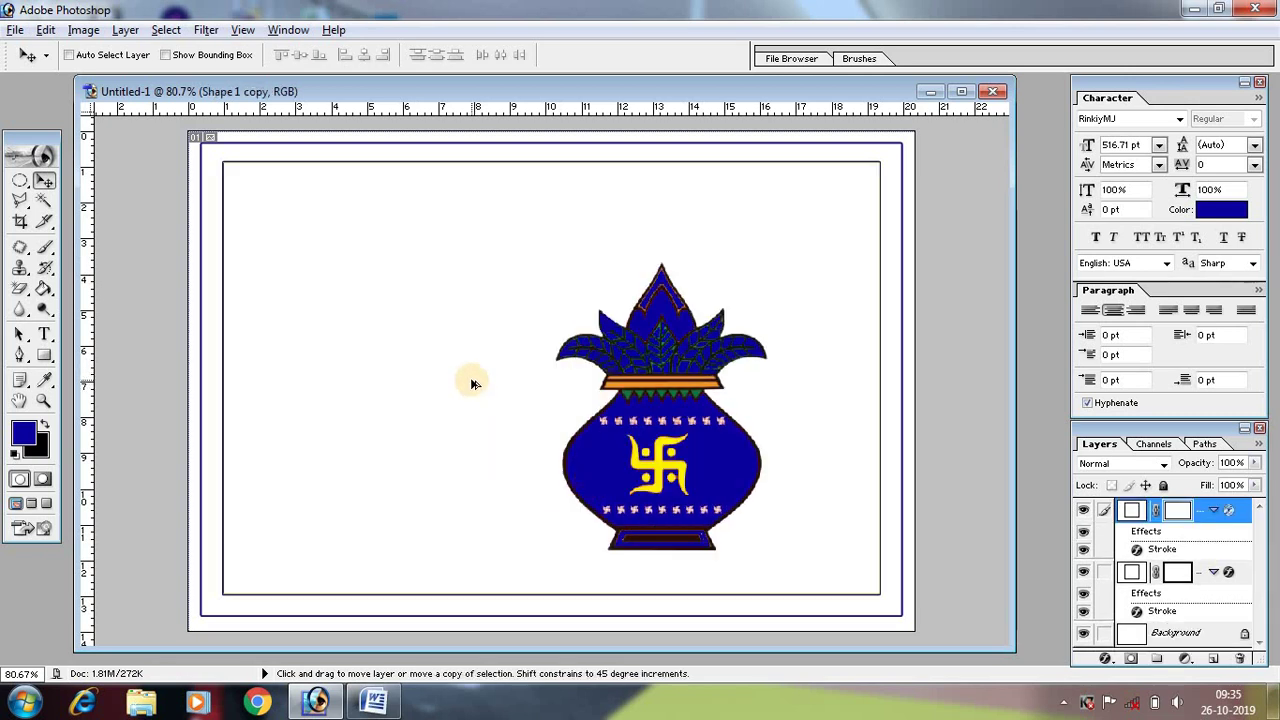
# Open the kissclipart line-art kalash image and drag it onto the card.
pyautogui.hotkey('ctrl', 'o')
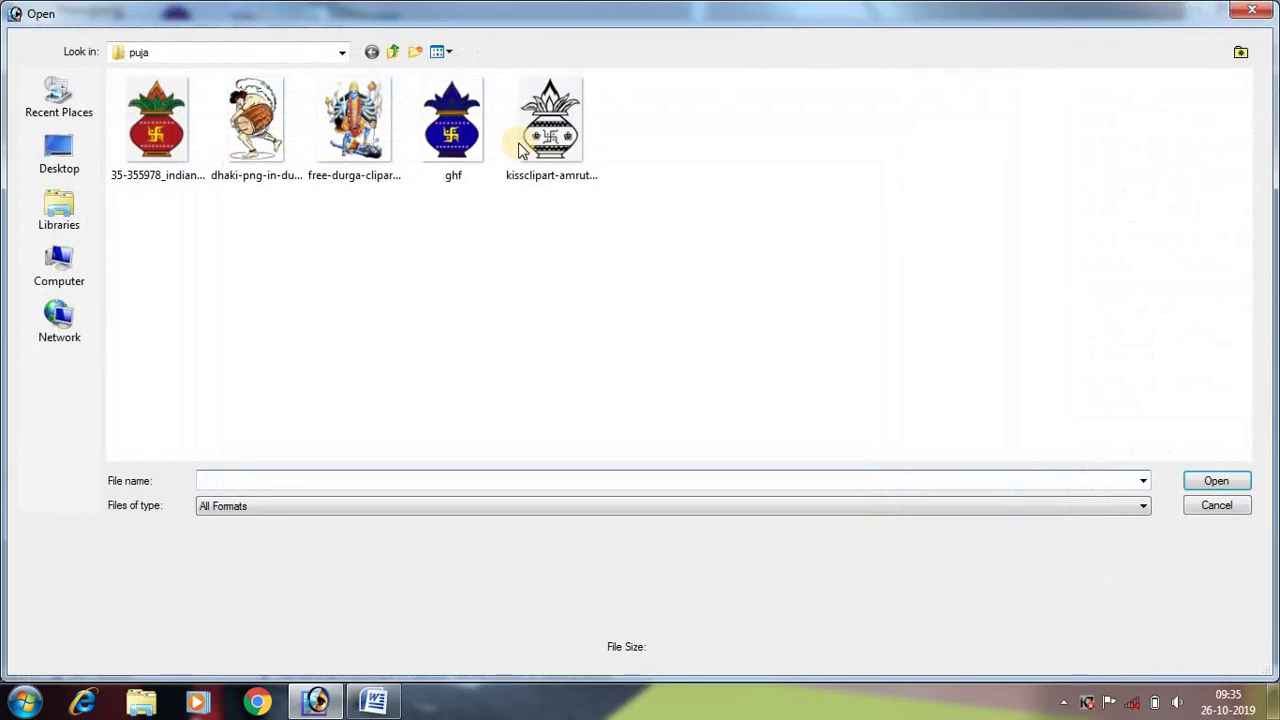
pyautogui.click(557, 160)
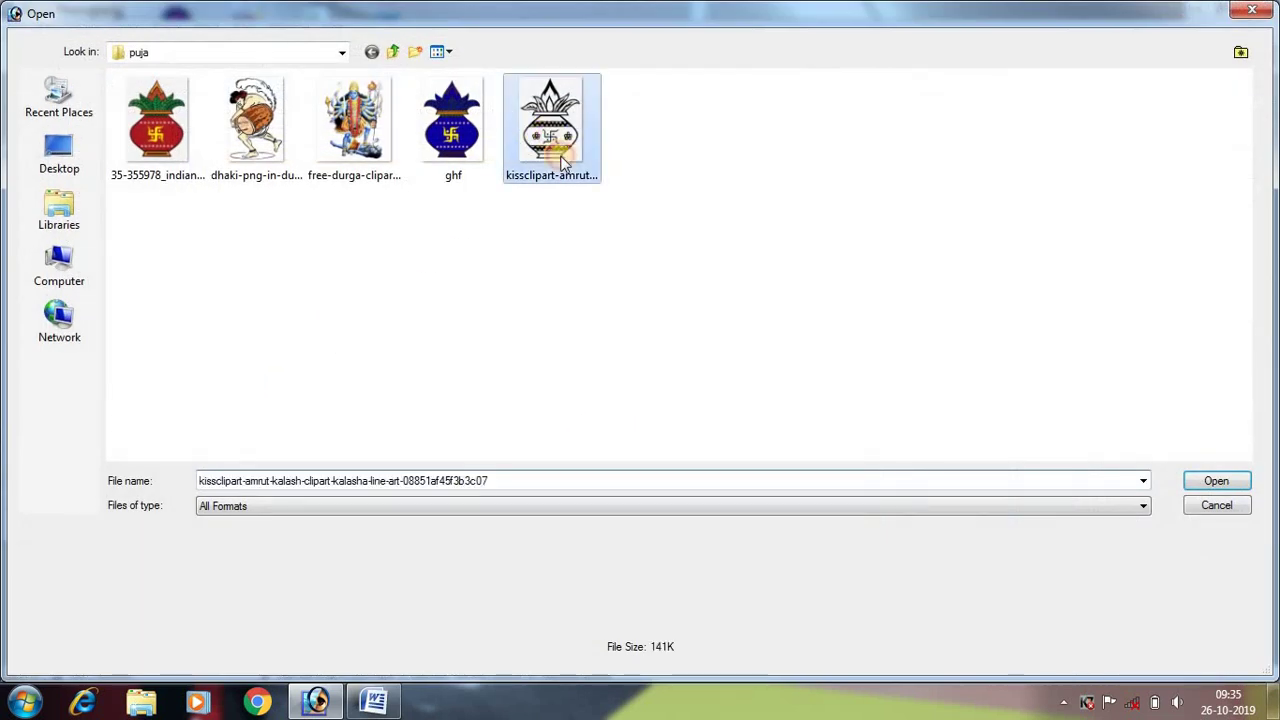
pyautogui.click(1215, 482)
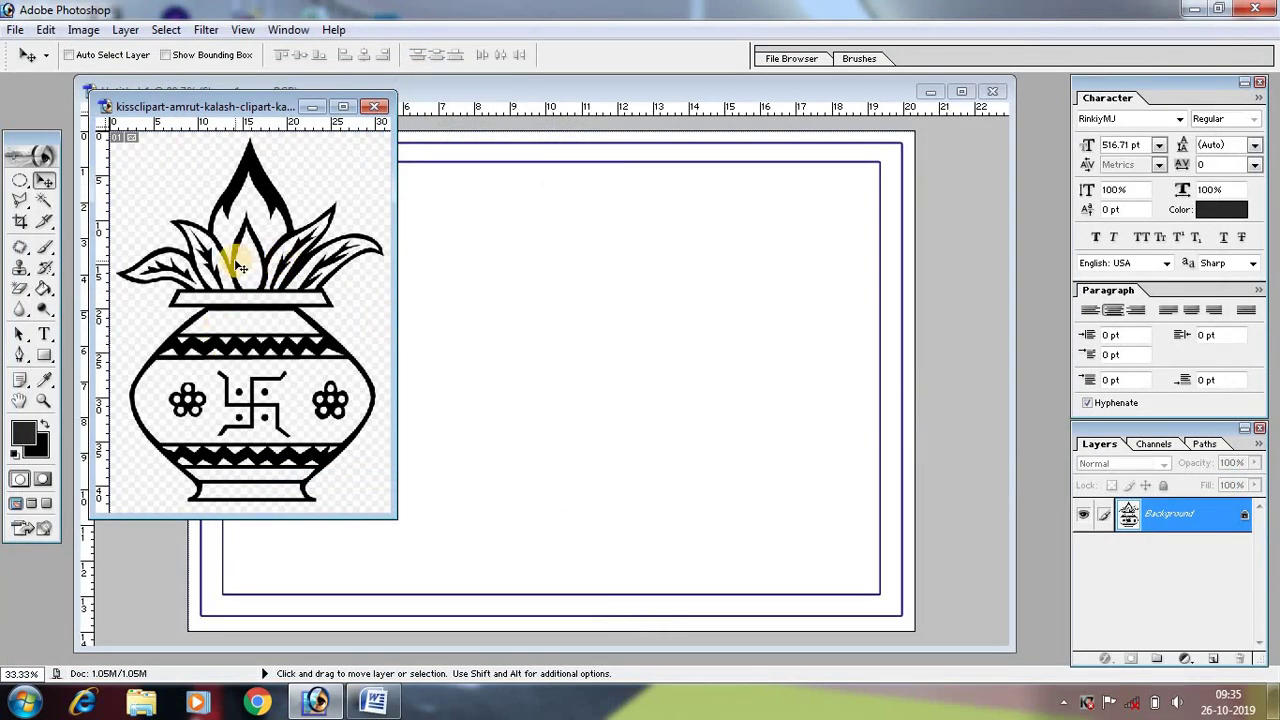
pyautogui.moveTo(240, 268); pyautogui.dragTo(640, 449)
pyautogui.moveTo(586, 380); pyautogui.dragTo(561, 373)
# Erase the kalash's surrounding background with the Magic Eraser.
pyautogui.click(20, 288)
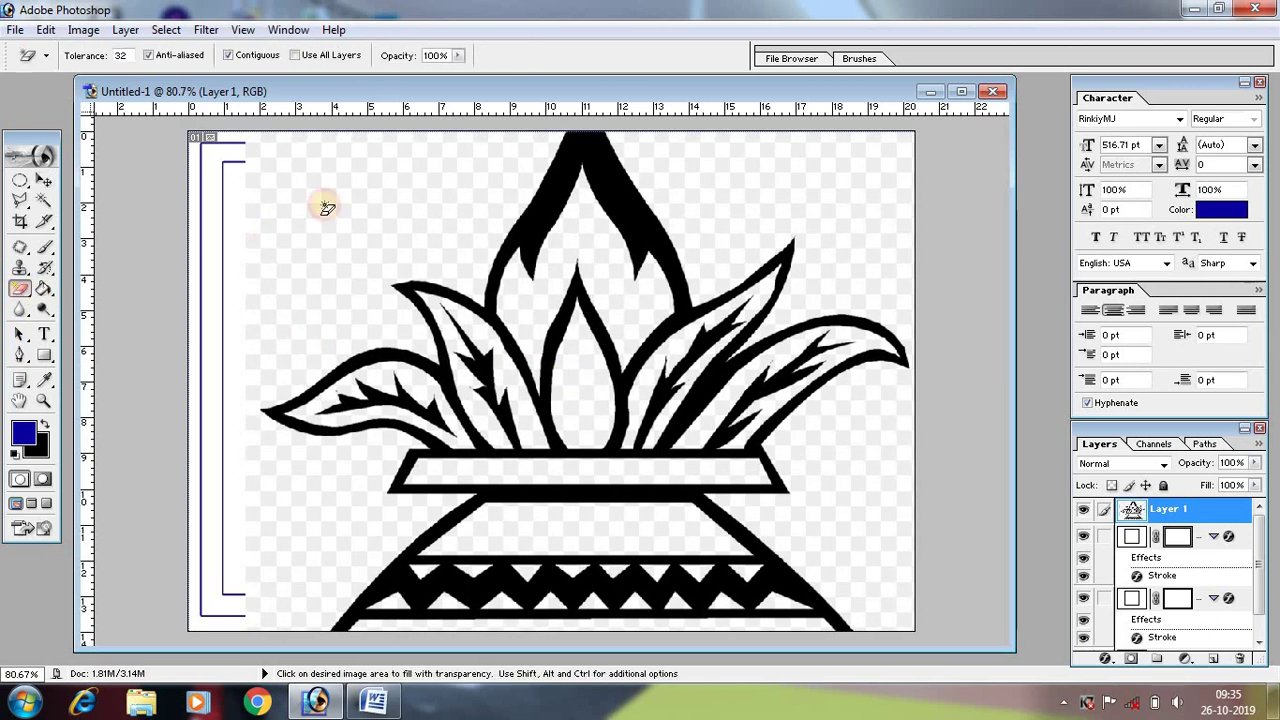
pyautogui.click(340, 200)
pyautogui.click(889, 185)
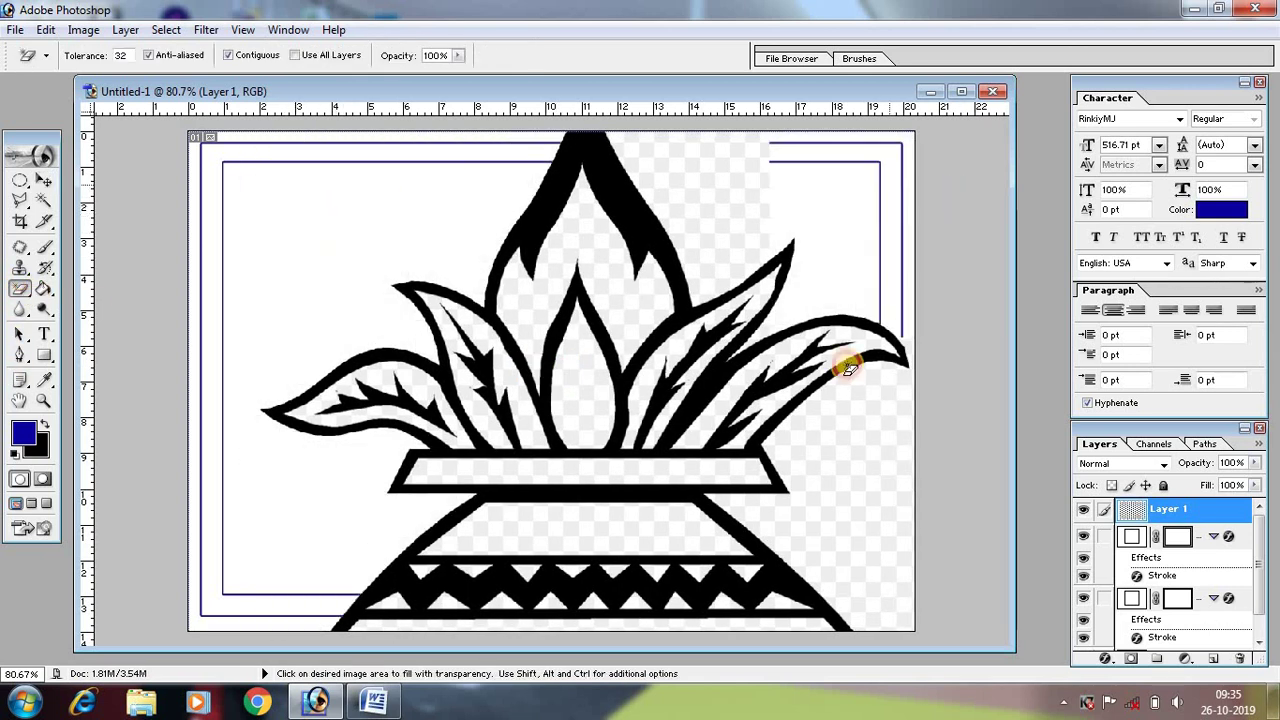
pyautogui.click(847, 369)
# Scale the kalash down and centre it on the card.
pyautogui.hotkey('ctrl', 't')
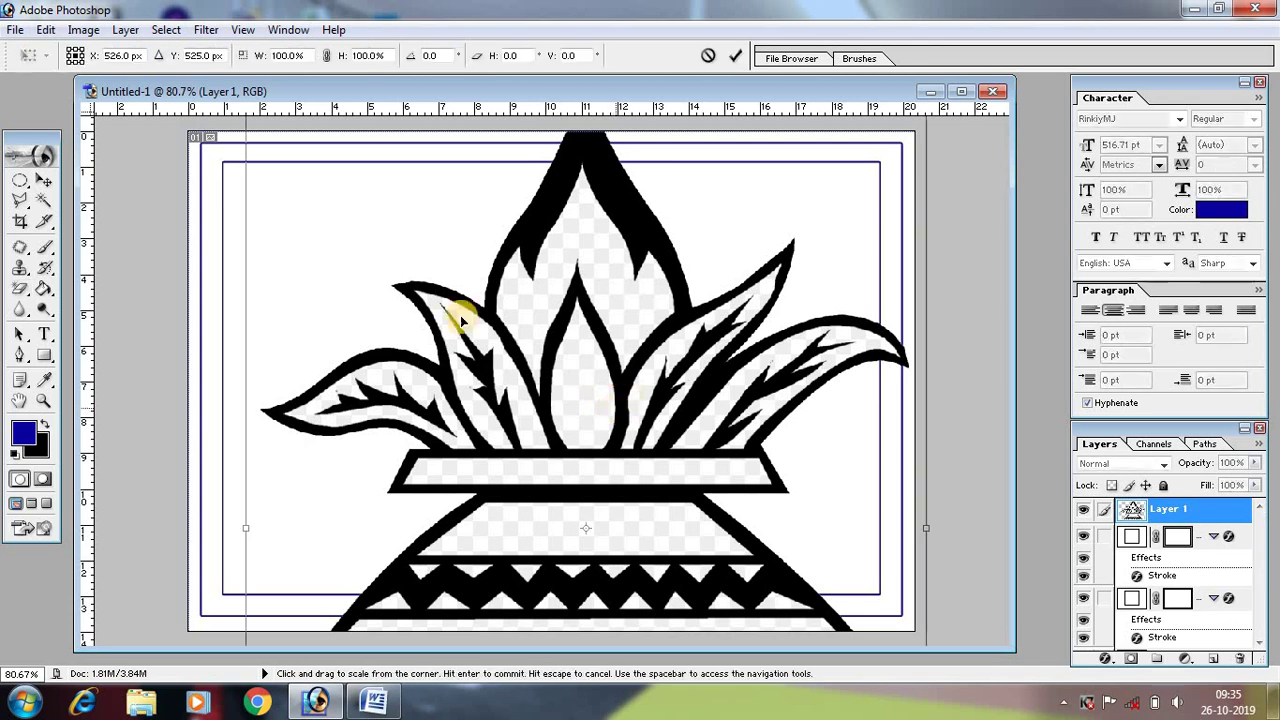
pyautogui.moveTo(300, 177); pyautogui.dragTo(300, 266)
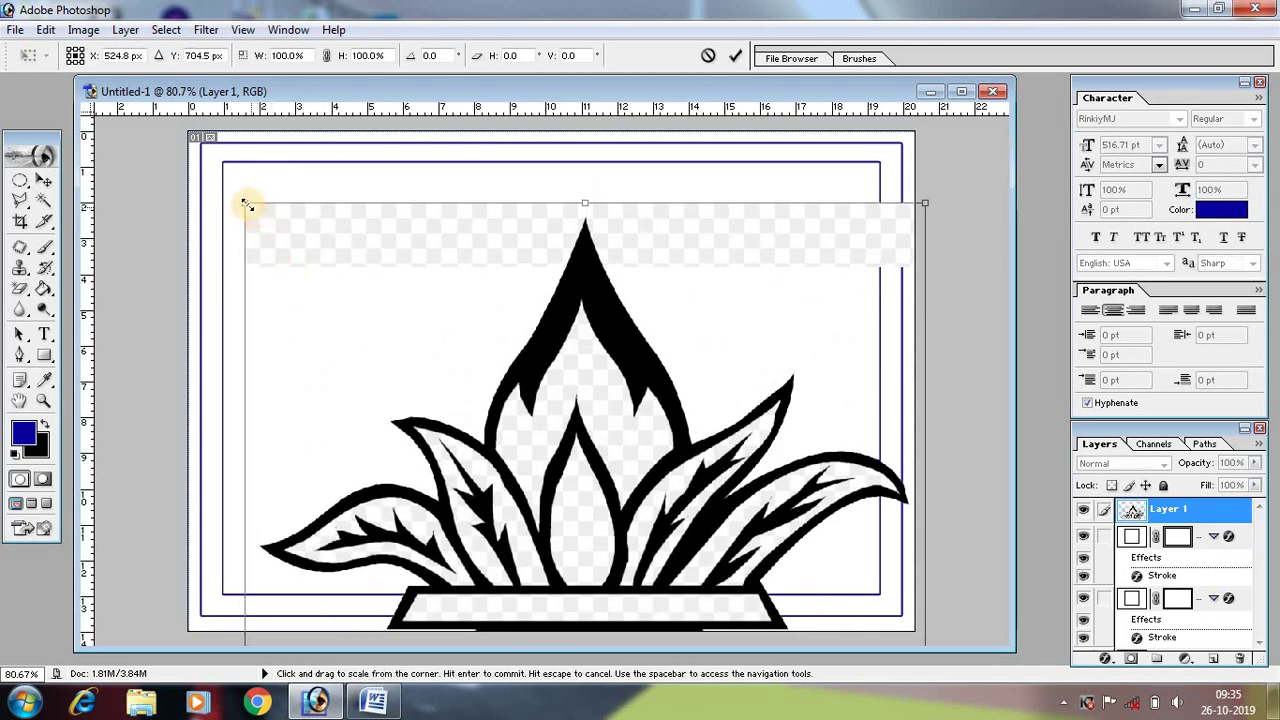
pyautogui.moveTo(245, 203); pyautogui.dragTo(497, 419)
pyautogui.moveTo(642, 576); pyautogui.dragTo(333, 186)
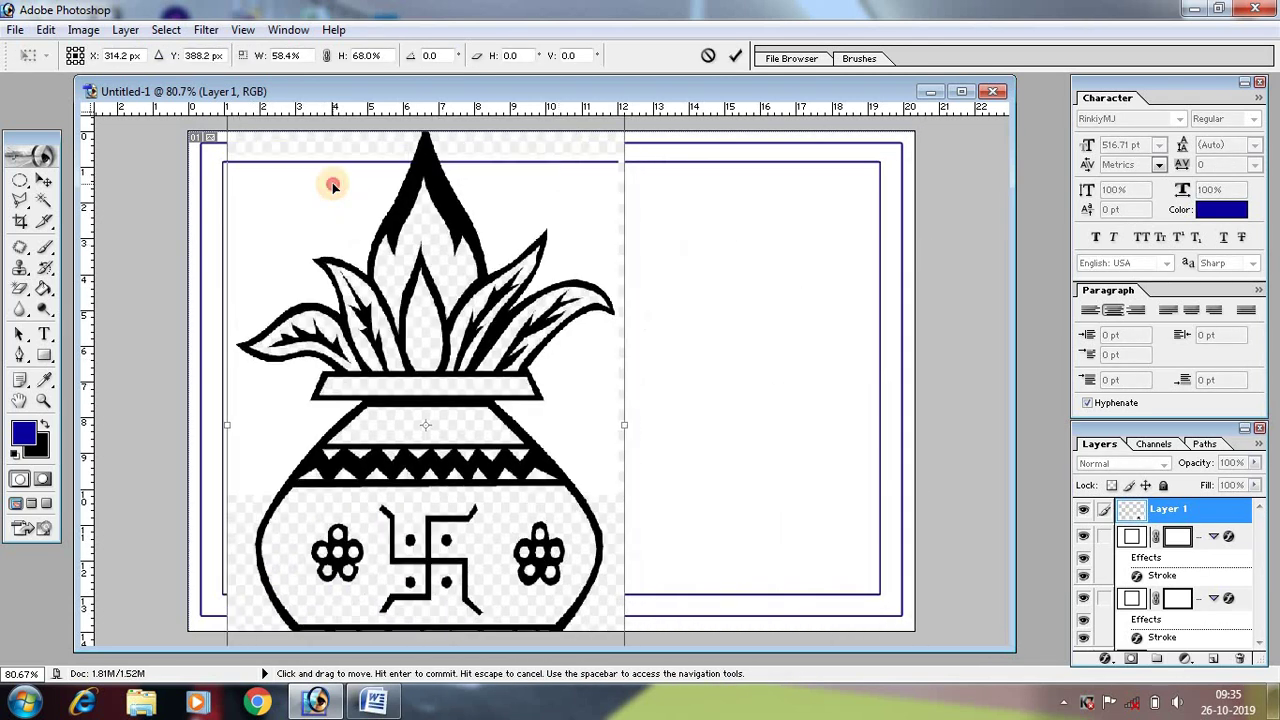
pyautogui.moveTo(309, 286)
pyautogui.mouseDown()
pyautogui.moveTo(271, 186)
pyautogui.moveTo(370, 383)
pyautogui.mouseUp()
pyautogui.moveTo(449, 486)
pyautogui.mouseDown()
pyautogui.moveTo(573, 268)
pyautogui.moveTo(605, 294)
pyautogui.mouseUp()
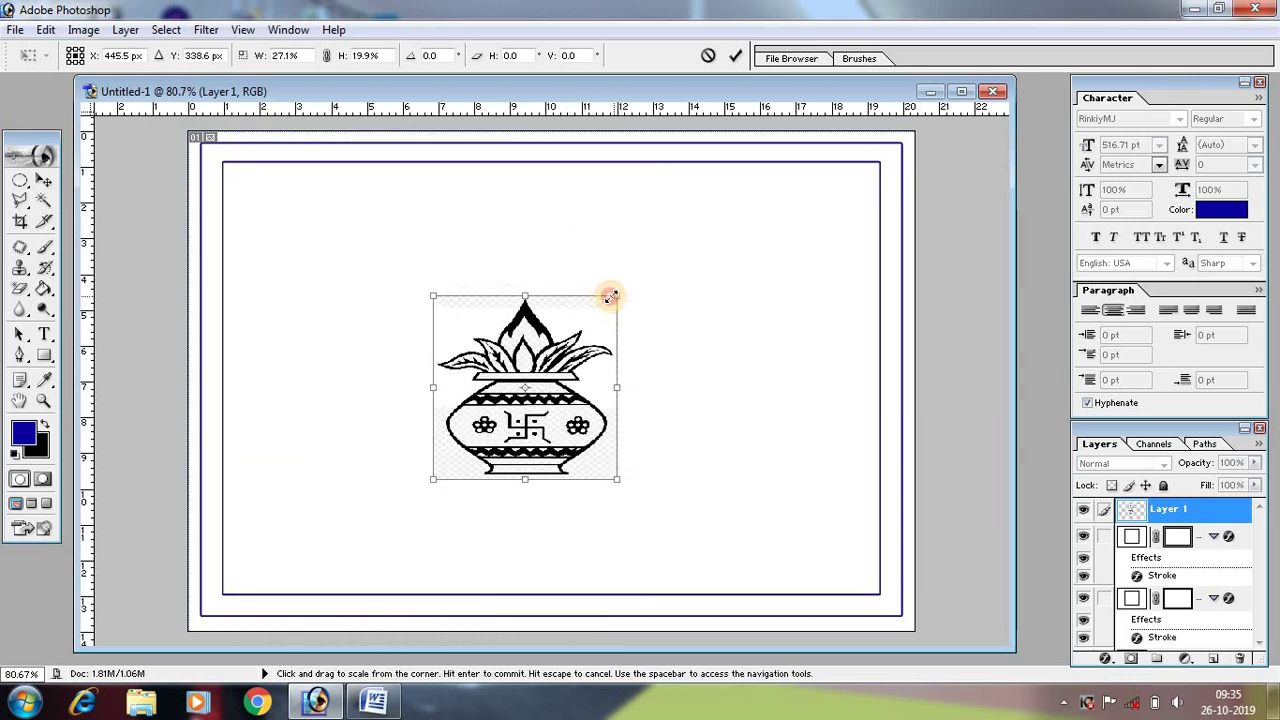
pyautogui.press('Return')
# Clear the remaining grey fringe around the kalash and inside its pot and flame.
pyautogui.press('e')
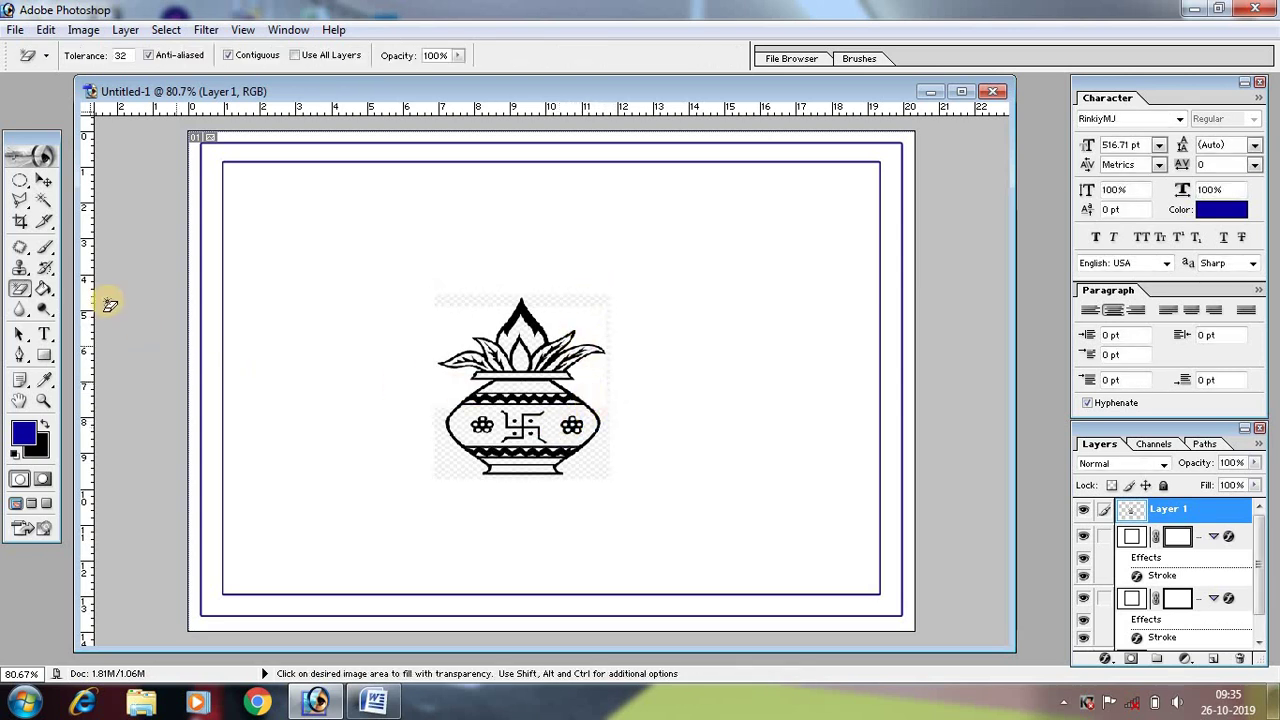
pyautogui.click(576, 300)
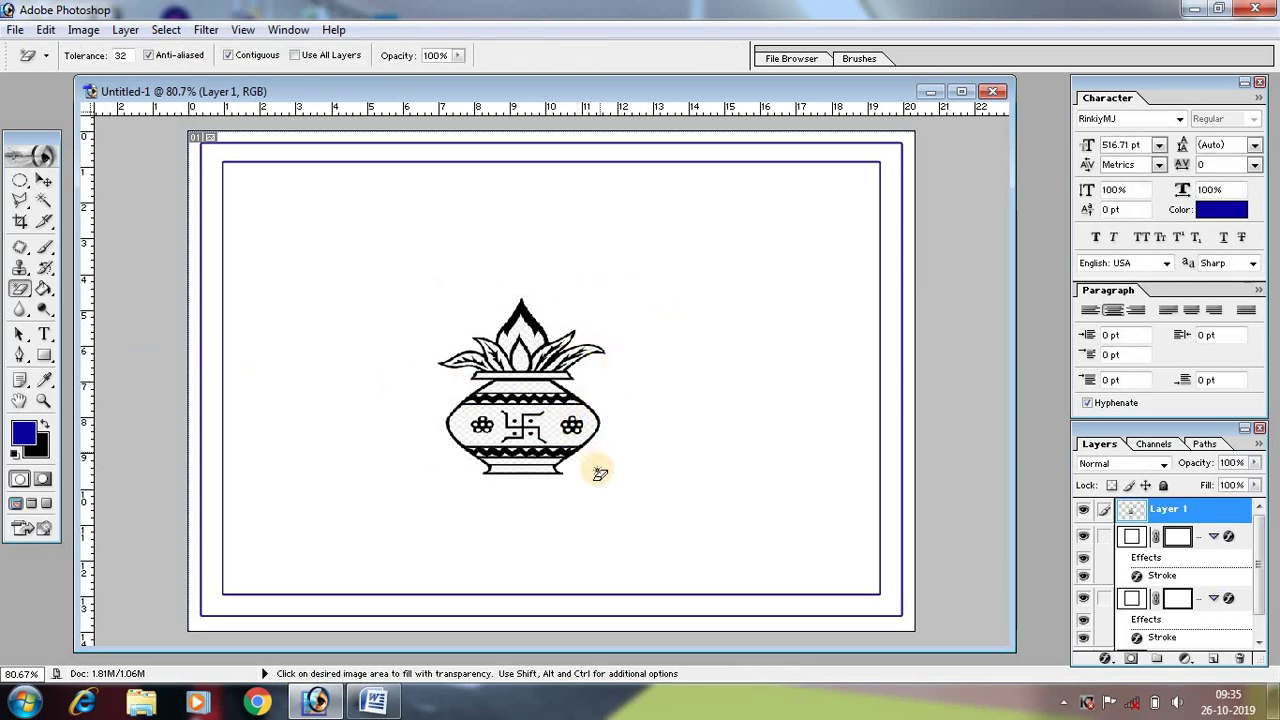
pyautogui.click(500, 420)
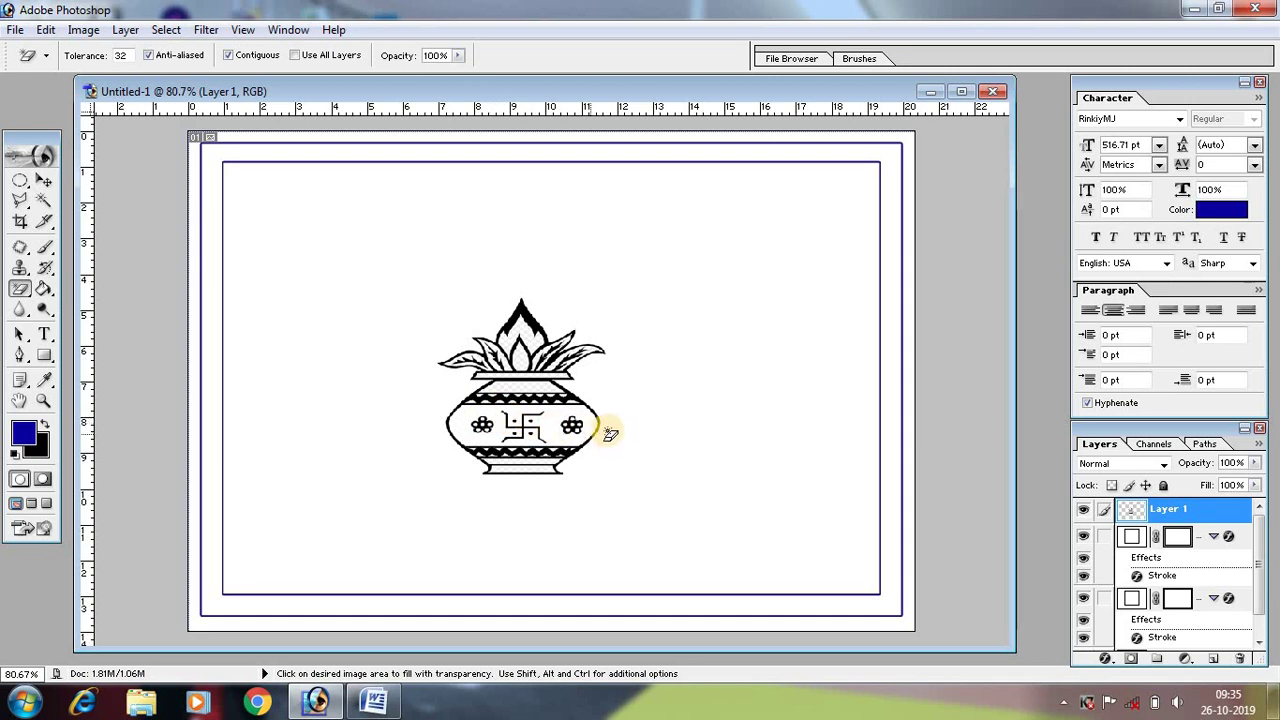
pyautogui.click(526, 391)
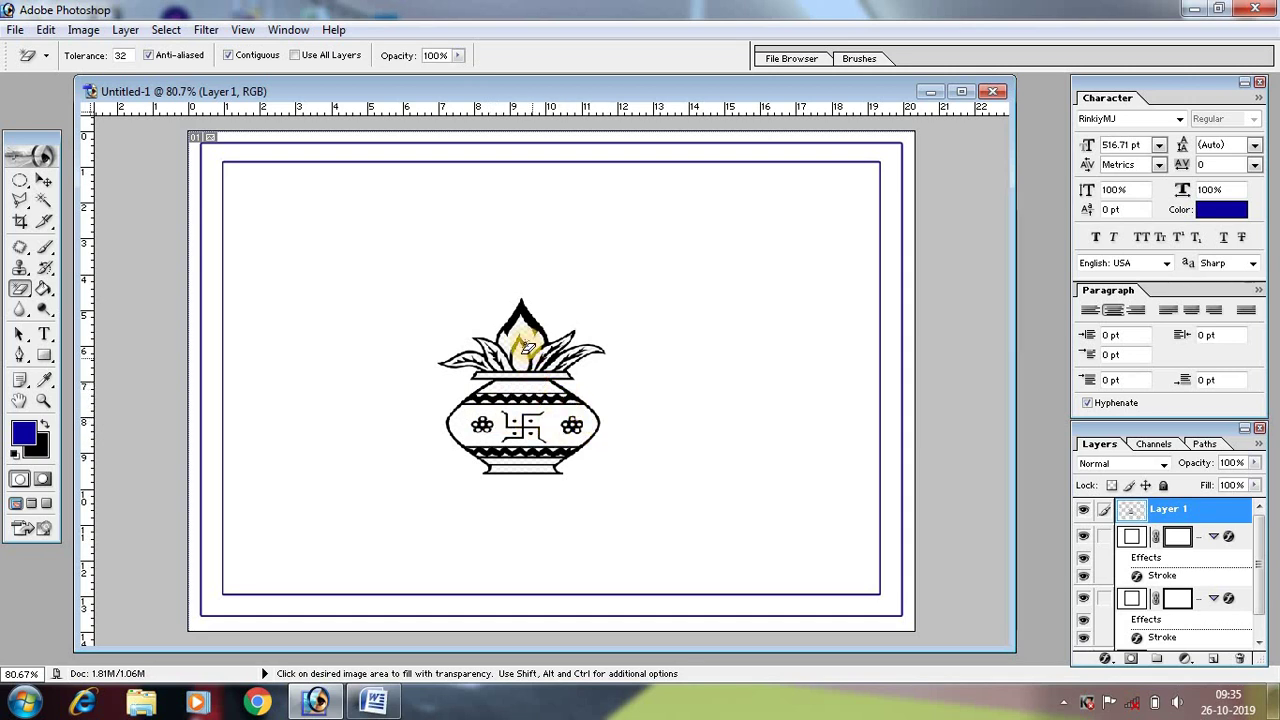
pyautogui.click(525, 333)
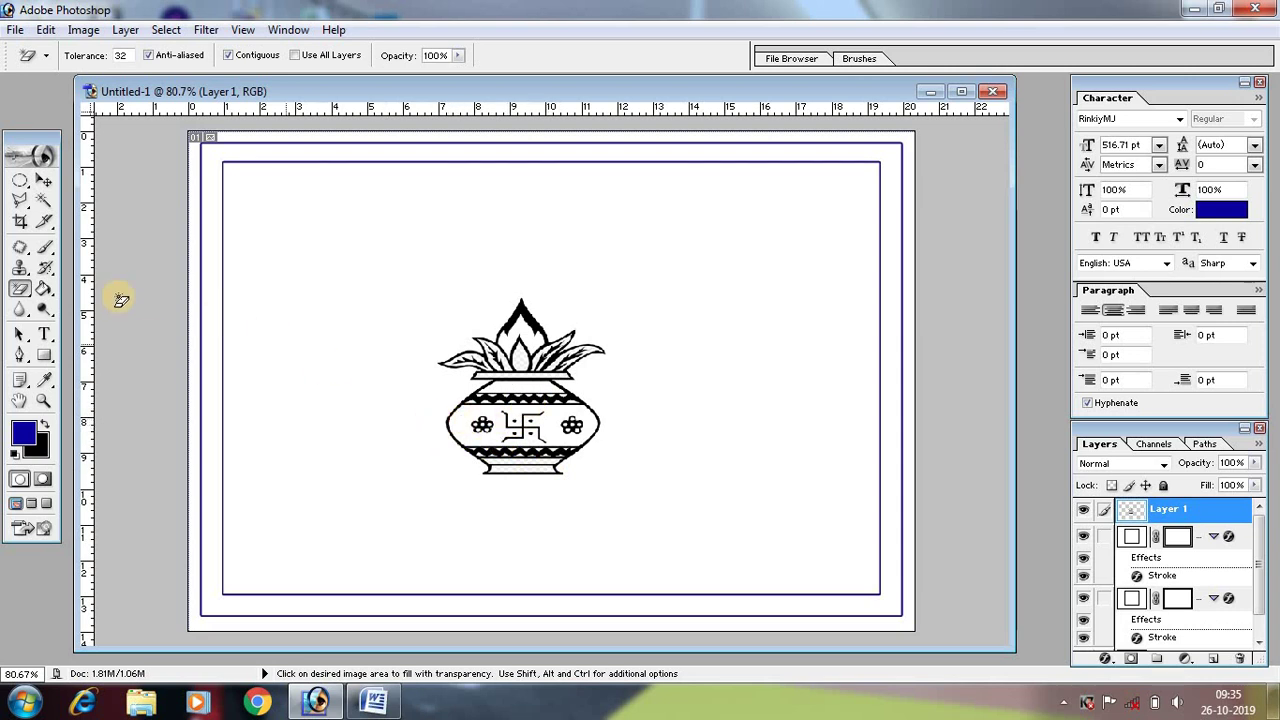
pyautogui.click(47, 286)
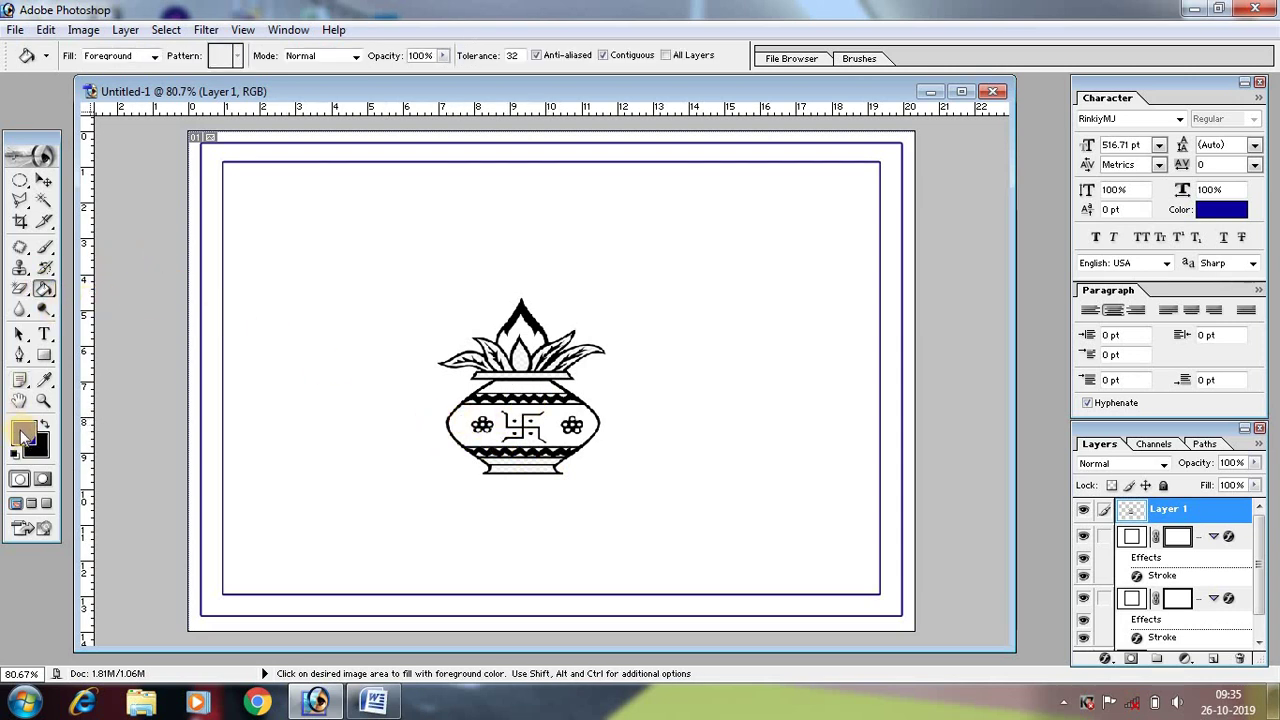
# Fill the kalash's middle band and flame with blue.
pyautogui.click(445, 420)
pyautogui.click(450, 422)
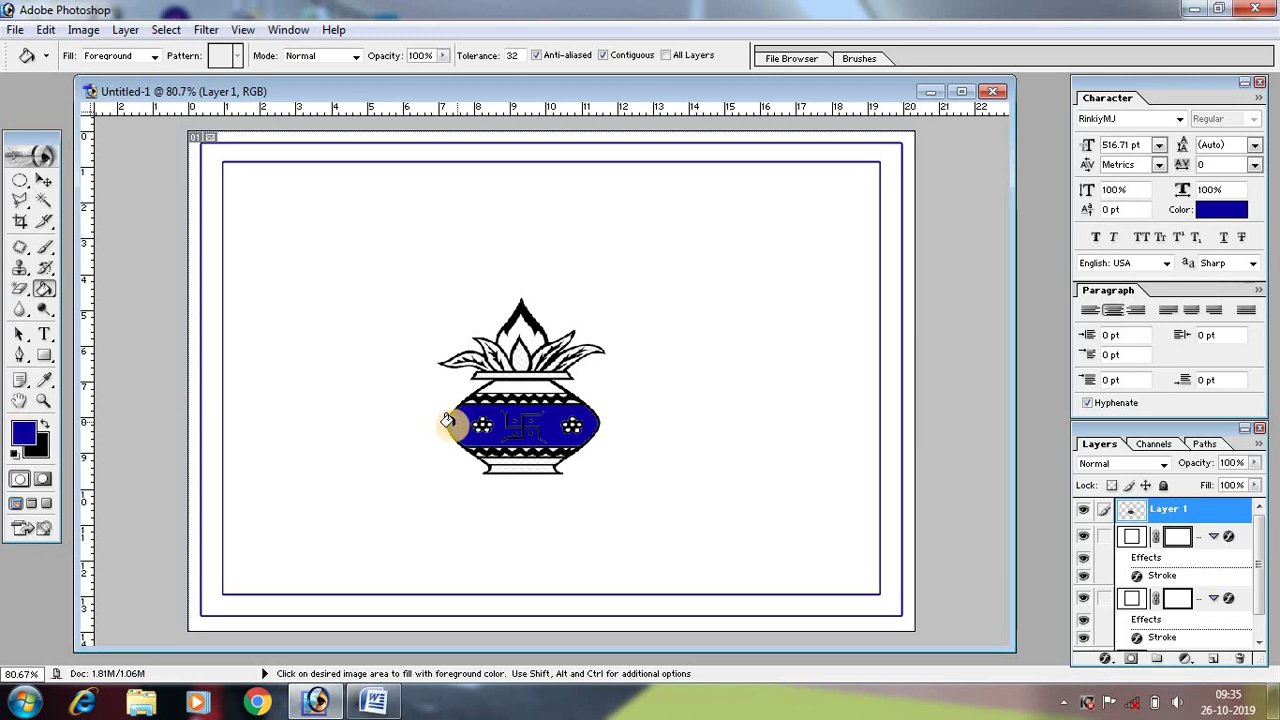
pyautogui.click(512, 330)
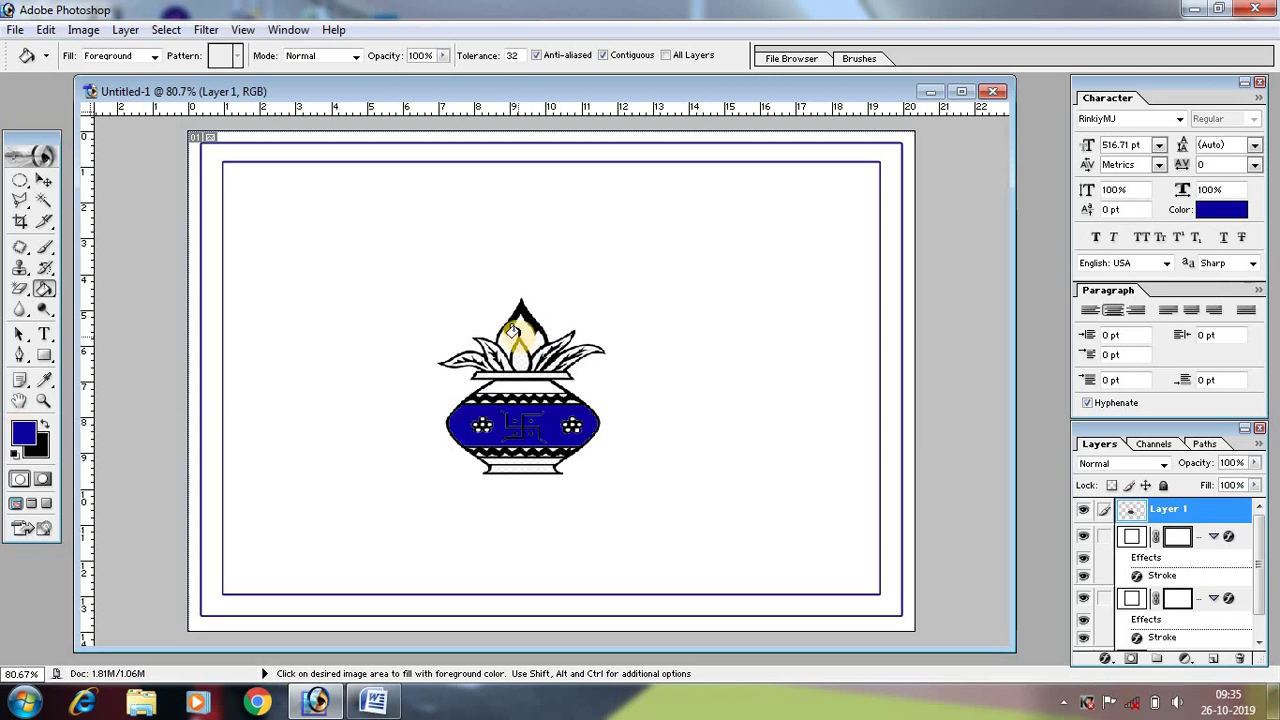
# Shrink the coloured kalash and move it to the card's top-left corner.
pyautogui.click(44, 180)
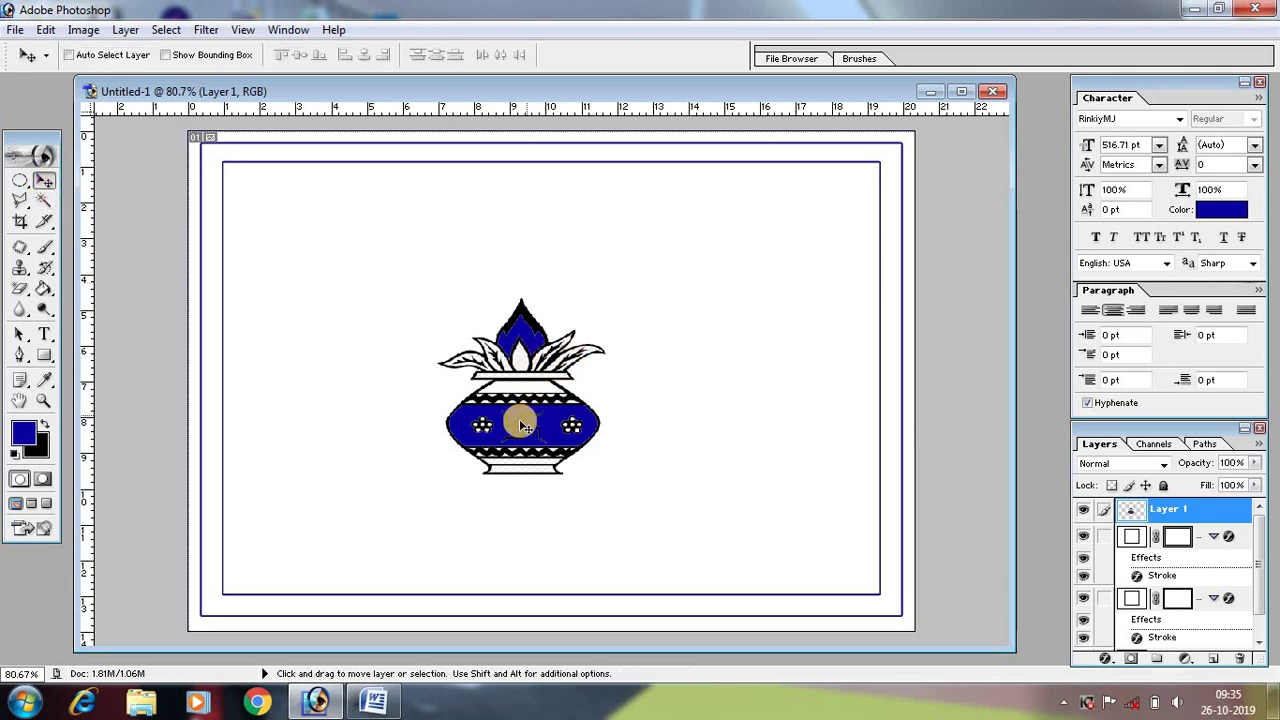
pyautogui.hotkey('ctrl', 't')
pyautogui.moveTo(606, 476); pyautogui.dragTo(459, 318)
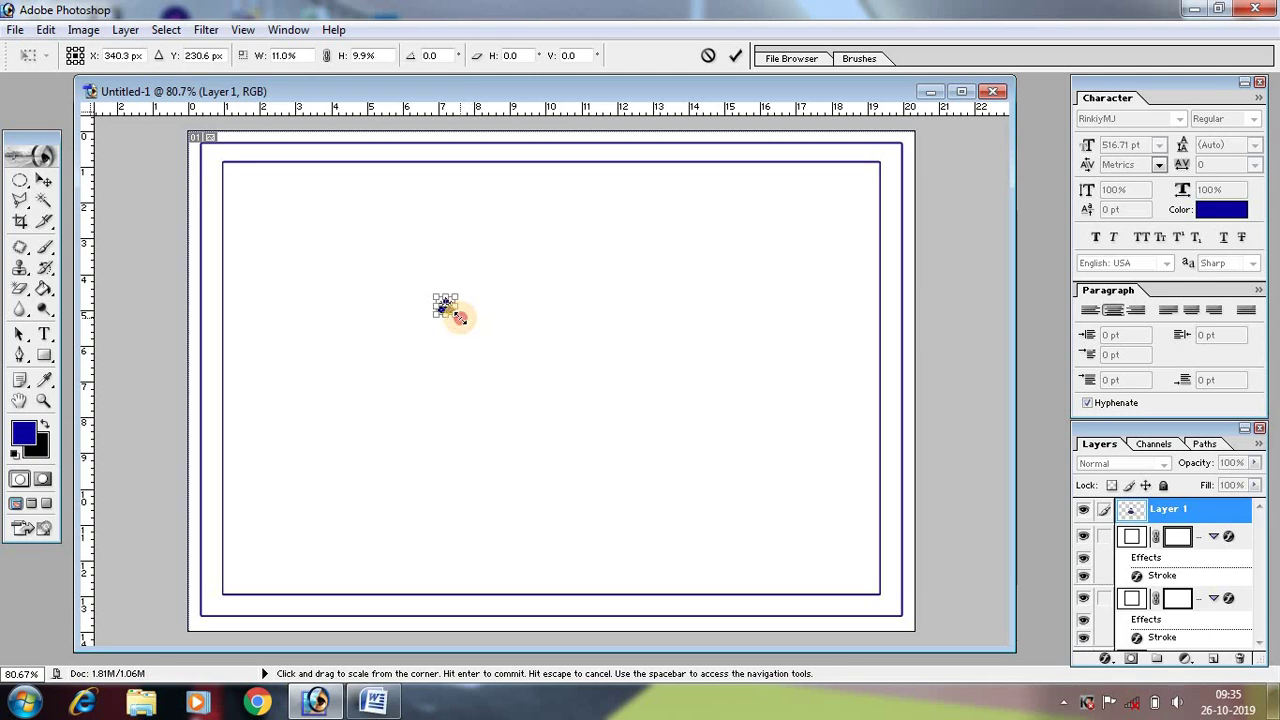
pyautogui.press('Return')
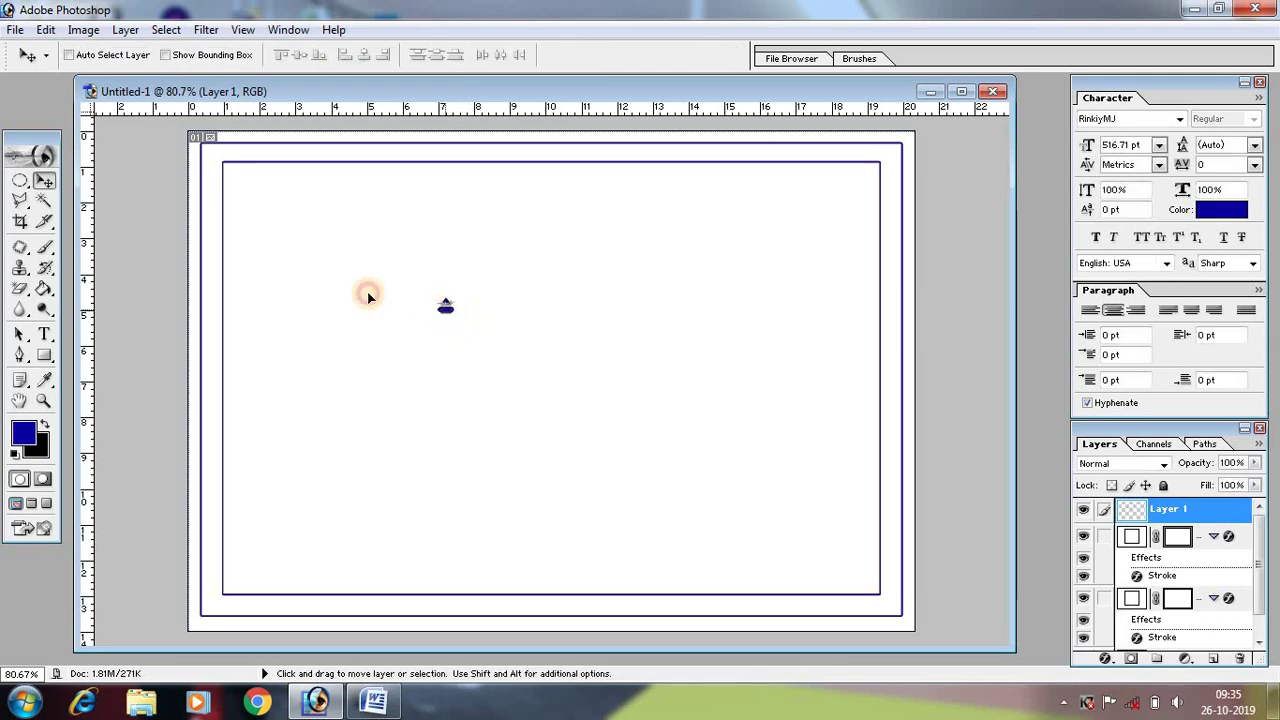
pyautogui.moveTo(366, 294); pyautogui.dragTo(182, 178)
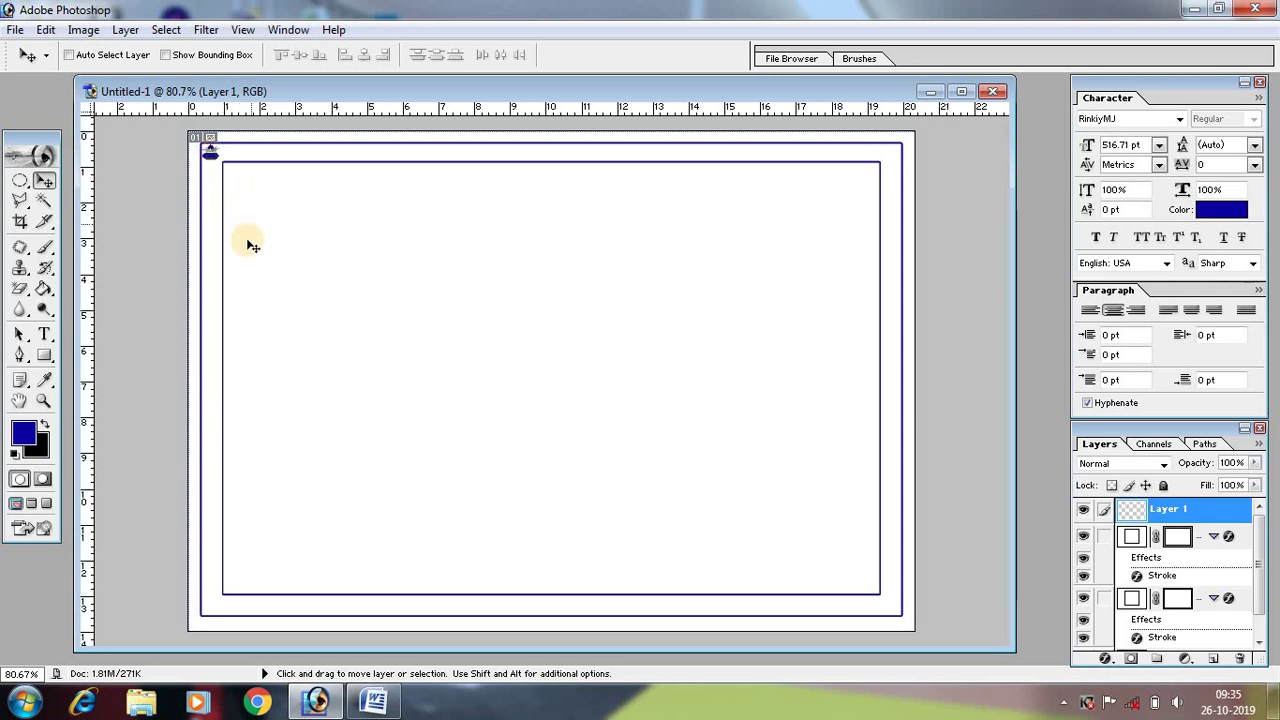
# Stretch the corner ornament slightly taller and apply the transform.
pyautogui.hotkey('ctrl', 't')
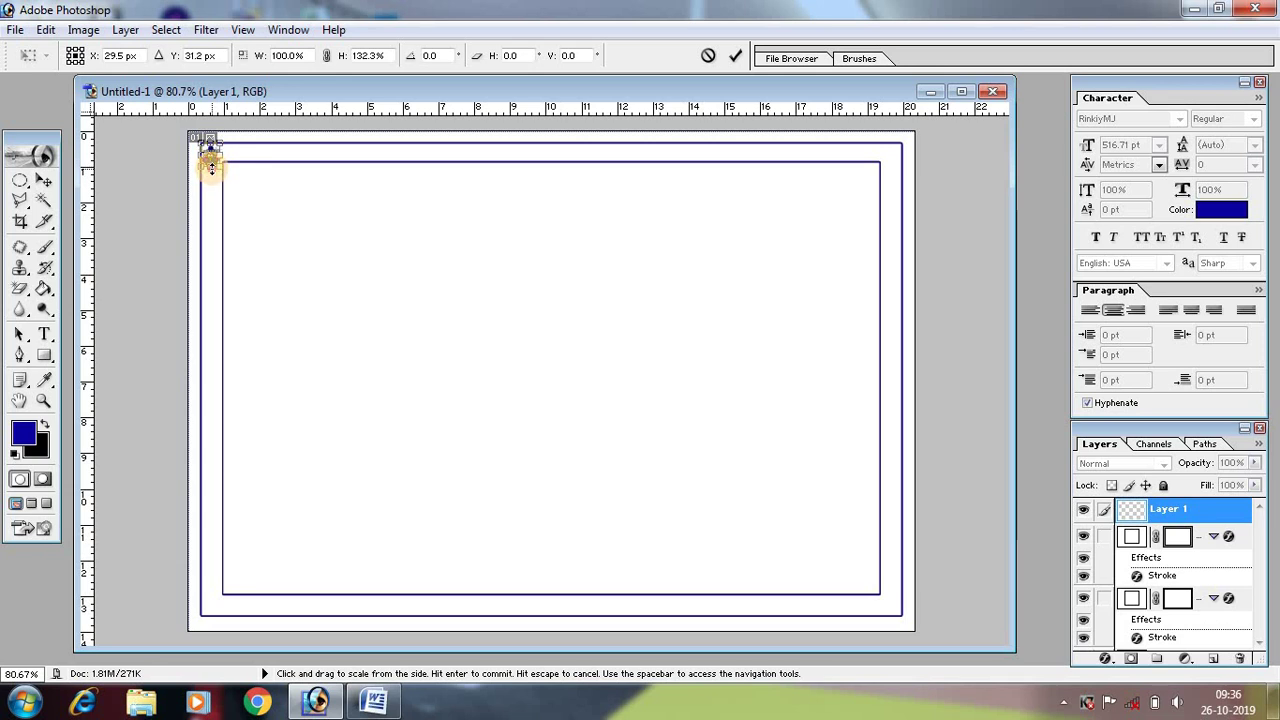
pyautogui.moveTo(210, 170); pyautogui.dragTo(210, 163)
pyautogui.press('Return')
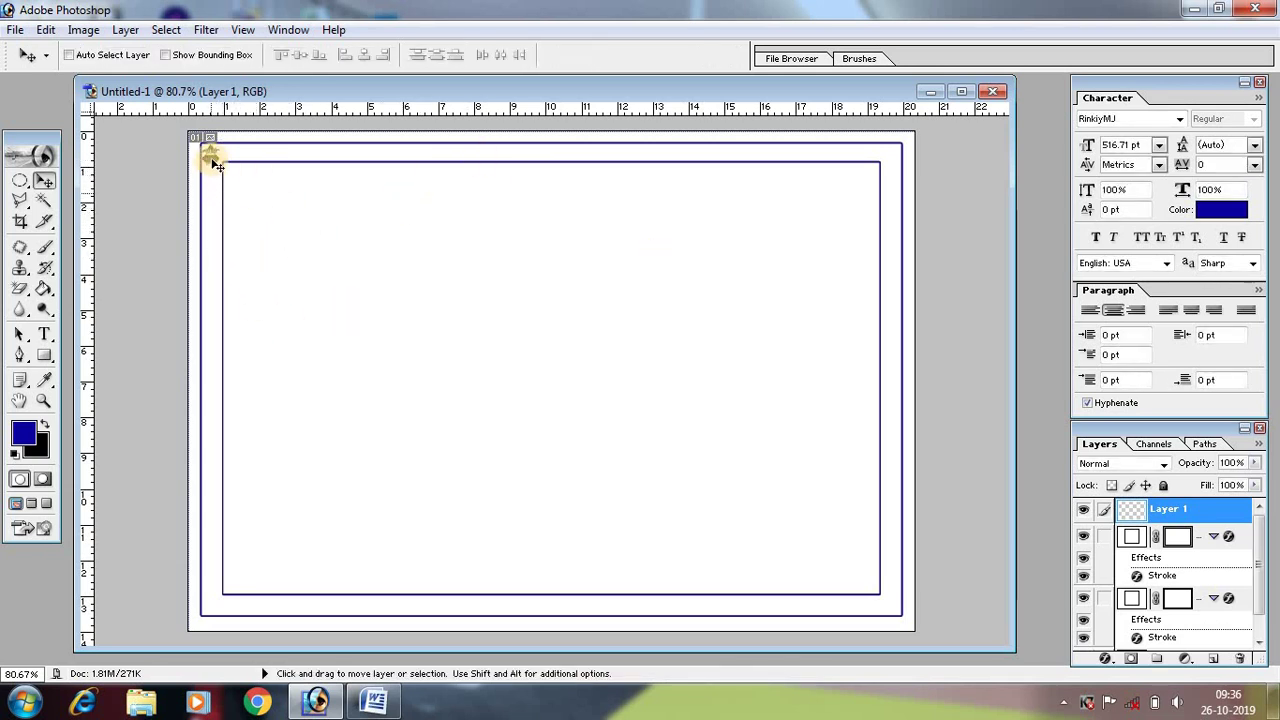
# Alt-drag kalash ornament copies down the left edge and along the bottom edge.
pyautogui.moveTo(213, 162); pyautogui.dragTo(209, 376)
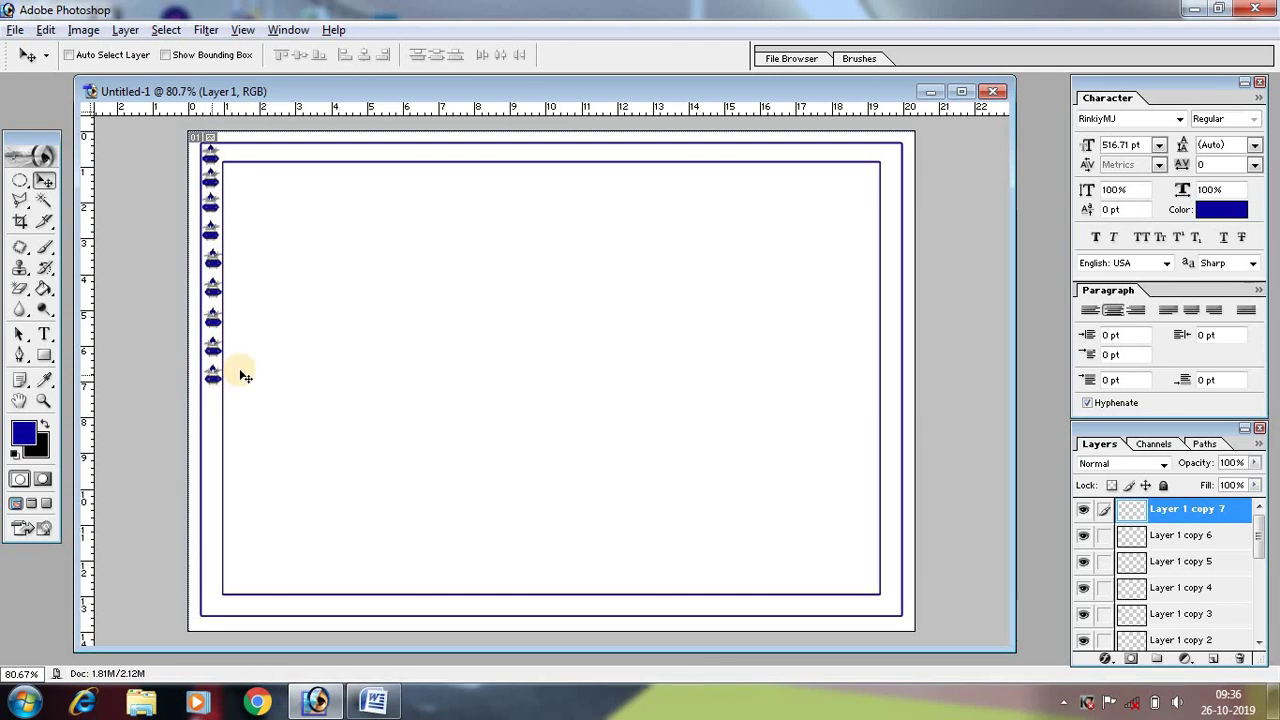
pyautogui.moveTo(243, 357)
pyautogui.mouseDown()
pyautogui.moveTo(211, 377)
pyautogui.moveTo(211, 606)
pyautogui.moveTo(422, 608)
pyautogui.mouseUp()
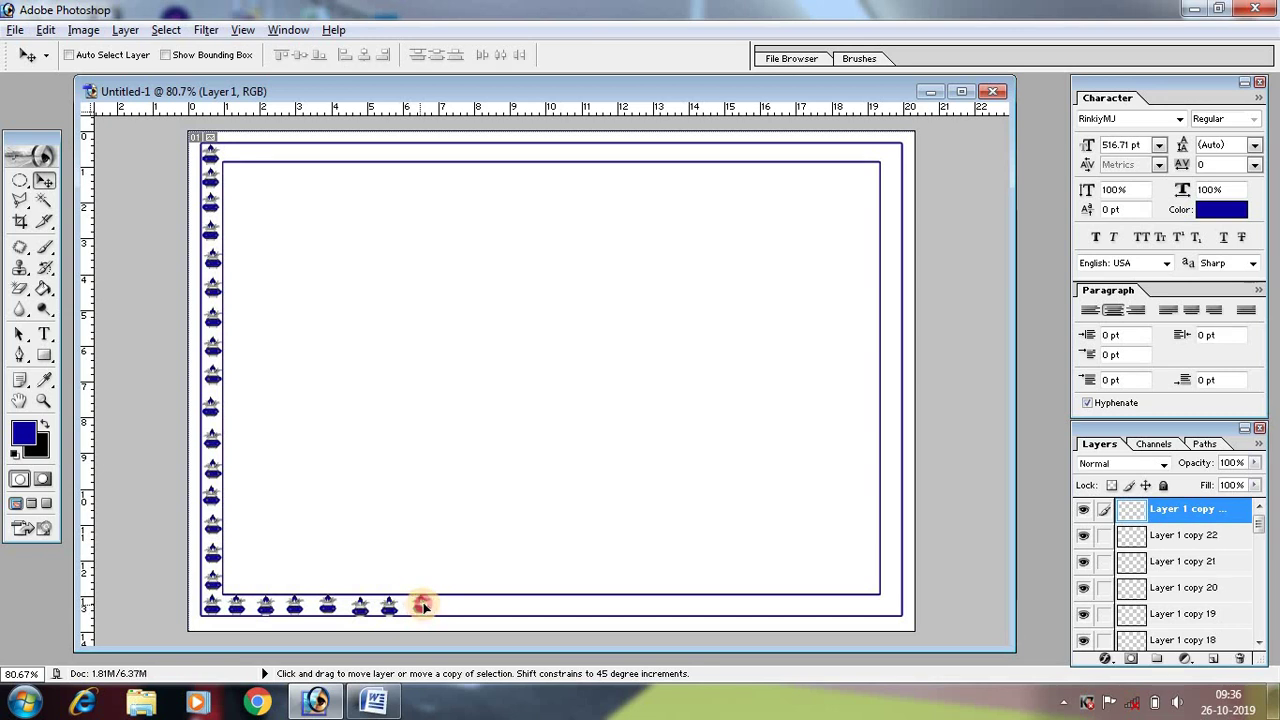
pyautogui.moveTo(423, 606); pyautogui.dragTo(566, 610)
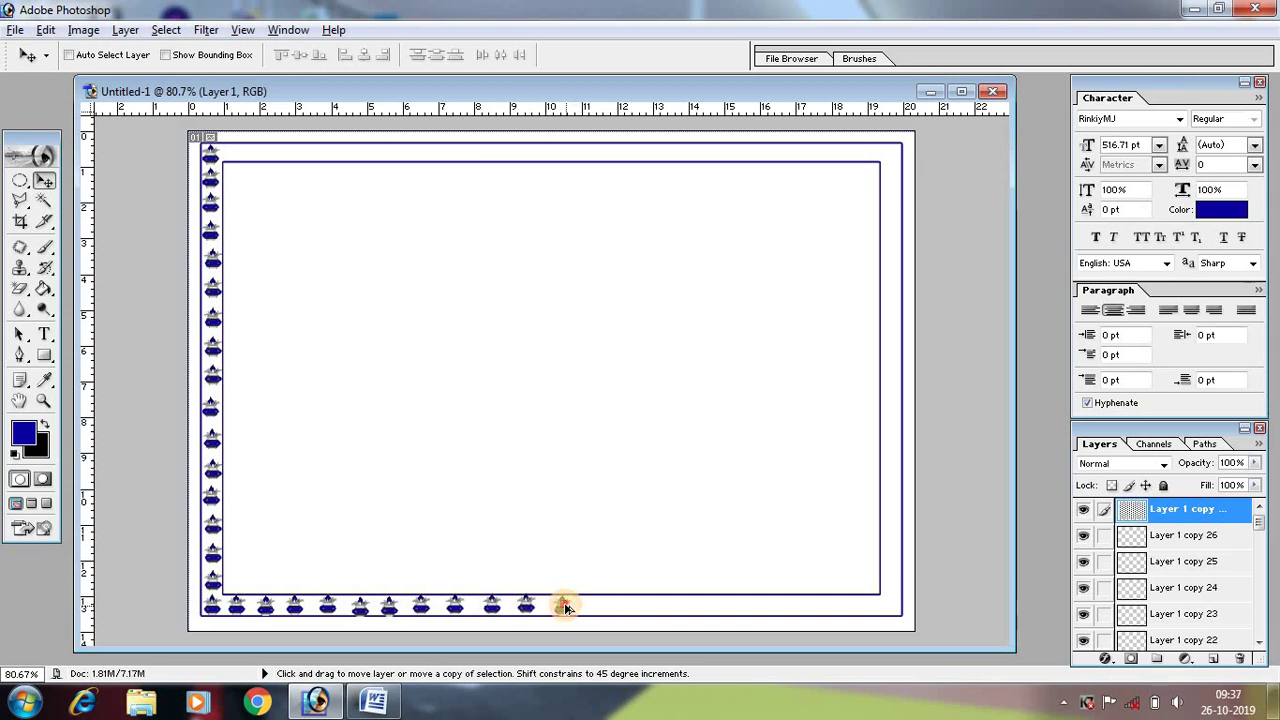
pyautogui.moveTo(565, 608); pyautogui.dragTo(697, 608)
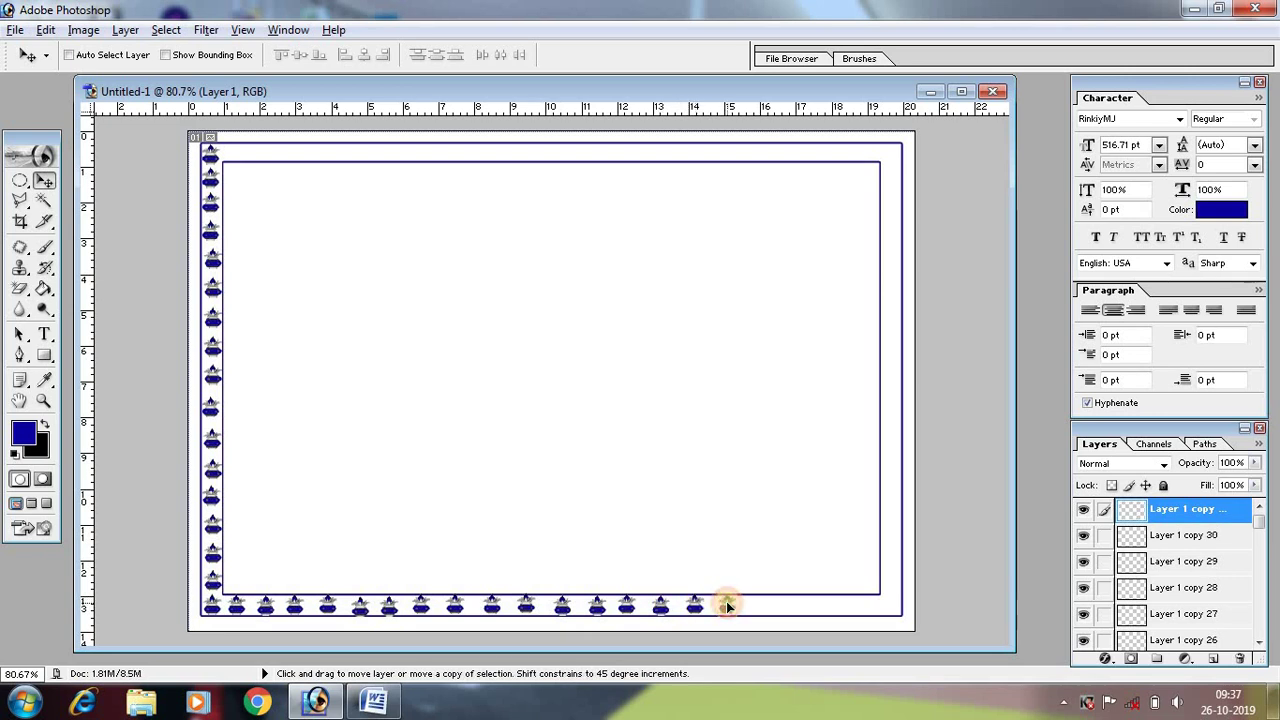
pyautogui.moveTo(697, 605)
pyautogui.mouseDown()
pyautogui.moveTo(887, 603)
pyautogui.moveTo(897, 369)
pyautogui.moveTo(894, 171)
pyautogui.moveTo(873, 158)
pyautogui.moveTo(697, 152)
pyautogui.mouseUp()
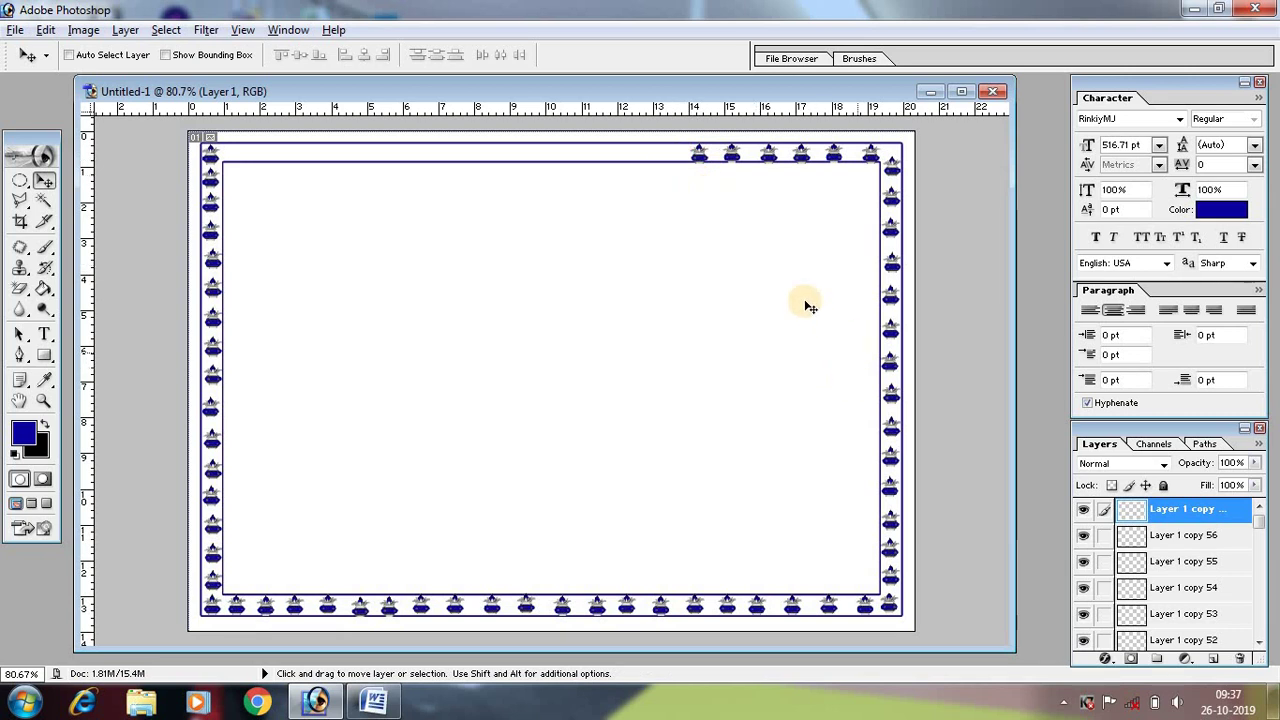
# Copy a kalash ornament leftward along the top border to close the four-sided frame.
pyautogui.moveTo(692, 156); pyautogui.dragTo(231, 156)
pyautogui.keyDown('alt'); pyautogui.click(376, 155); pyautogui.keyUp('alt')
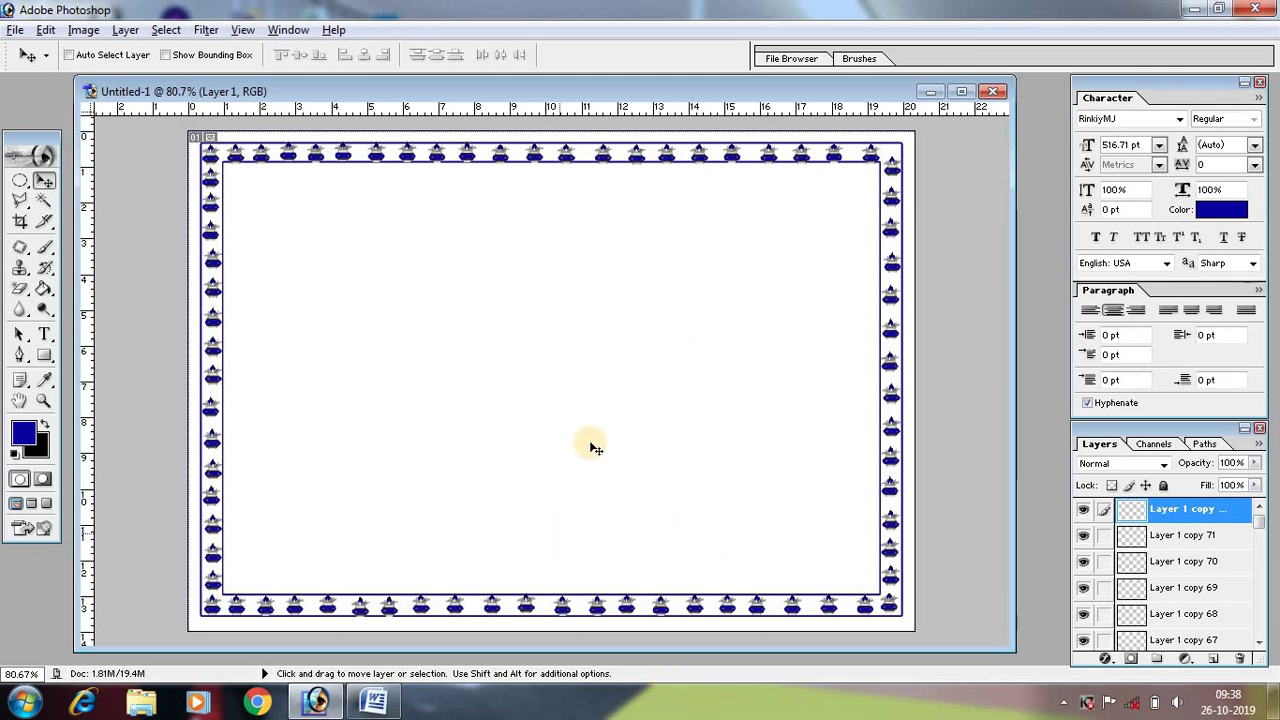
# Draw a 2 px dark blue vertical divider from top to bottom border, nudged slightly right.
pyautogui.click(40, 357)
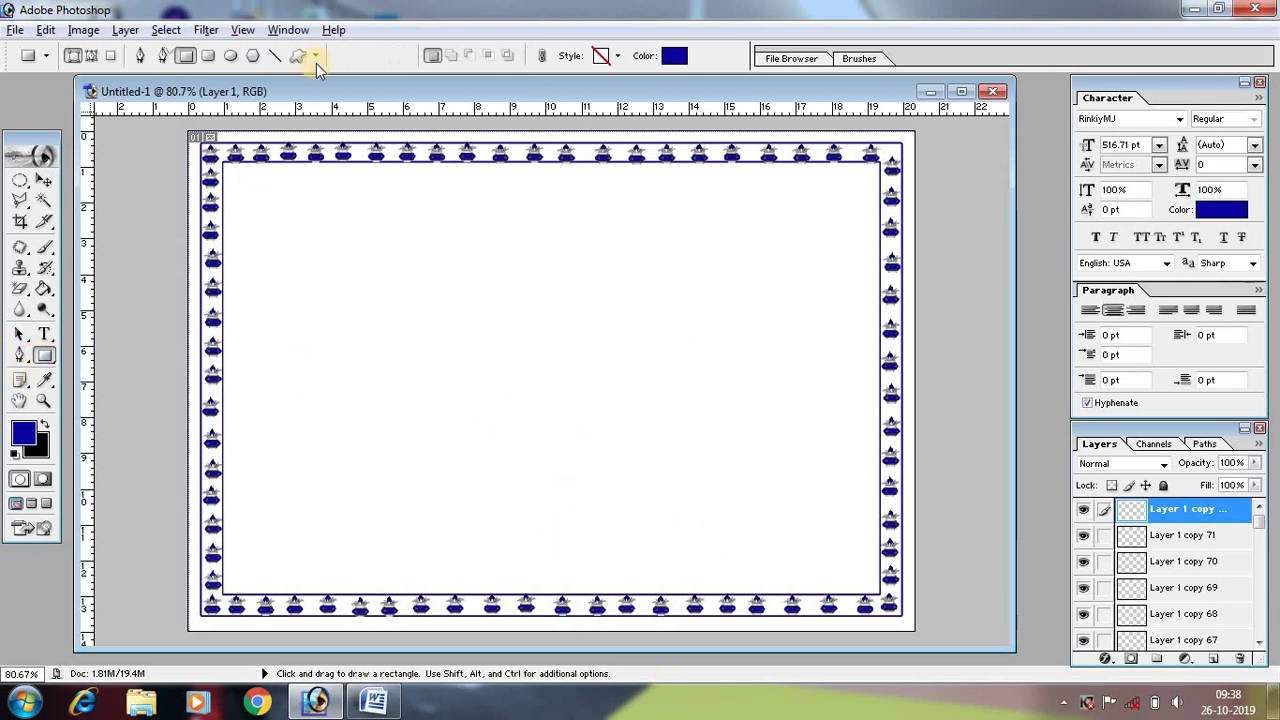
pyautogui.click(274, 56)
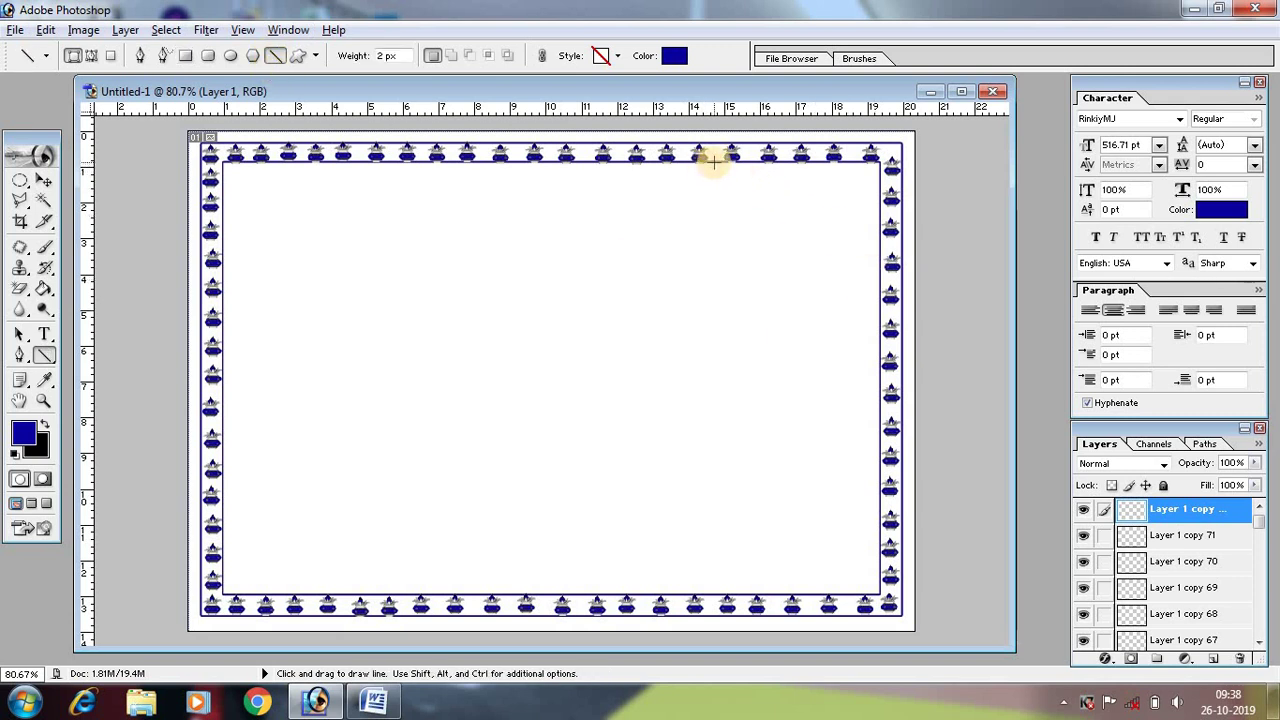
pyautogui.moveTo(714, 160); pyautogui.dragTo(739, 582)
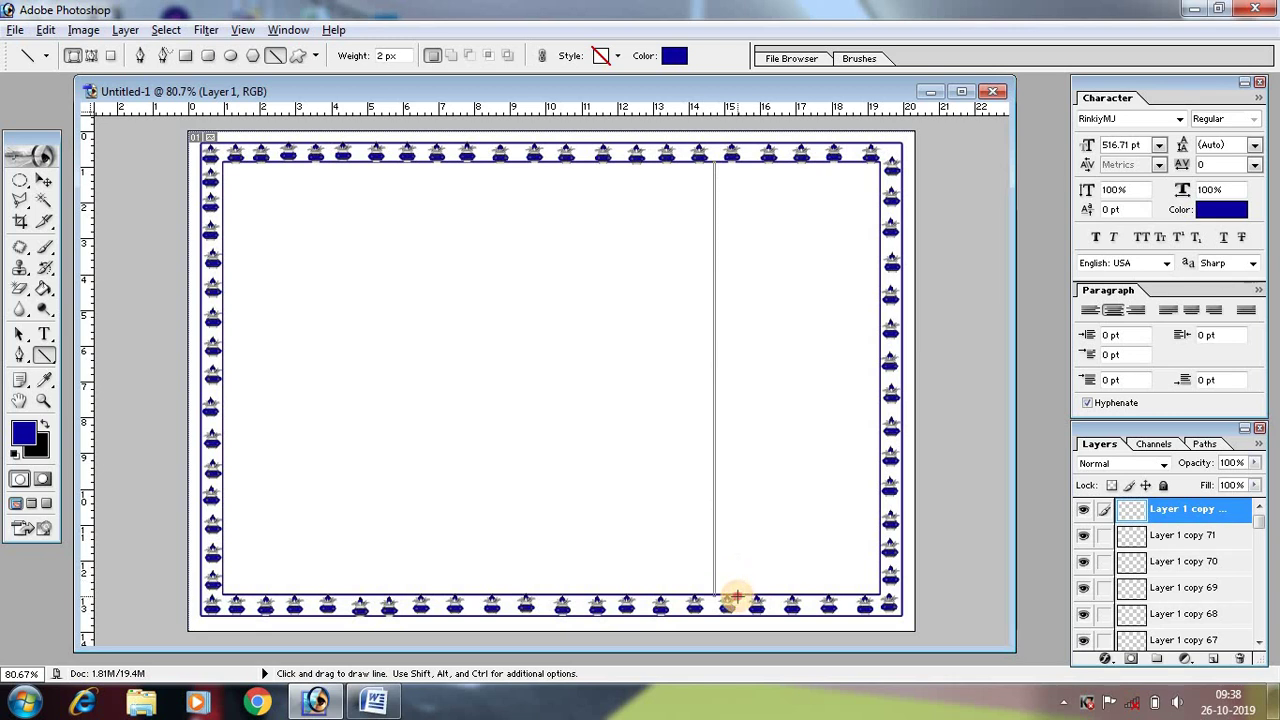
pyautogui.moveTo(735, 594); pyautogui.dragTo(735, 594)
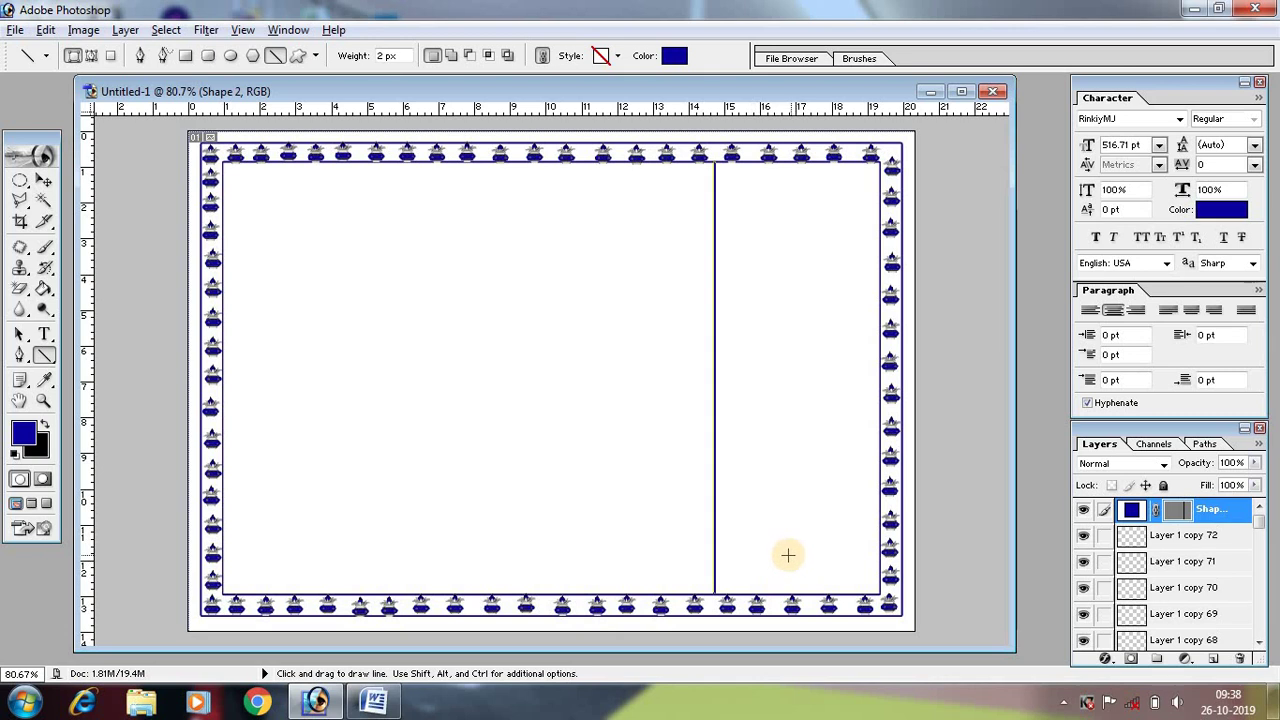
pyautogui.press('Return')
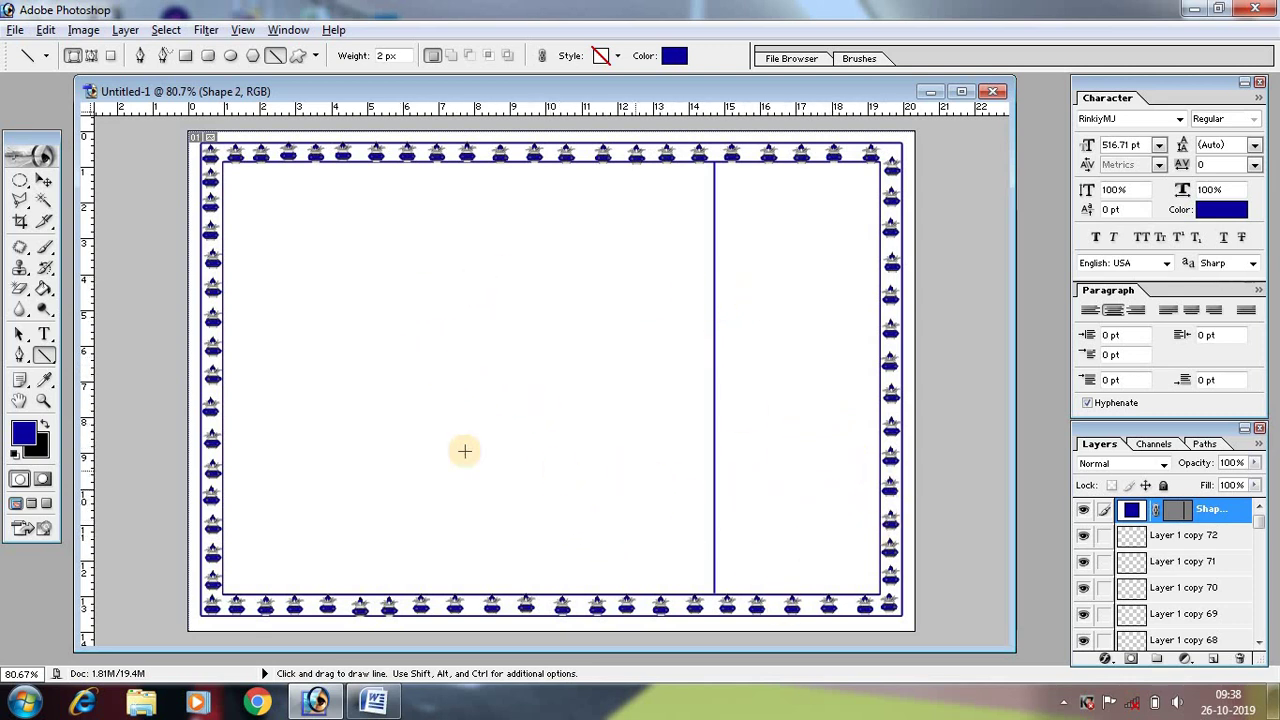
pyautogui.click(43, 180)
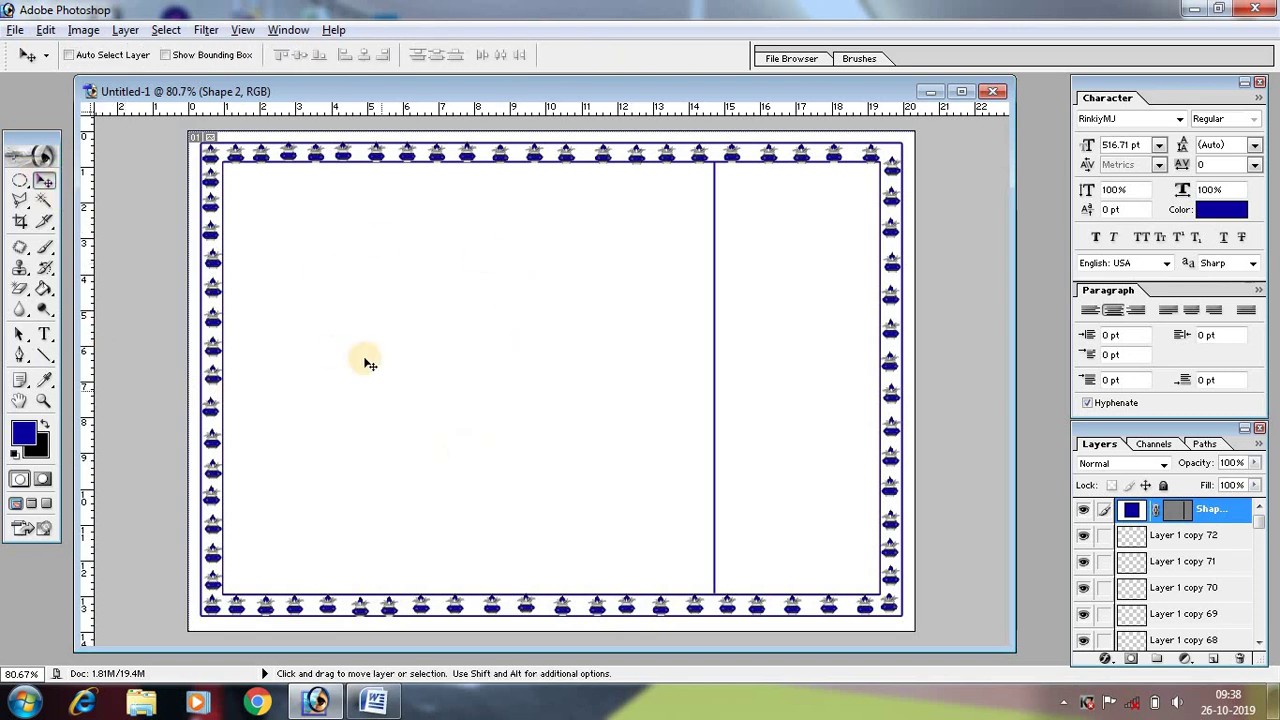
pyautogui.press('Right')
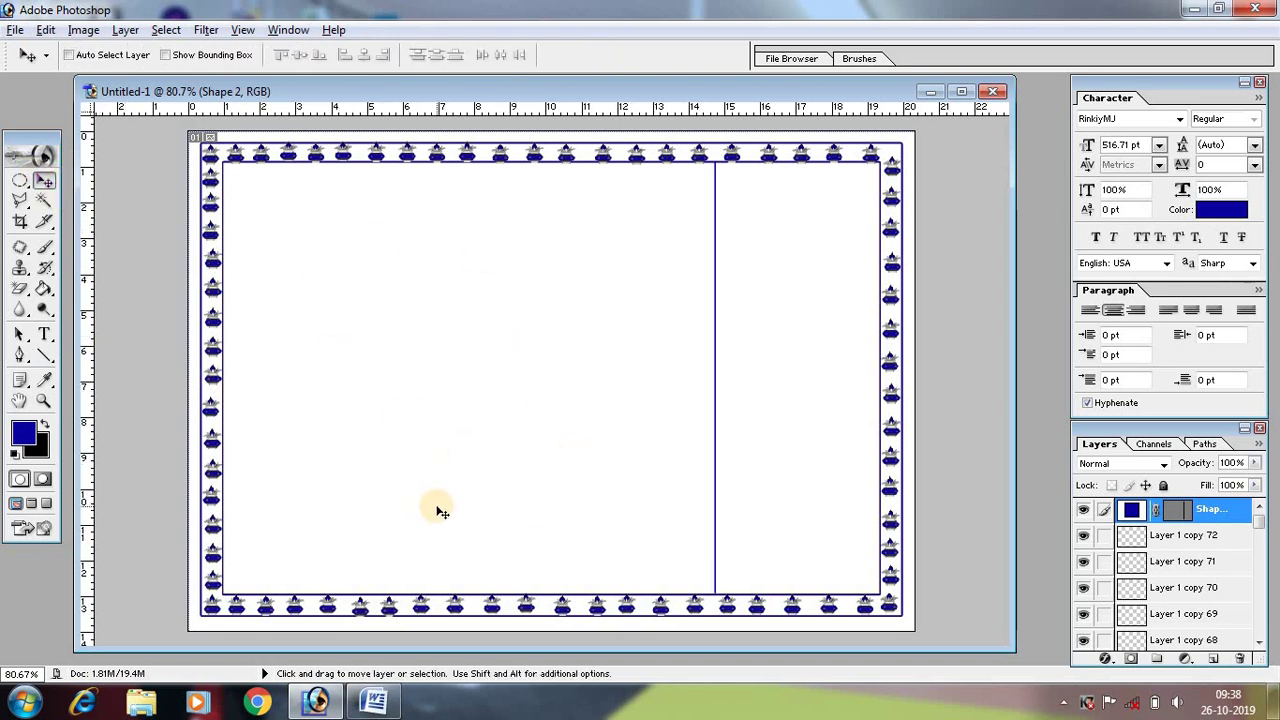
pyautogui.press('Right')
pyautogui.press('Right')
pyautogui.press('Right')
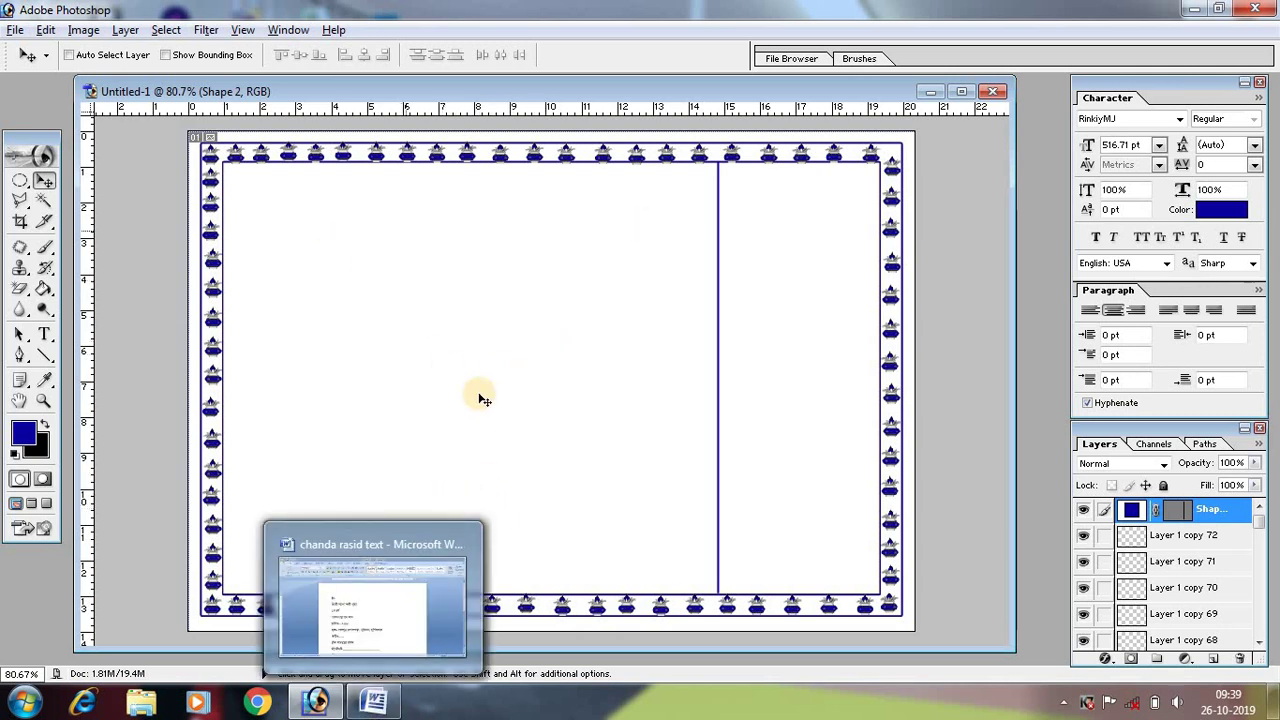
# Delete the opening 'নং-' line from the Word receipt text.
pyautogui.click(377, 705)
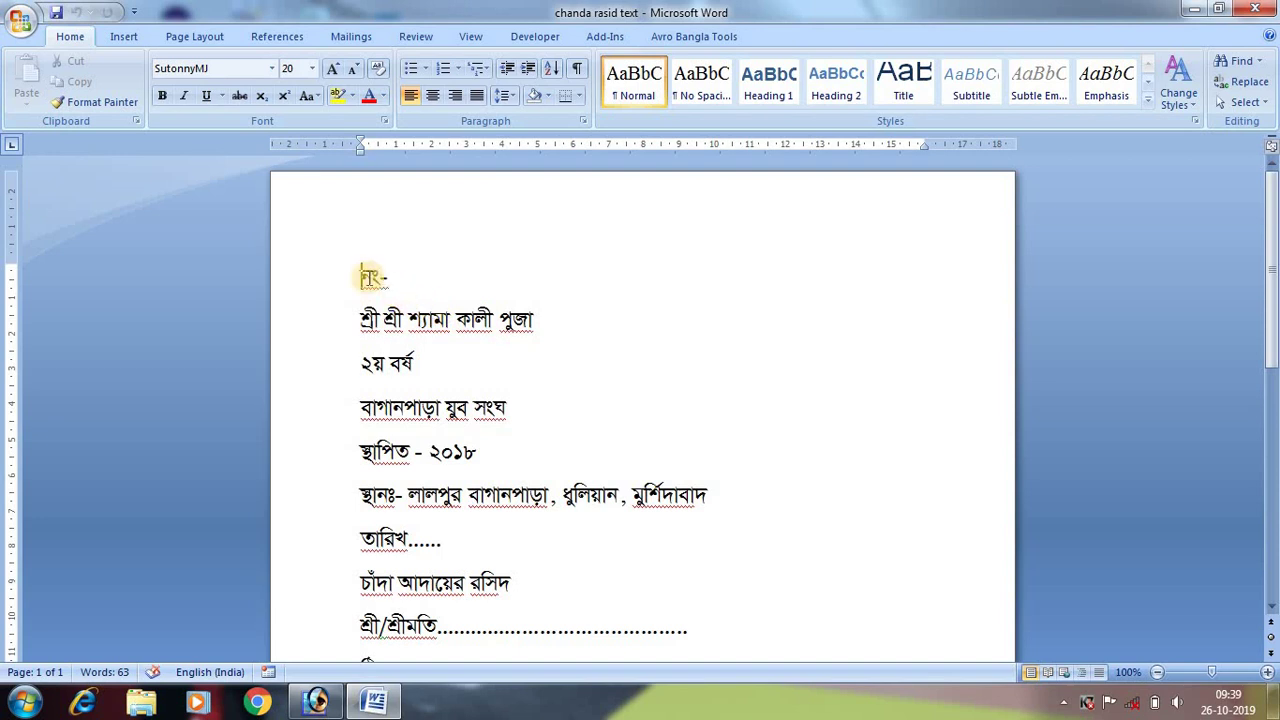
pyautogui.doubleClick(385, 274)
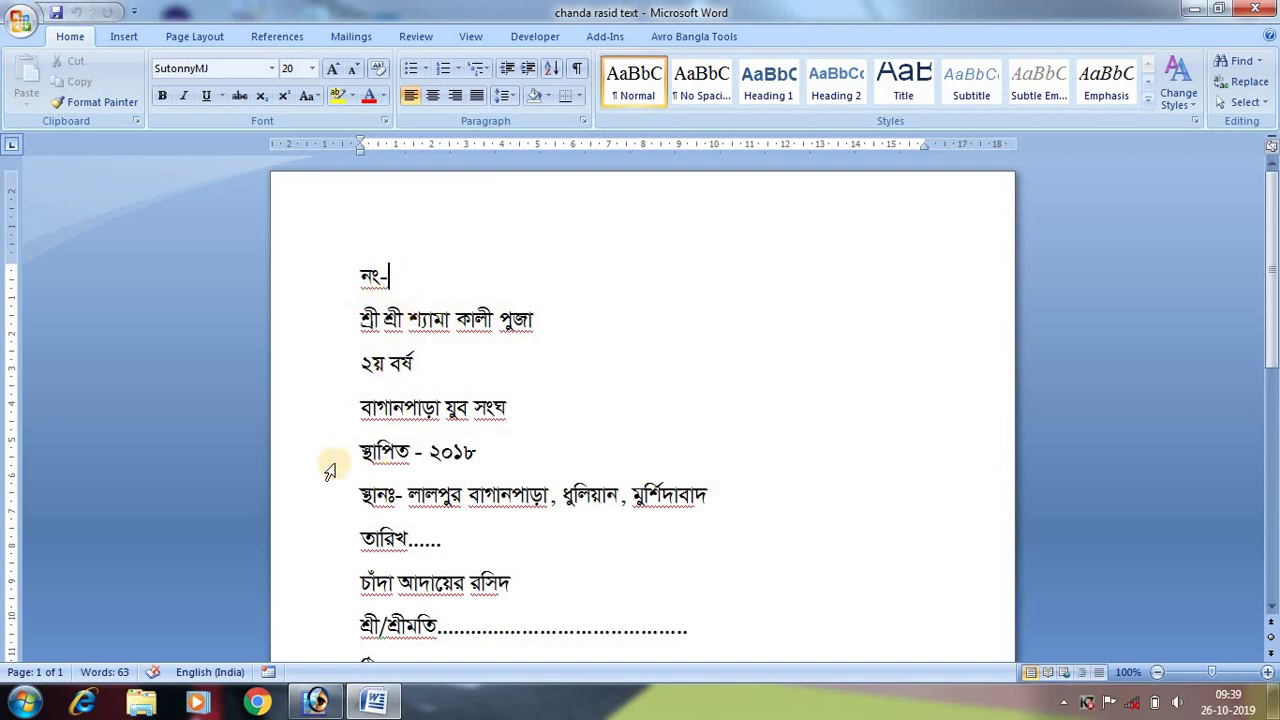
pyautogui.moveTo(357, 271); pyautogui.dragTo(429, 274)
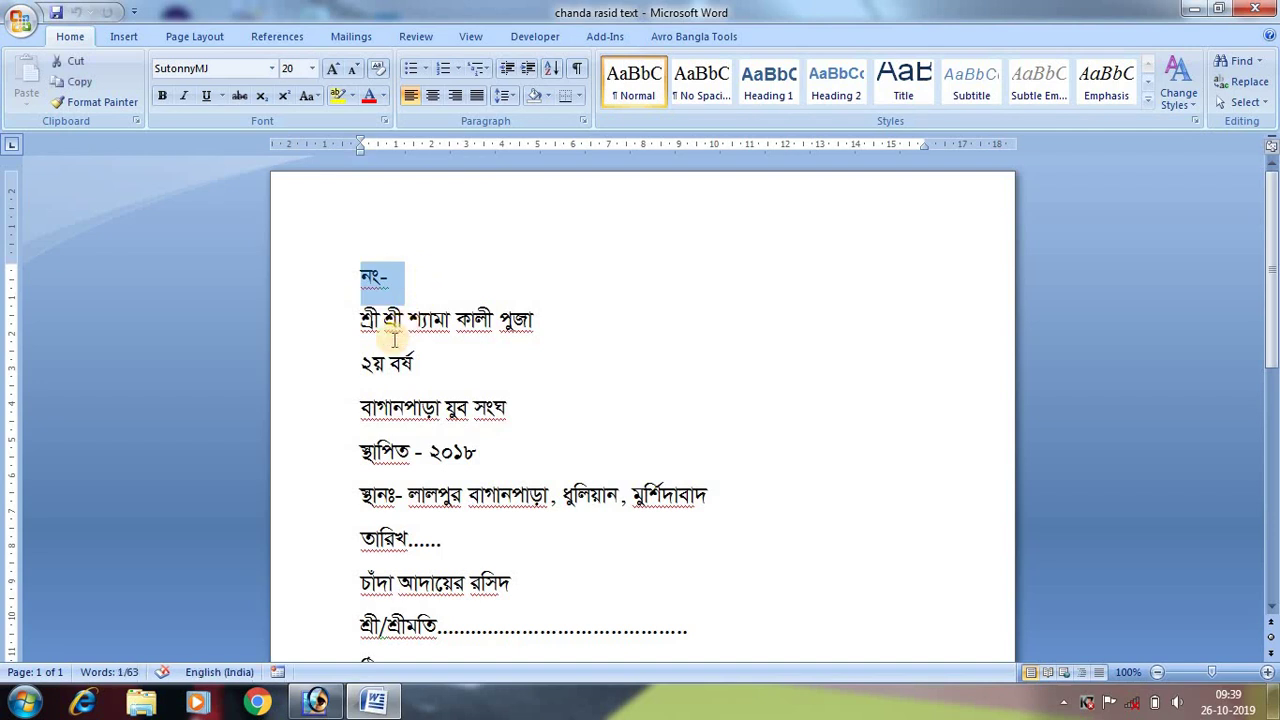
pyautogui.press('Delete')
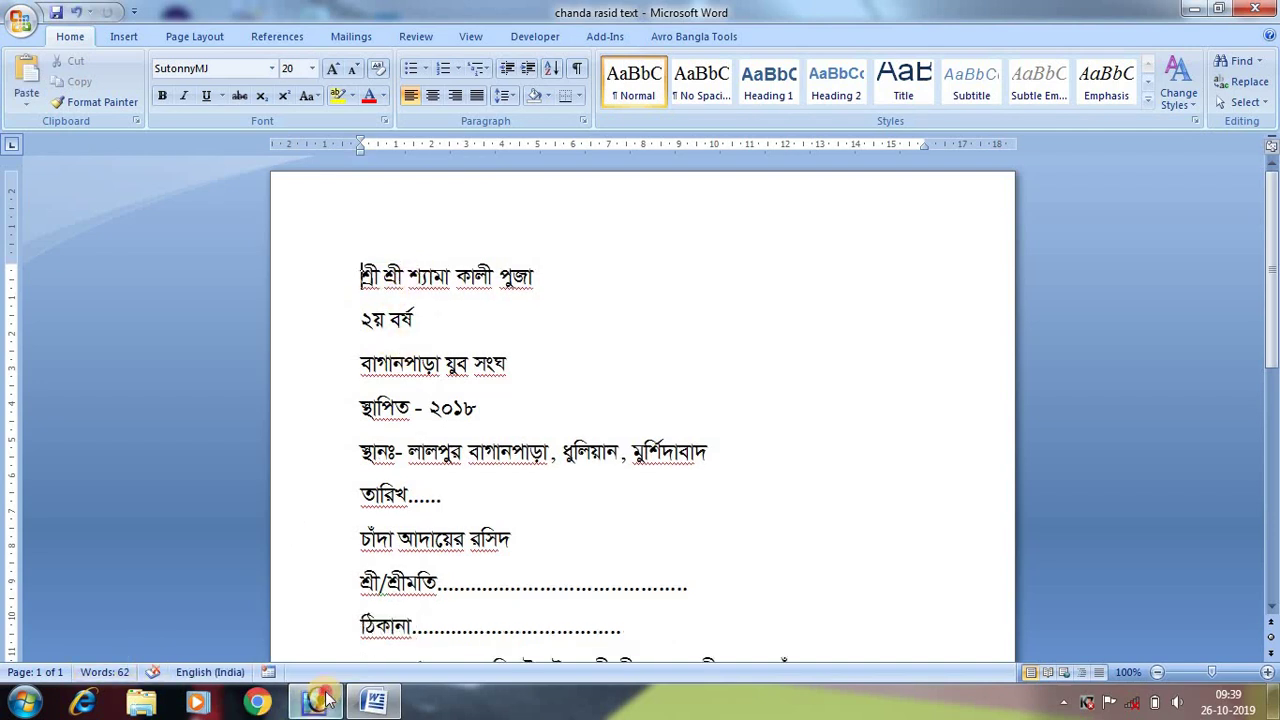
pyautogui.click(316, 701)
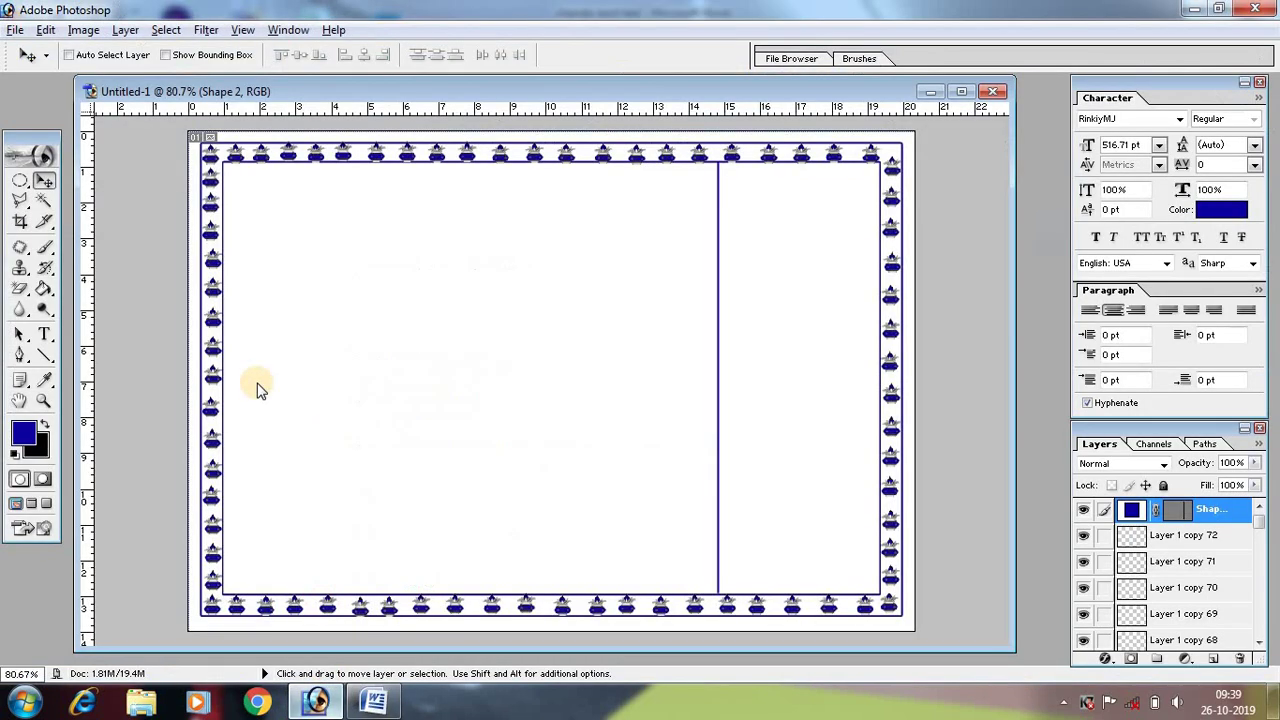
# Add a 14 pt 'নং-' text label at the card's top-left corner.
pyautogui.click(45, 336)
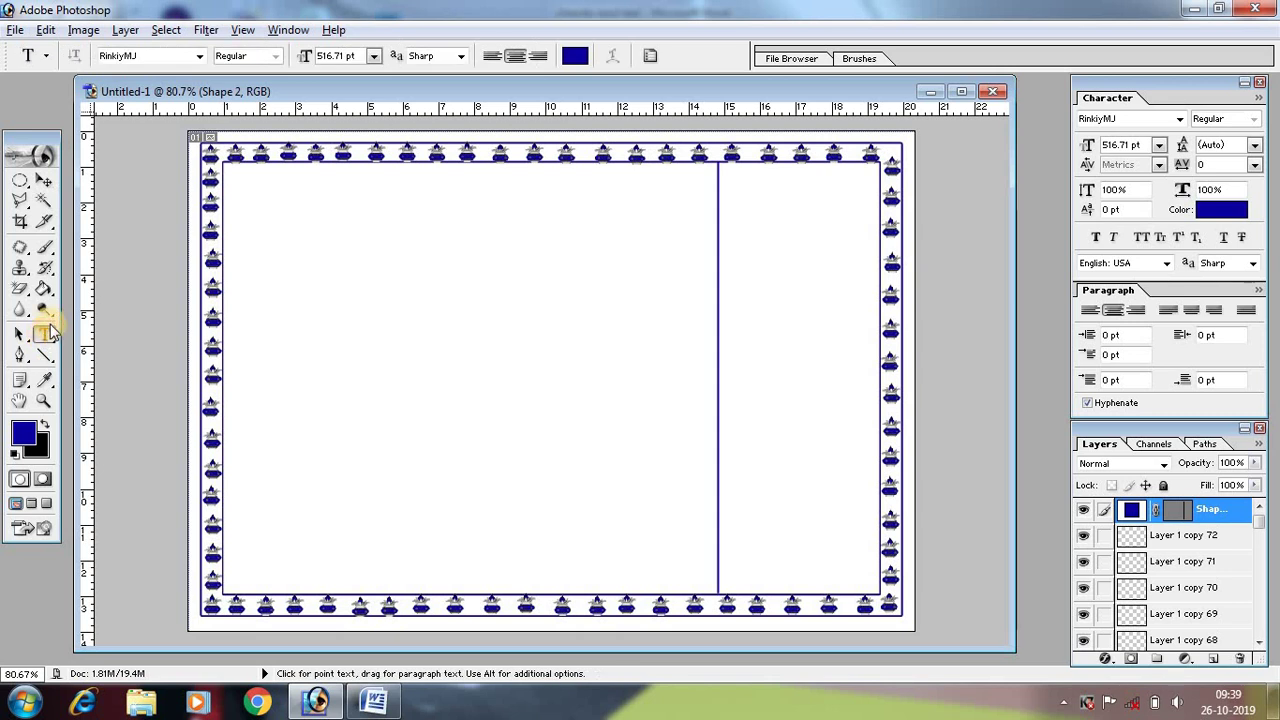
pyautogui.click(445, 455)
pyautogui.click(373, 56)
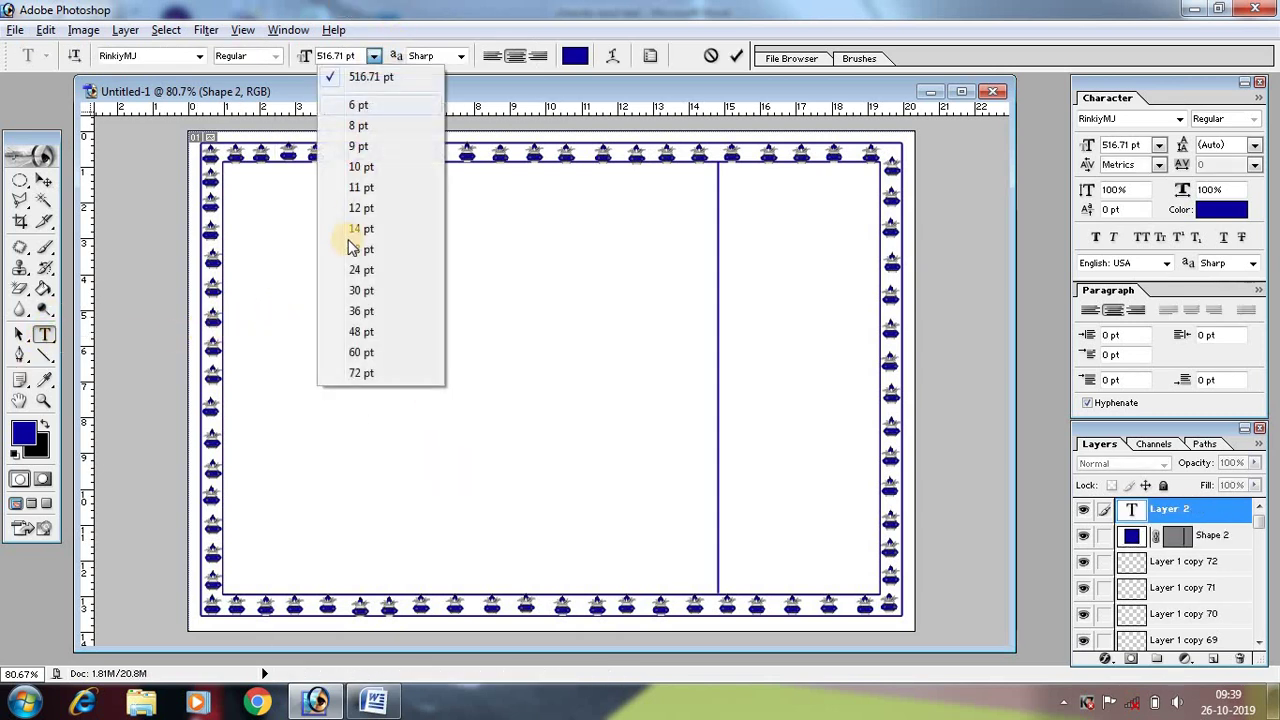
pyautogui.click(360, 229)
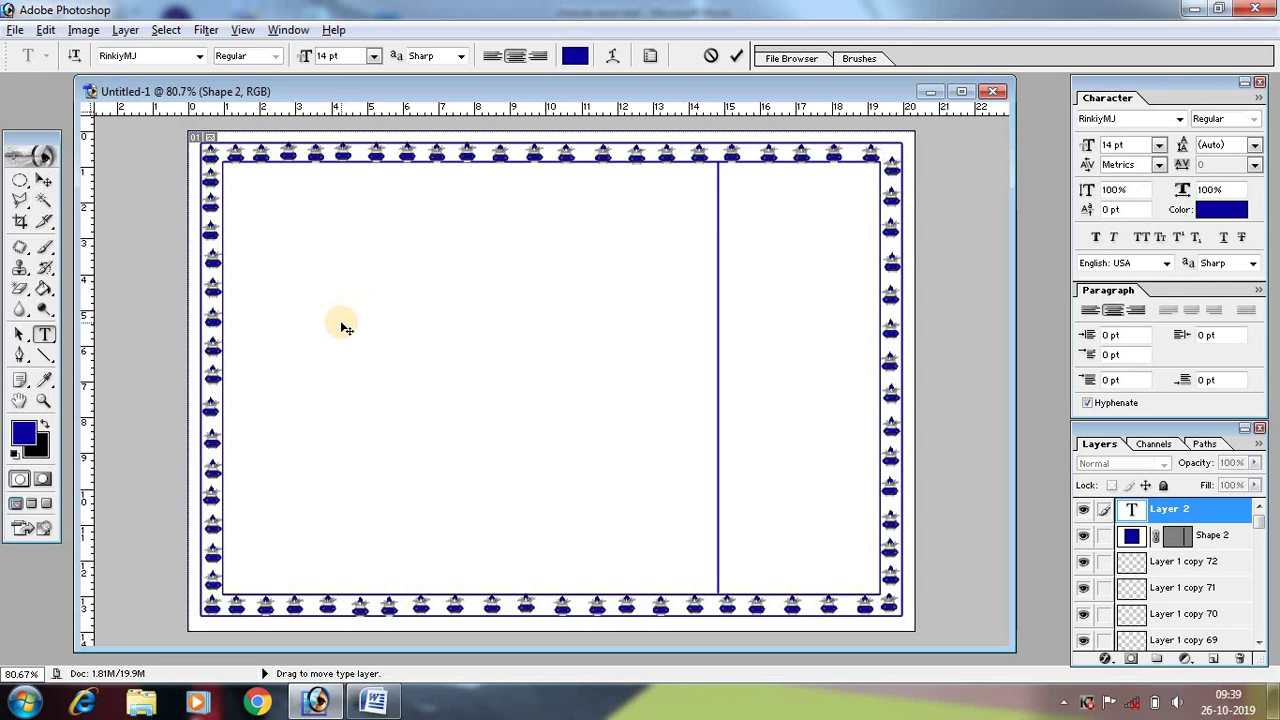
pyautogui.write('uj-')
pyautogui.moveTo(305, 328); pyautogui.dragTo(272, 211)
pyautogui.click(42, 180)
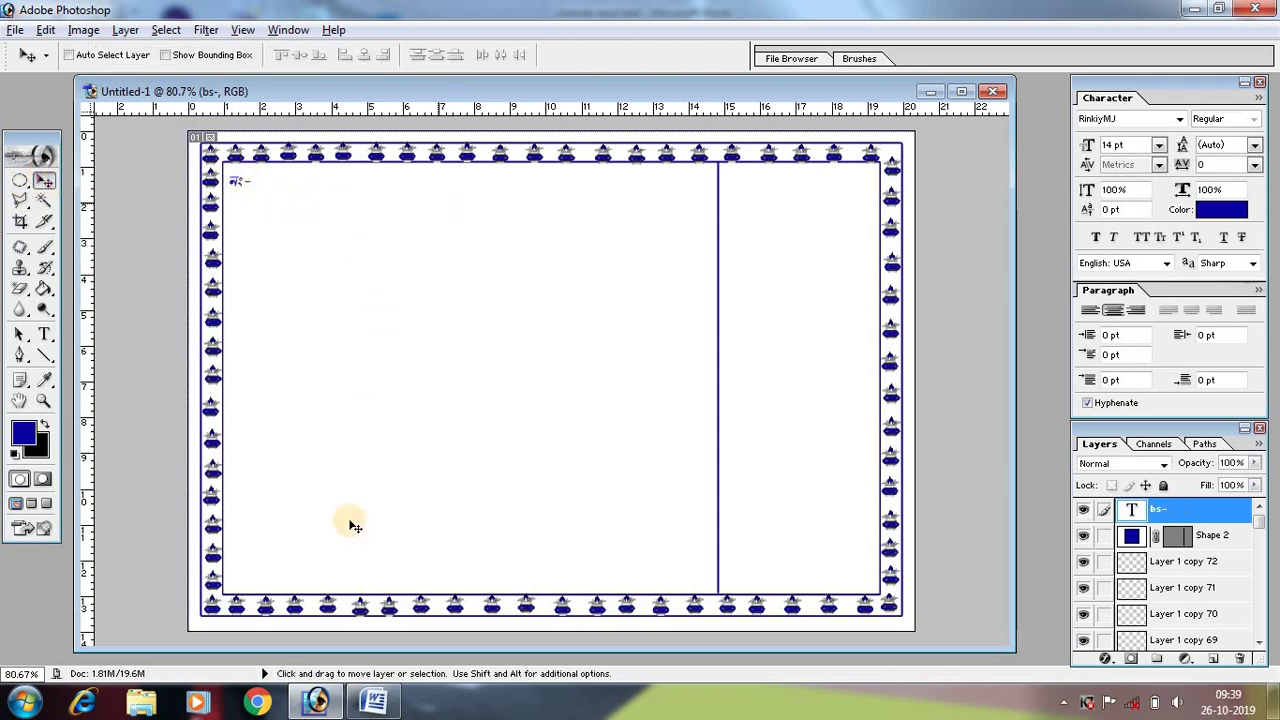
pyautogui.click(373, 701)
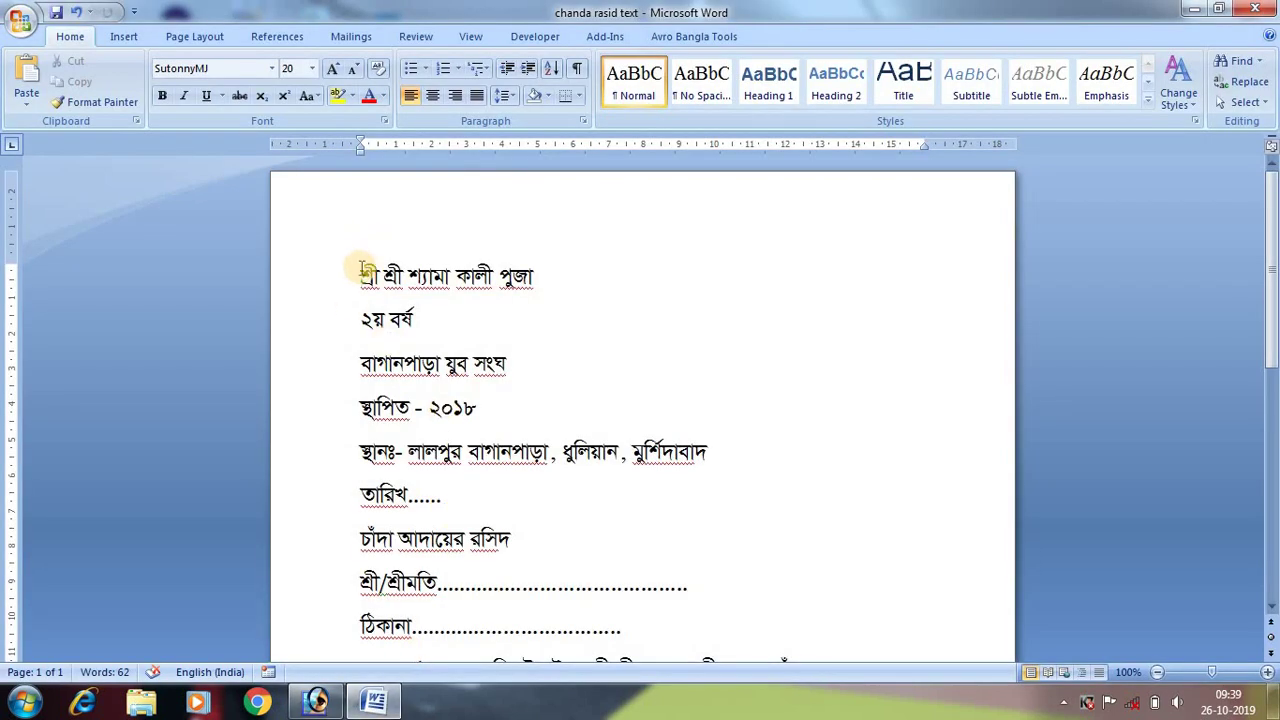
# Copy the heading line 'শ্রী শ্রী শ্যামা কালী পুজা' from the Word text.
pyautogui.tripleClick(525, 272)
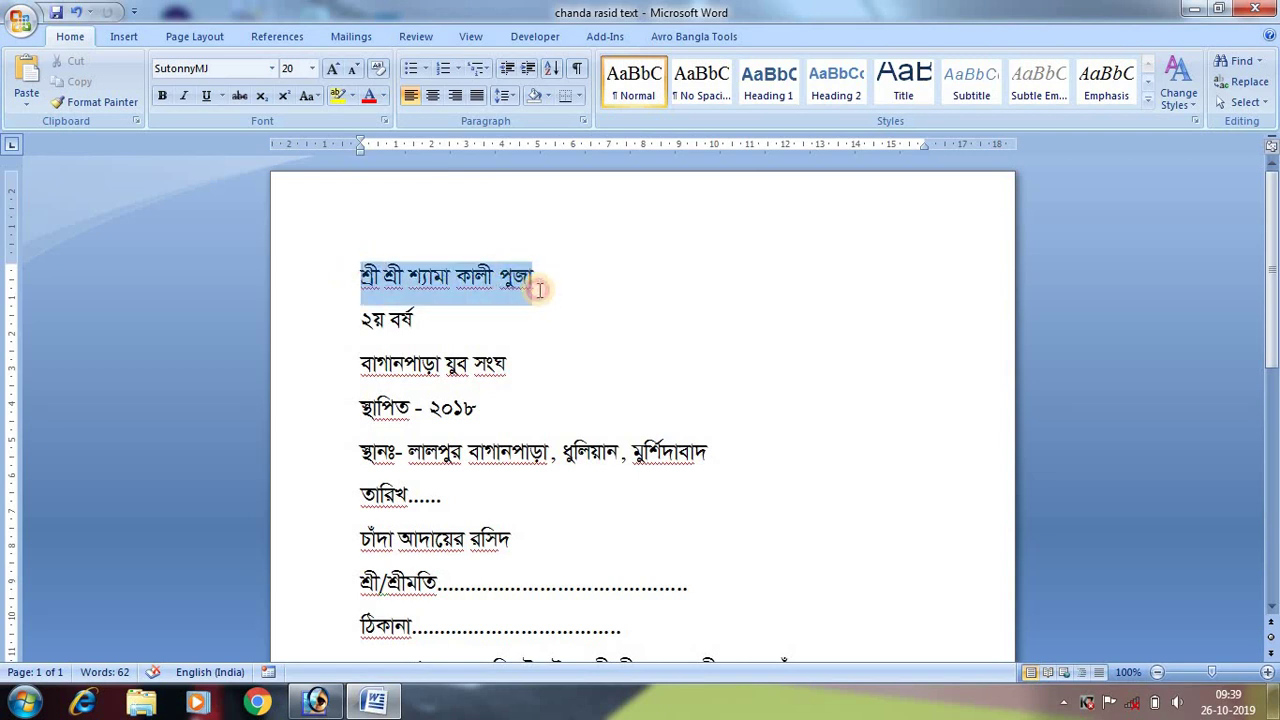
pyautogui.moveTo(538, 290); pyautogui.dragTo(513, 313)
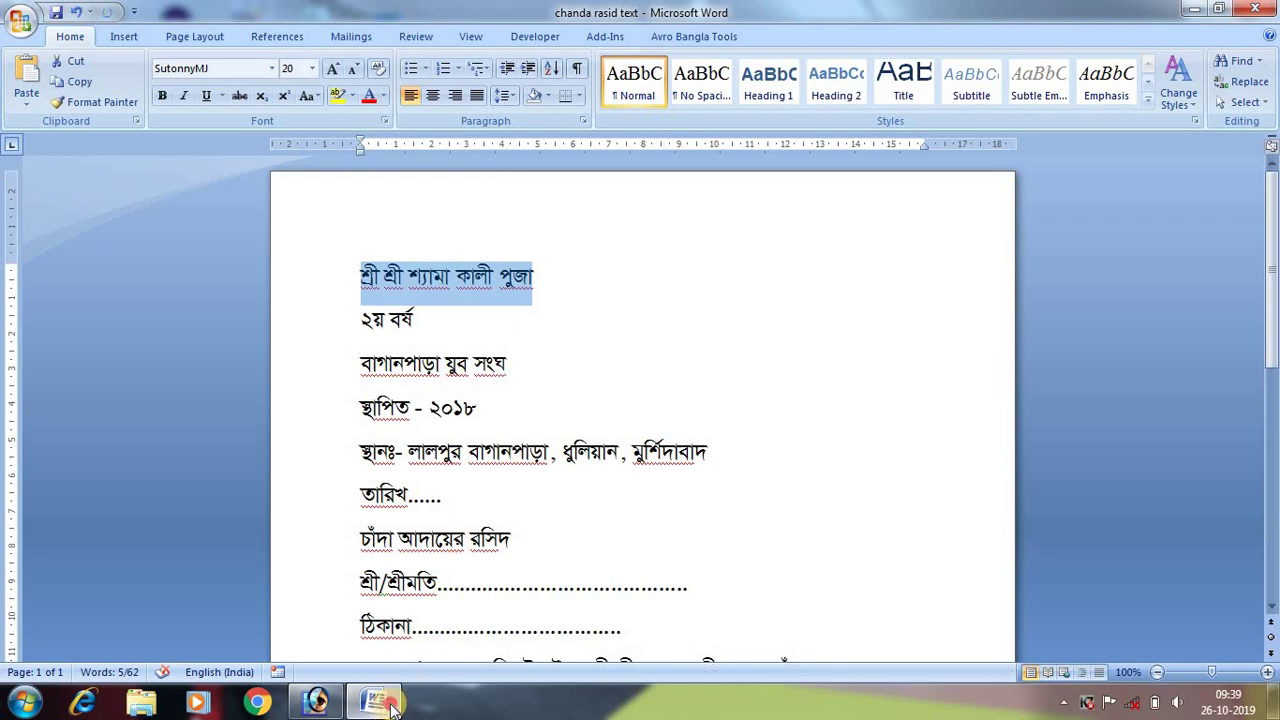
pyautogui.click(316, 701)
# Paste the heading as a new text layer near the card's top.
pyautogui.click(44, 334)
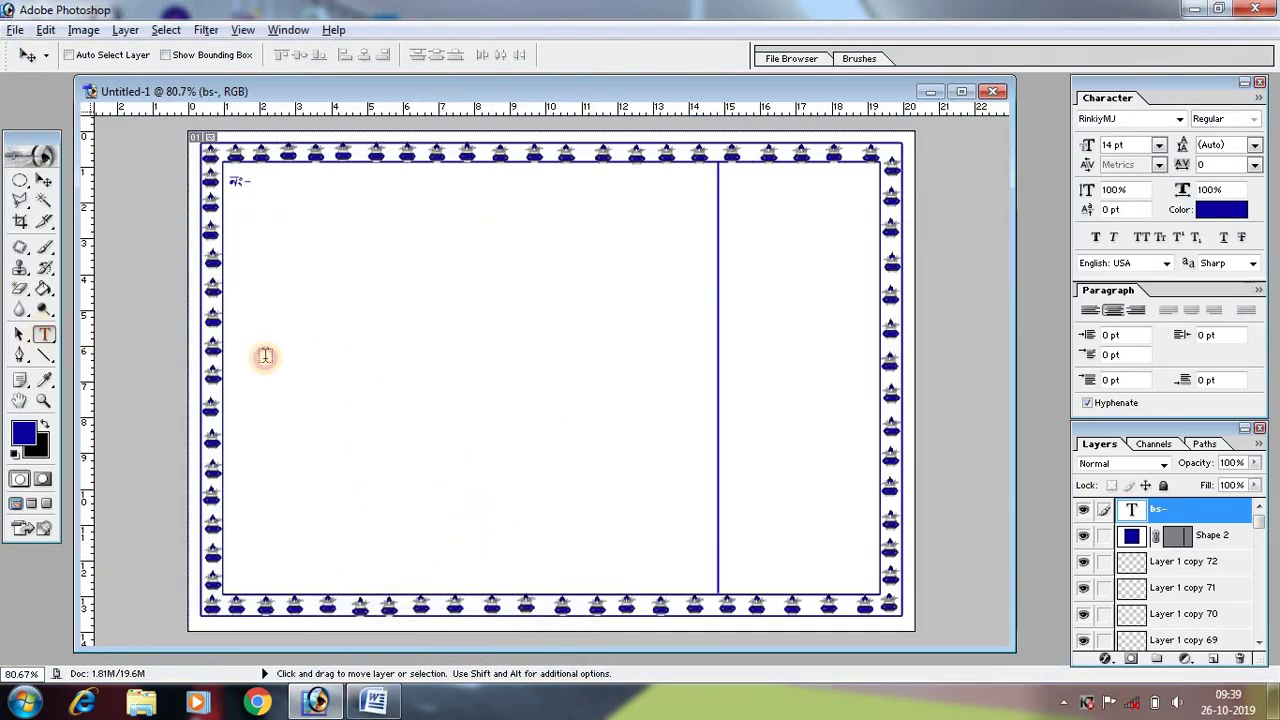
pyautogui.click(405, 400)
pyautogui.hotkey('ctrl', 'v')
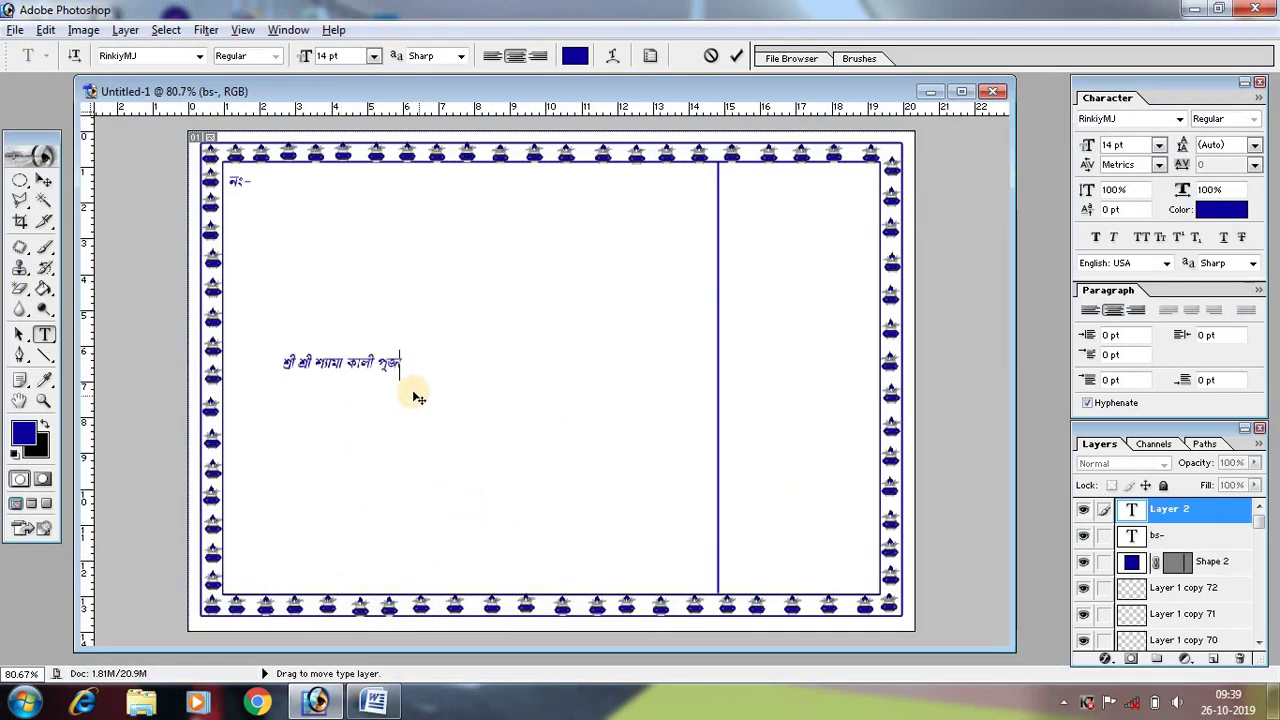
pyautogui.moveTo(489, 337); pyautogui.dragTo(513, 223)
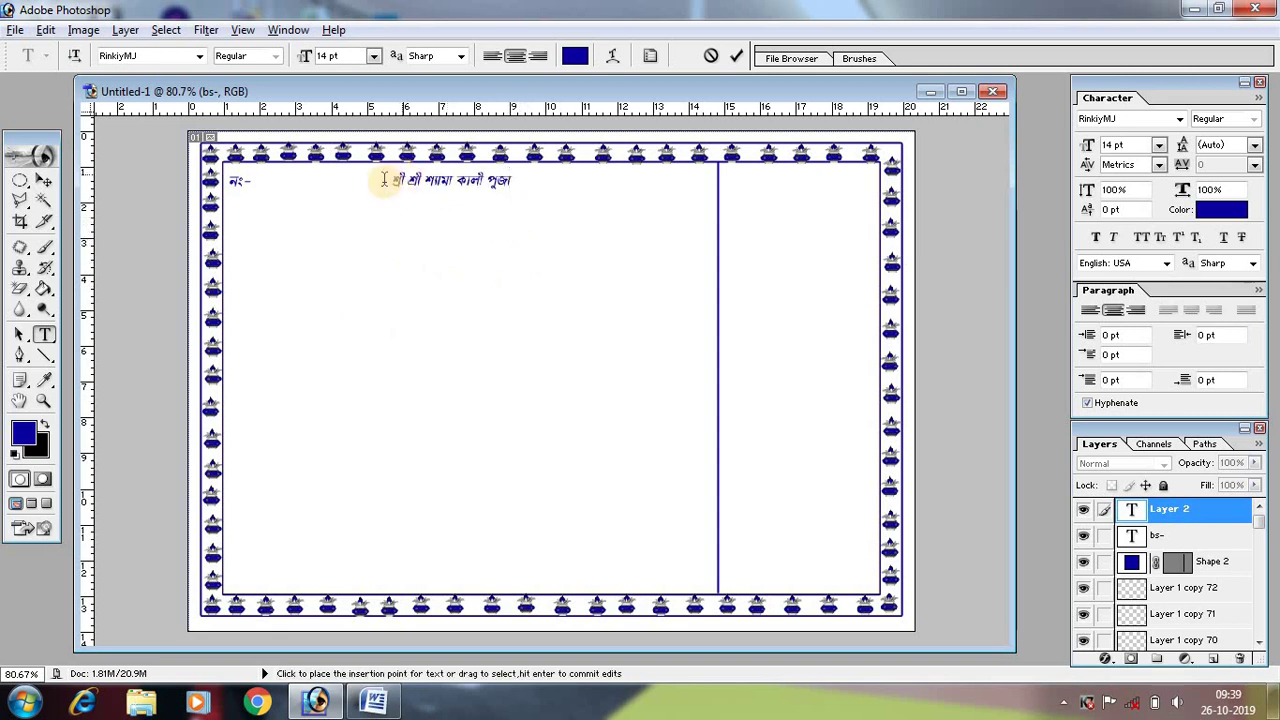
# Colour the heading dark blue and centre it at the top of the card.
pyautogui.moveTo(388, 180); pyautogui.dragTo(514, 180)
pyautogui.click(576, 56)
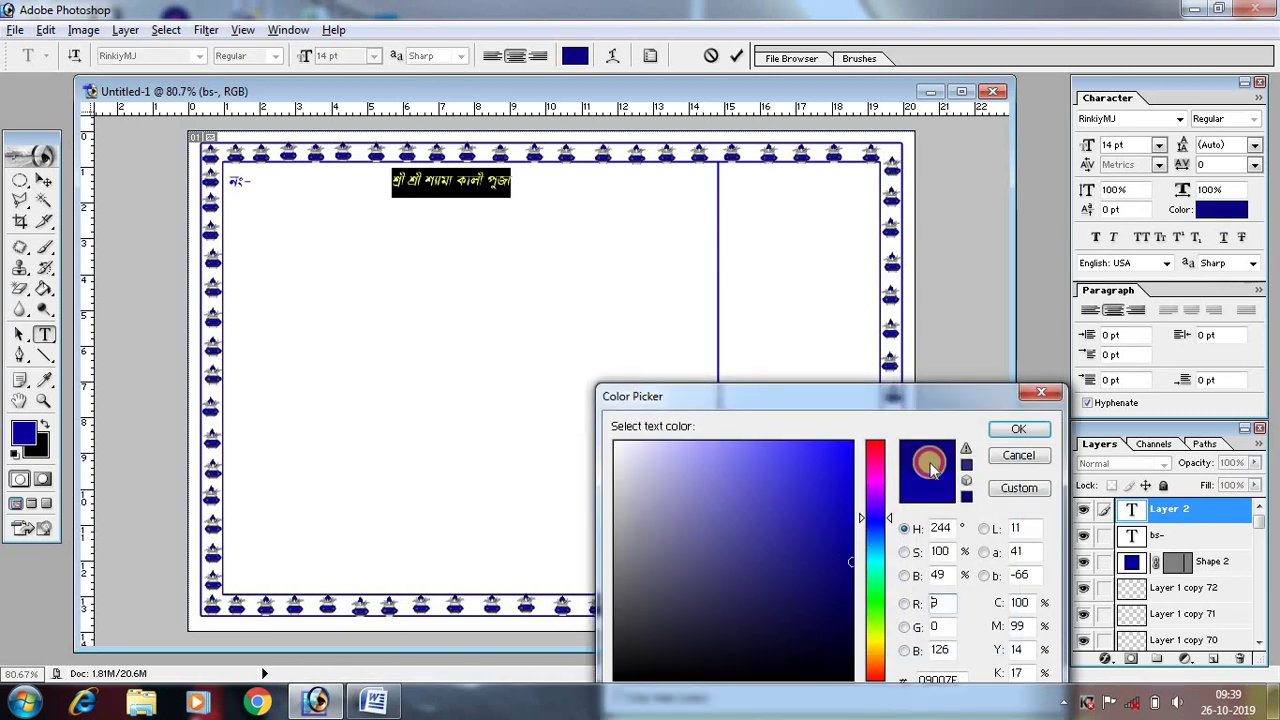
pyautogui.click(1040, 429)
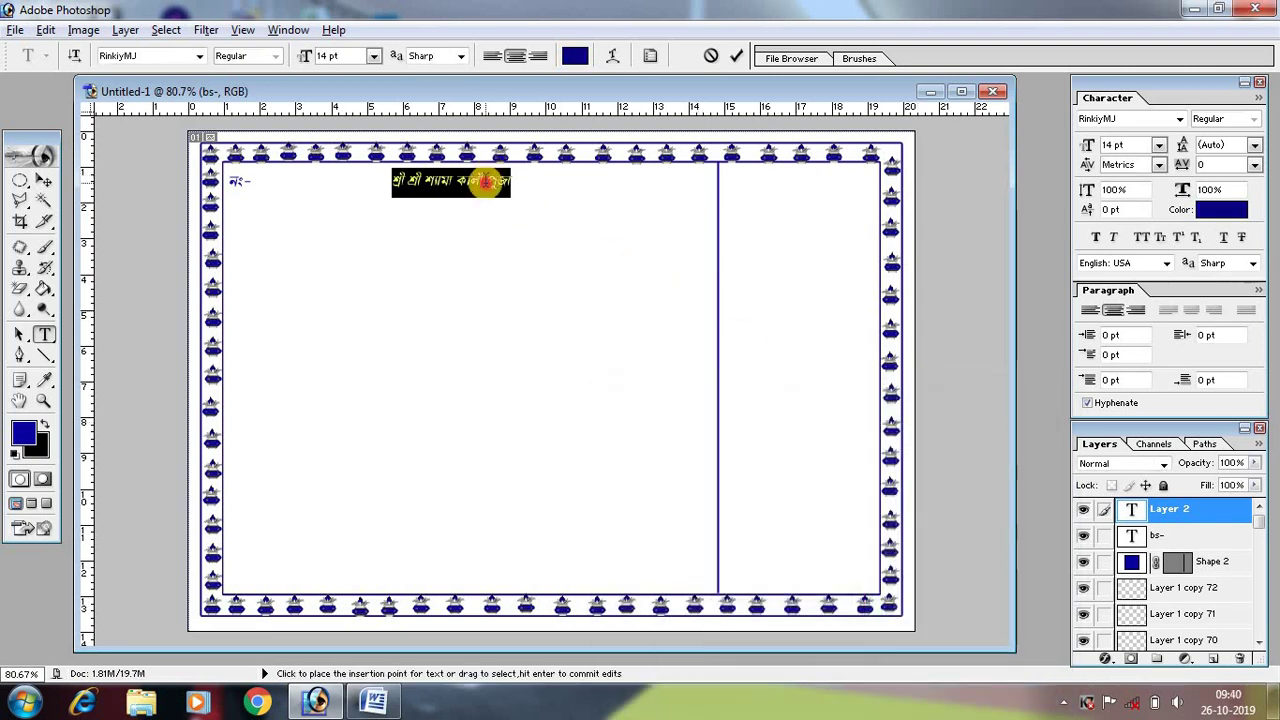
pyautogui.click(486, 180)
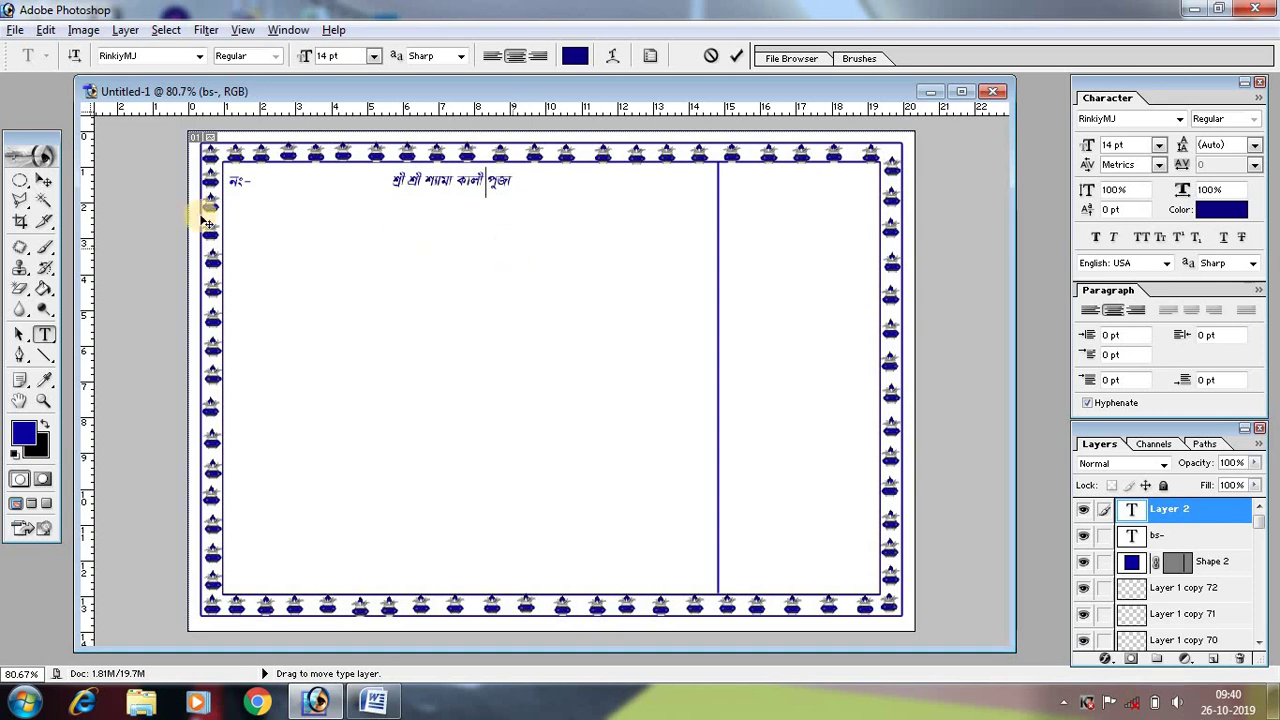
pyautogui.click(46, 182)
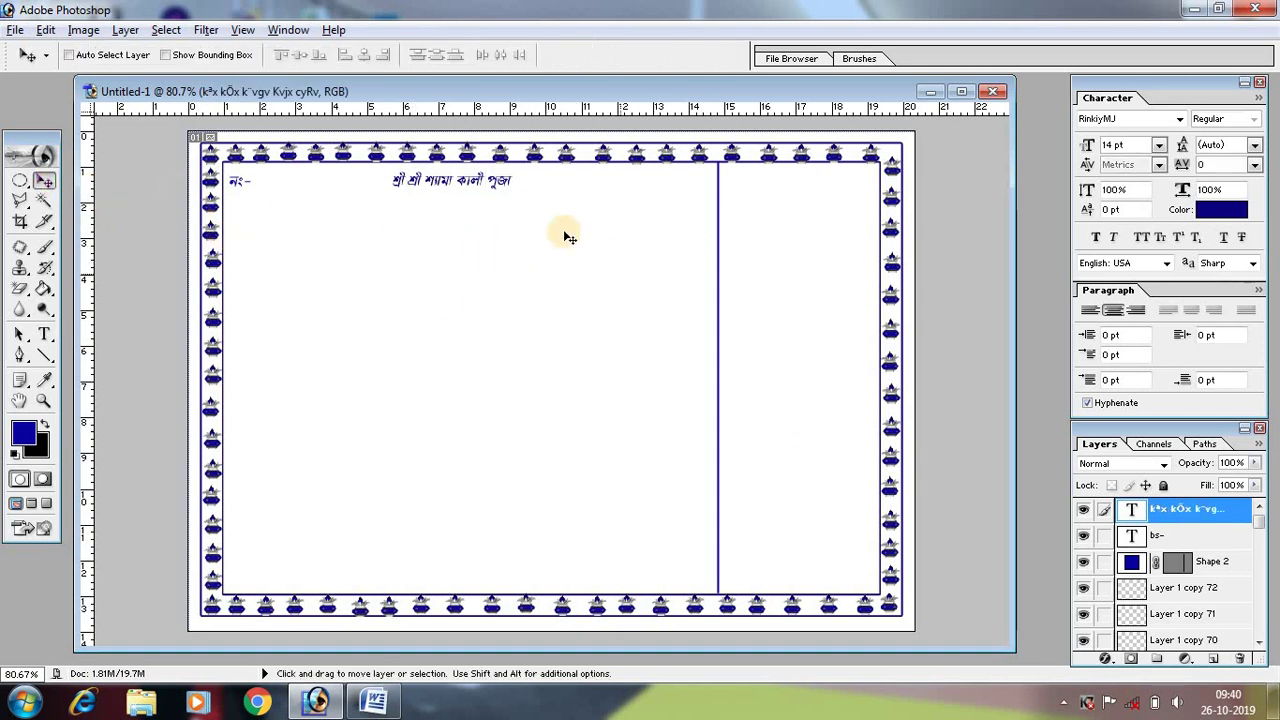
pyautogui.moveTo(486, 186); pyautogui.dragTo(491, 188)
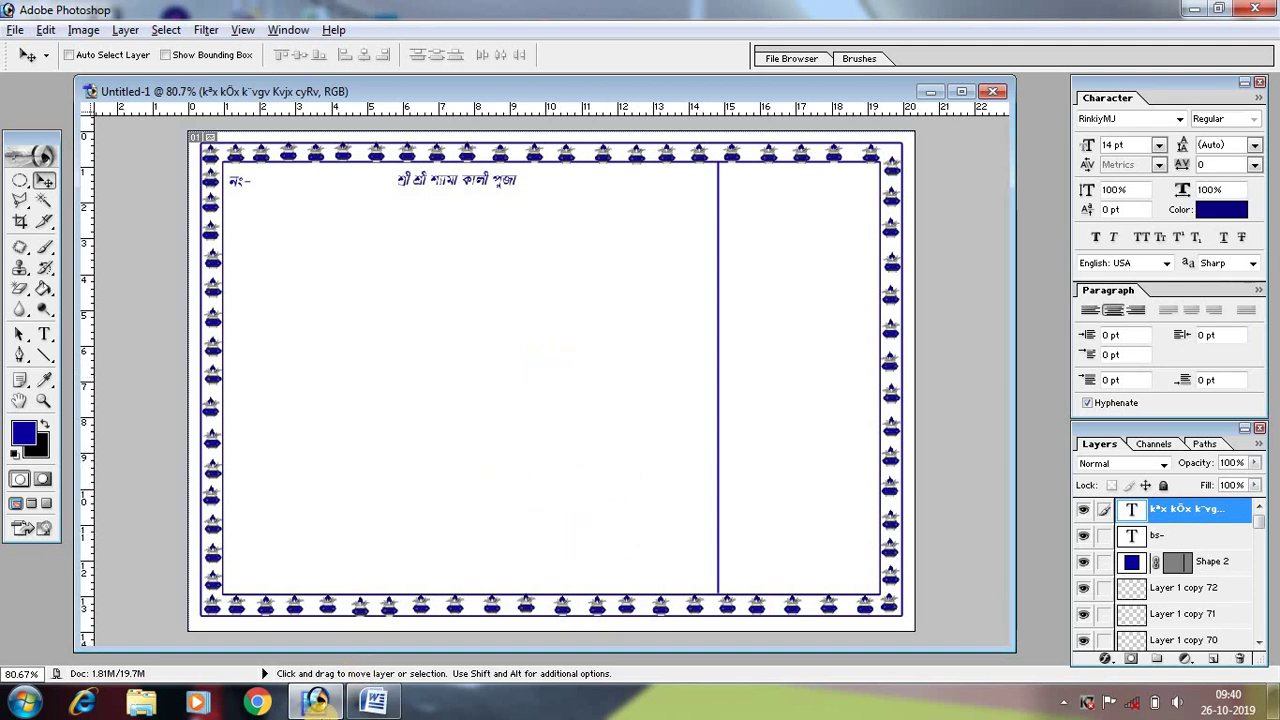
pyautogui.click(373, 702)
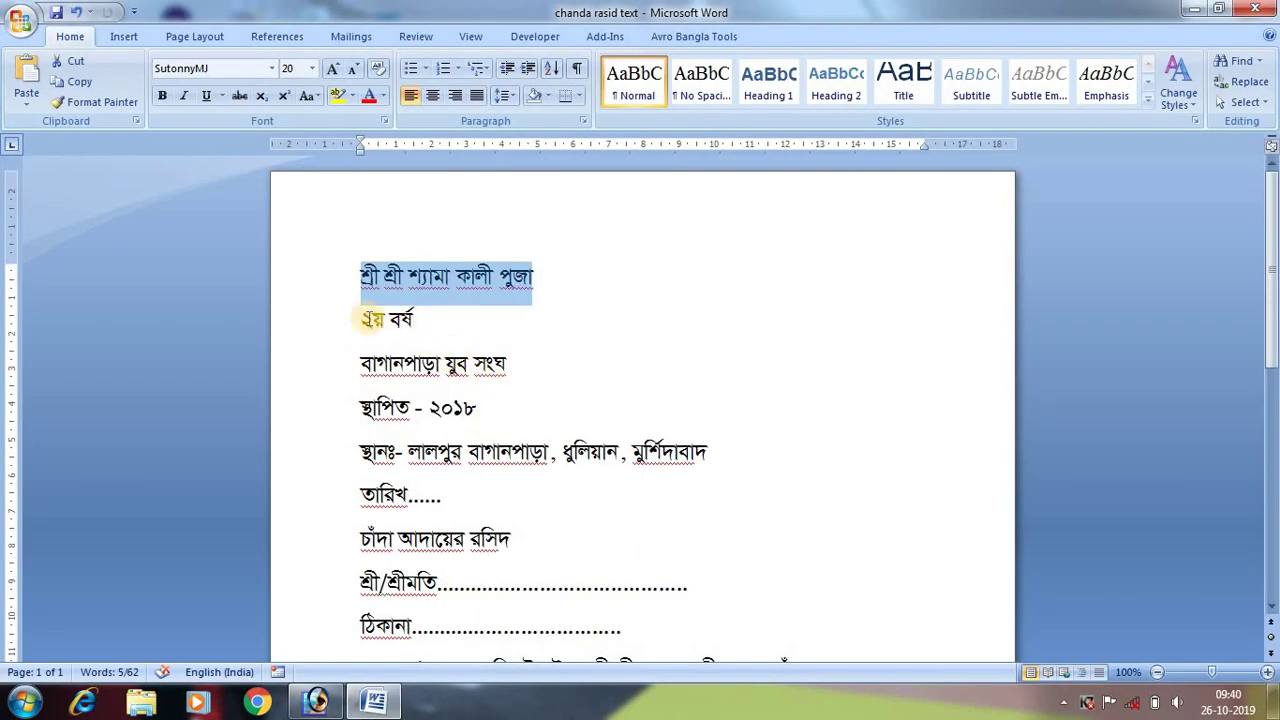
# Paste '২য় বর্ষ' as a new text layer at the card's top right, level with the heading.
pyautogui.moveTo(362, 317); pyautogui.dragTo(412, 318)
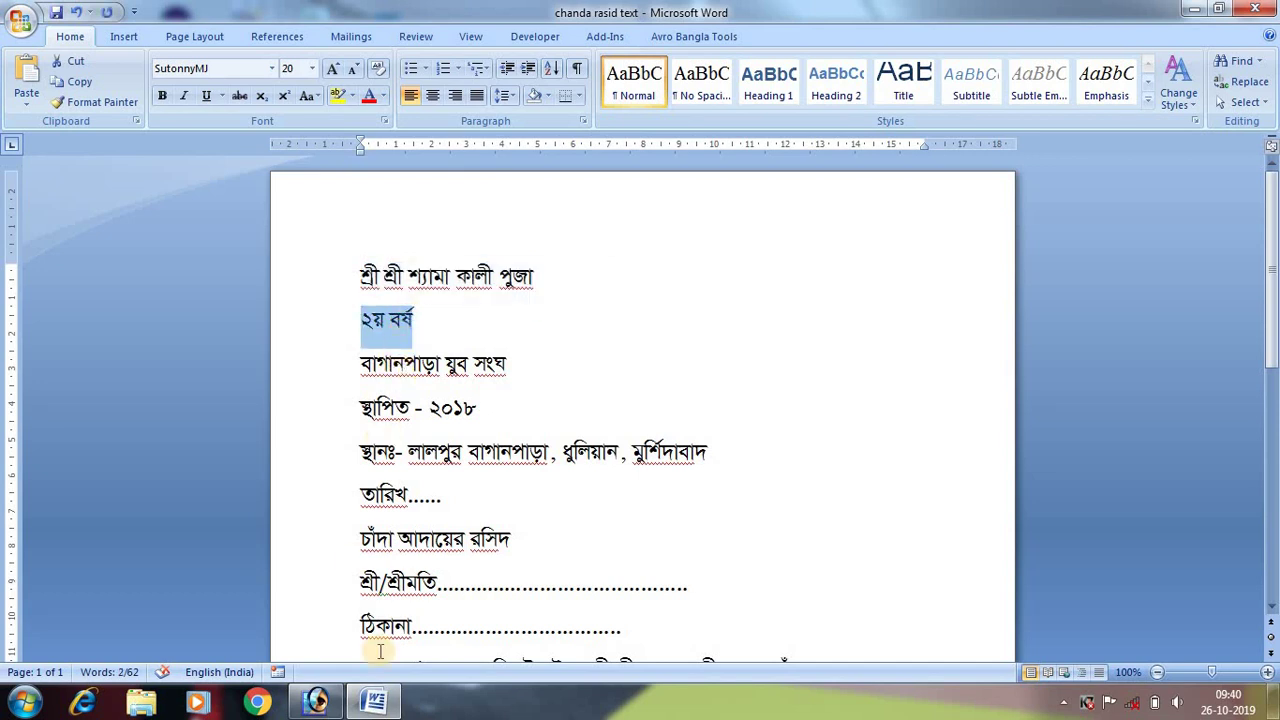
pyautogui.click(318, 700)
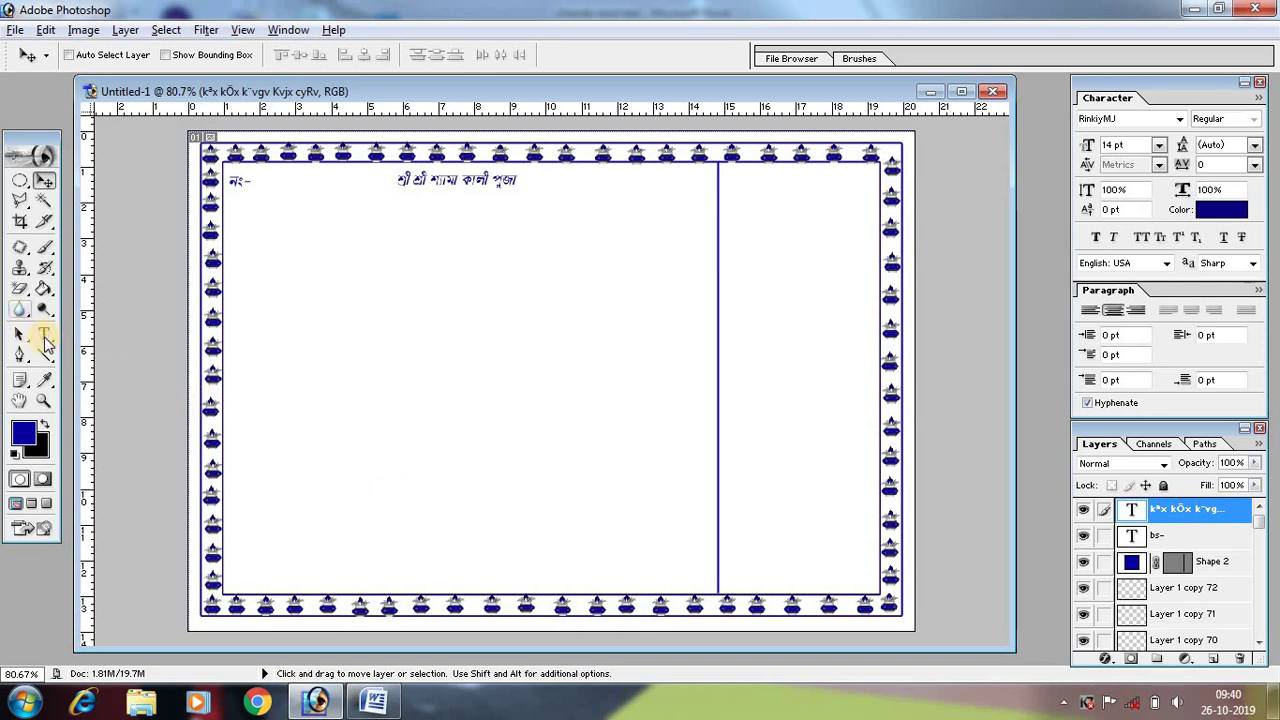
pyautogui.click(44, 335)
pyautogui.click(270, 350)
pyautogui.hotkey('ctrl', 'v')
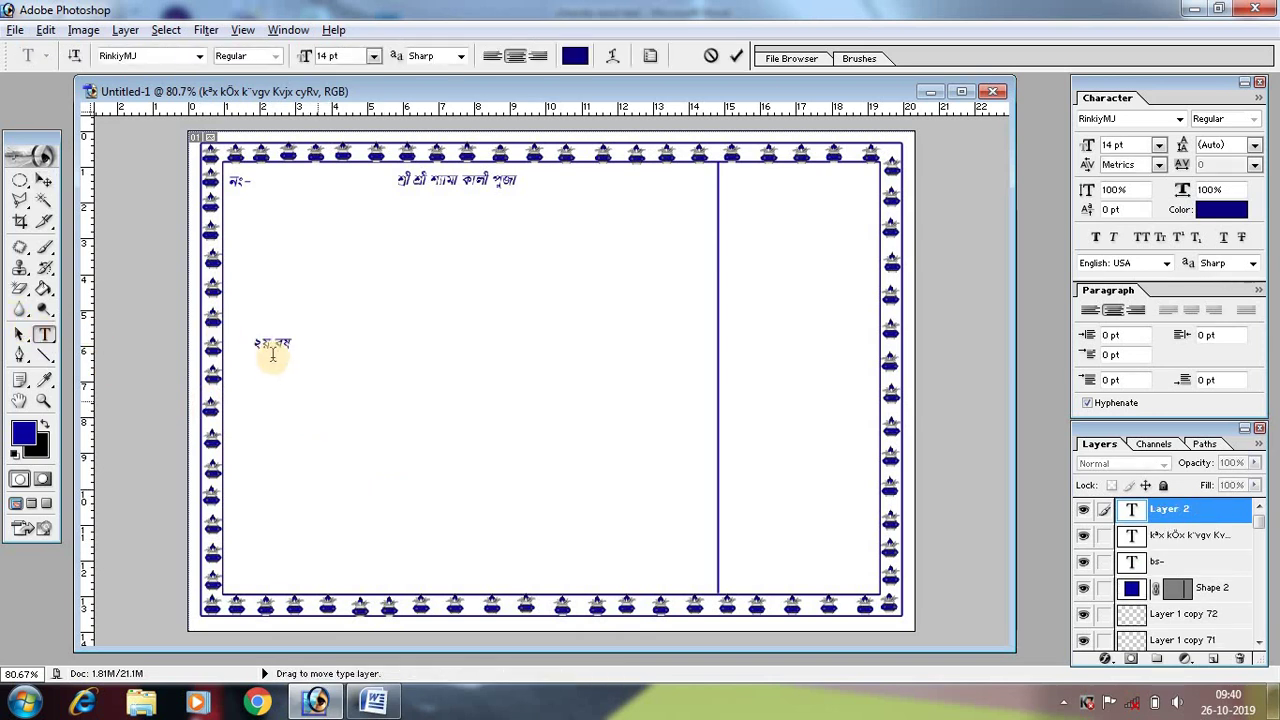
pyautogui.moveTo(306, 387); pyautogui.dragTo(677, 233)
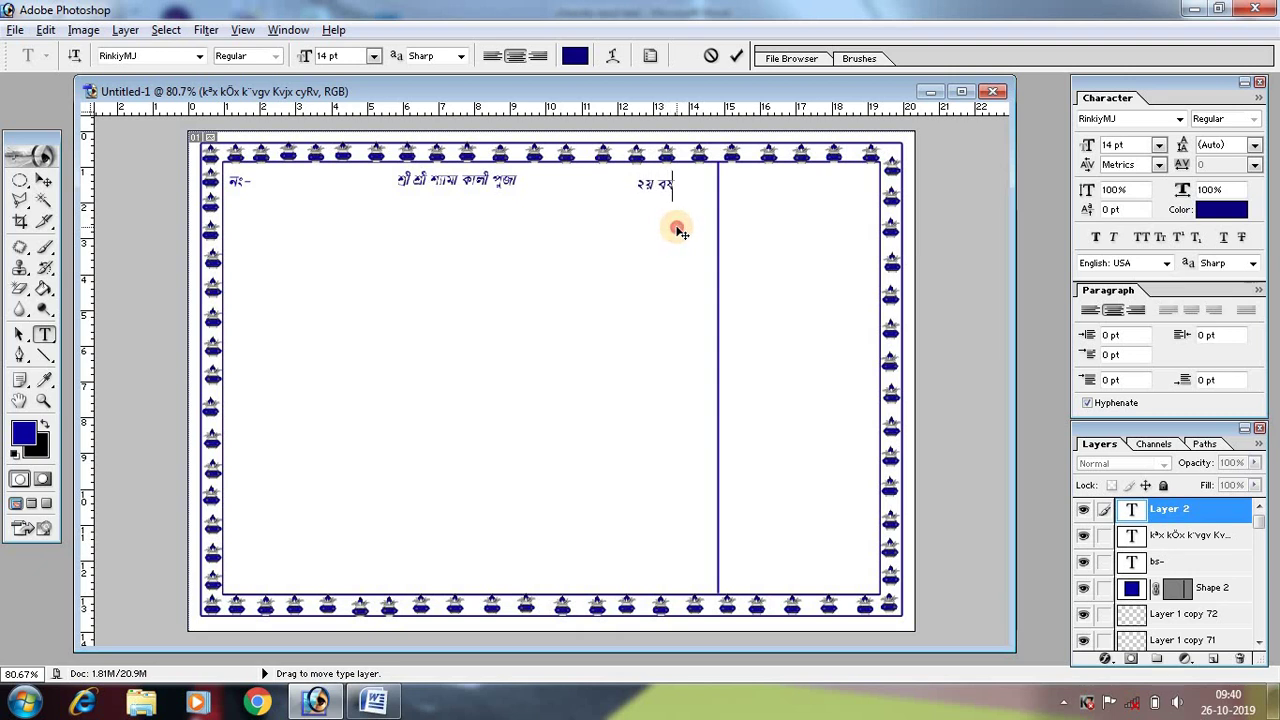
pyautogui.moveTo(677, 233); pyautogui.dragTo(690, 232)
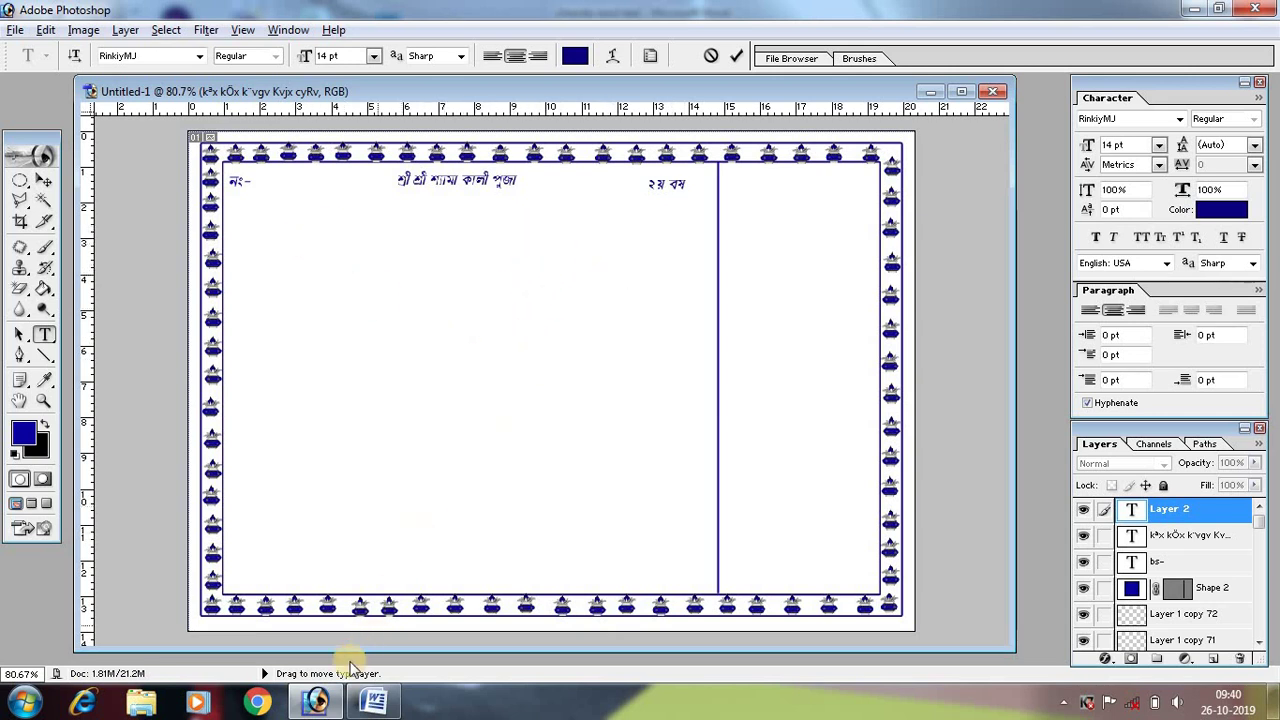
# Place the club name 'বাগানপাড়া যুব সংঘ' as a text layer just below the heading.
pyautogui.click(374, 702)
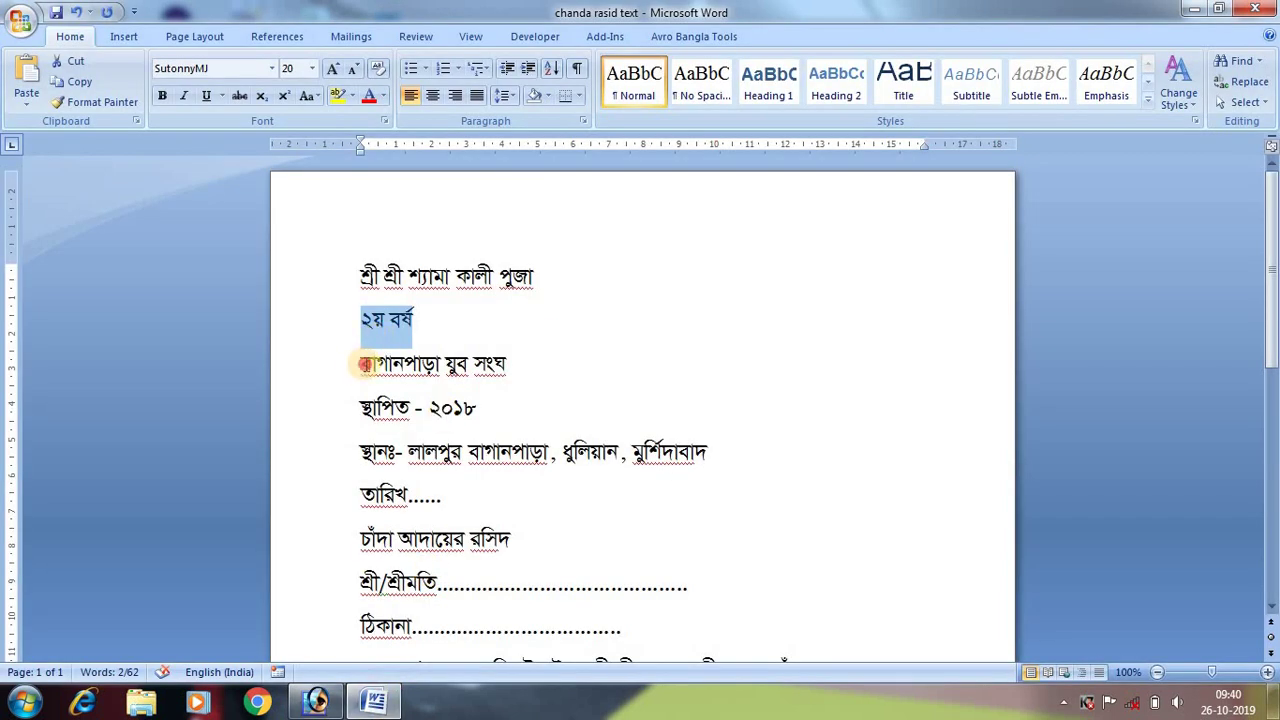
pyautogui.moveTo(365, 364); pyautogui.dragTo(500, 362)
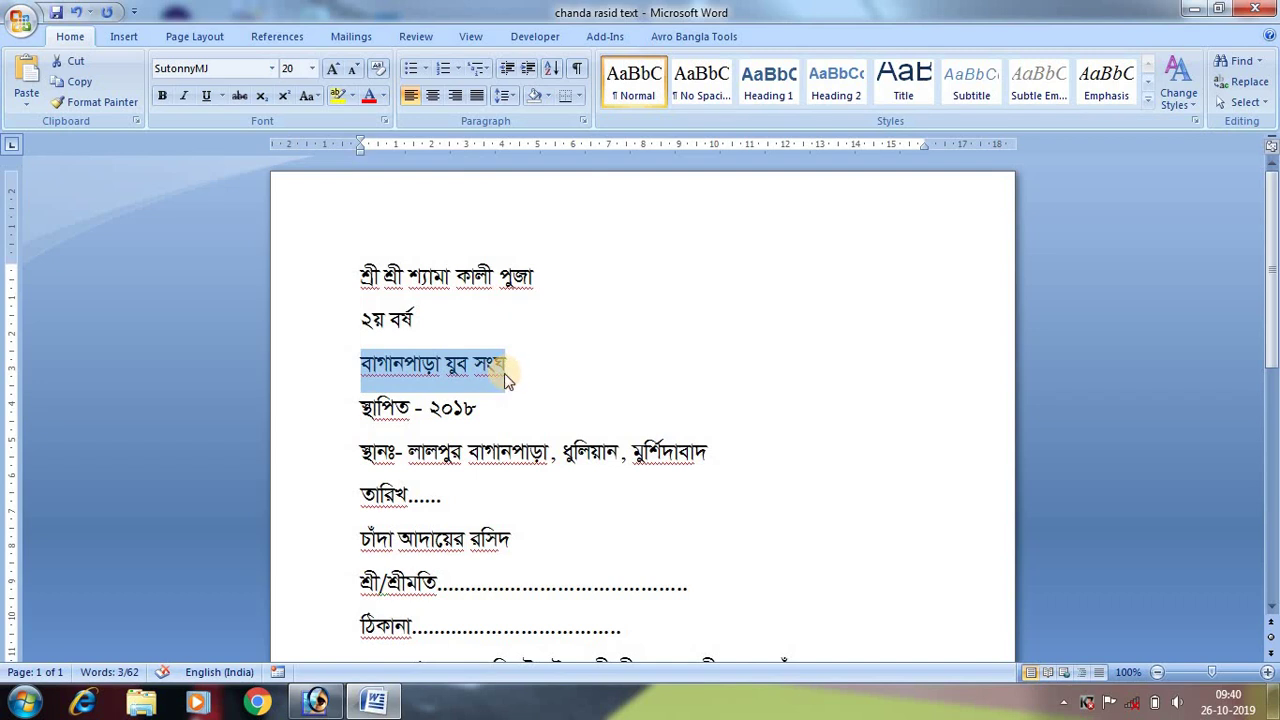
pyautogui.click(316, 702)
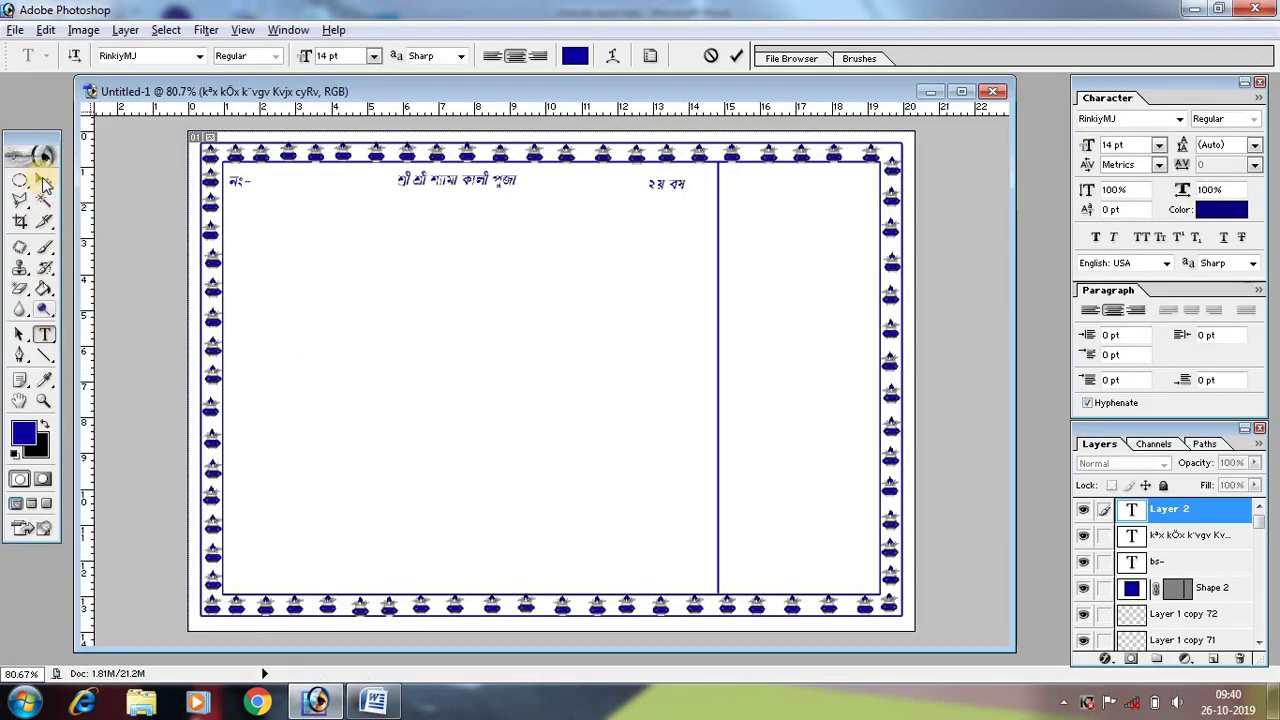
pyautogui.click(43, 181)
pyautogui.click(43, 334)
pyautogui.click(337, 371)
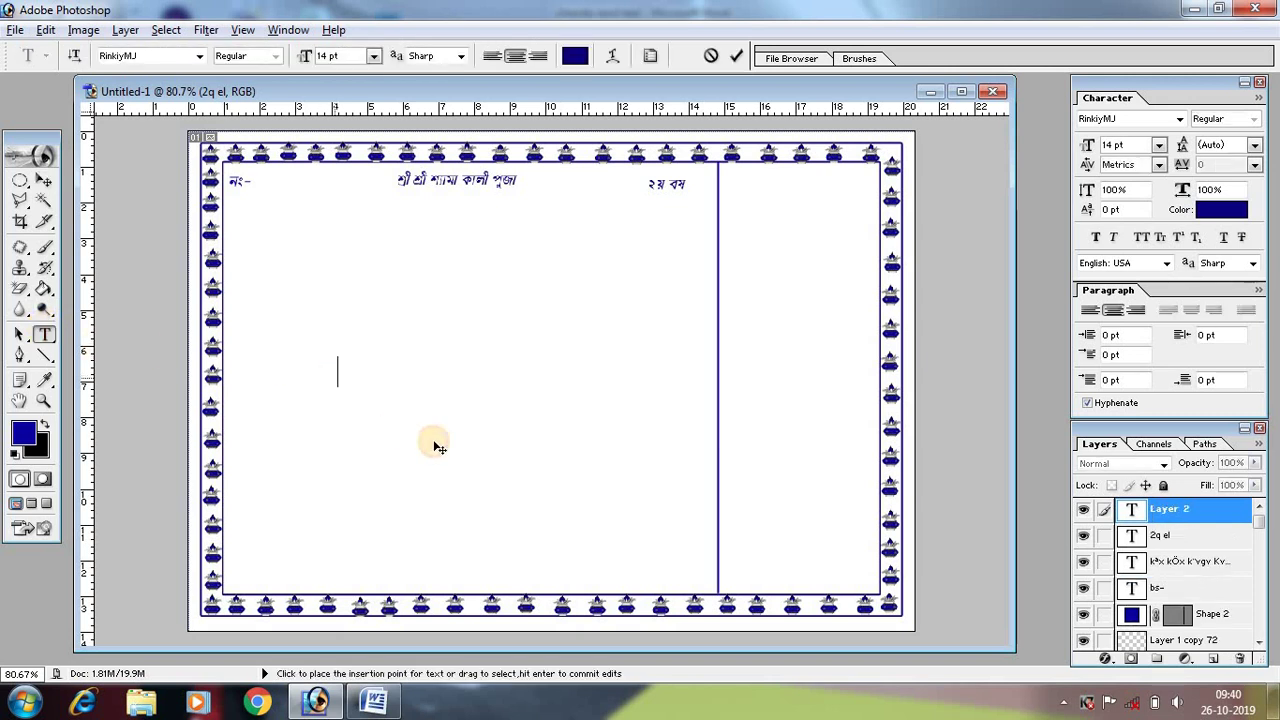
pyautogui.write('বাগানপাড়া যুব সংঘ')
pyautogui.moveTo(414, 423); pyautogui.dragTo(527, 284)
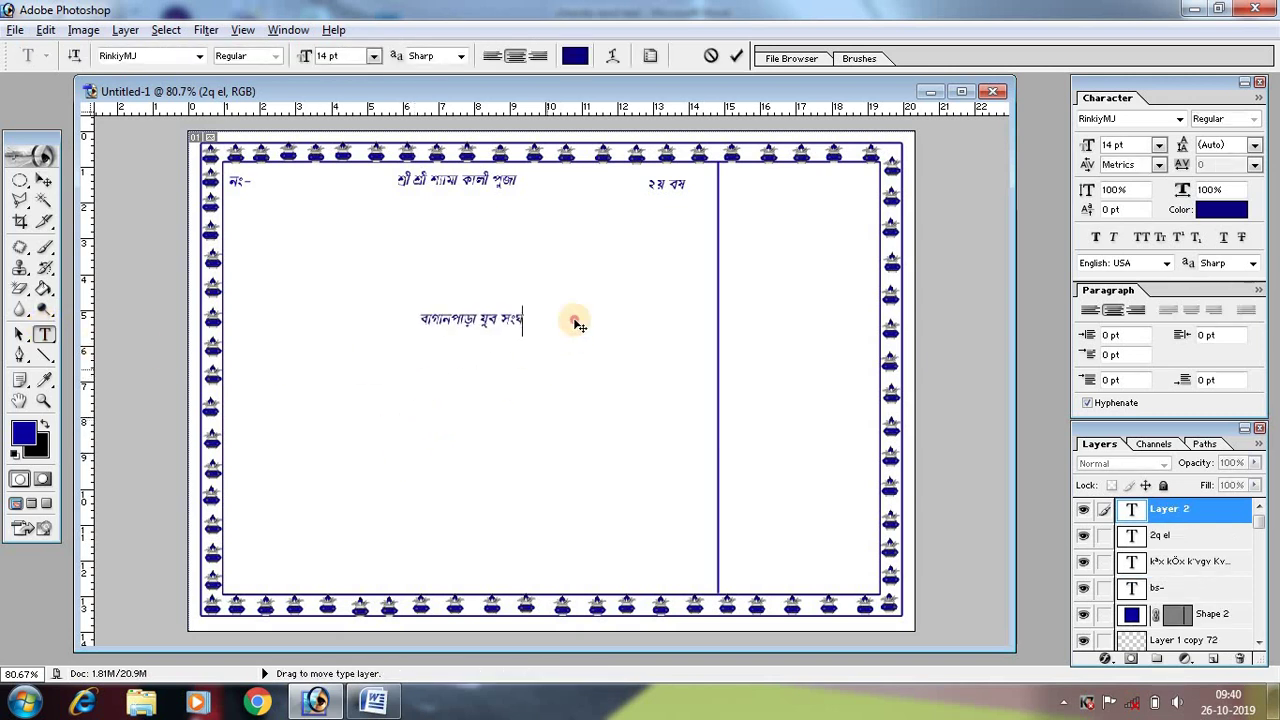
pyautogui.click(43, 181)
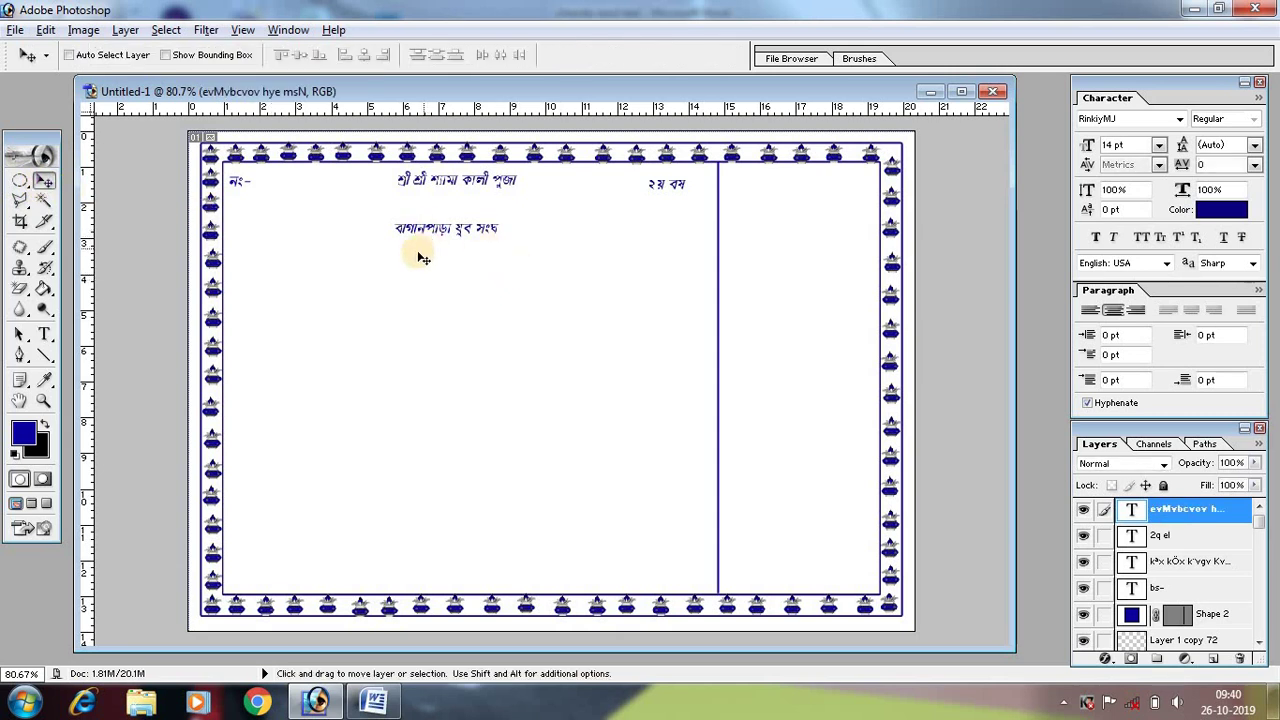
# Scale the club name to about 233% × 358% into a large title line.
pyautogui.hotkey('ctrl', 't')
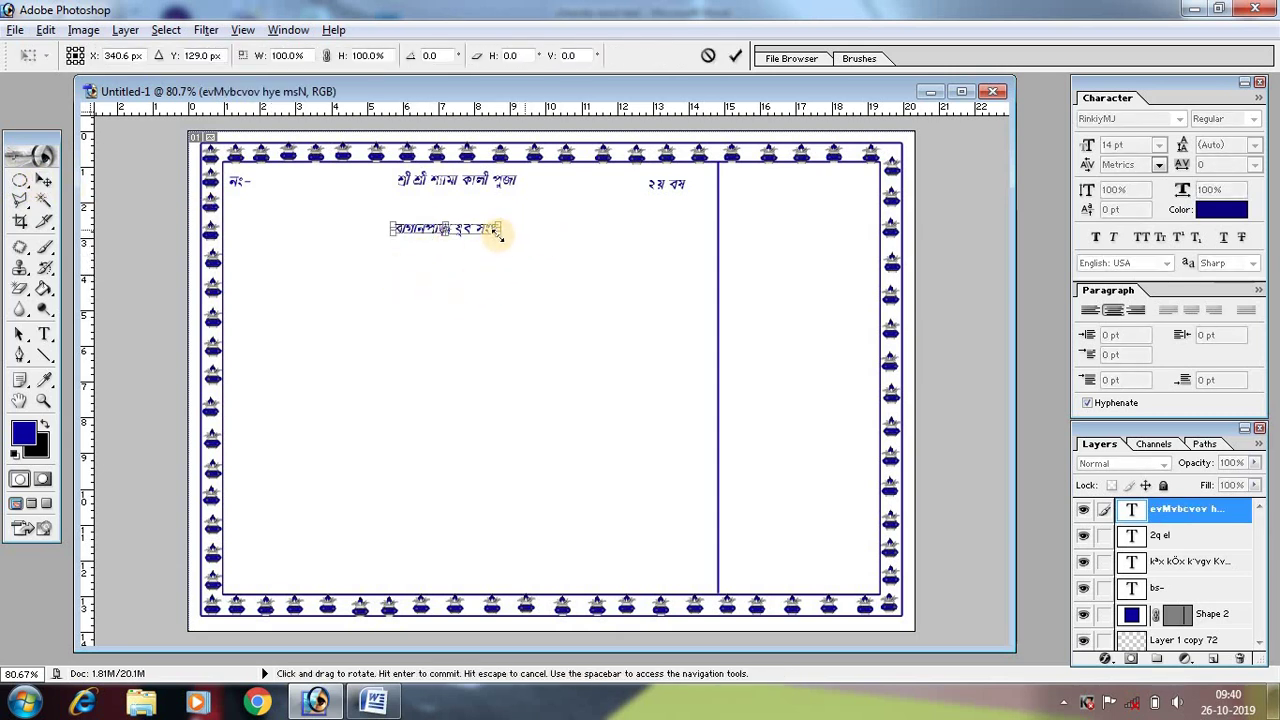
pyautogui.moveTo(500, 236)
pyautogui.mouseDown()
pyautogui.moveTo(596, 260)
pyautogui.moveTo(640, 250)
pyautogui.mouseUp()
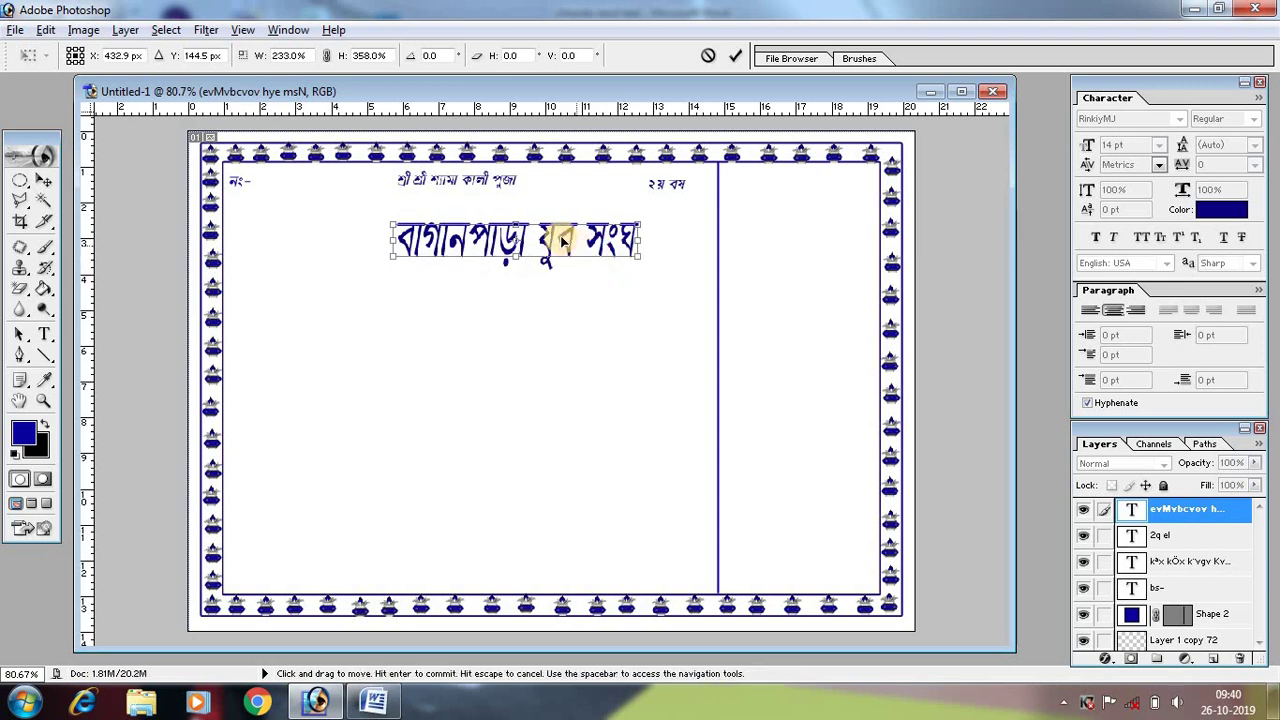
pyautogui.moveTo(538, 235); pyautogui.dragTo(488, 216)
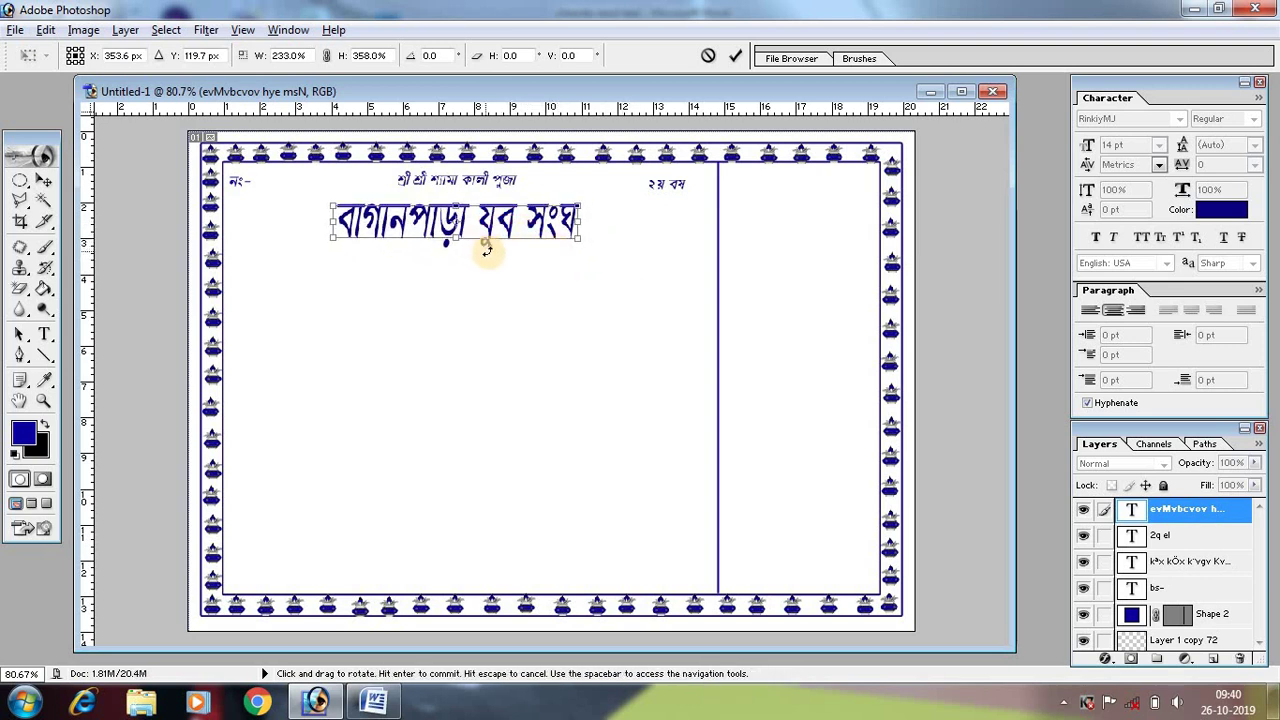
pyautogui.press('Return')
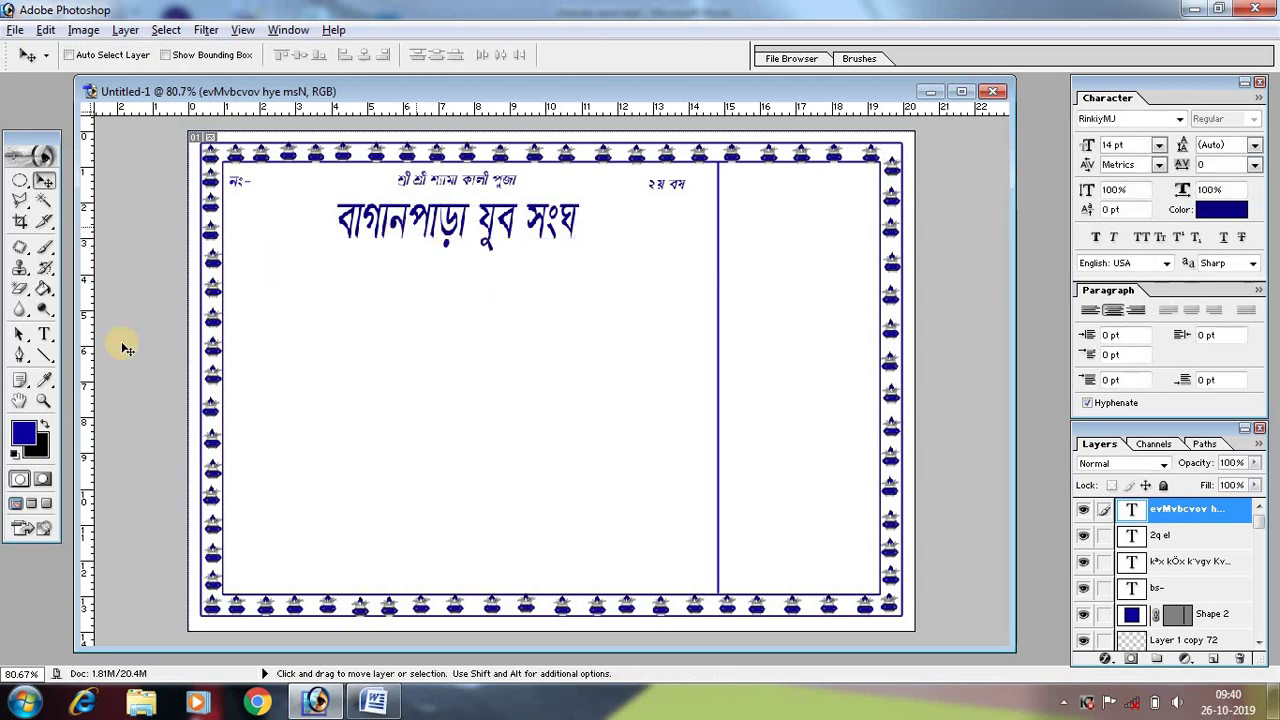
# Warp the club name with the Arc style and set it below the heading.
pyautogui.click(43, 335)
pyautogui.moveTo(335, 215); pyautogui.dragTo(608, 236)
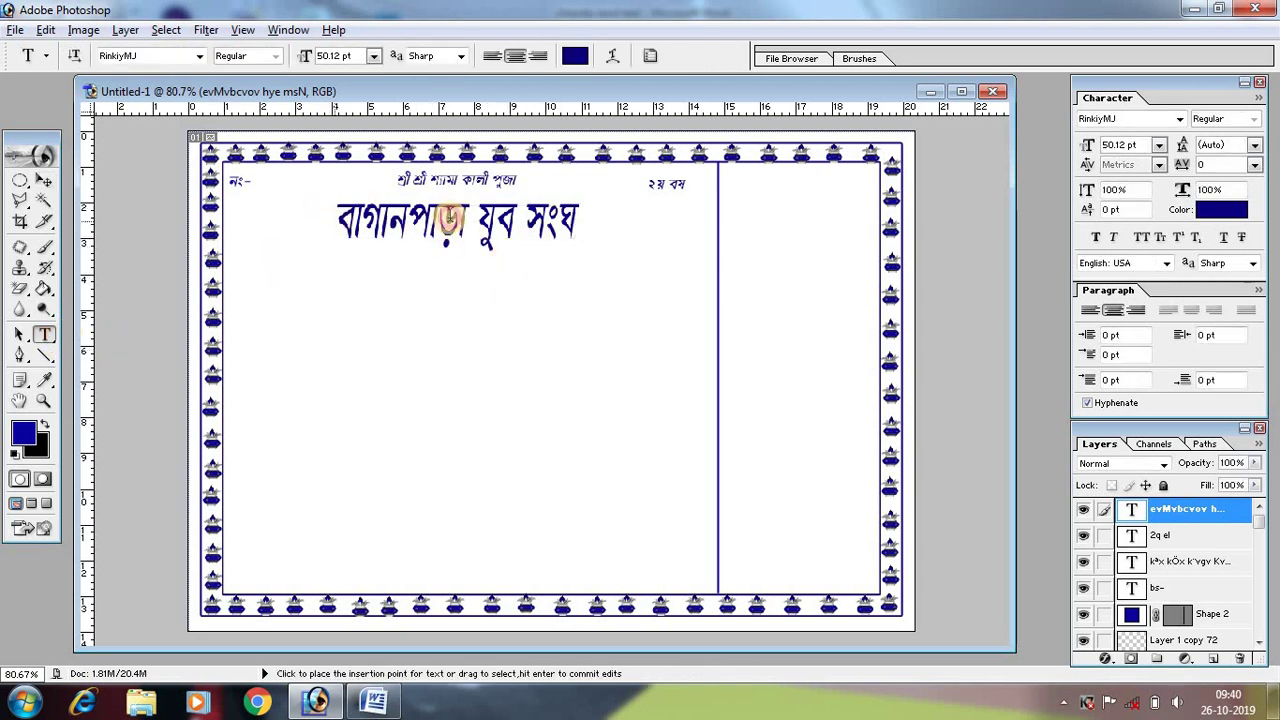
pyautogui.click(646, 55)
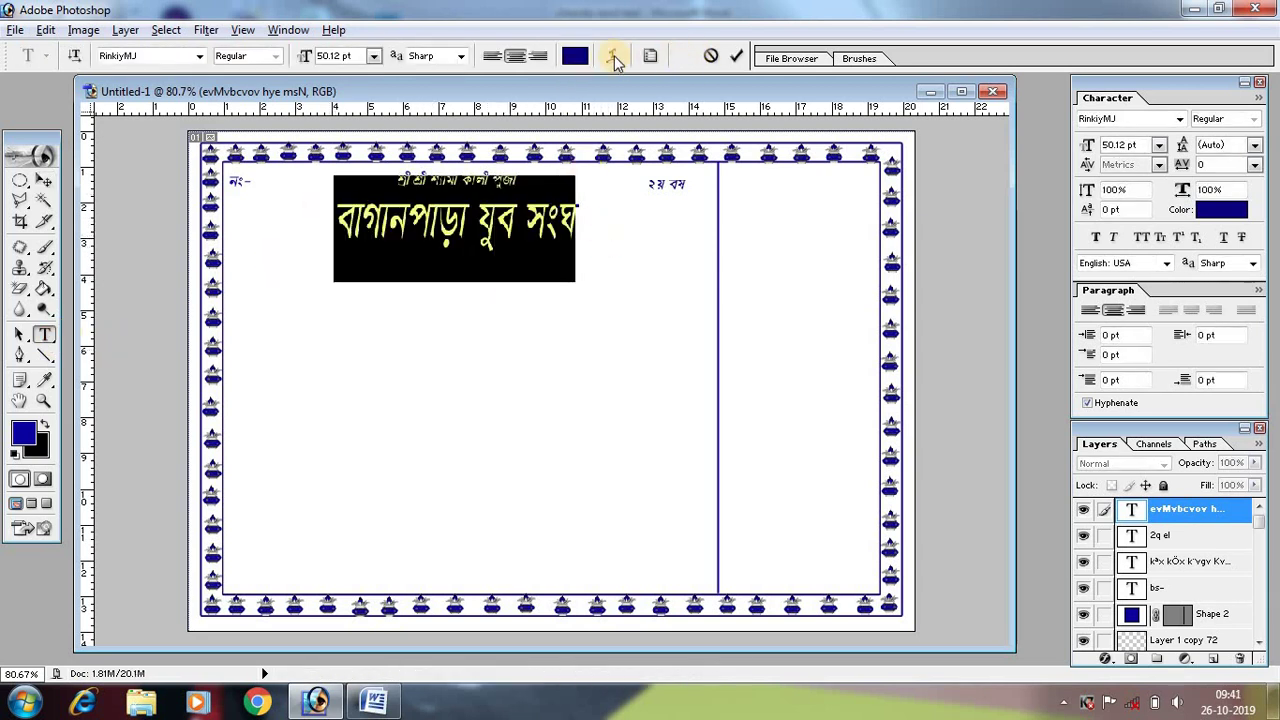
pyautogui.click(613, 56)
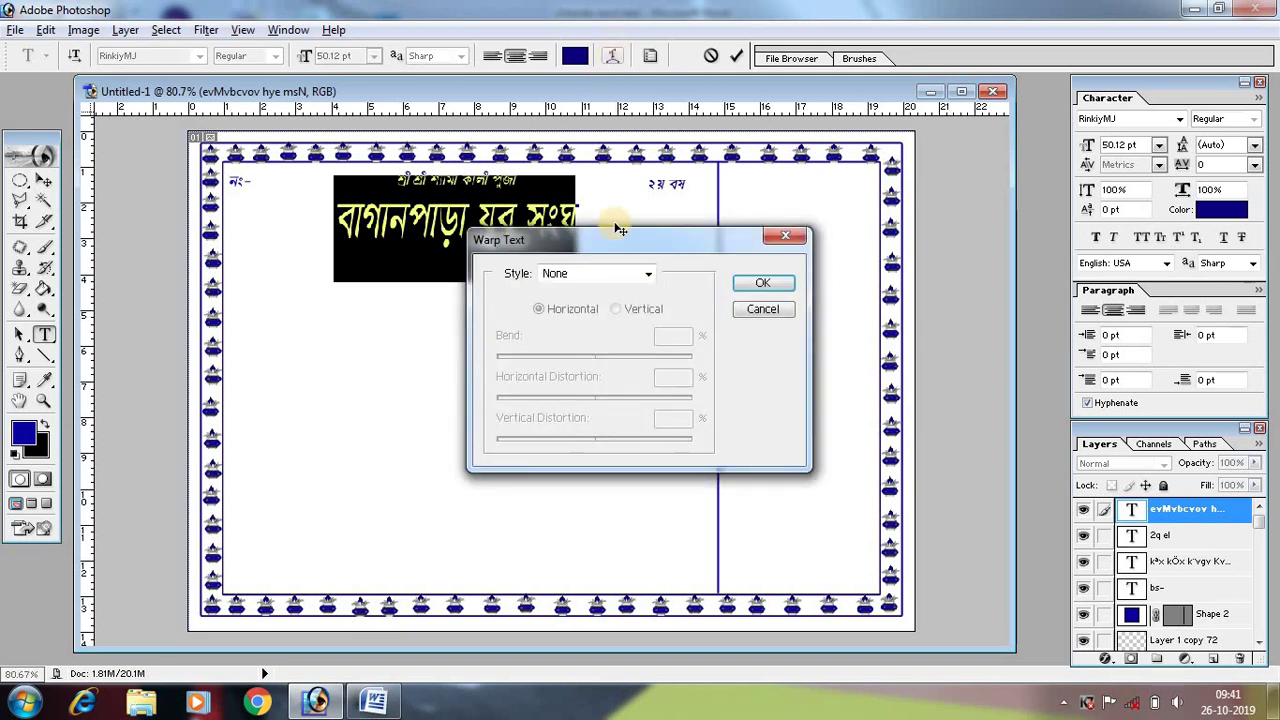
pyautogui.click(643, 276)
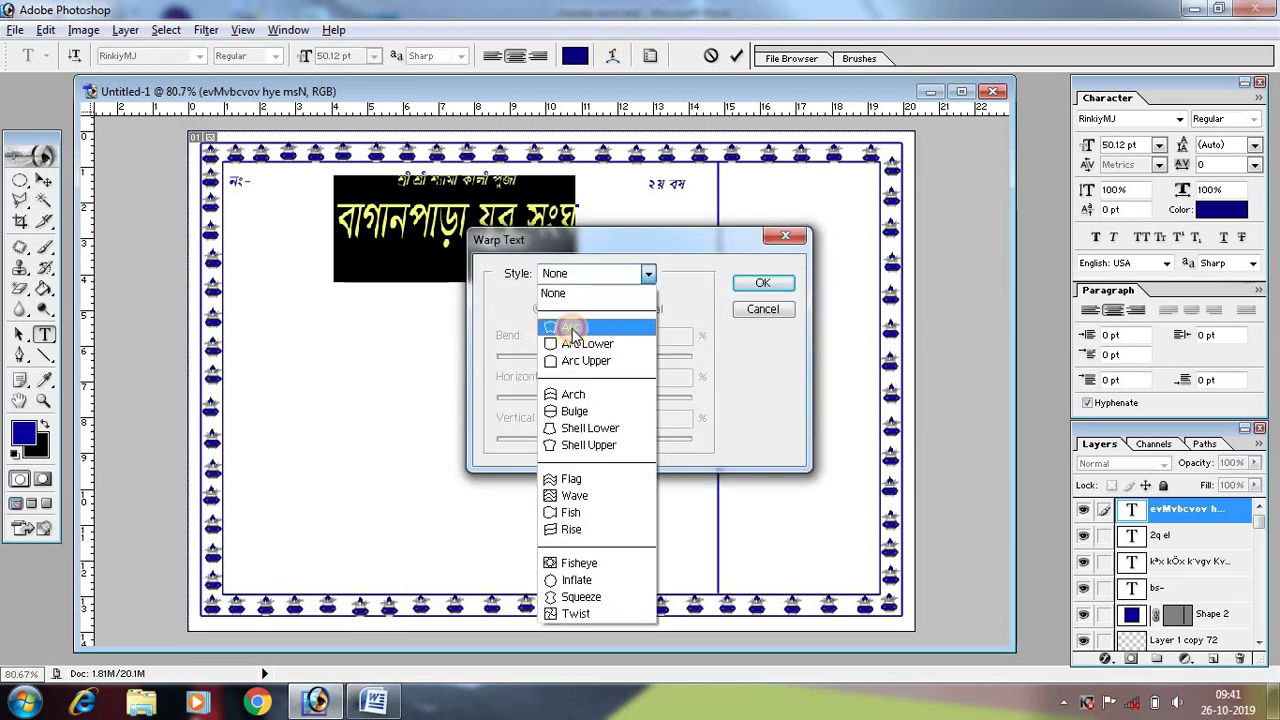
pyautogui.click(585, 326)
pyautogui.moveTo(613, 242); pyautogui.dragTo(579, 360)
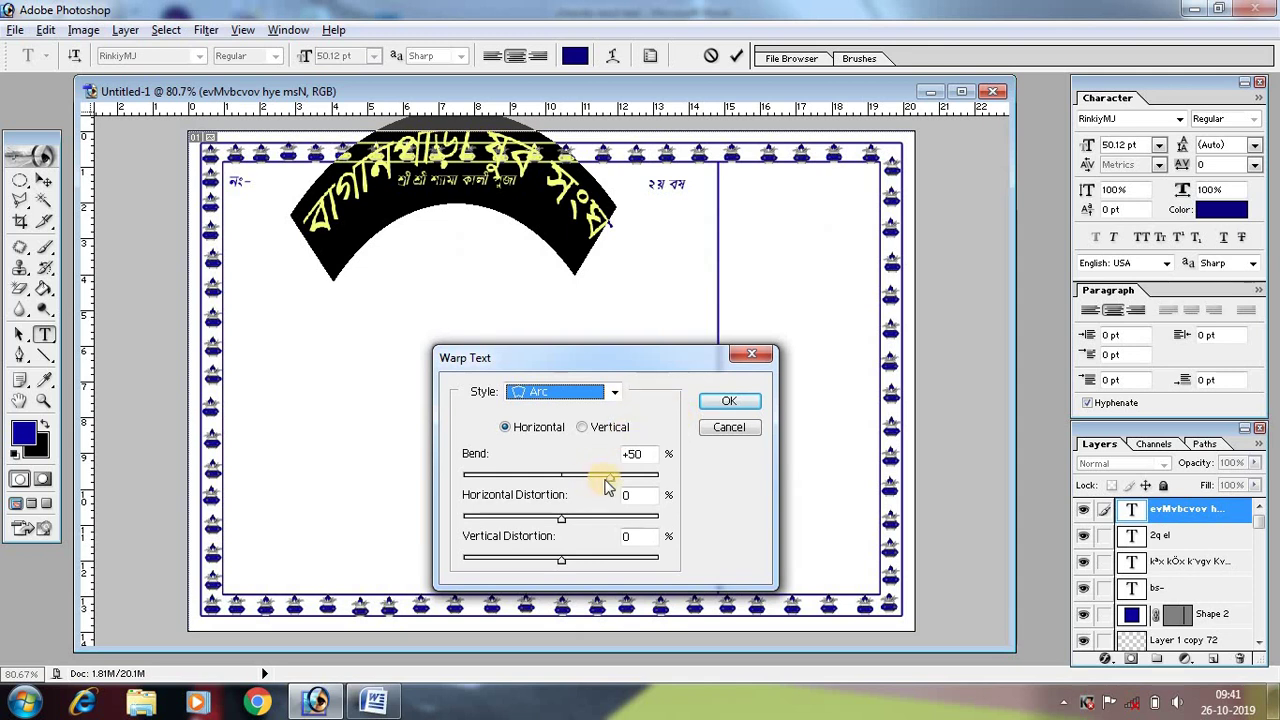
pyautogui.moveTo(609, 476); pyautogui.dragTo(588, 477)
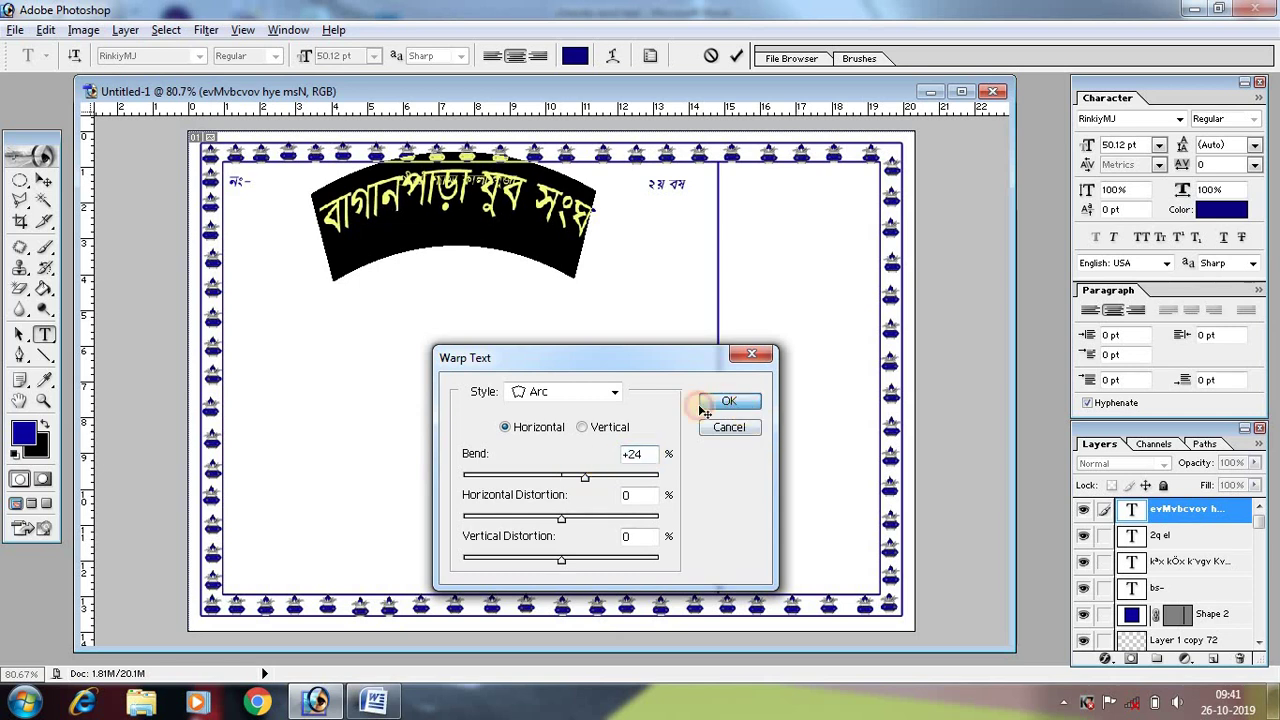
pyautogui.click(740, 403)
pyautogui.click(44, 180)
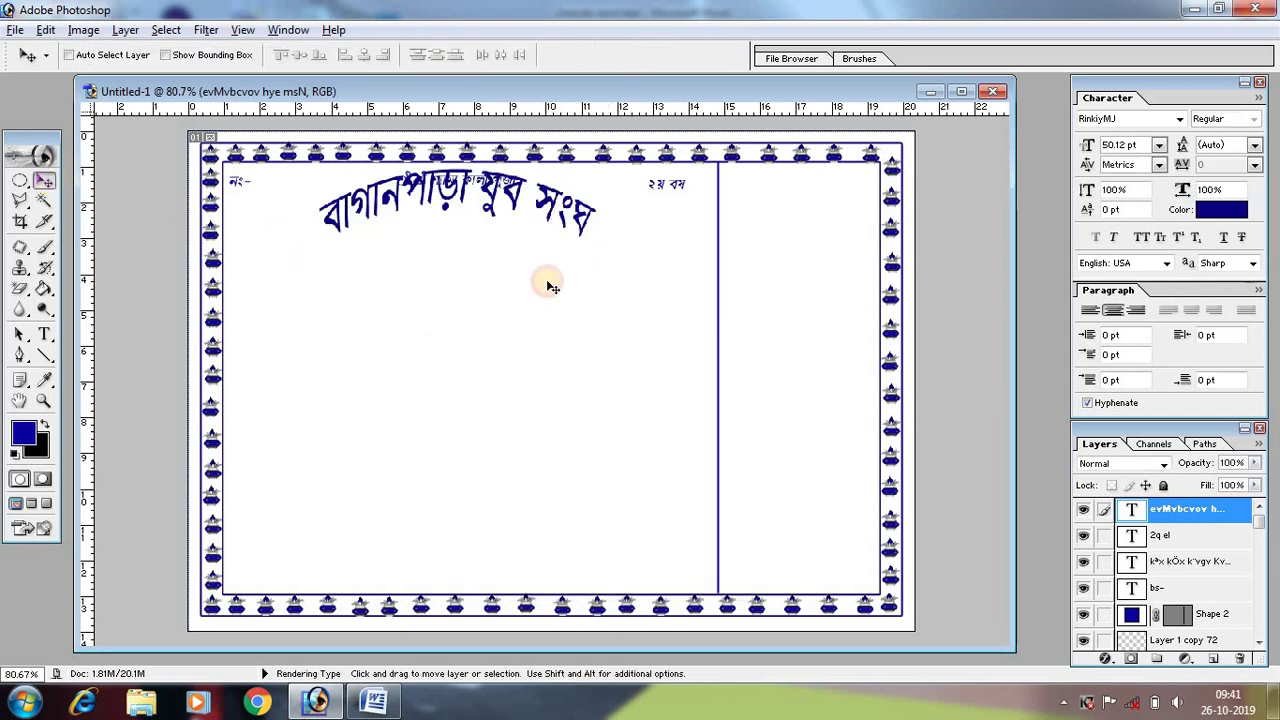
pyautogui.moveTo(566, 251); pyautogui.dragTo(561, 264)
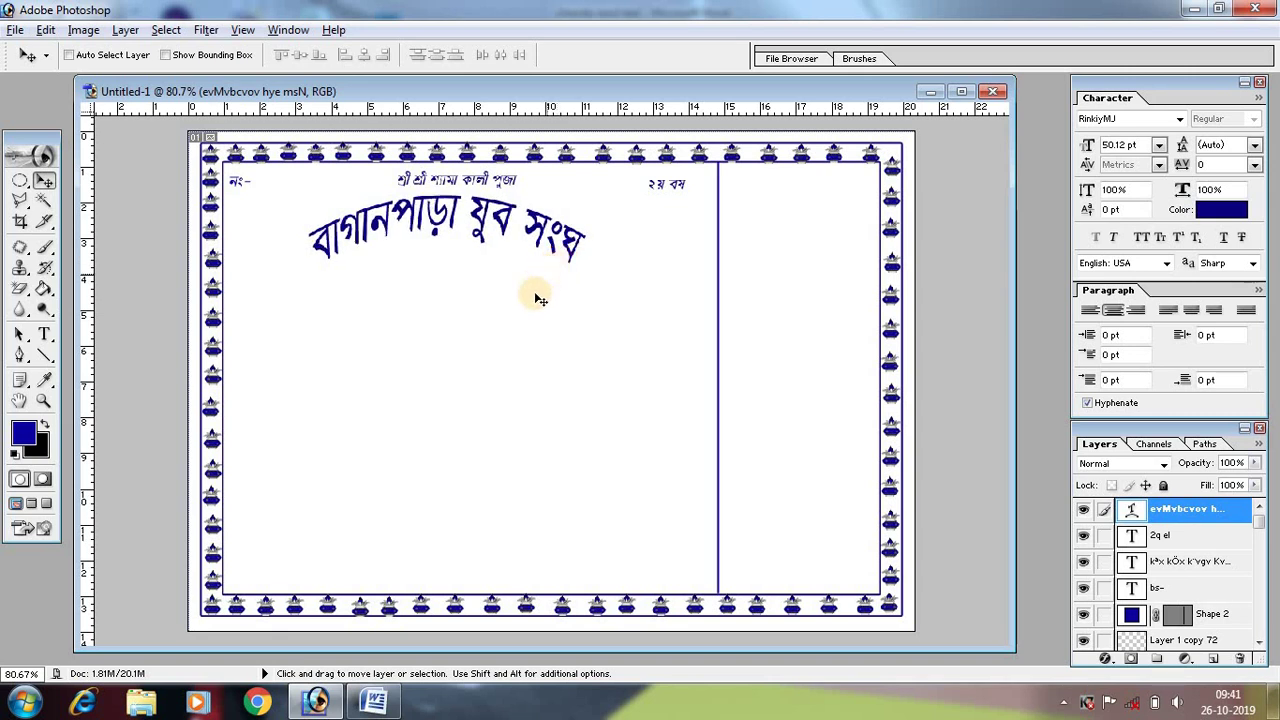
# Flatten the club name's arc bend to +17%, keeping its dark blue colour.
pyautogui.click(44, 334)
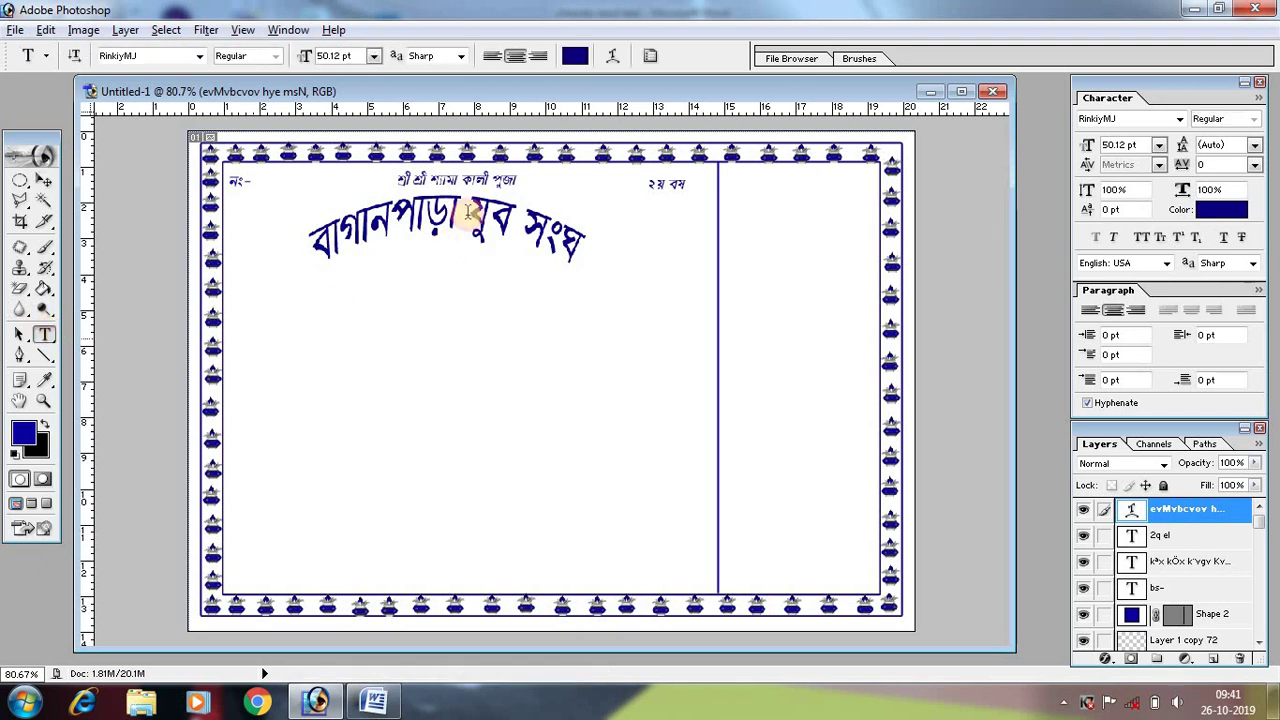
pyautogui.moveTo(303, 240); pyautogui.dragTo(578, 90)
pyautogui.click(575, 56)
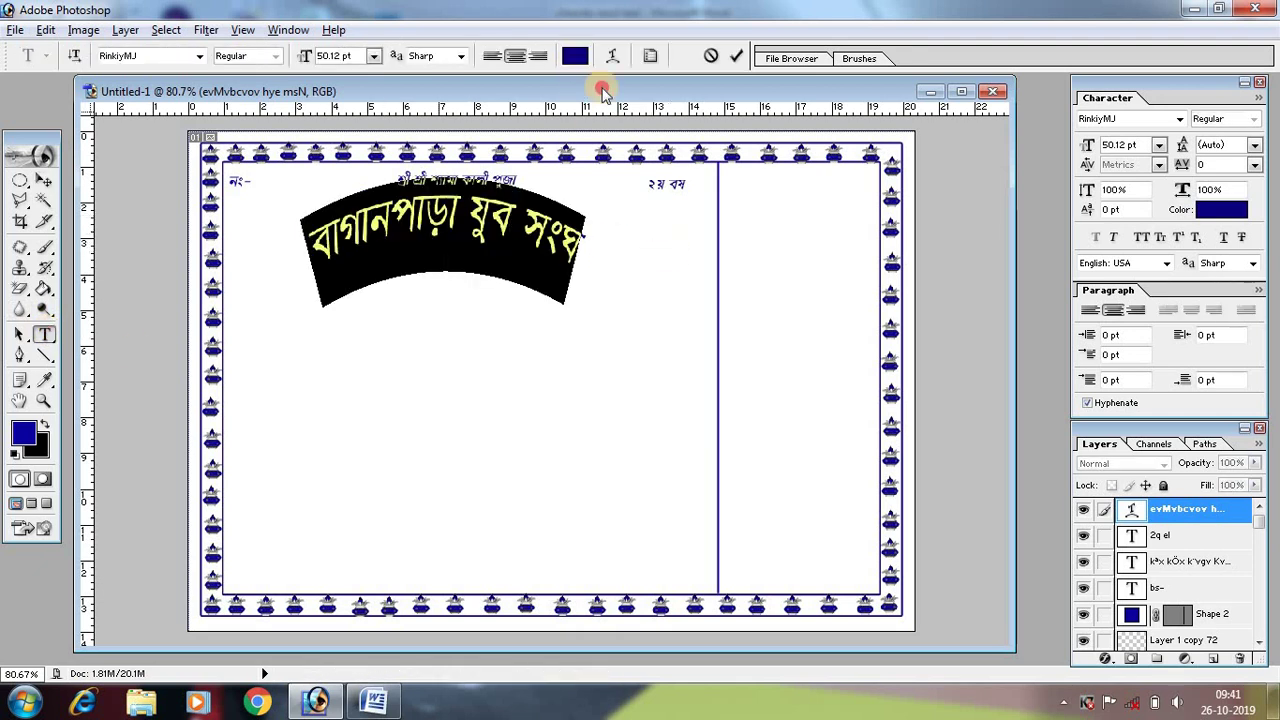
pyautogui.click(1041, 391)
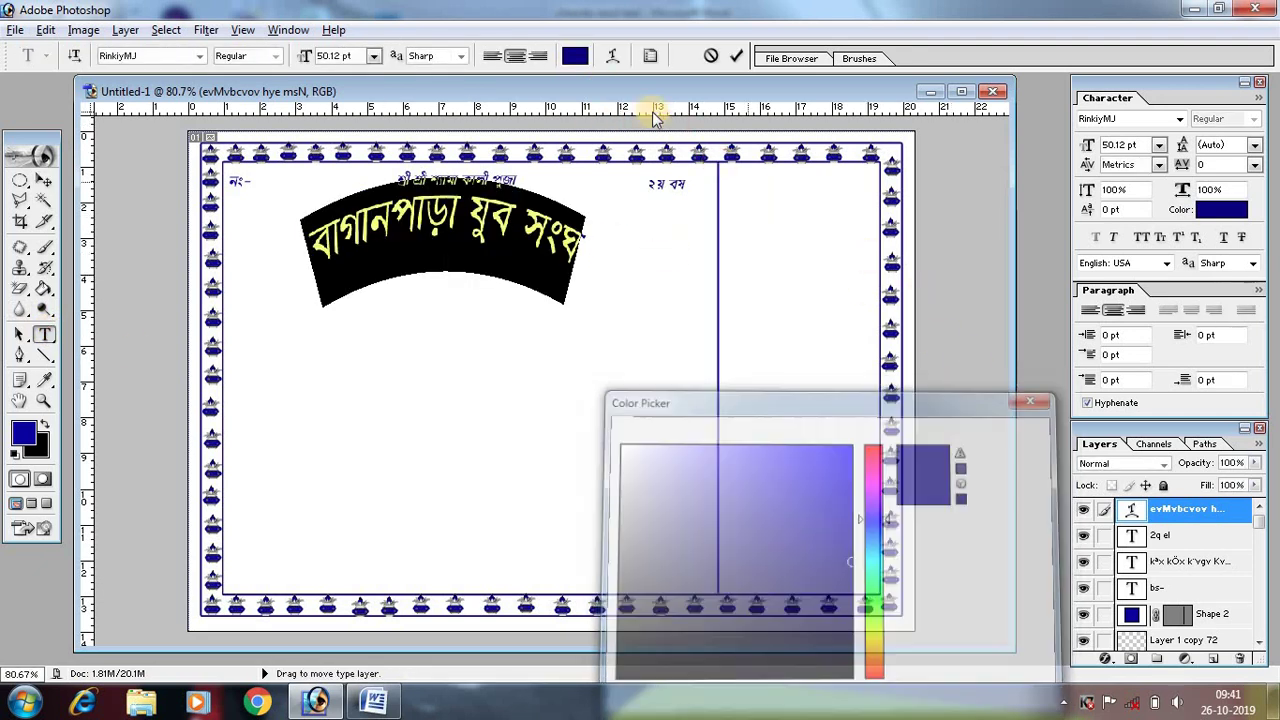
pyautogui.click(613, 56)
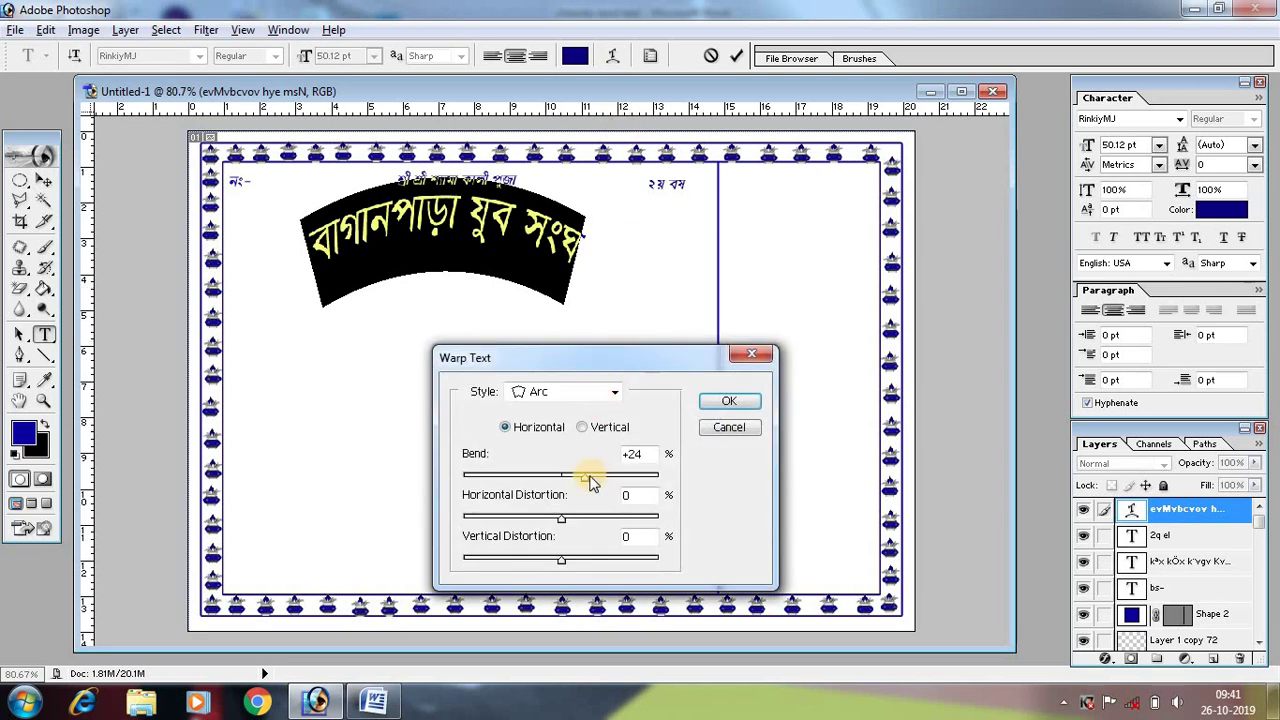
pyautogui.moveTo(584, 479); pyautogui.dragTo(578, 480)
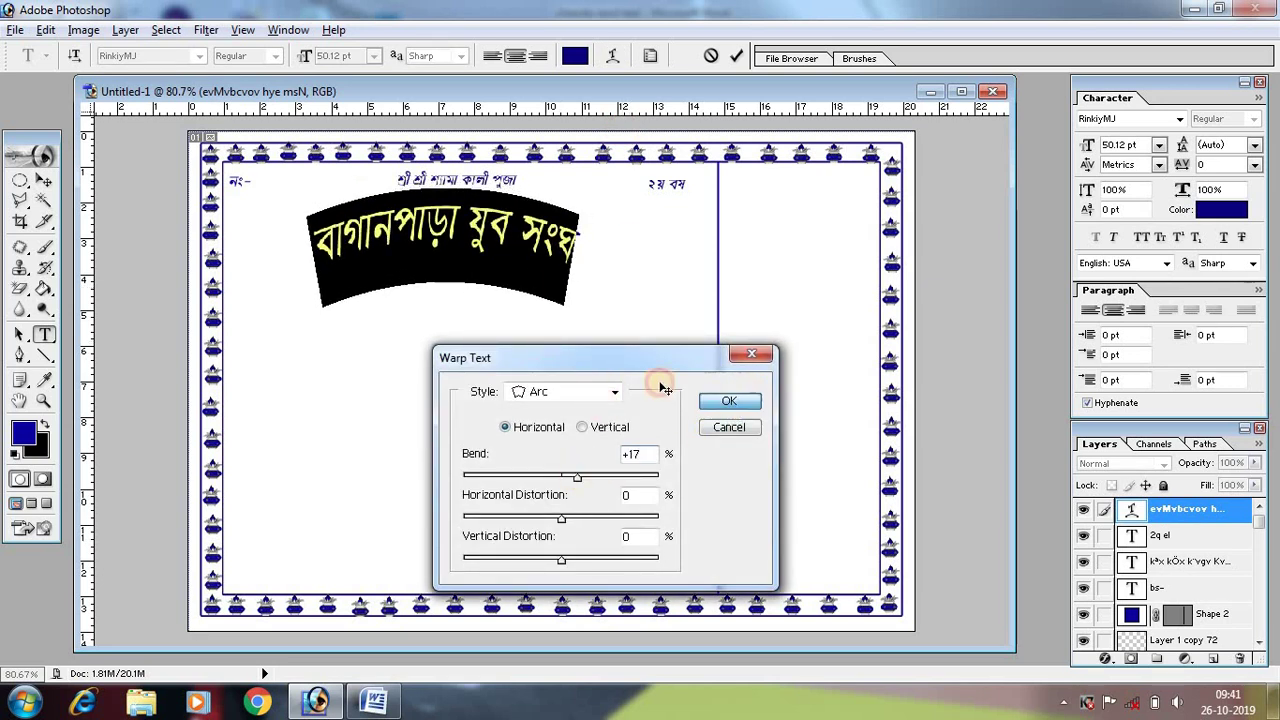
pyautogui.press('Return')
# Enlarge the arched club name slightly, shift it left, then select 'স্থাপিত - ২০১৮' in Word.
pyautogui.click(66, 188)
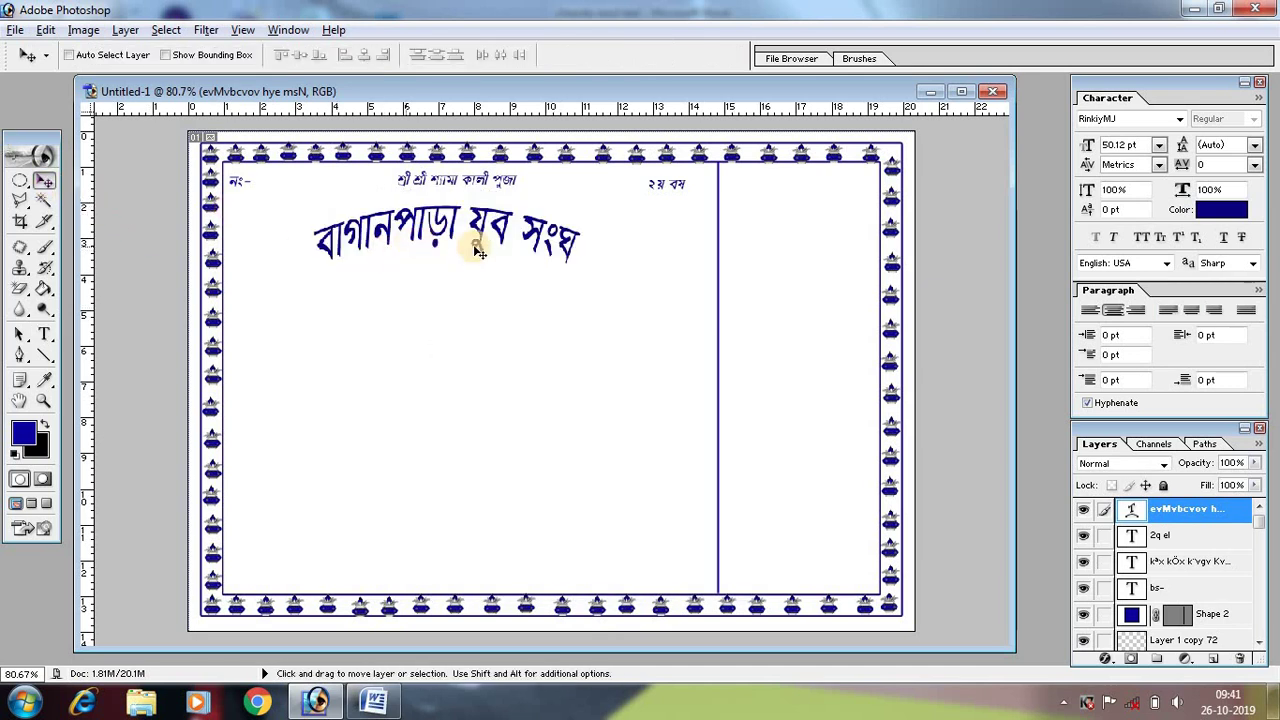
pyautogui.hotkey('ctrl', 't')
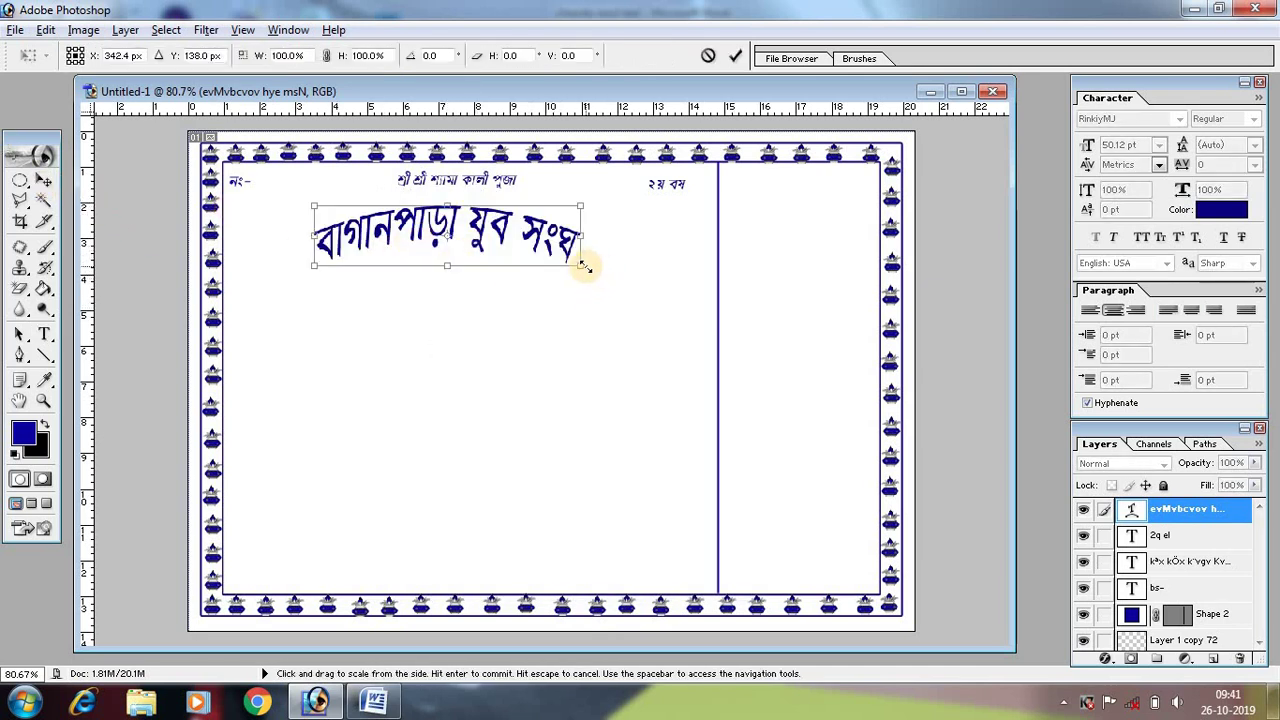
pyautogui.moveTo(584, 264); pyautogui.dragTo(628, 273)
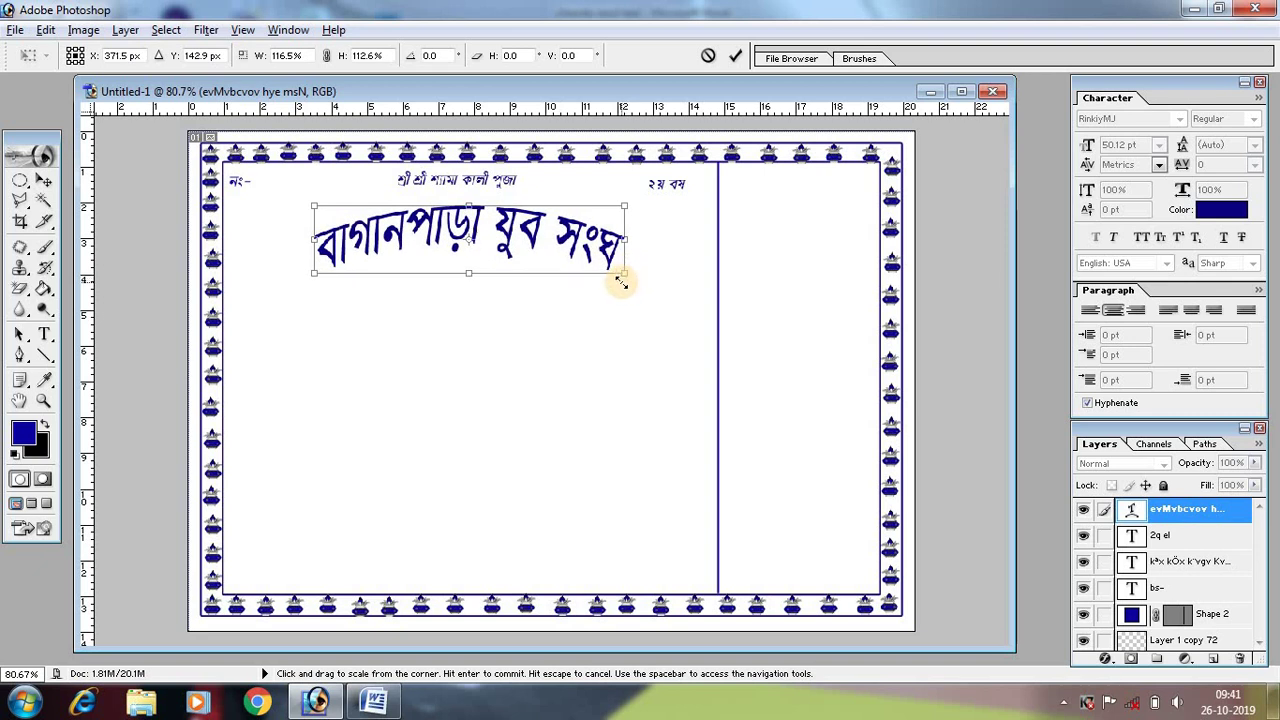
pyautogui.press('Return')
pyautogui.moveTo(525, 240); pyautogui.dragTo(512, 246)
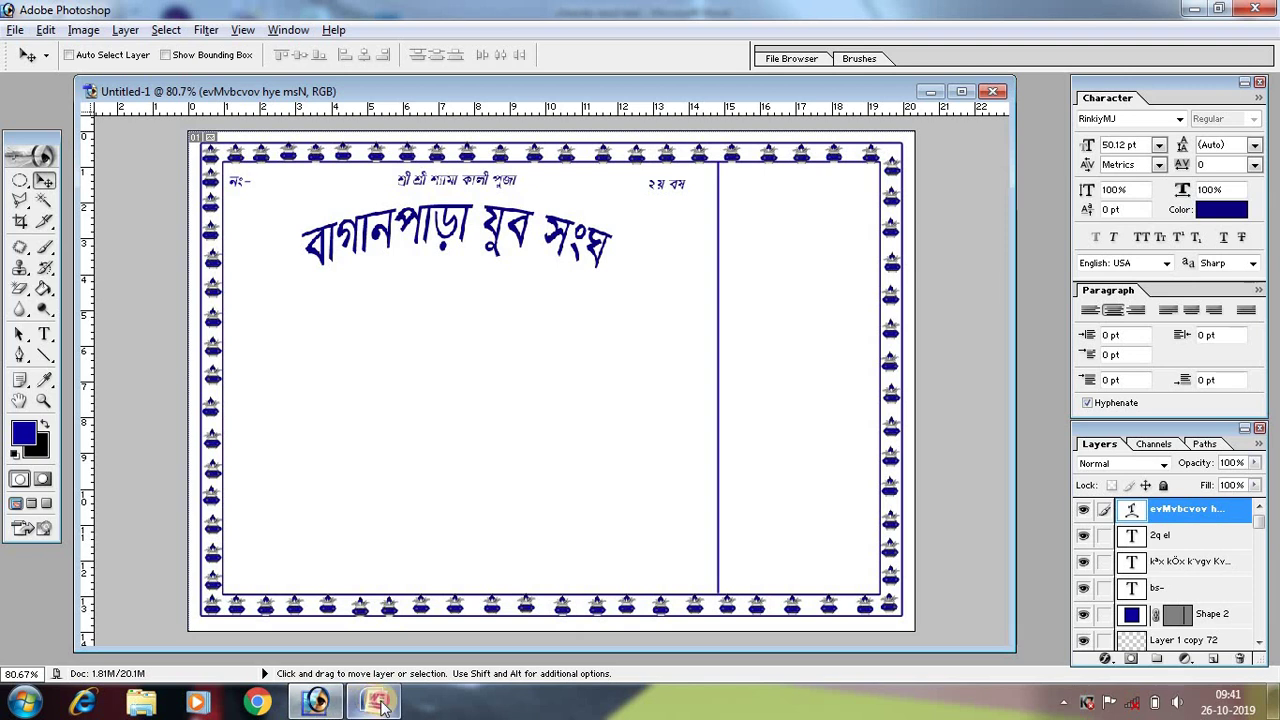
pyautogui.click(372, 703)
pyautogui.moveTo(358, 412); pyautogui.dragTo(469, 408)
pyautogui.hotkey('ctrl', 'c')
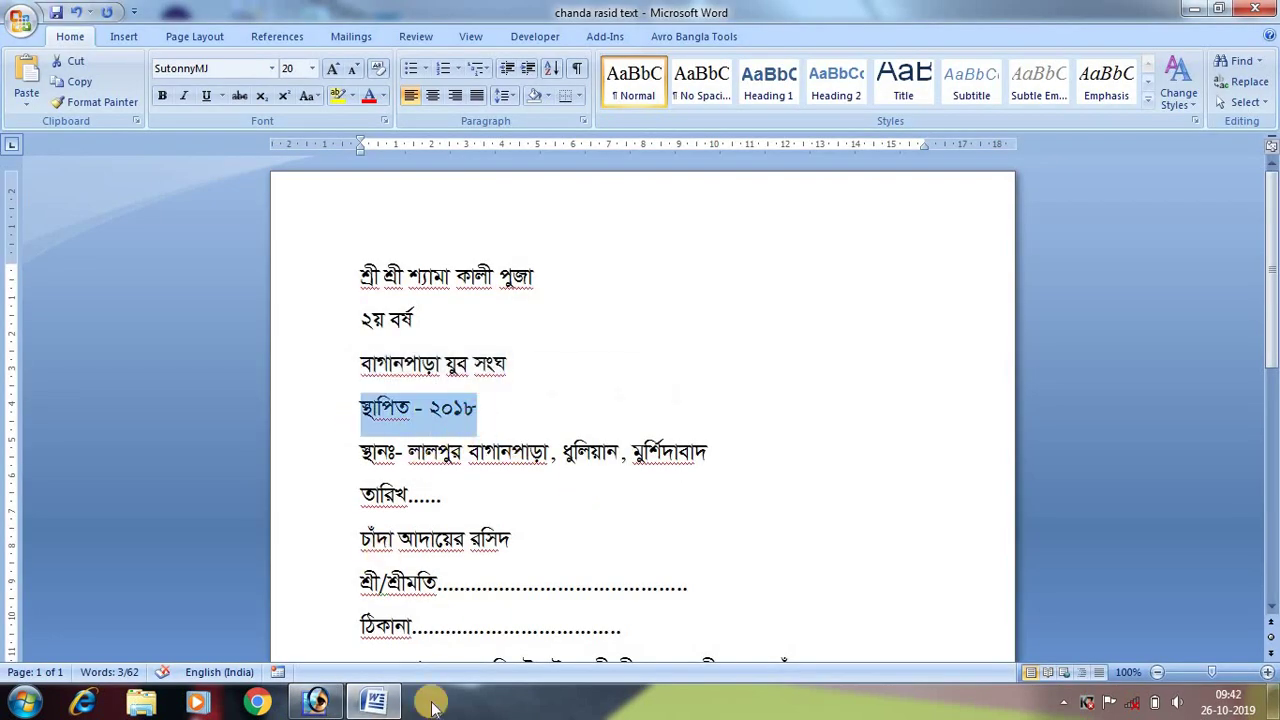
# Paste স্থাপিত - ২০১৮ as a new text layer on the receipt card.
pyautogui.click(316, 701)
pyautogui.click(44, 334)
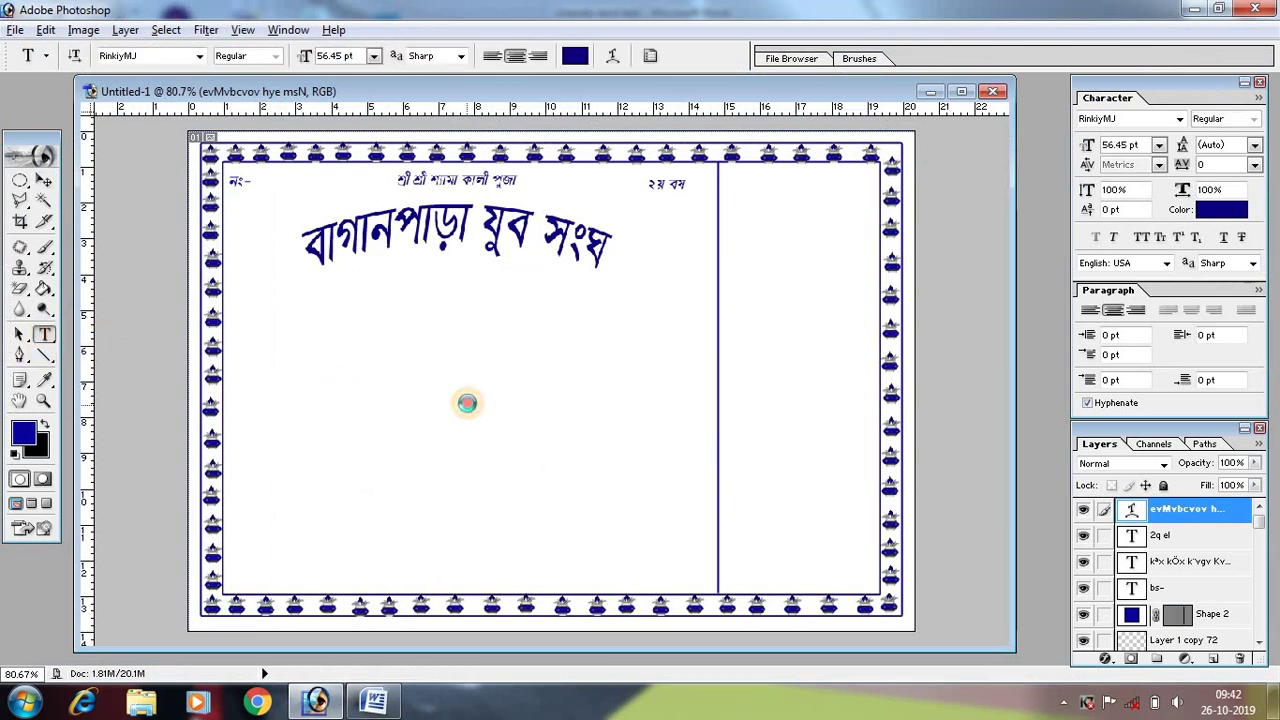
pyautogui.click(488, 445)
pyautogui.hotkey('ctrl', 'v')
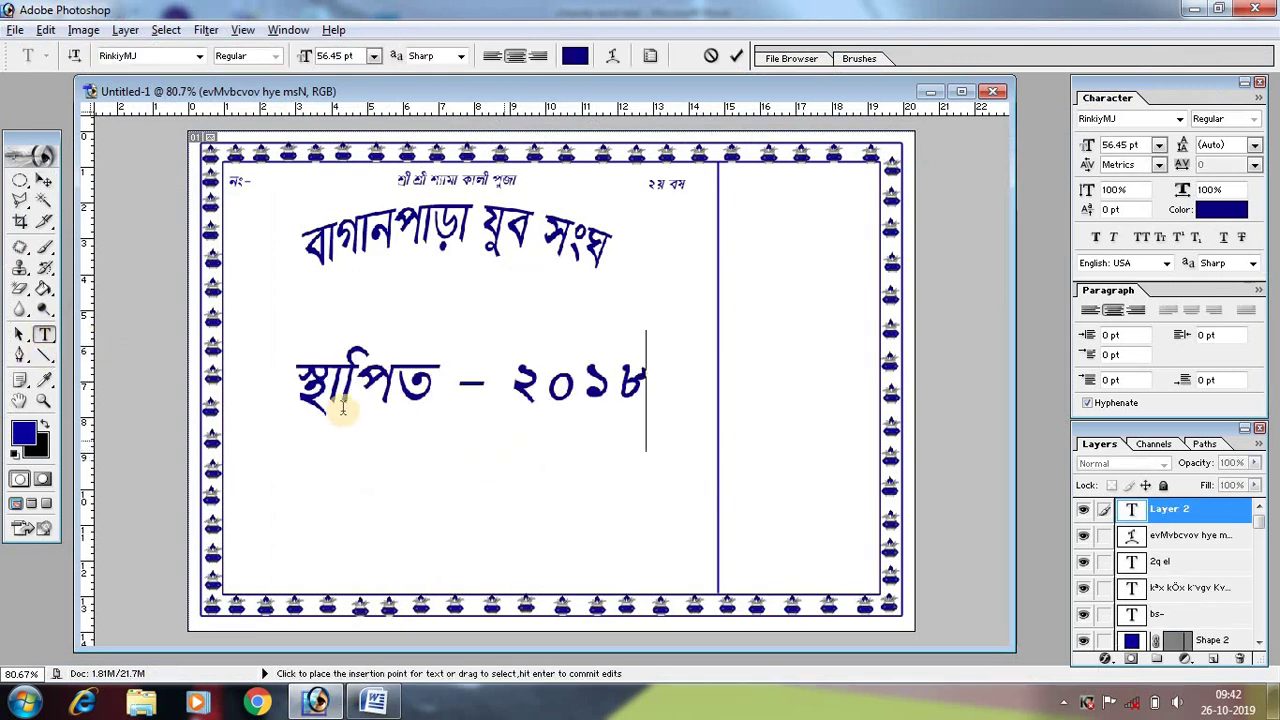
pyautogui.click(43, 183)
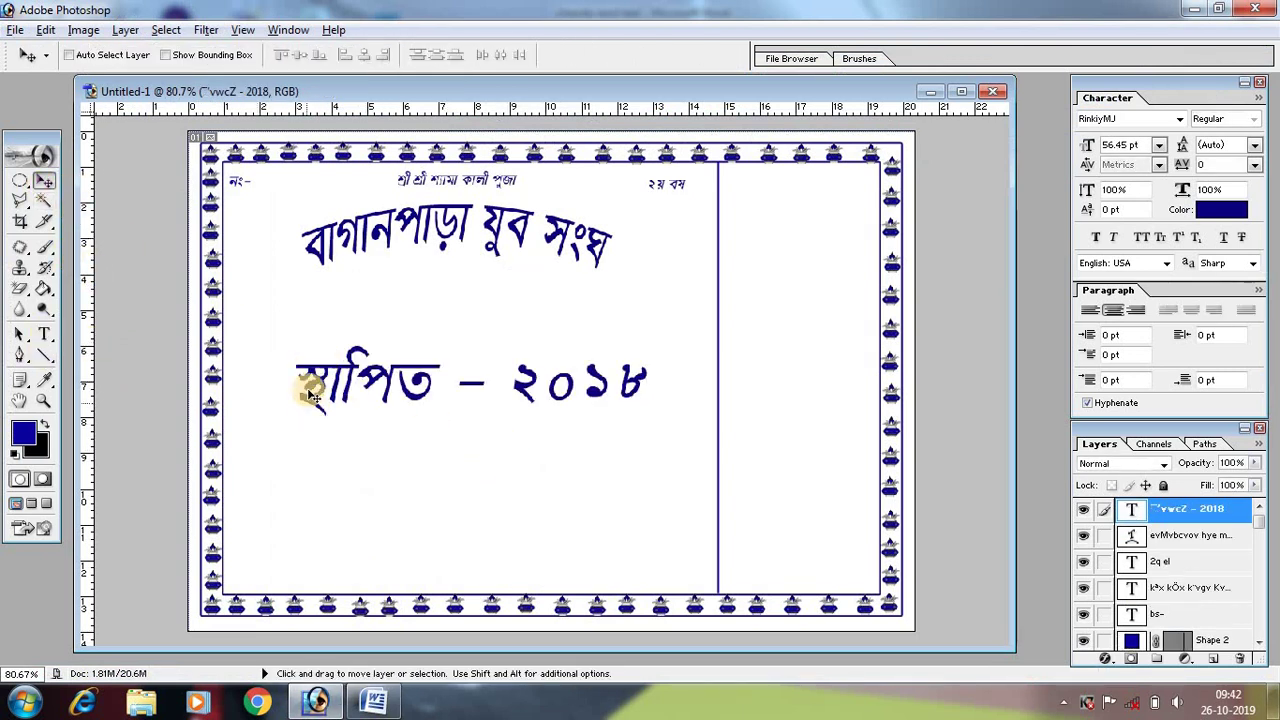
# Scale the founding-year text down and place it under ২য় বর্ষ at upper right.
pyautogui.hotkey('ctrl', 't')
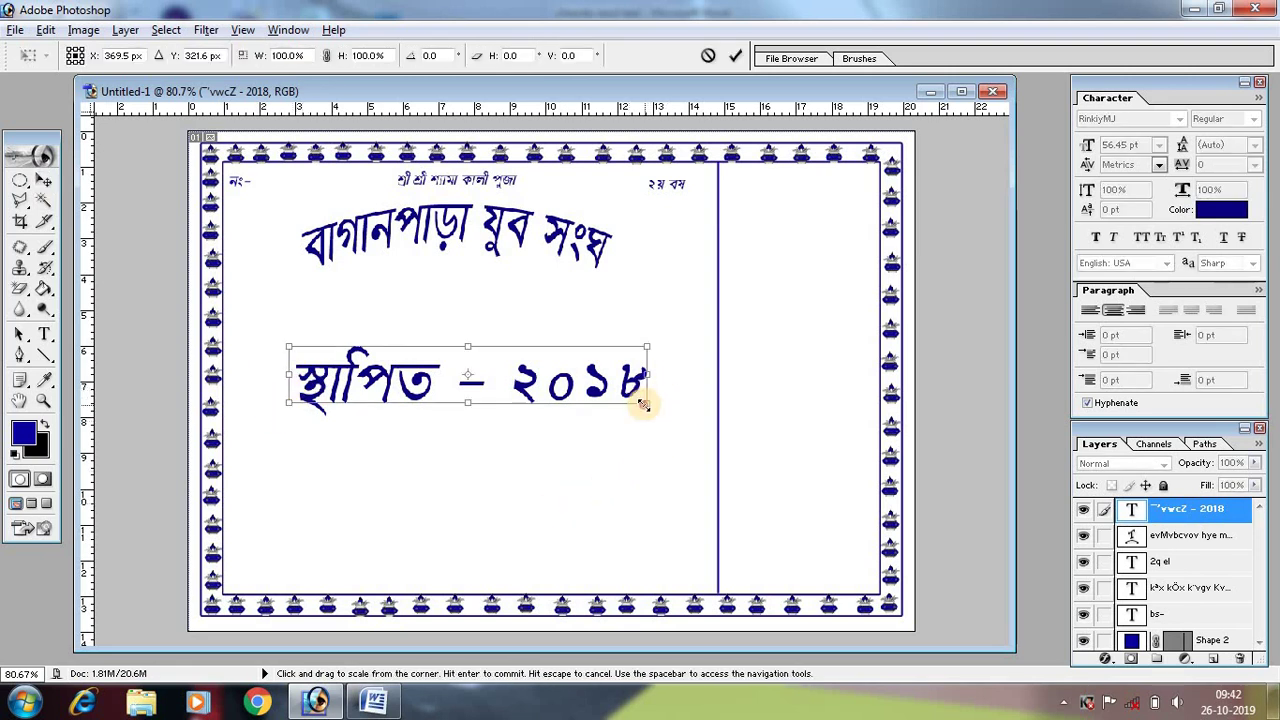
pyautogui.moveTo(645, 400); pyautogui.dragTo(378, 366)
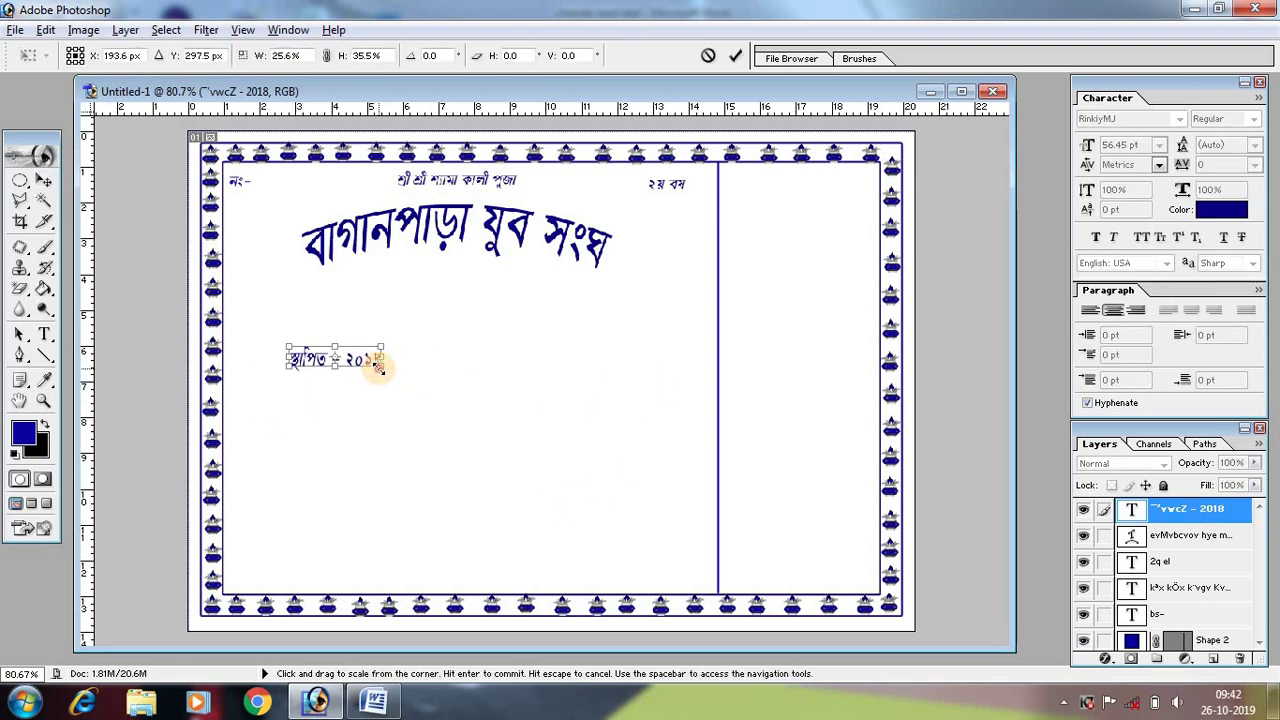
pyautogui.press('Return')
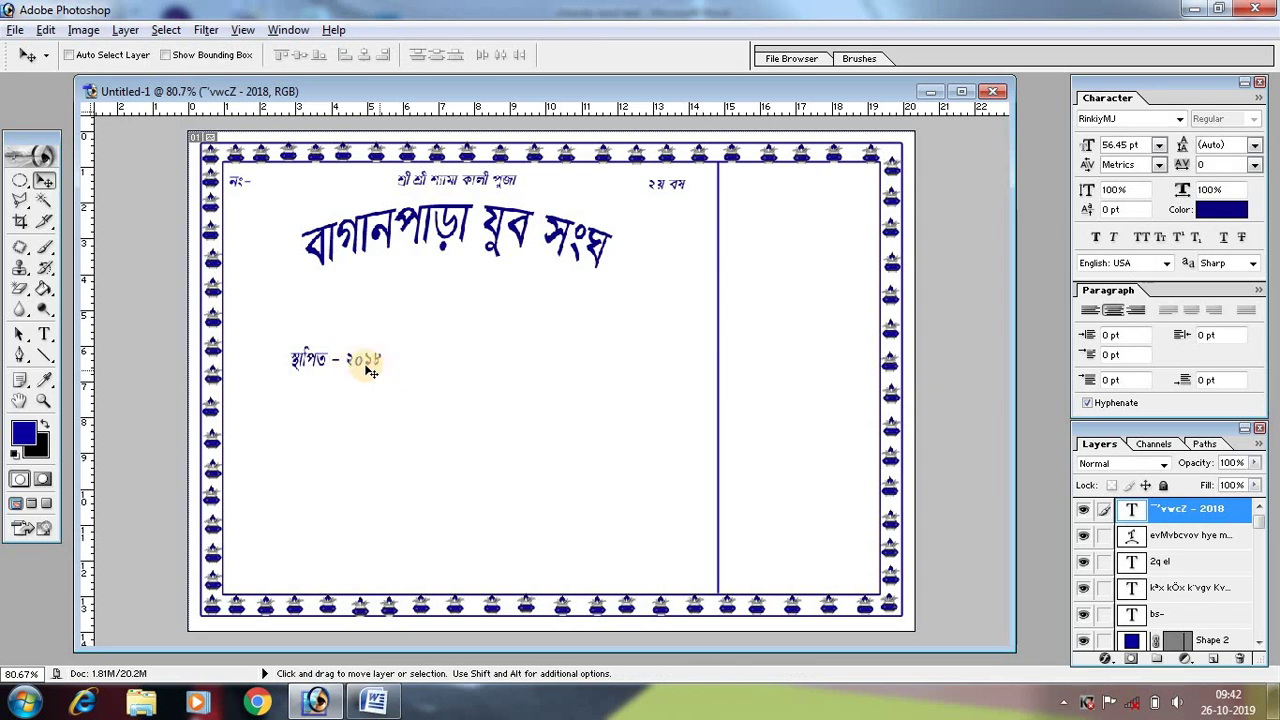
pyautogui.moveTo(366, 370); pyautogui.dragTo(685, 230)
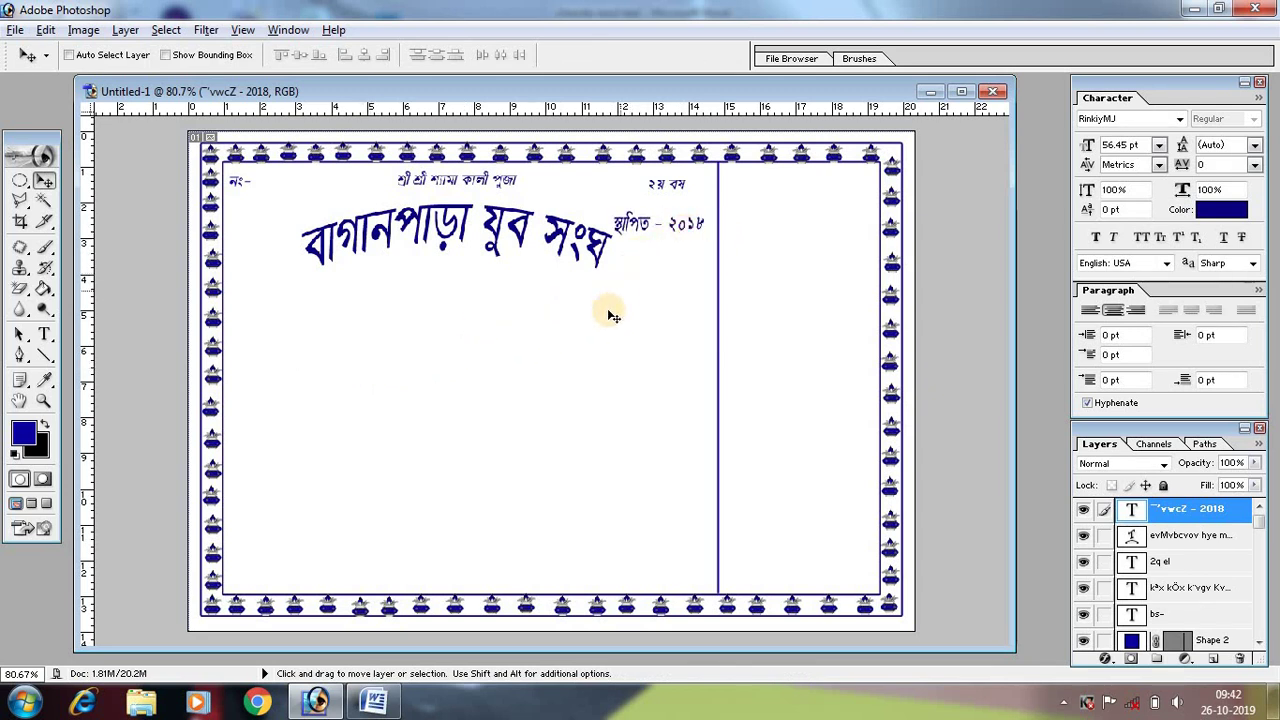
pyautogui.hotkey('ctrl', 't')
pyautogui.moveTo(610, 233); pyautogui.dragTo(606, 238)
pyautogui.press('Return')
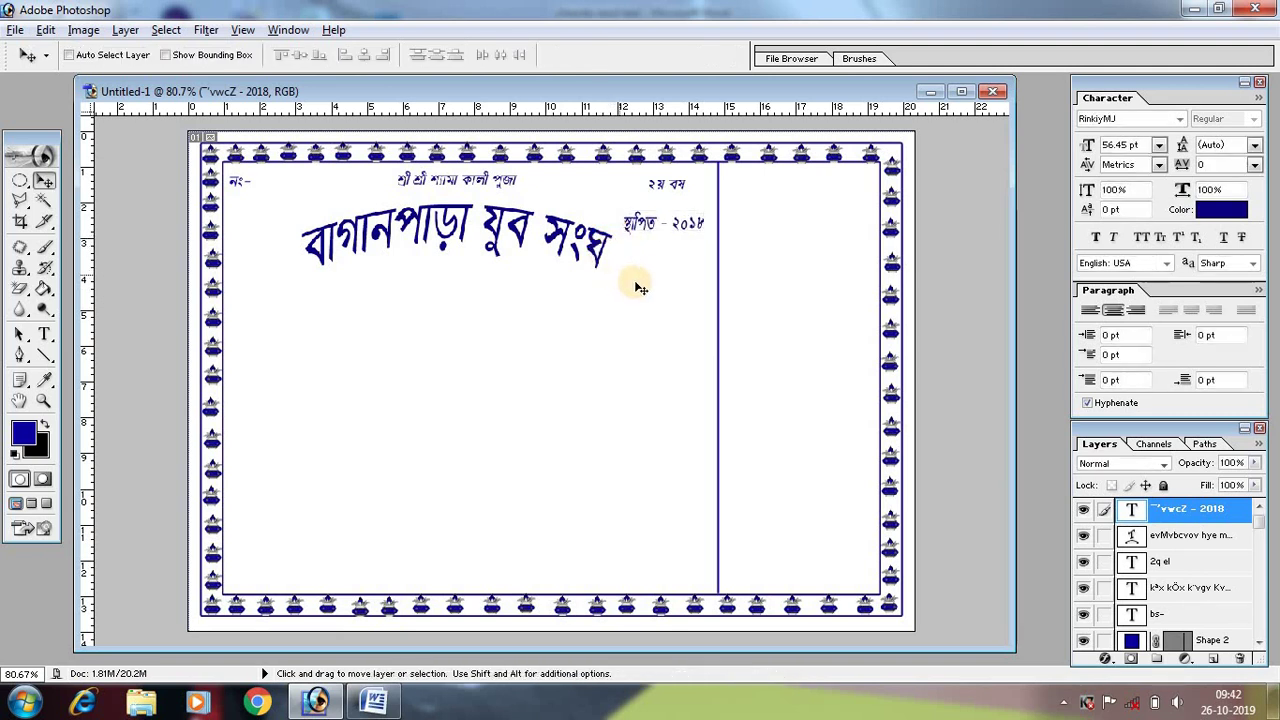
# Select the heading layer and shift it slightly left.
pyautogui.rightClick(432, 238)
pyautogui.click(466, 252)
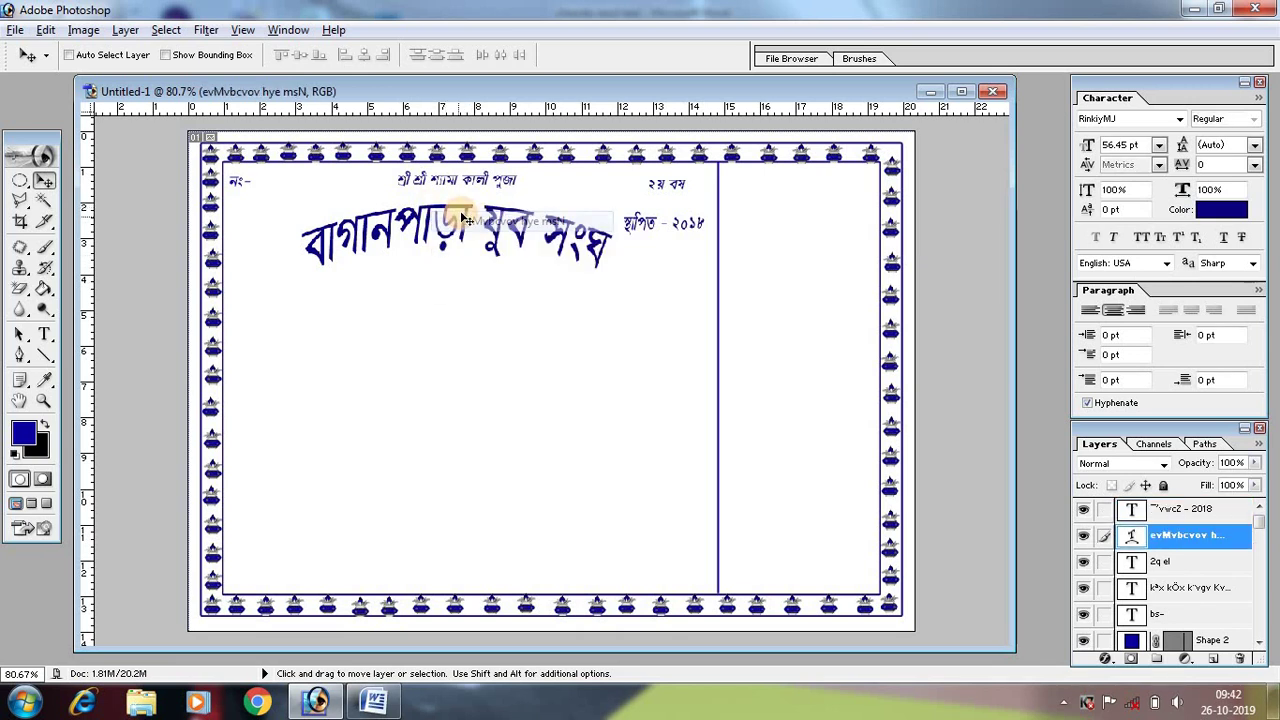
pyautogui.moveTo(460, 216); pyautogui.dragTo(455, 218)
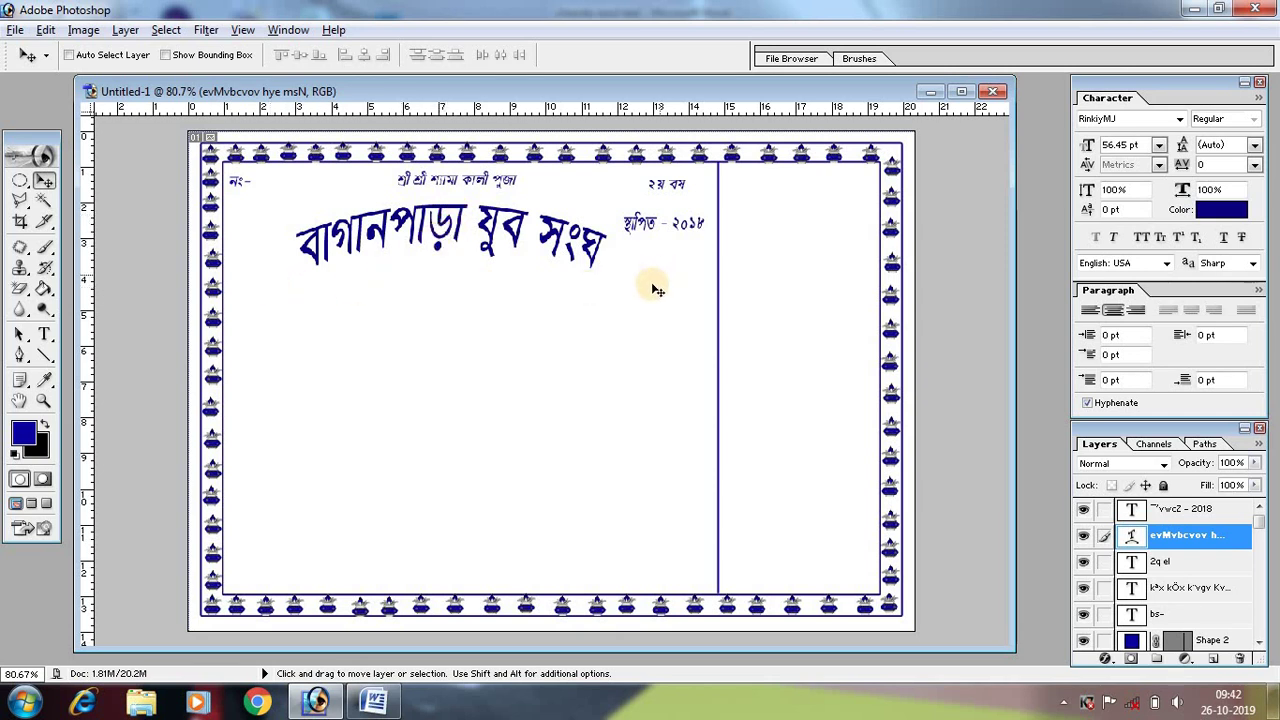
# Select the address line in Word and paste it onto the card as 18 pt text.
pyautogui.click(373, 702)
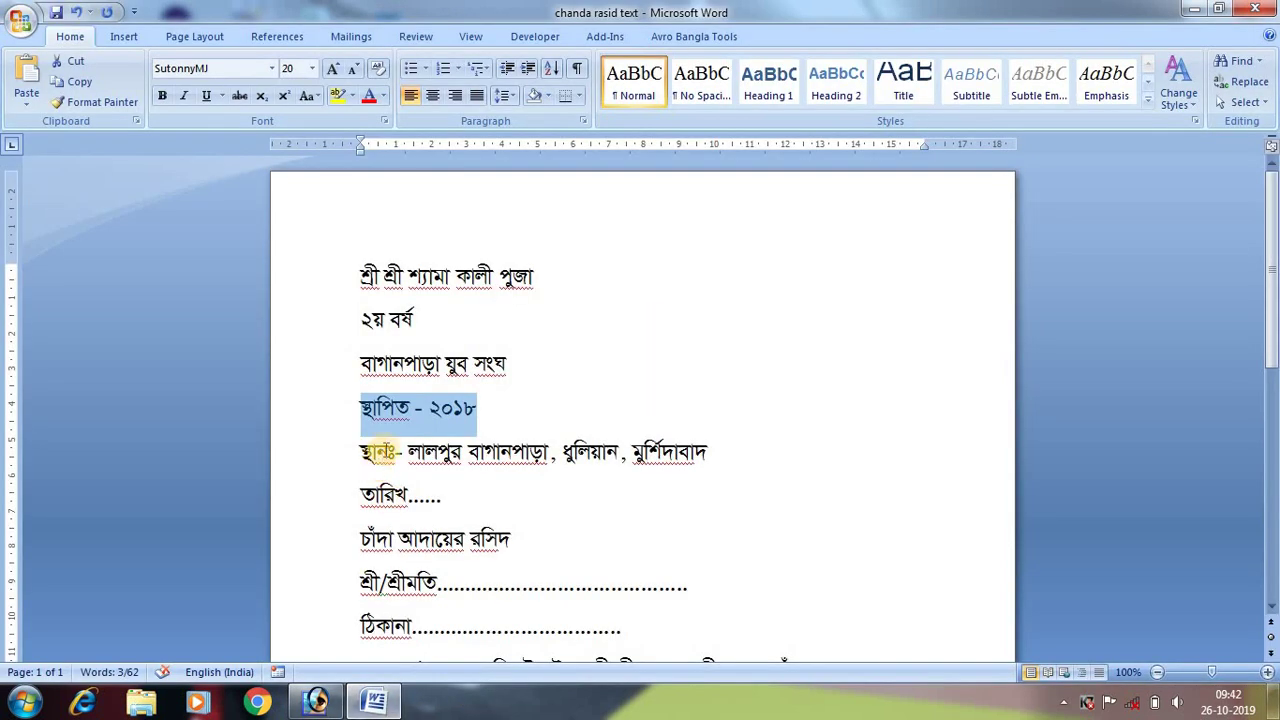
pyautogui.click(366, 453)
pyautogui.tripleClick(708, 453)
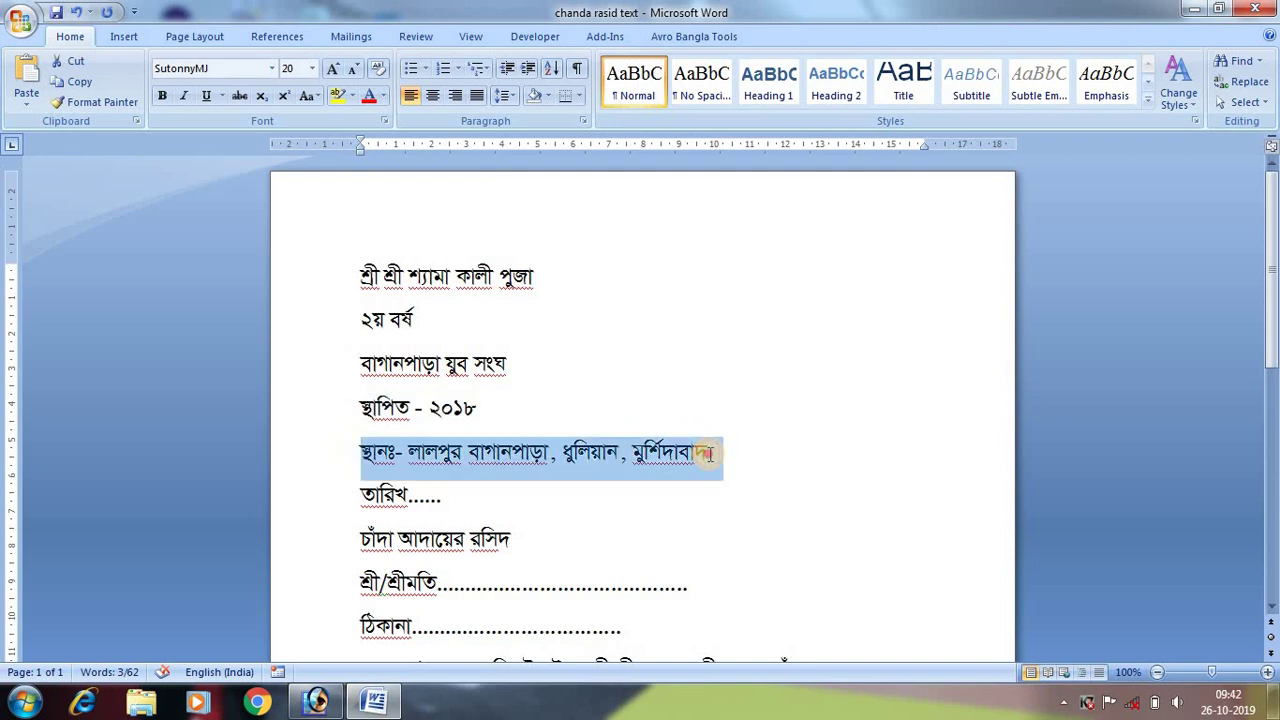
pyautogui.click(316, 702)
pyautogui.click(42, 336)
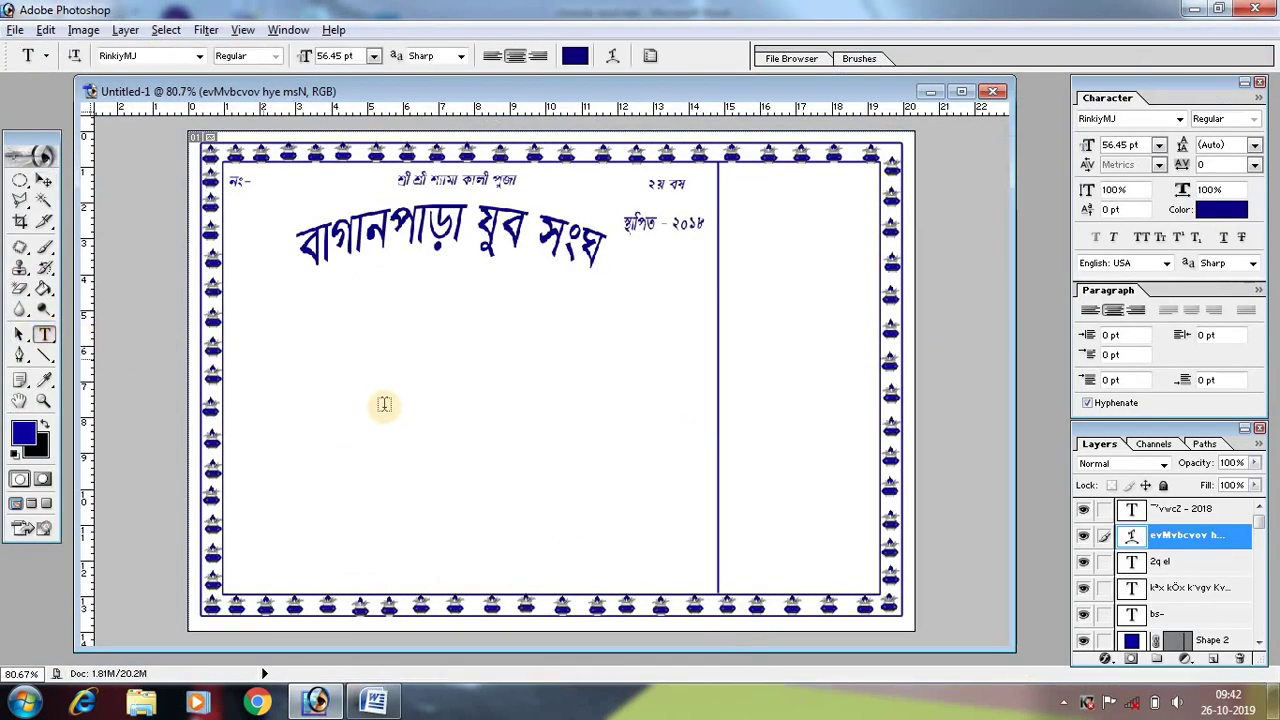
pyautogui.click(262, 402)
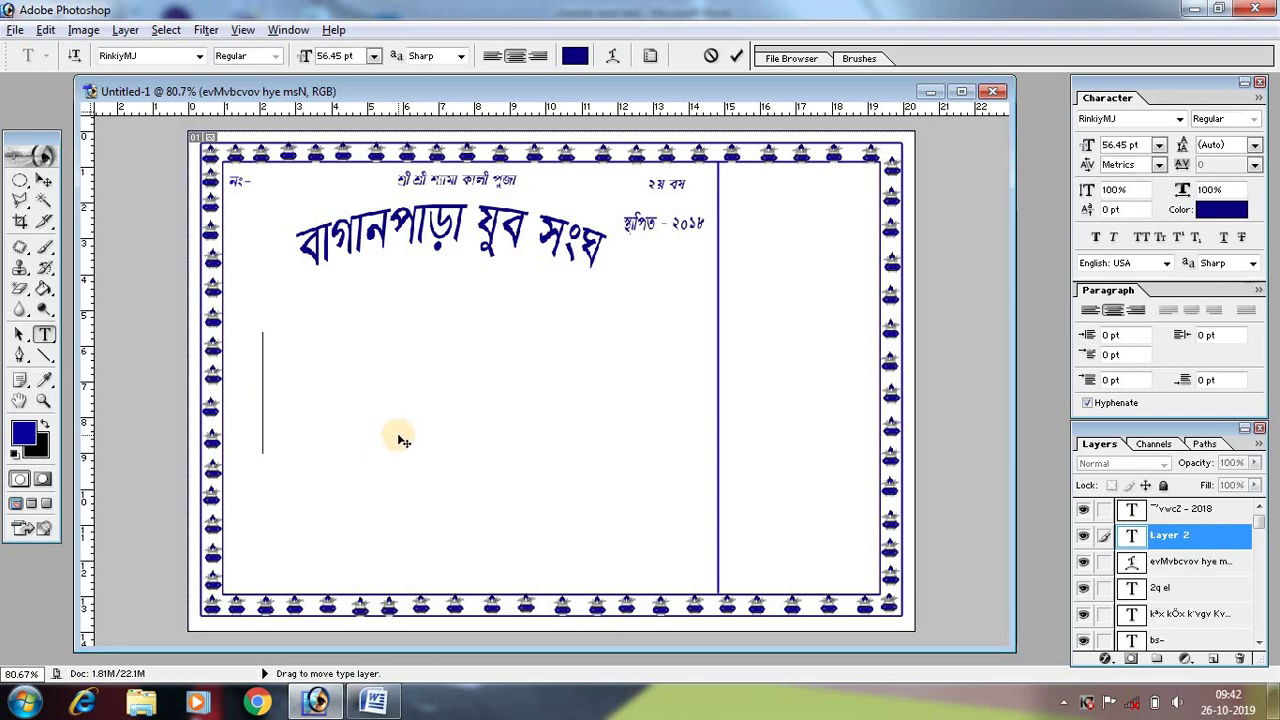
pyautogui.click(373, 56)
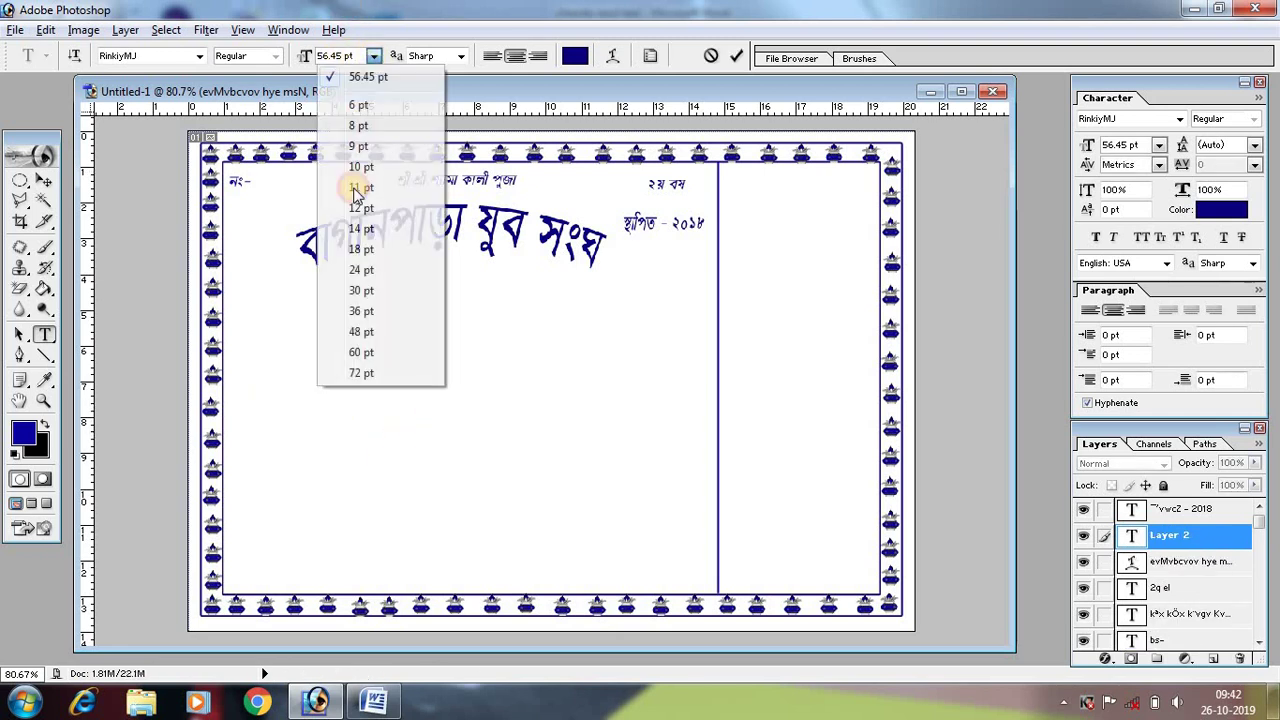
pyautogui.click(360, 250)
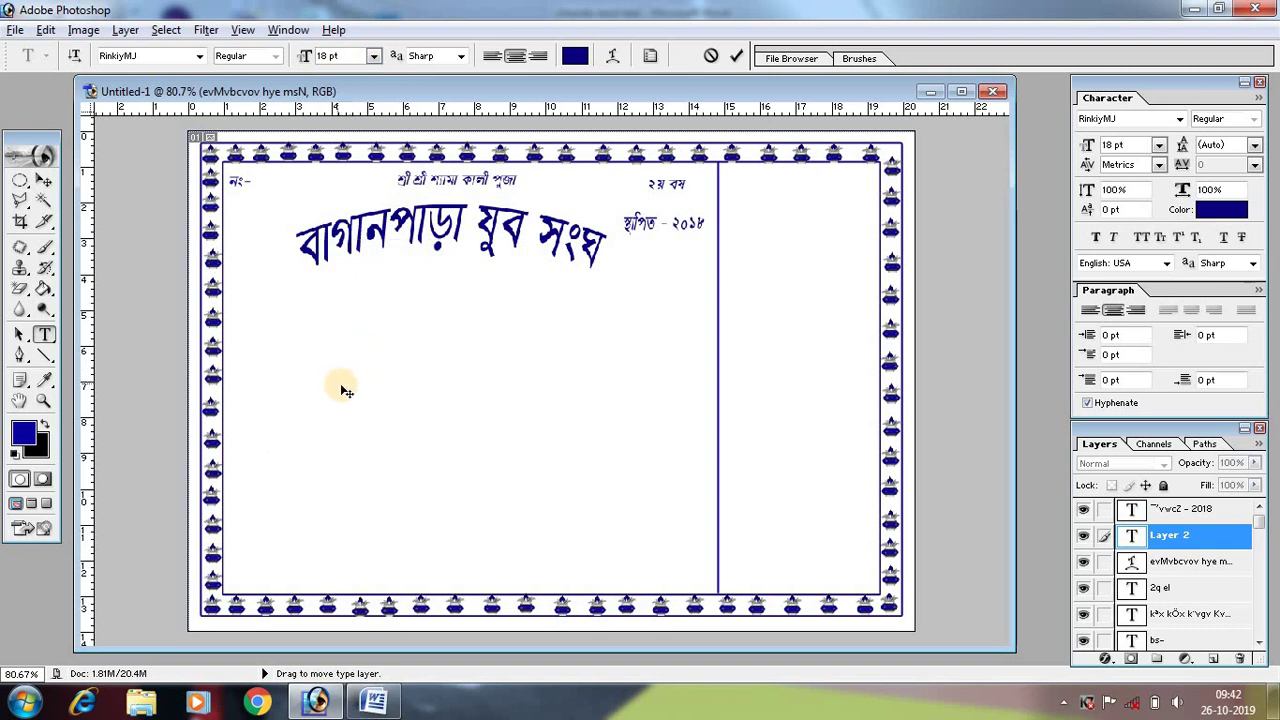
pyautogui.hotkey('ctrl', 'v')
# Enlarge the address line and position it centred just under the club name.
pyautogui.moveTo(427, 480); pyautogui.dragTo(587, 371)
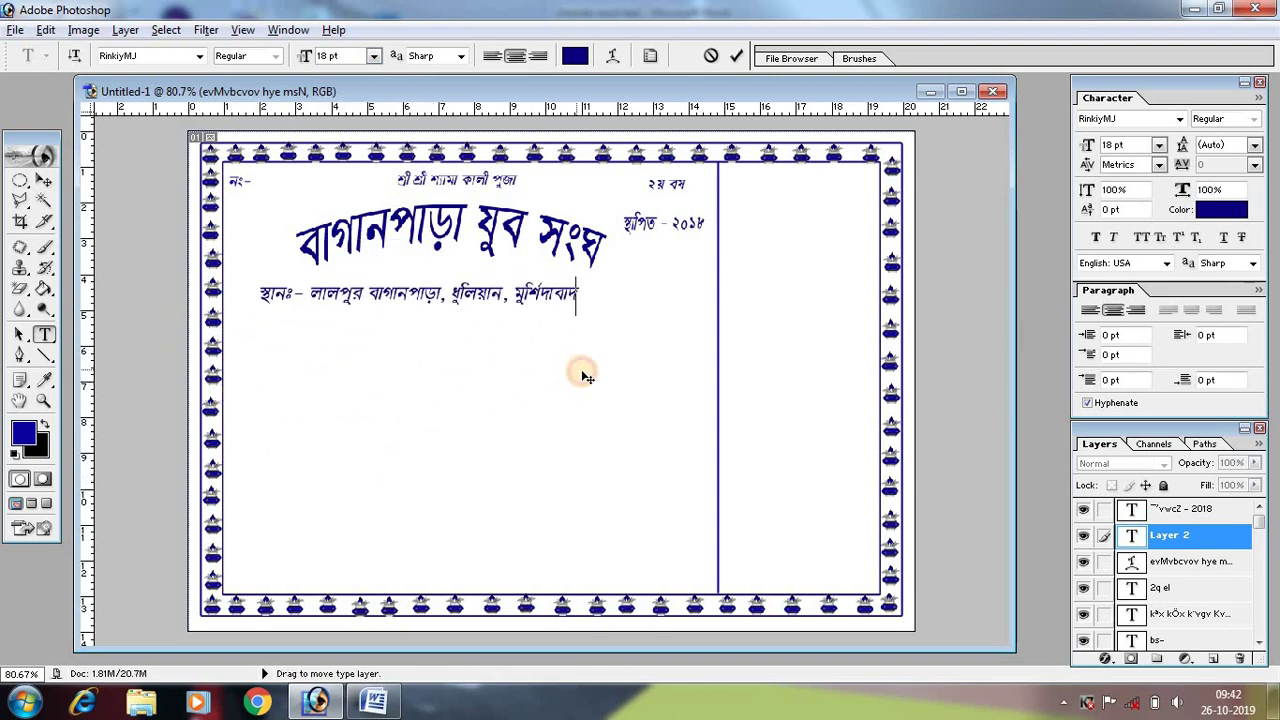
pyautogui.click(43, 180)
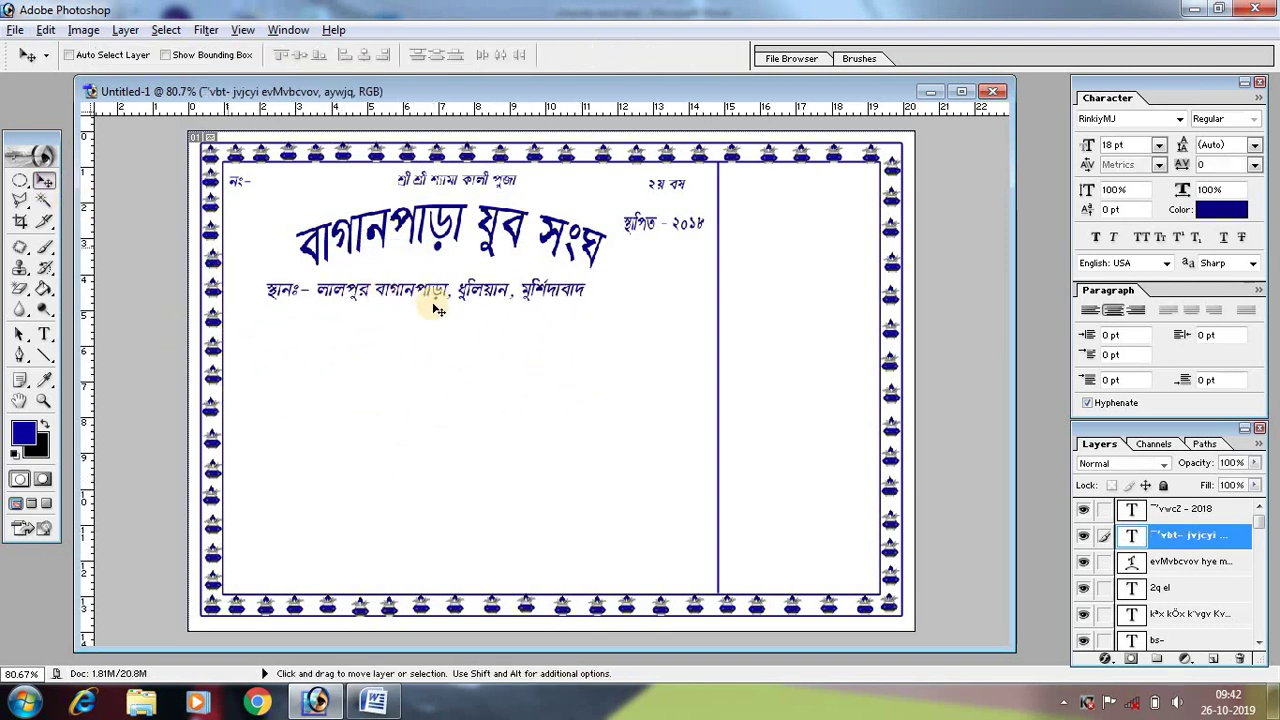
pyautogui.hotkey('ctrl', 't')
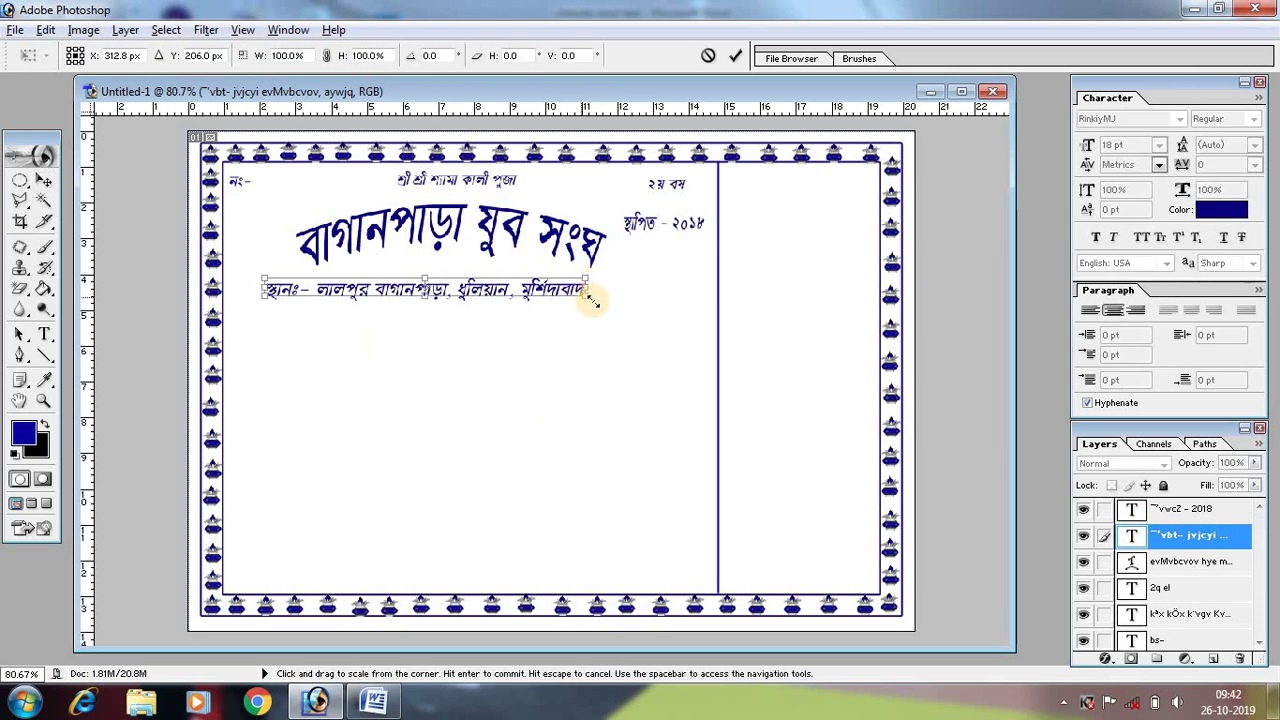
pyautogui.moveTo(583, 292); pyautogui.dragTo(683, 297)
pyautogui.press('Return')
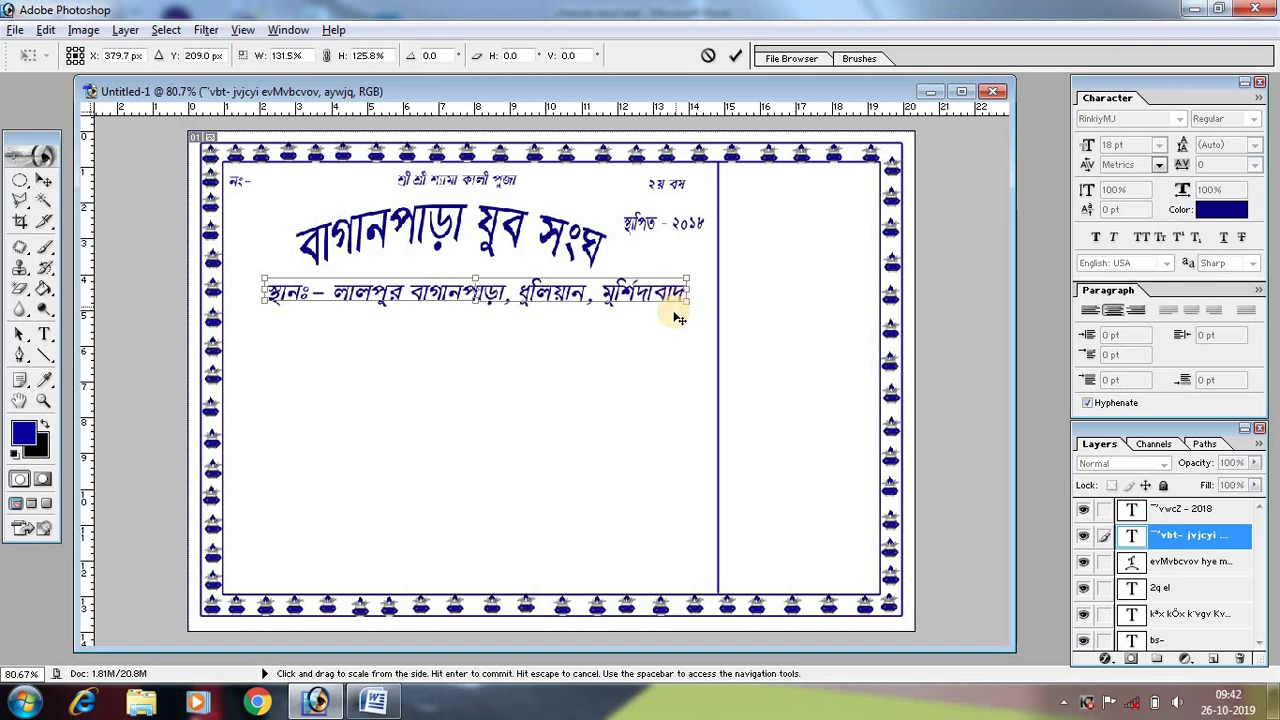
pyautogui.moveTo(632, 280); pyautogui.dragTo(628, 270)
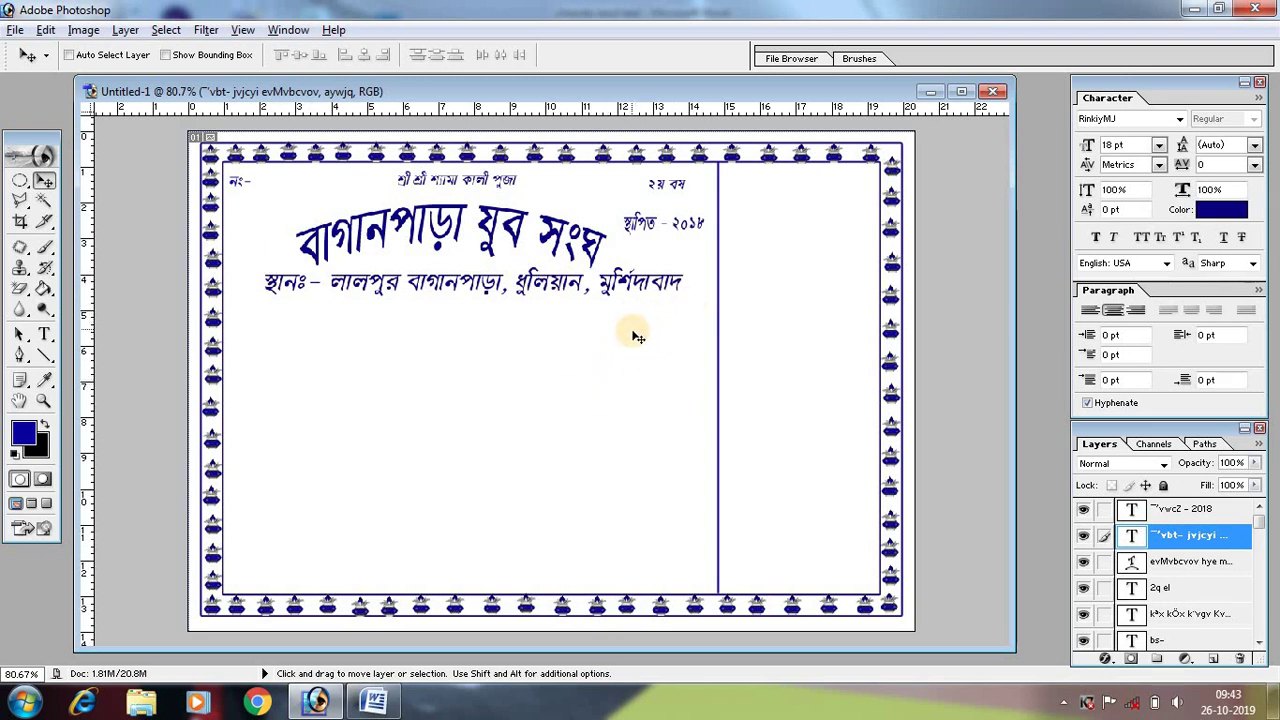
pyautogui.click(400, 705)
# Copy তারিখ...... from Word and paste it as new text on the card.
pyautogui.moveTo(360, 494); pyautogui.dragTo(436, 494)
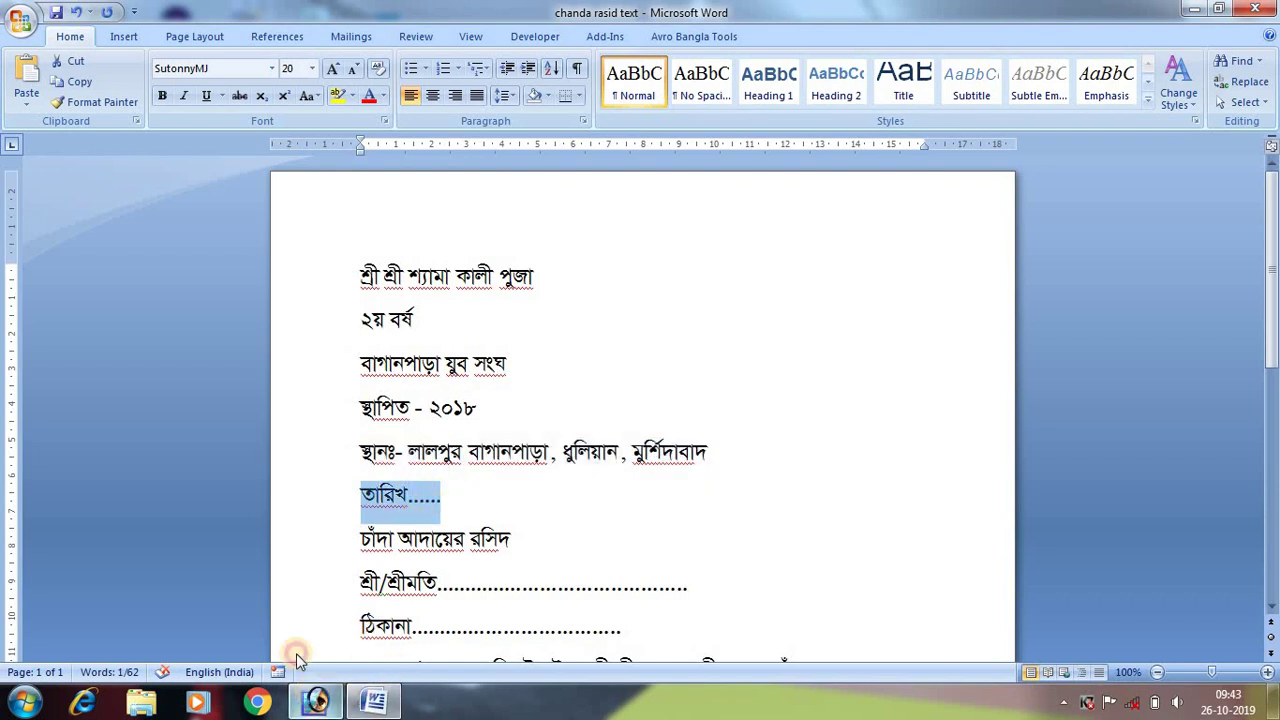
pyautogui.click(316, 700)
pyautogui.click(43, 334)
pyautogui.click(303, 438)
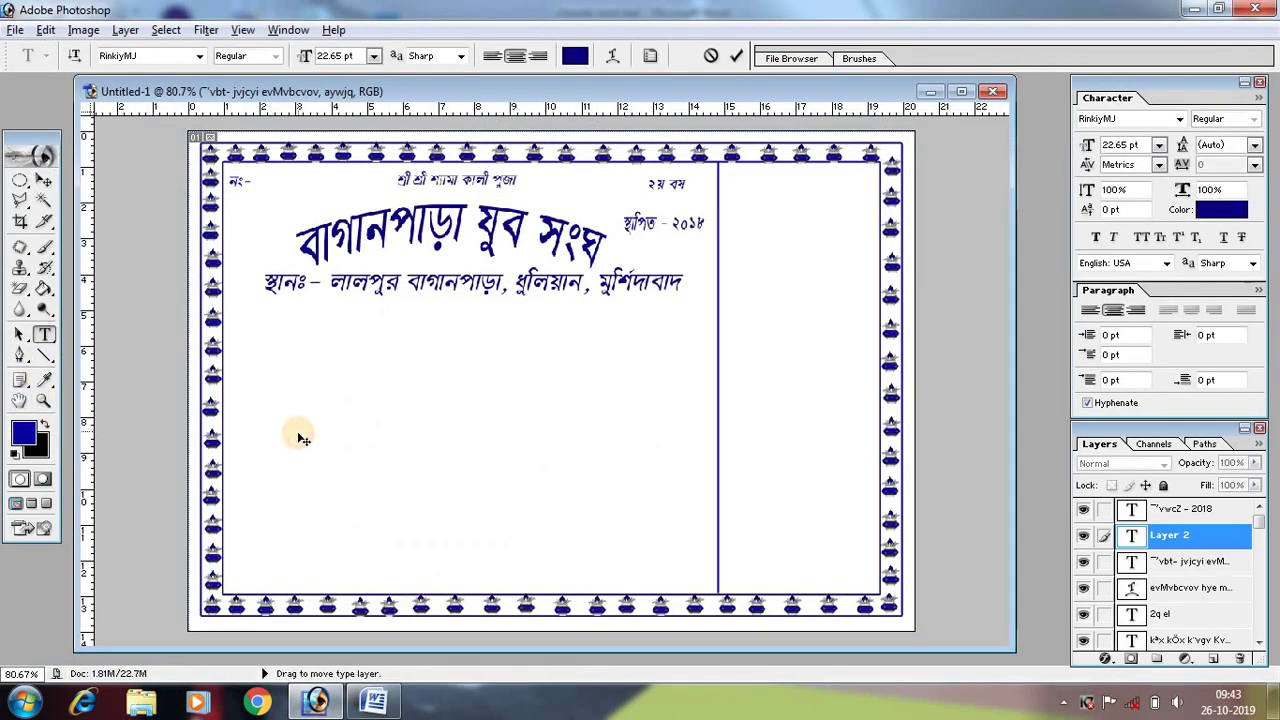
pyautogui.hotkey('ctrl', 'v')
# Set the date text size to 14 pt.
pyautogui.moveTo(357, 448)
pyautogui.mouseDown()
pyautogui.moveTo(465, 342)
pyautogui.moveTo(553, 345)
pyautogui.mouseUp()
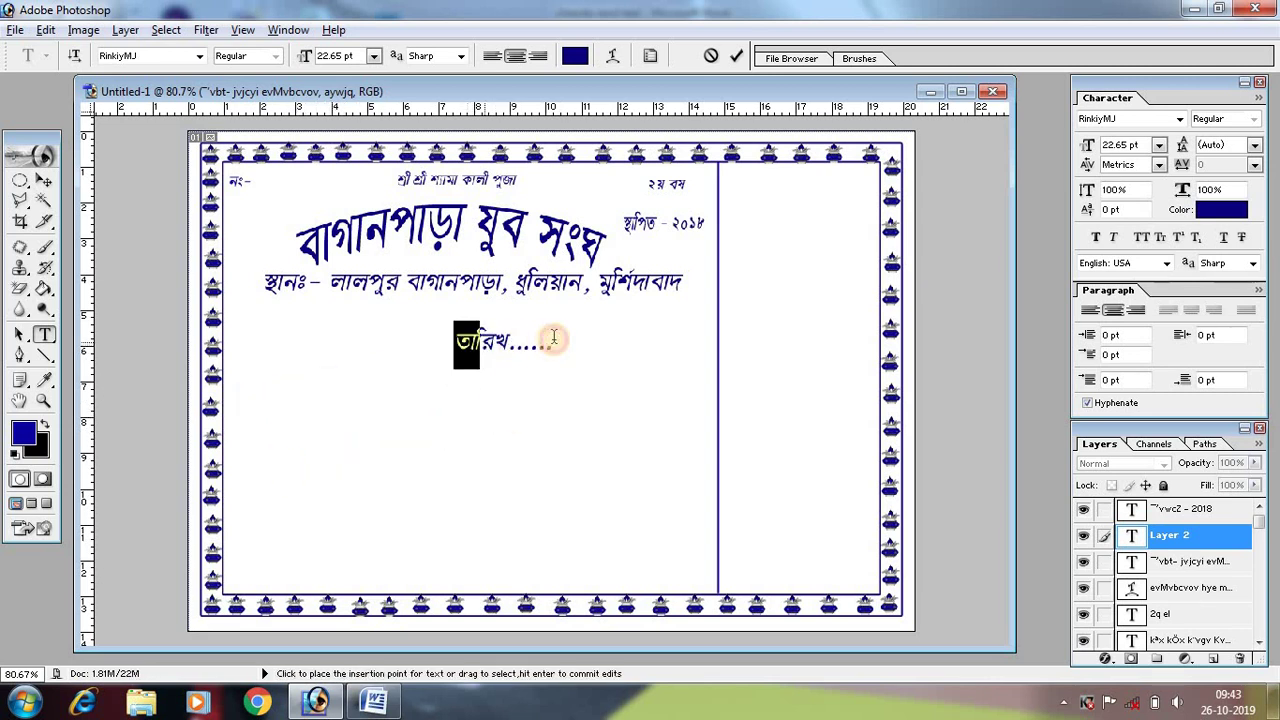
pyautogui.click(373, 56)
pyautogui.click(357, 229)
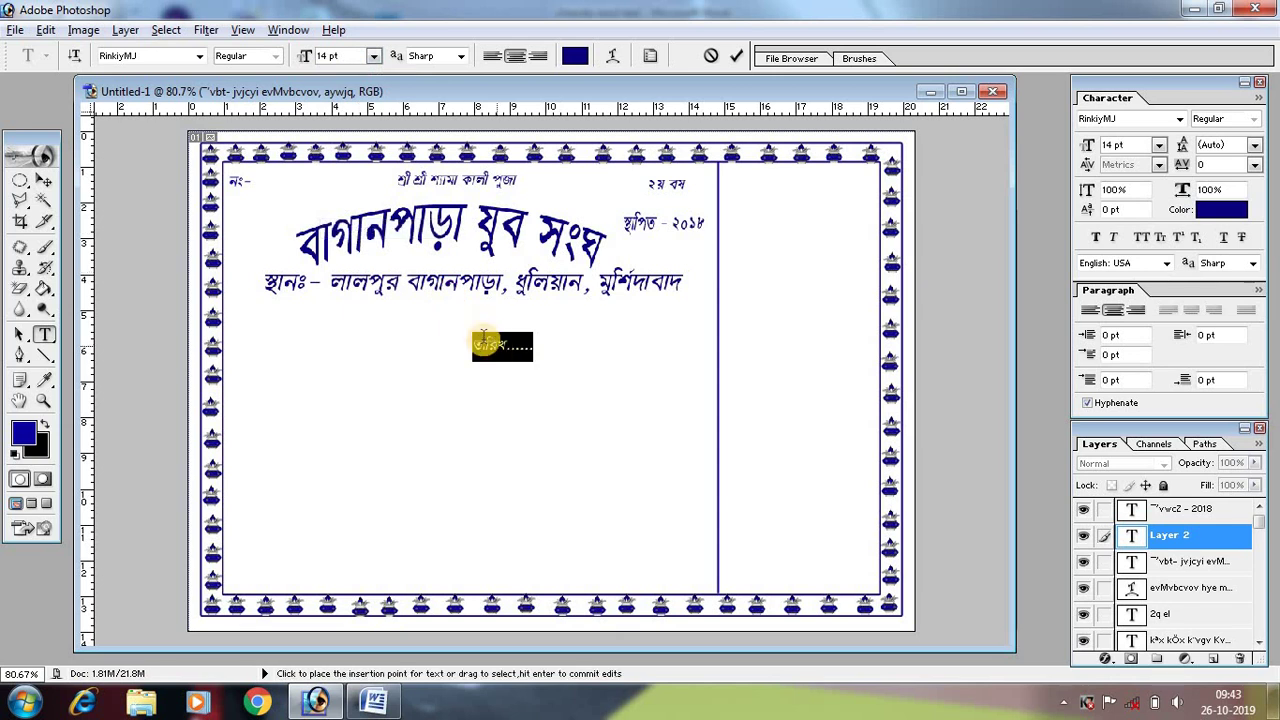
pyautogui.click(373, 56)
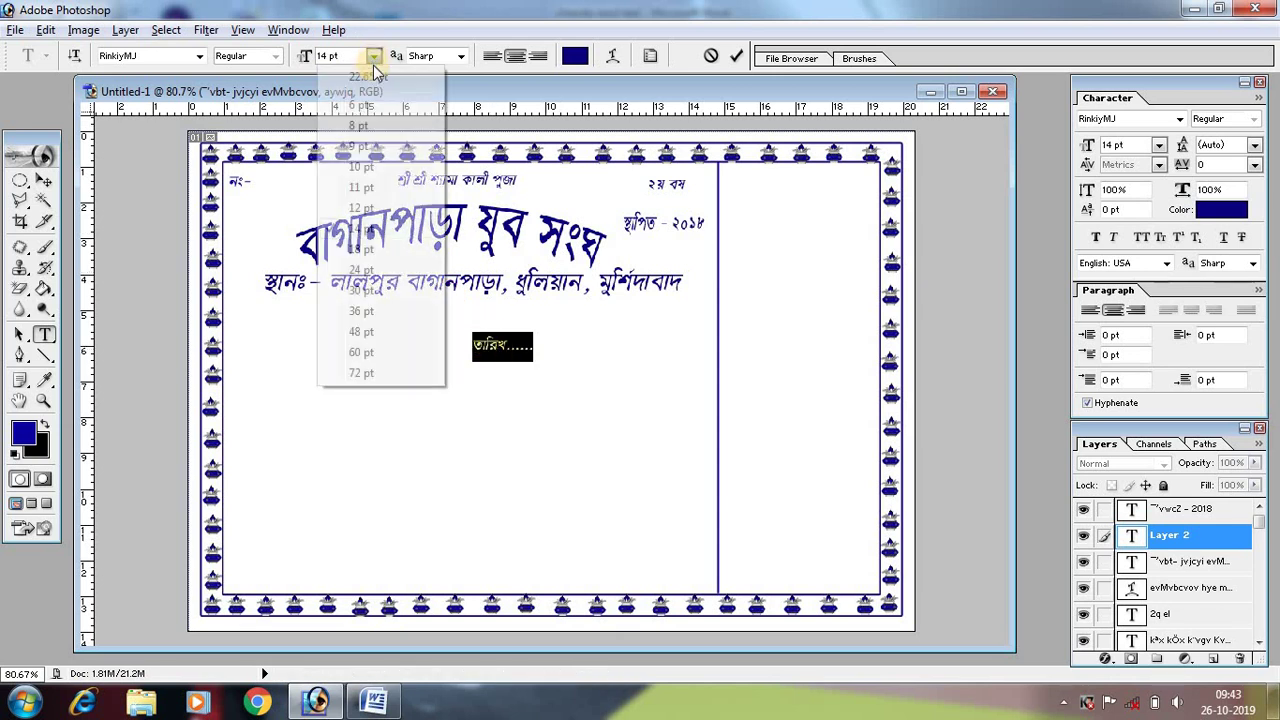
pyautogui.click(355, 249)
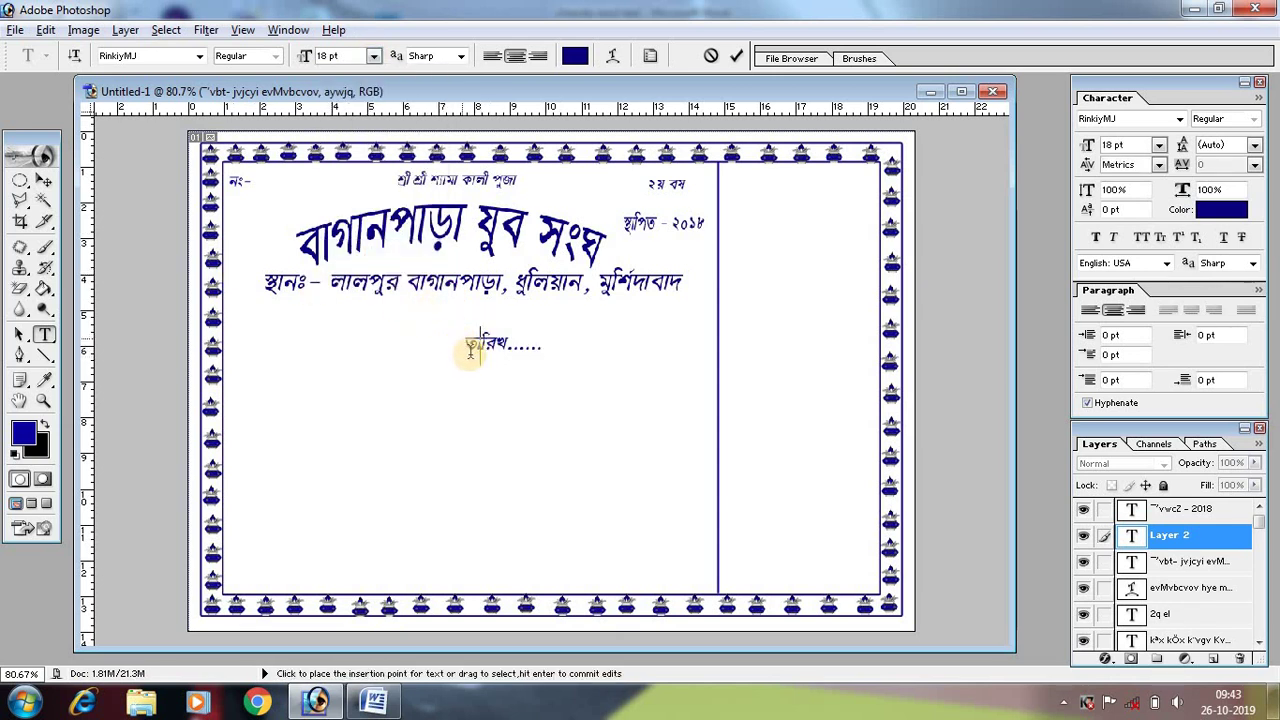
pyautogui.moveTo(470, 350); pyautogui.dragTo(543, 340)
pyautogui.click(373, 57)
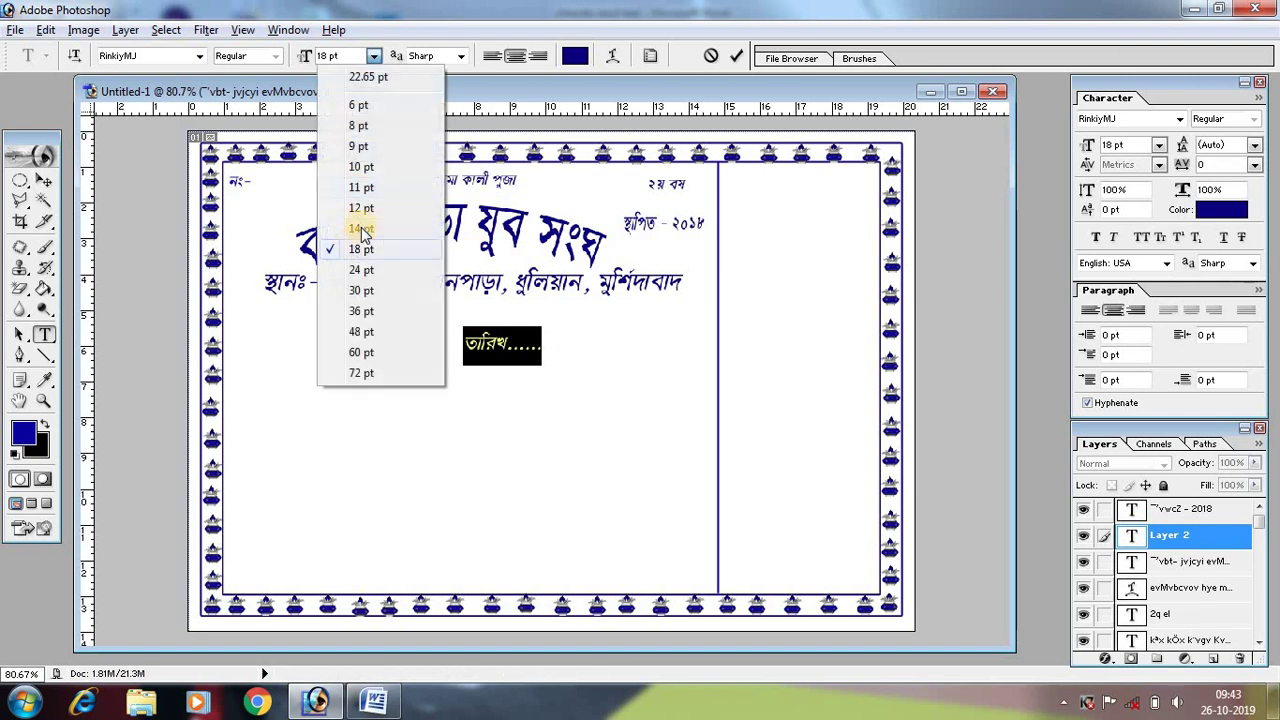
pyautogui.click(355, 227)
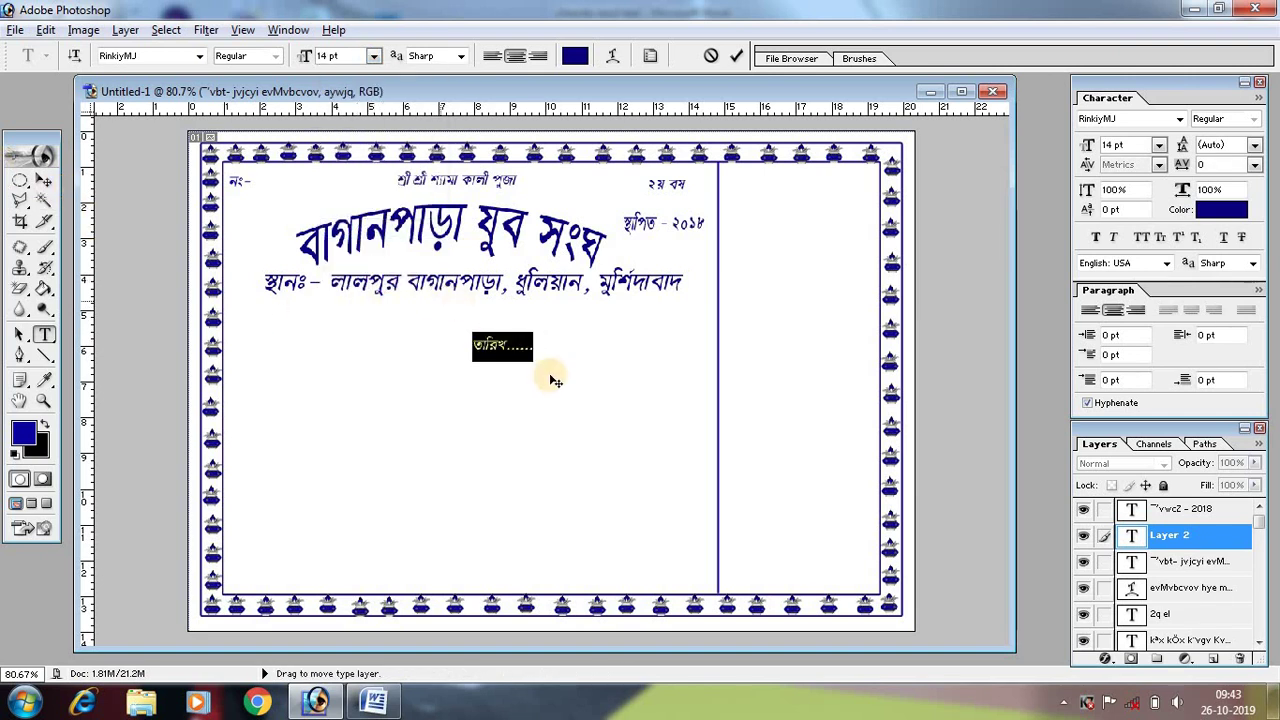
# Place the date line right-aligned just below the address.
pyautogui.moveTo(554, 425); pyautogui.dragTo(656, 393)
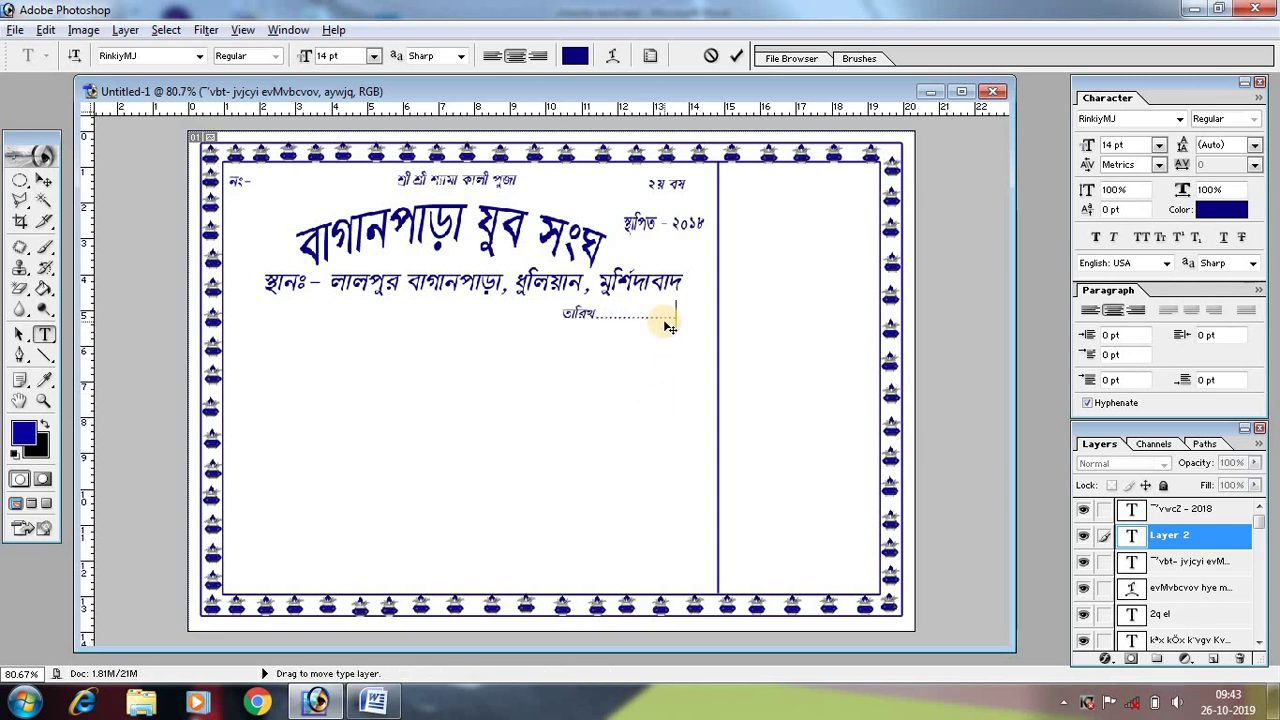
pyautogui.moveTo(660, 343); pyautogui.dragTo(684, 350)
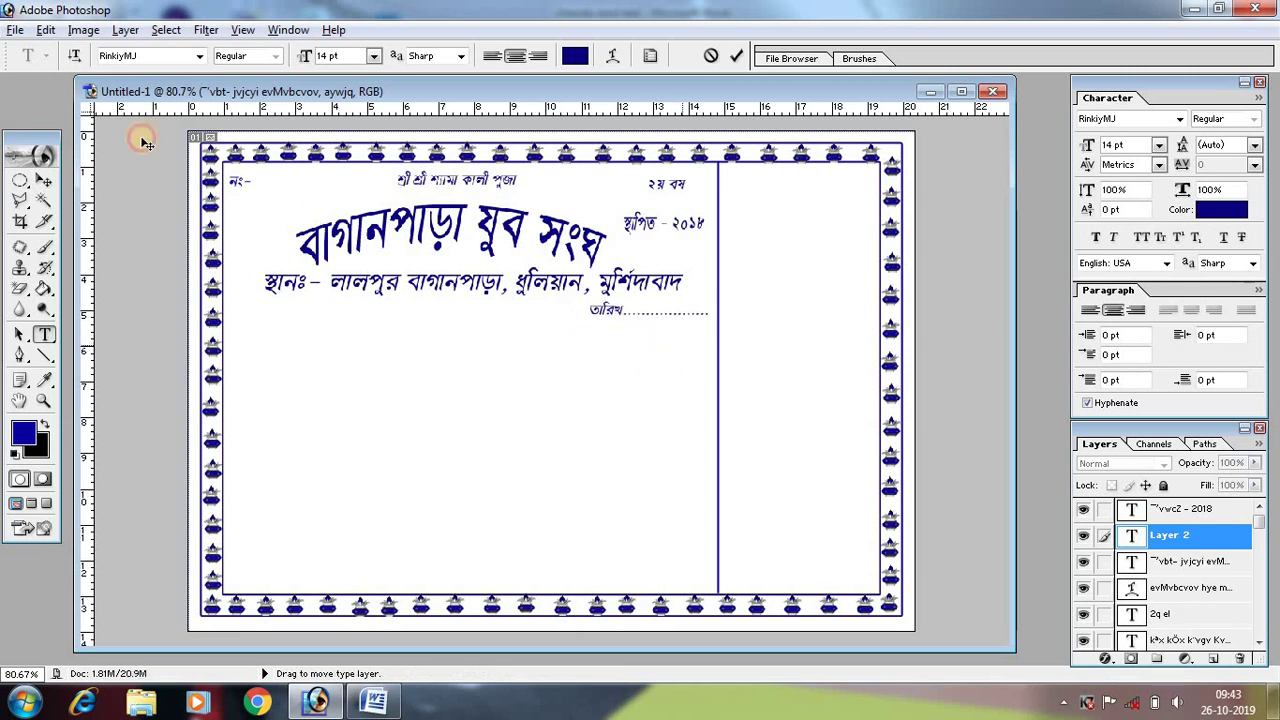
pyautogui.click(44, 181)
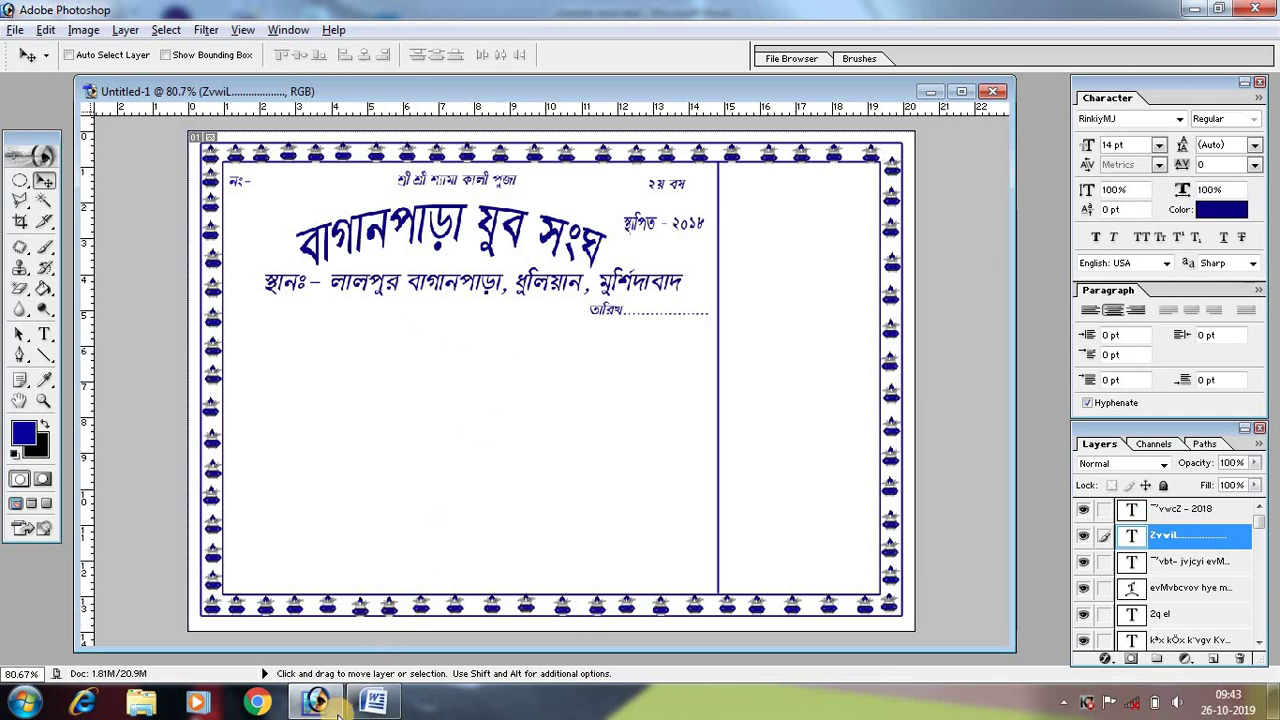
# Copy চাঁদা আদায়ের রসিদ from Word and paste it below the date line.
pyautogui.click(373, 702)
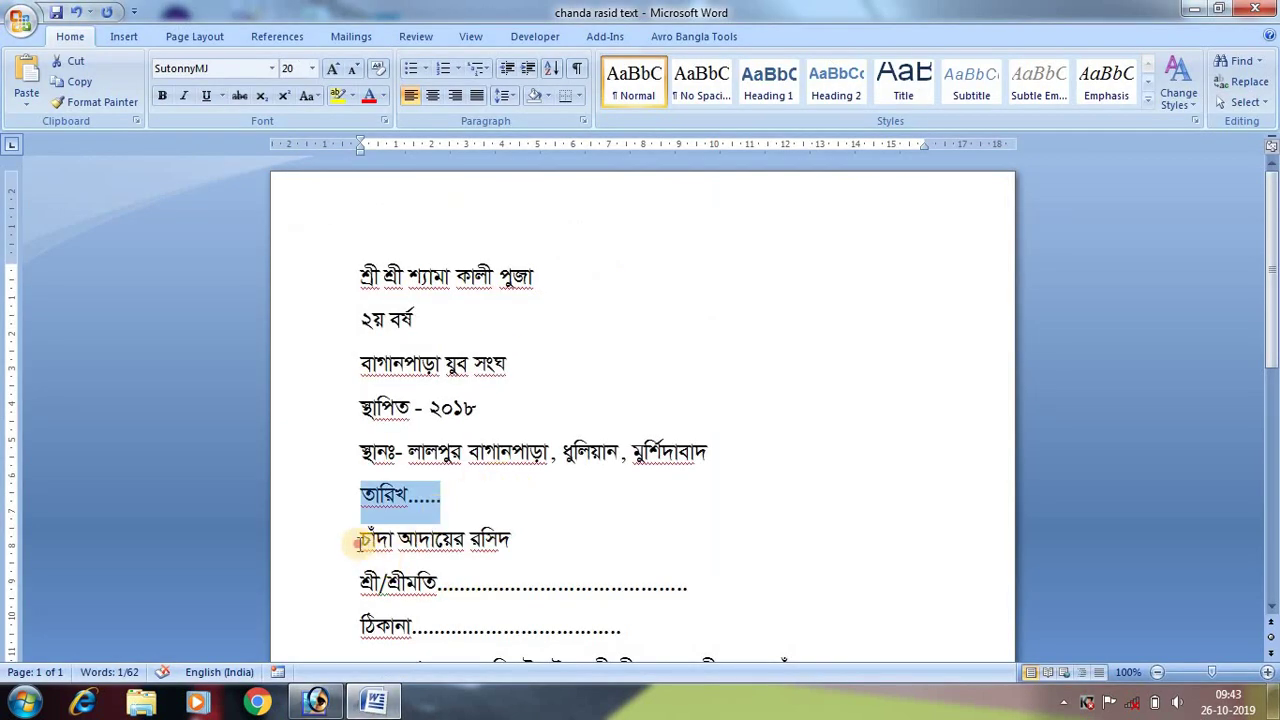
pyautogui.moveTo(358, 542); pyautogui.dragTo(510, 540)
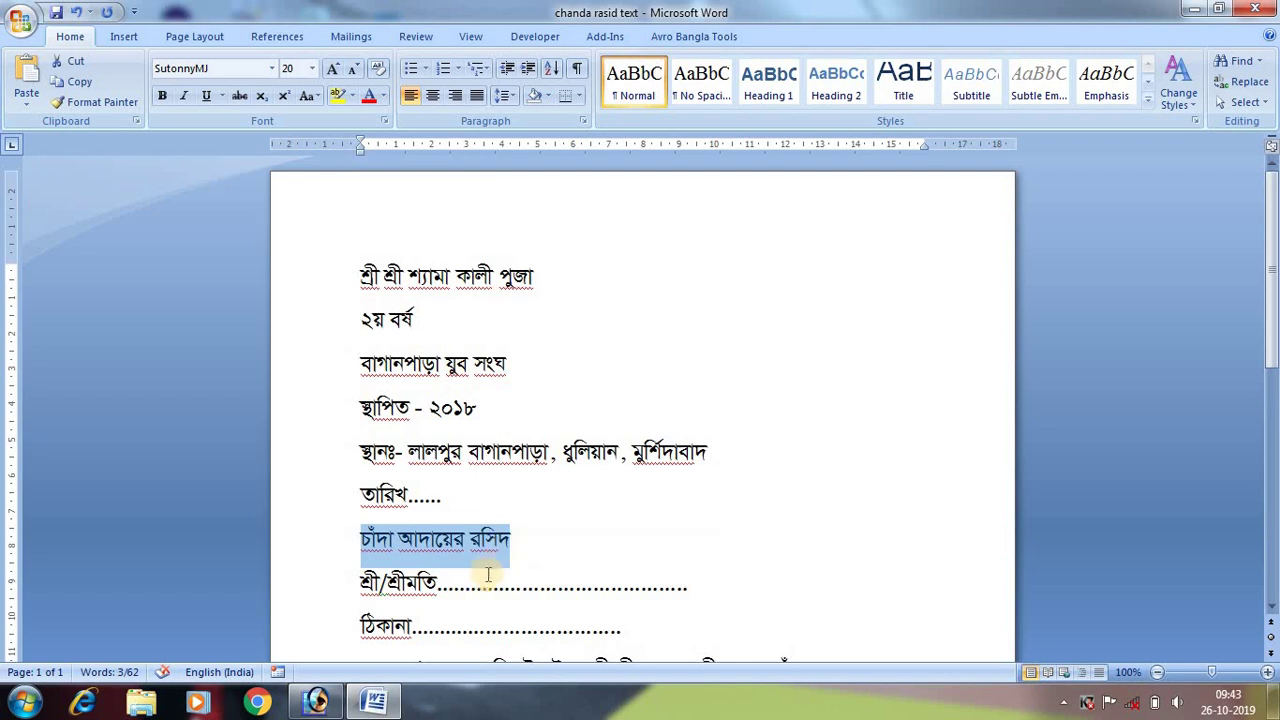
pyautogui.click(320, 705)
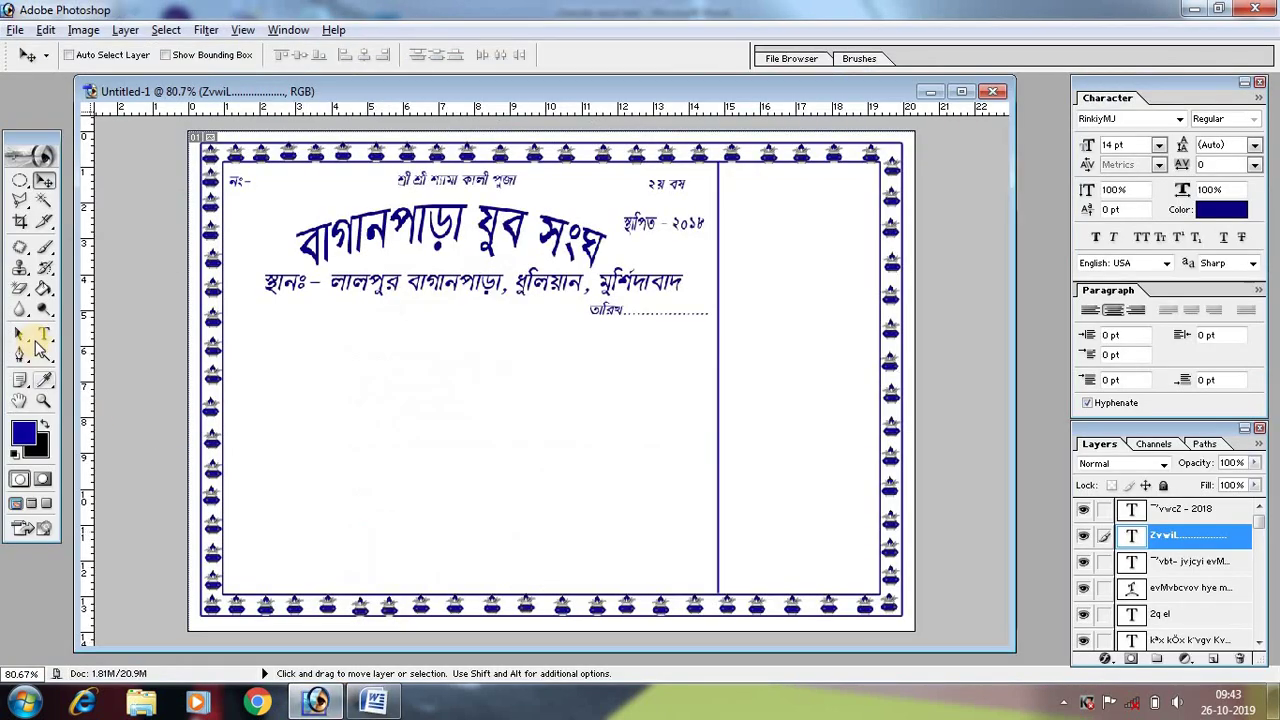
pyautogui.click(43, 335)
pyautogui.click(305, 443)
pyautogui.hotkey('ctrl', 'v')
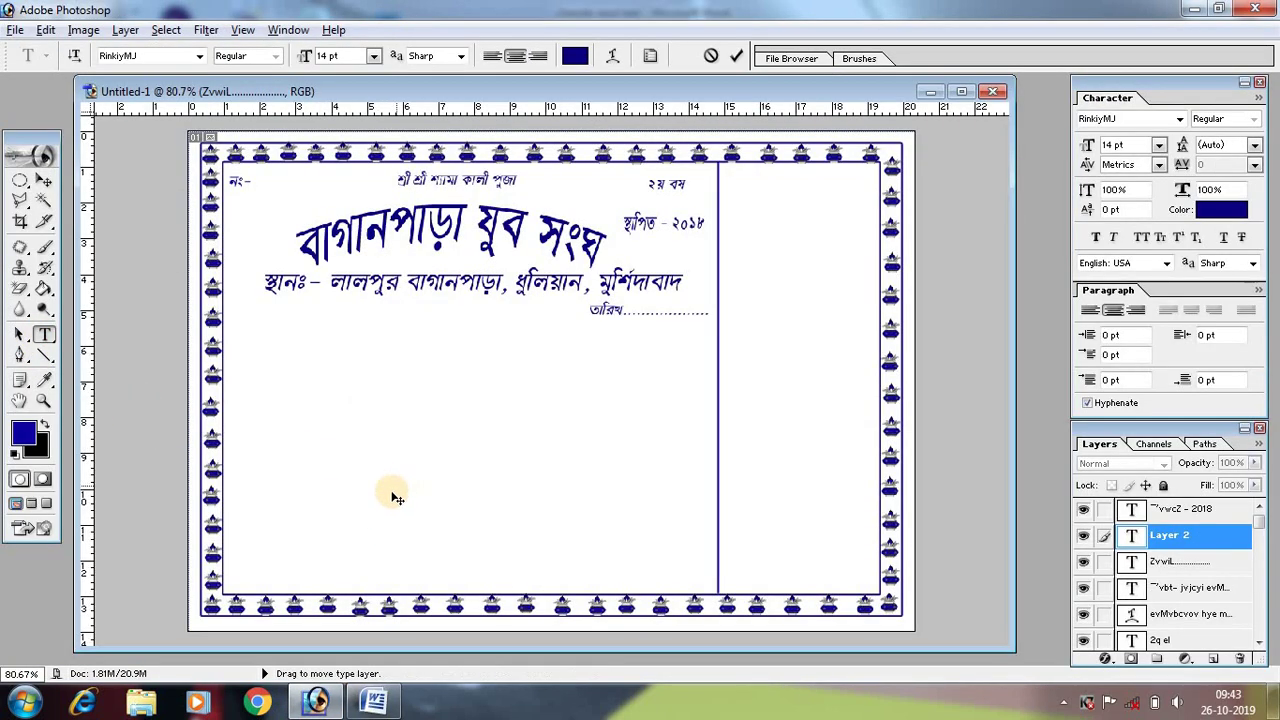
pyautogui.moveTo(428, 498); pyautogui.dragTo(562, 416)
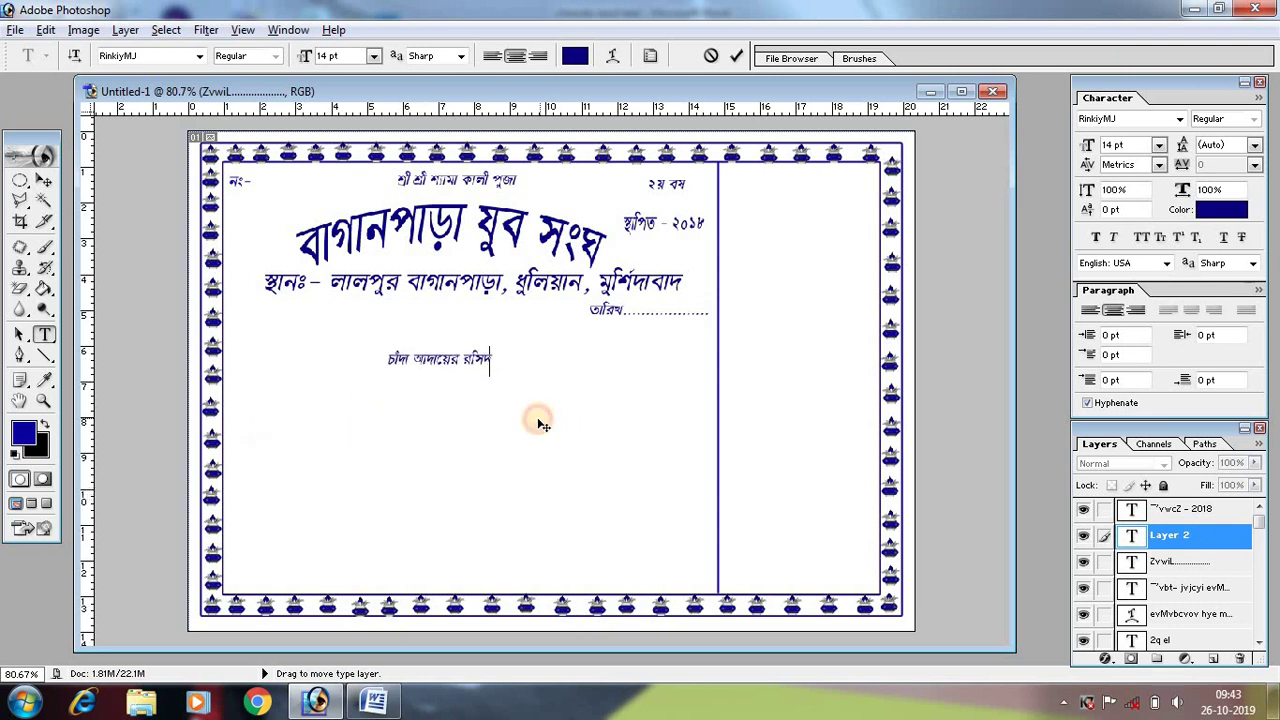
pyautogui.click(43, 181)
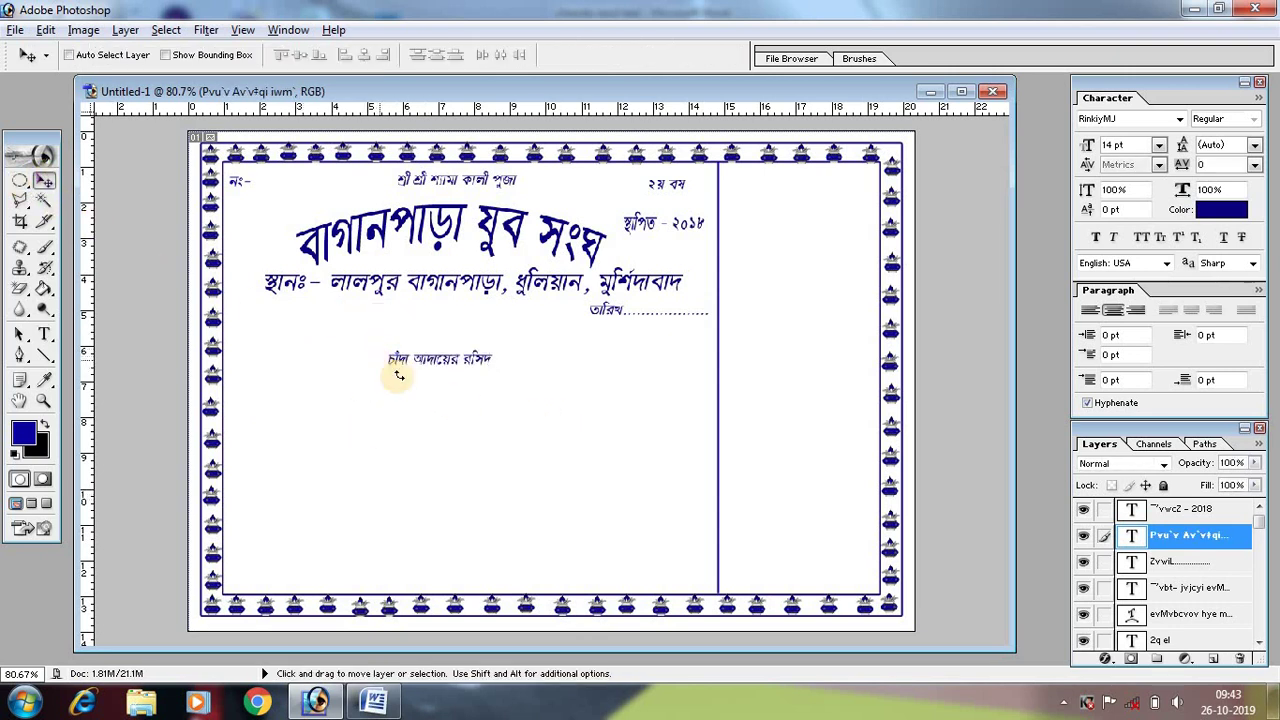
# Enlarge the চাঁদা আদায়ের রসিদ heading and make it Faux Bold.
pyautogui.hotkey('ctrl', 't')
pyautogui.moveTo(494, 368)
pyautogui.mouseDown()
pyautogui.moveTo(569, 372)
pyautogui.moveTo(472, 332)
pyautogui.moveTo(487, 338)
pyautogui.mouseUp()
pyautogui.press('Return')
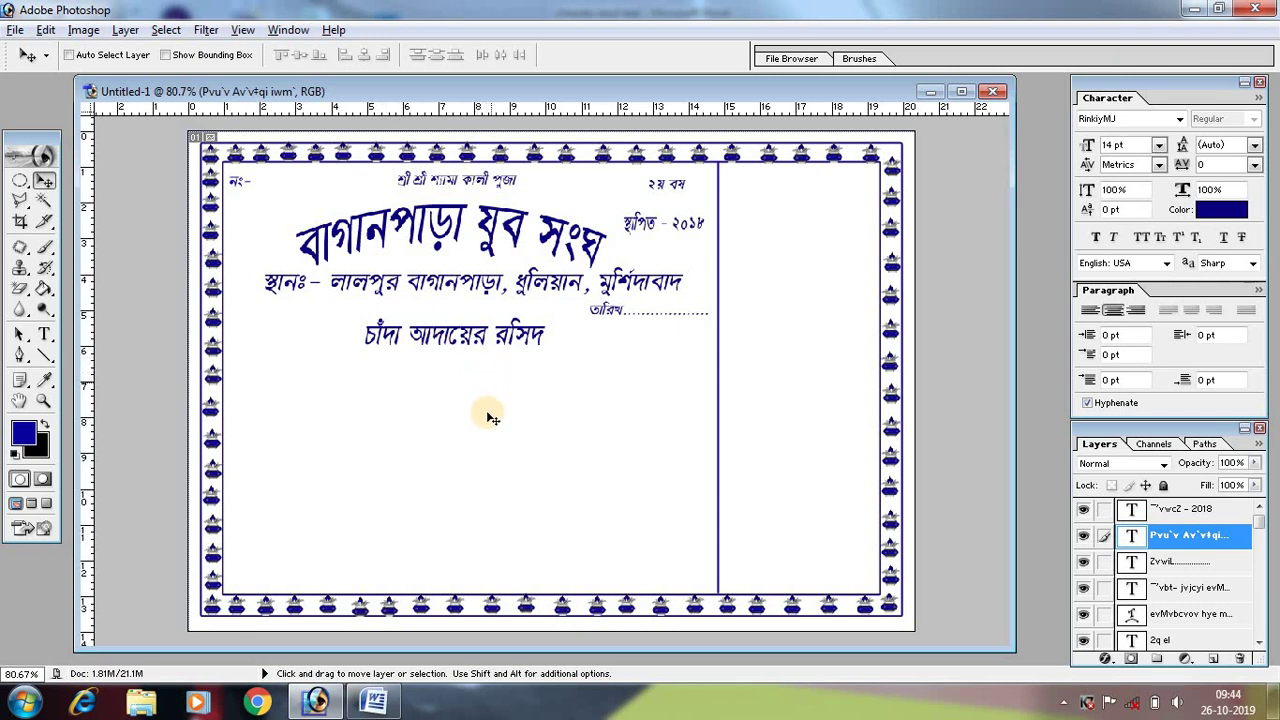
pyautogui.click(1094, 237)
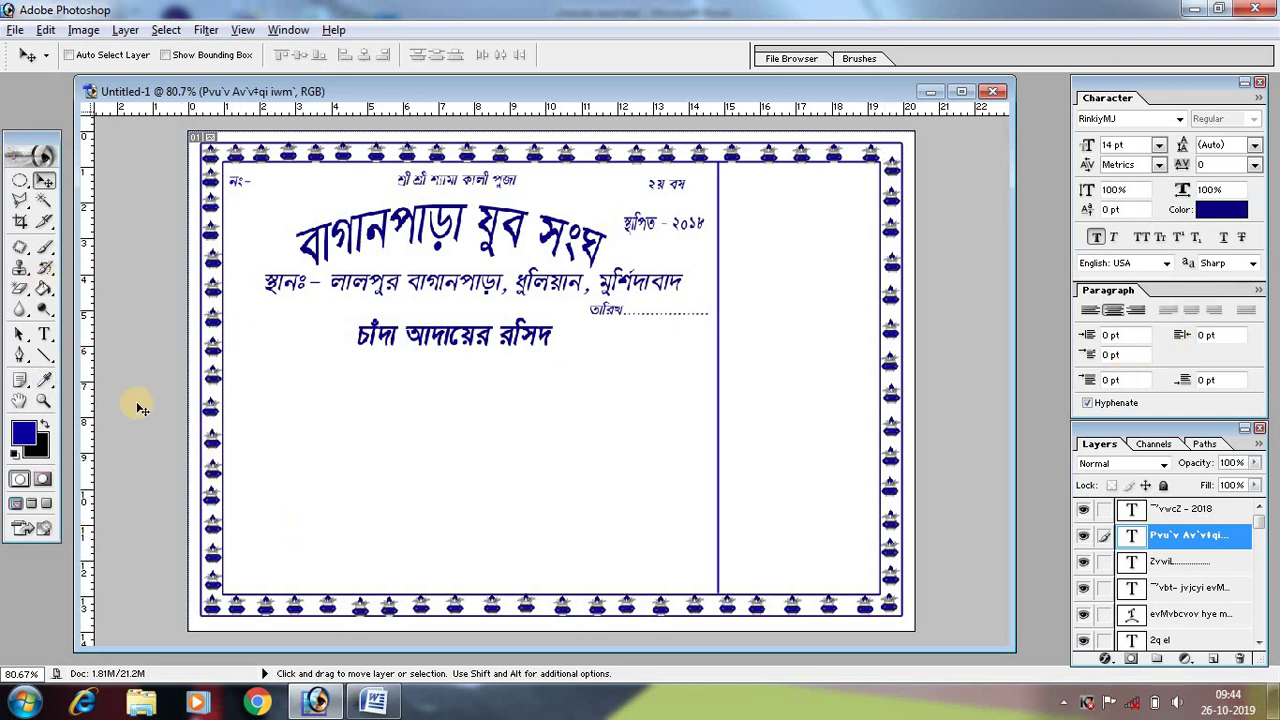
# Select the Word lines from শ্রী/শ্রীমতি through আদায়কারী for pasting into Photoshop.
pyautogui.click(374, 705)
pyautogui.scroll(-2, 483, 490)
pyautogui.scroll(-2, 420, 440)
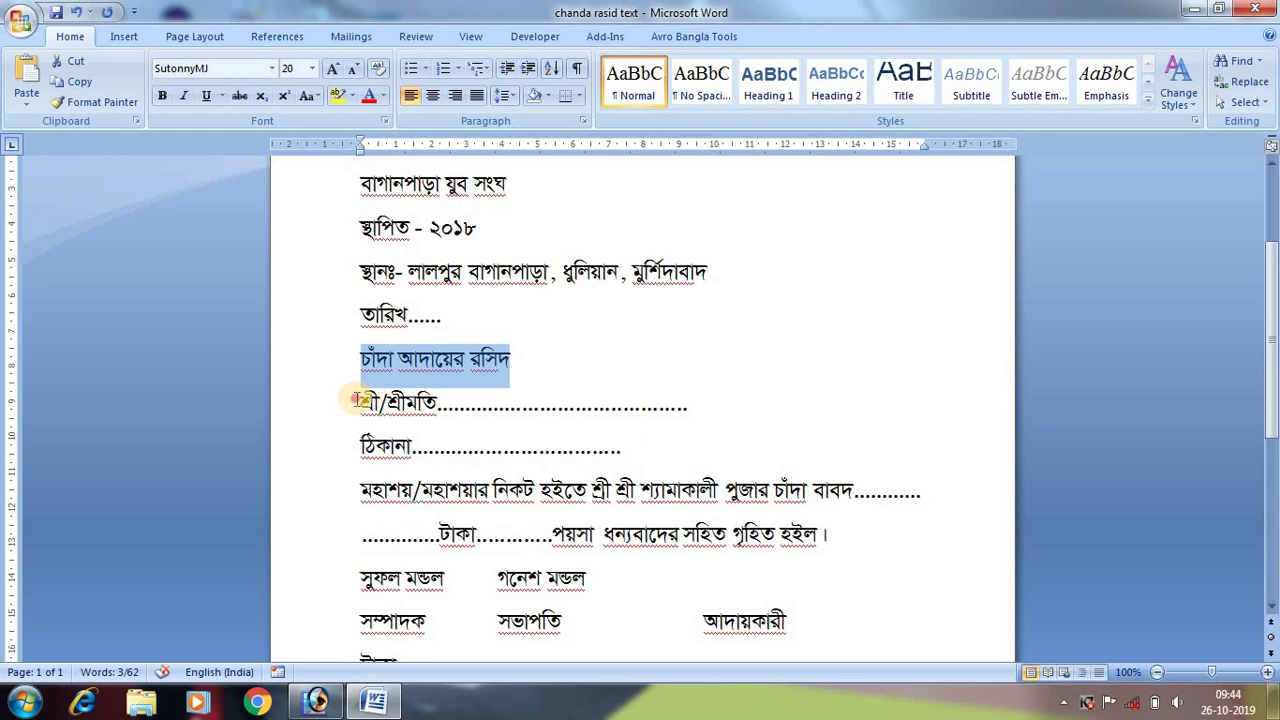
pyautogui.moveTo(358, 400)
pyautogui.mouseDown()
pyautogui.moveTo(790, 662)
pyautogui.moveTo(767, 555)
pyautogui.moveTo(800, 506)
pyautogui.moveTo(833, 400)
pyautogui.moveTo(820, 490)
pyautogui.mouseUp()
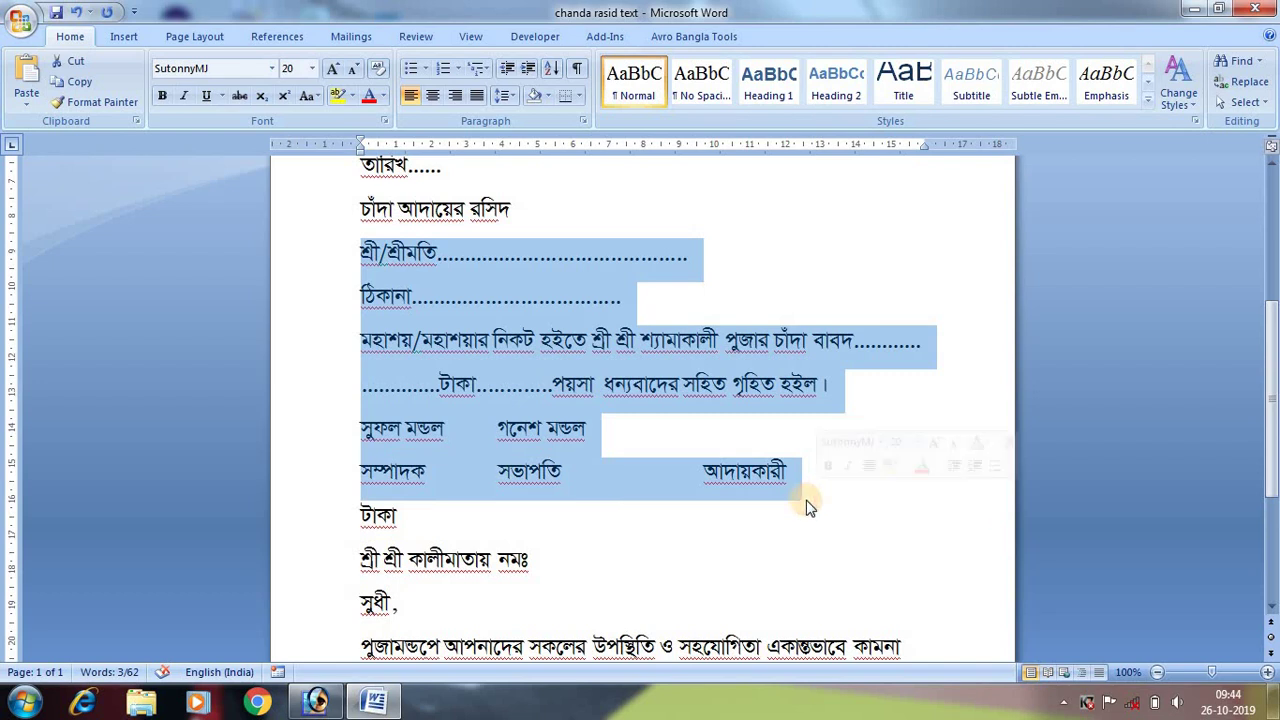
pyautogui.moveTo(819, 492); pyautogui.dragTo(808, 503)
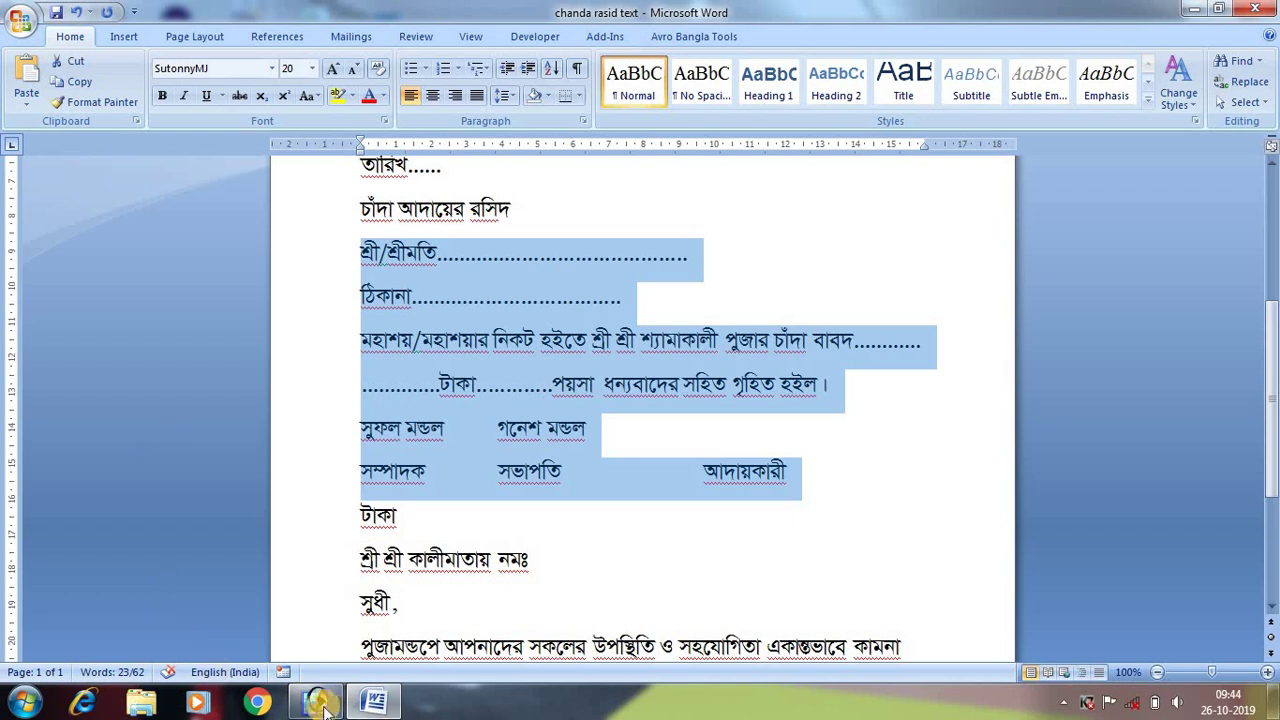
pyautogui.click(316, 702)
# Paste the donor-details block and move it up into the card.
pyautogui.click(43, 335)
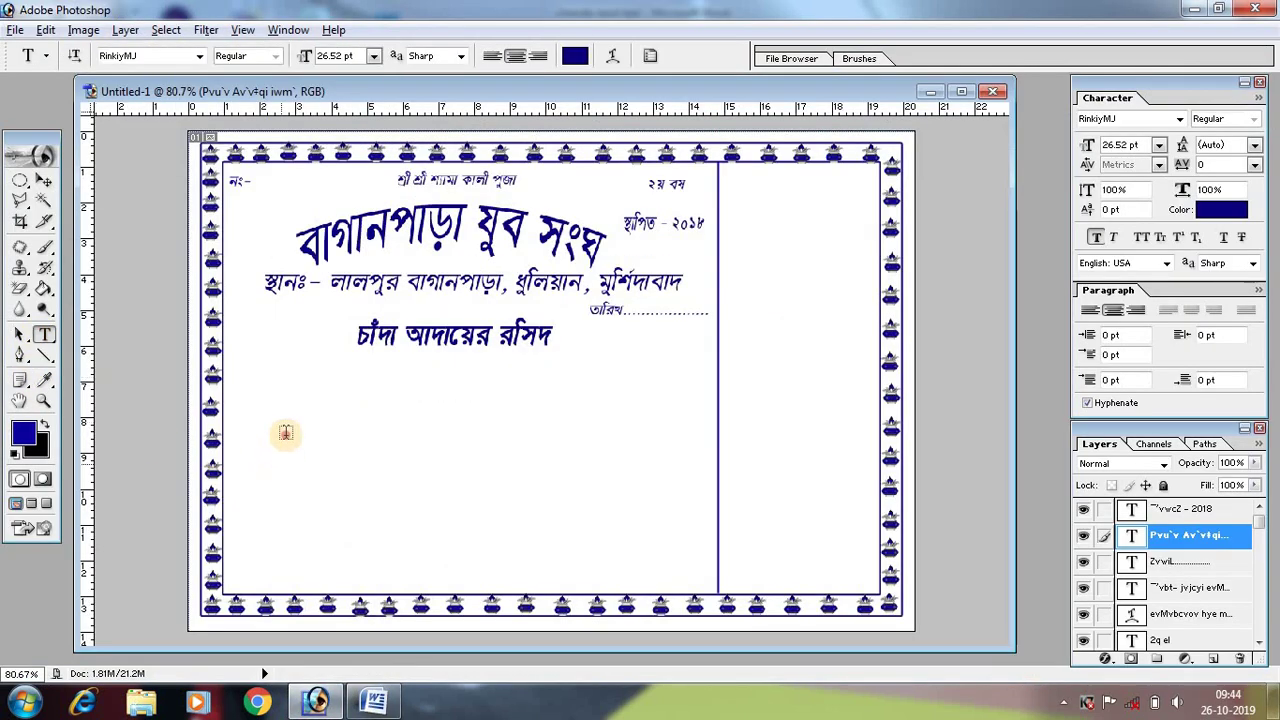
pyautogui.hotkey('ctrl', 'v')
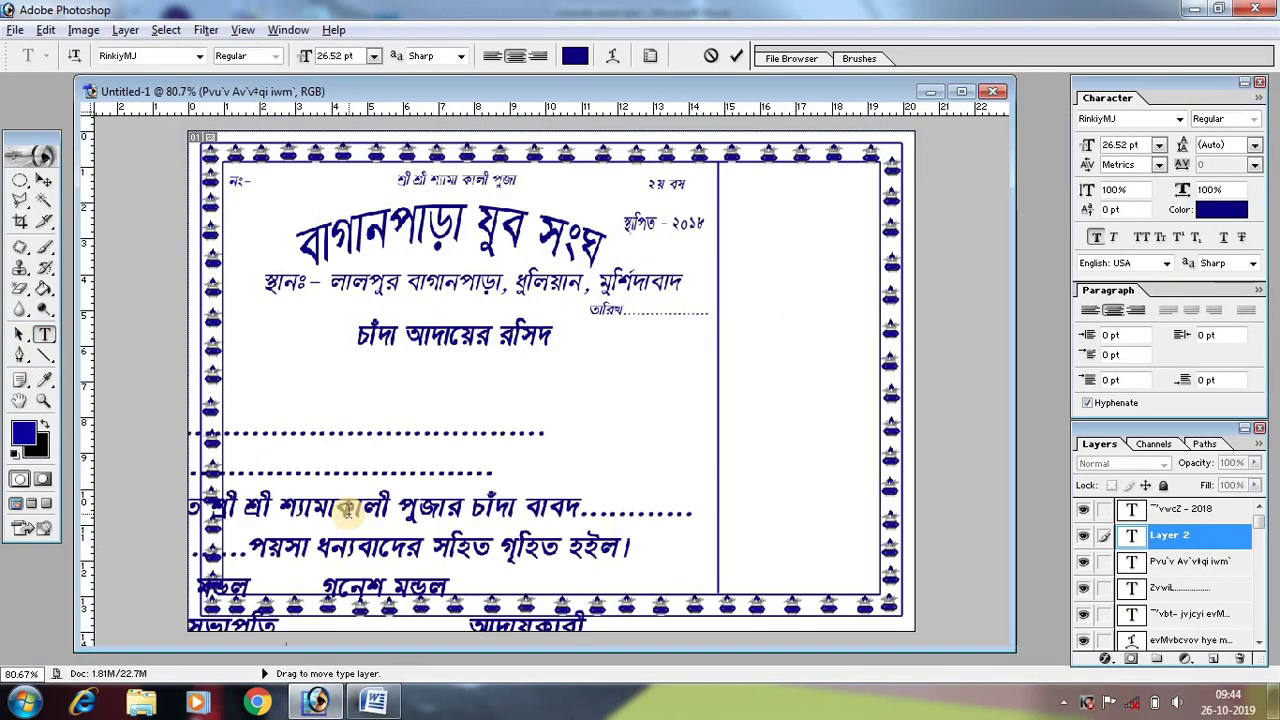
pyautogui.click(44, 180)
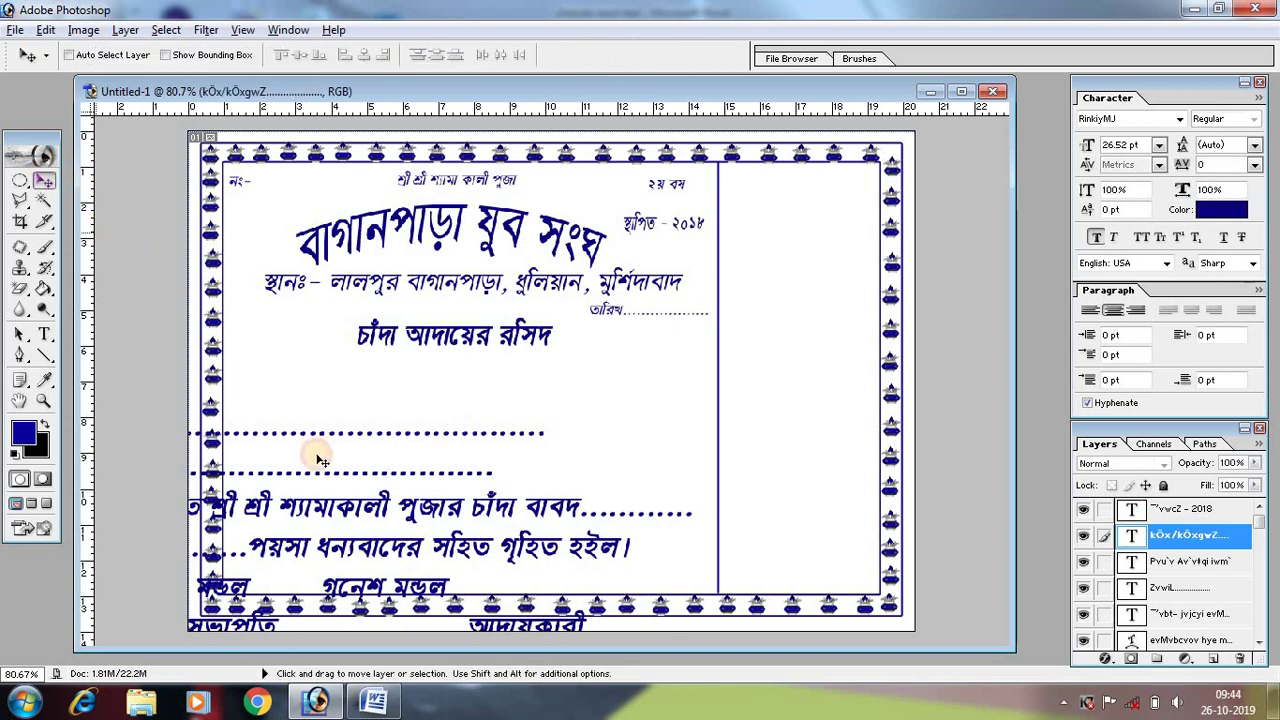
pyautogui.moveTo(330, 491); pyautogui.dragTo(520, 385)
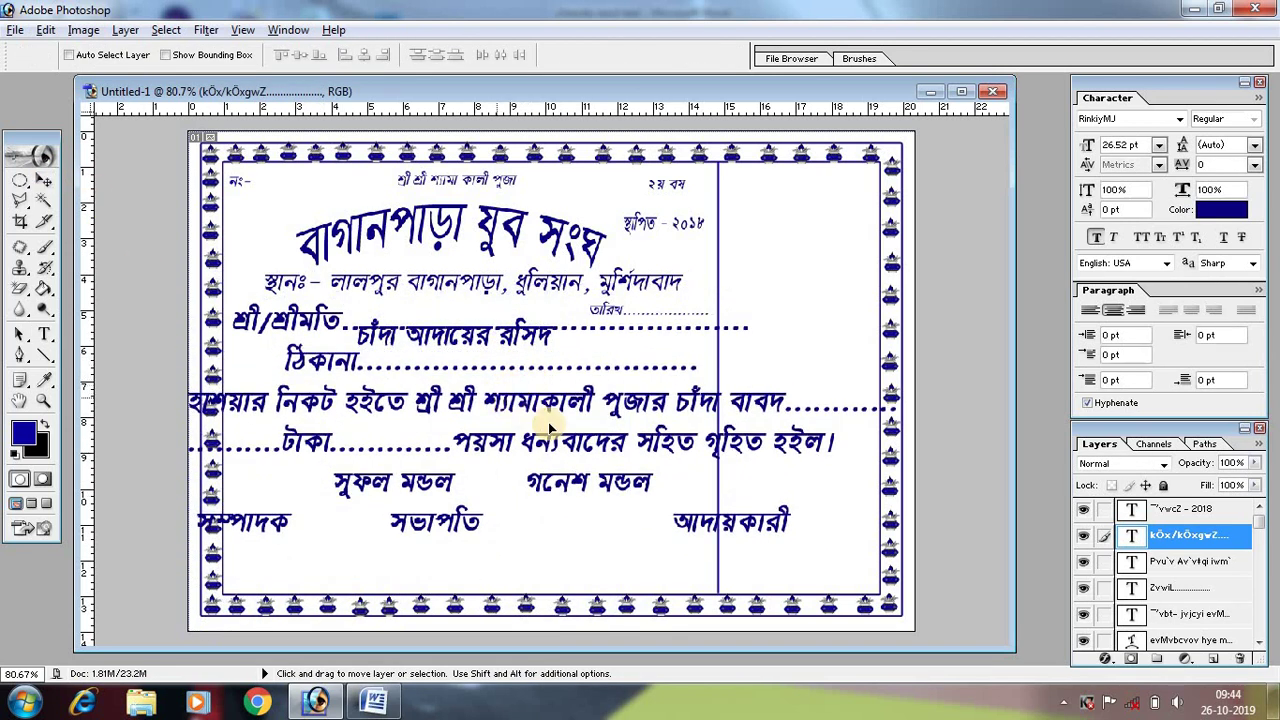
# Shrink the details block to fit the border, remove bold, and shift it left.
pyautogui.hotkey('ctrl', 't')
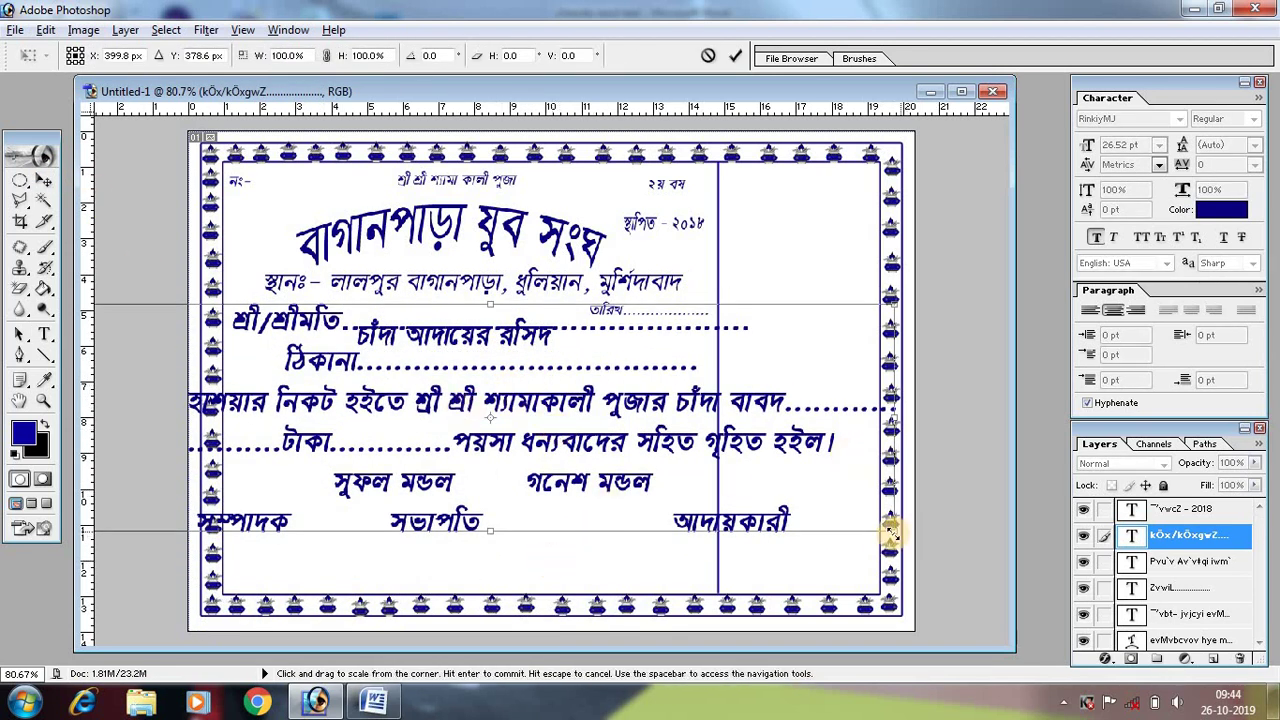
pyautogui.moveTo(897, 530)
pyautogui.mouseDown()
pyautogui.moveTo(590, 450)
pyautogui.moveTo(755, 483)
pyautogui.mouseUp()
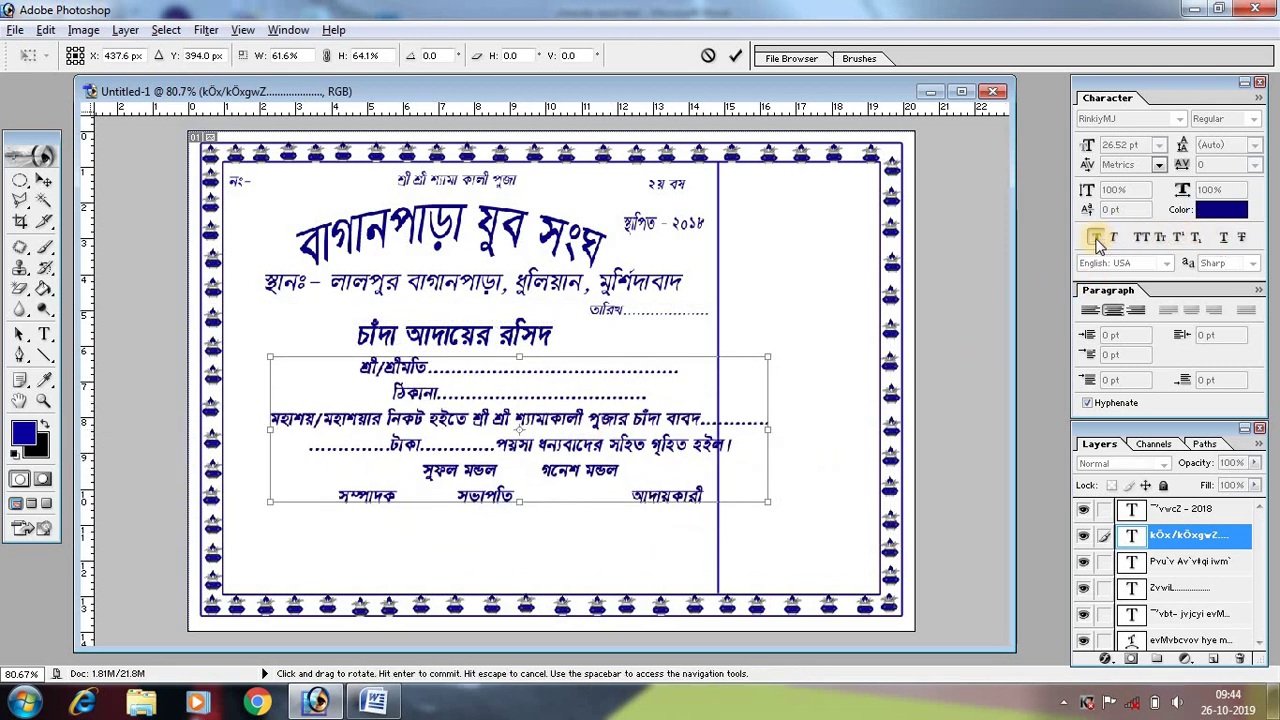
pyautogui.press('Return')
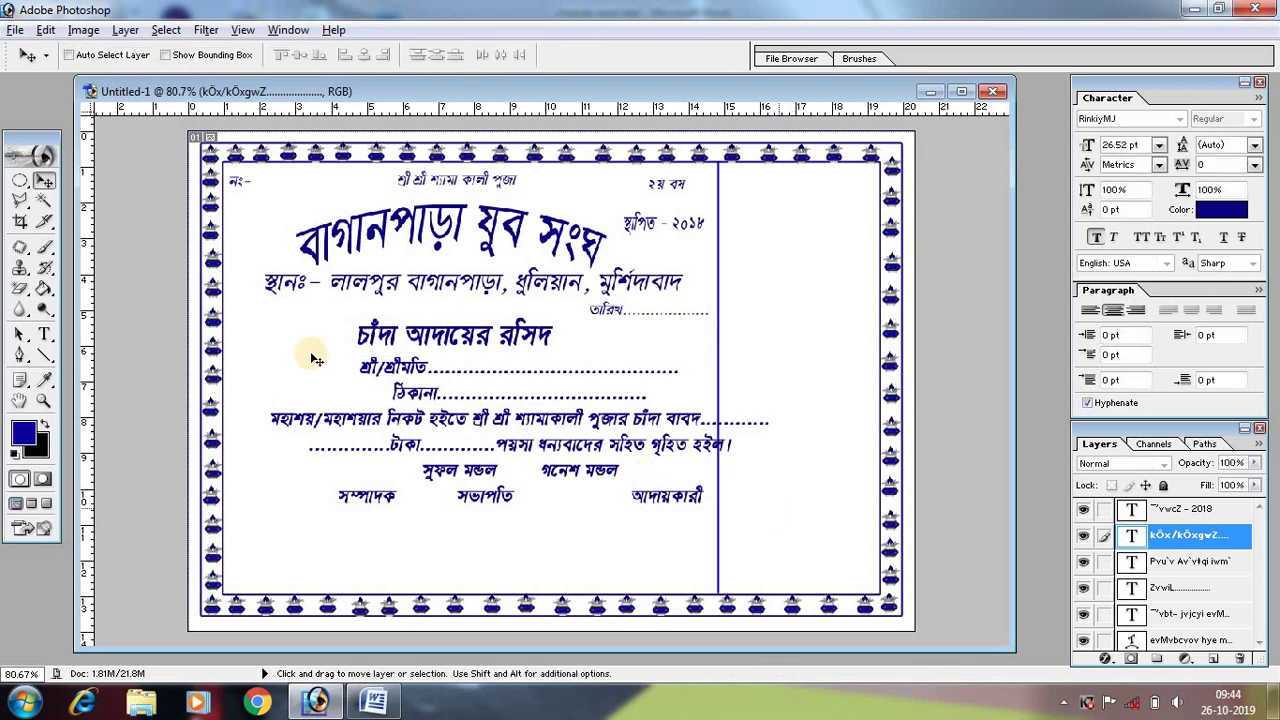
pyautogui.click(1096, 237)
pyautogui.moveTo(530, 541); pyautogui.dragTo(480, 545)
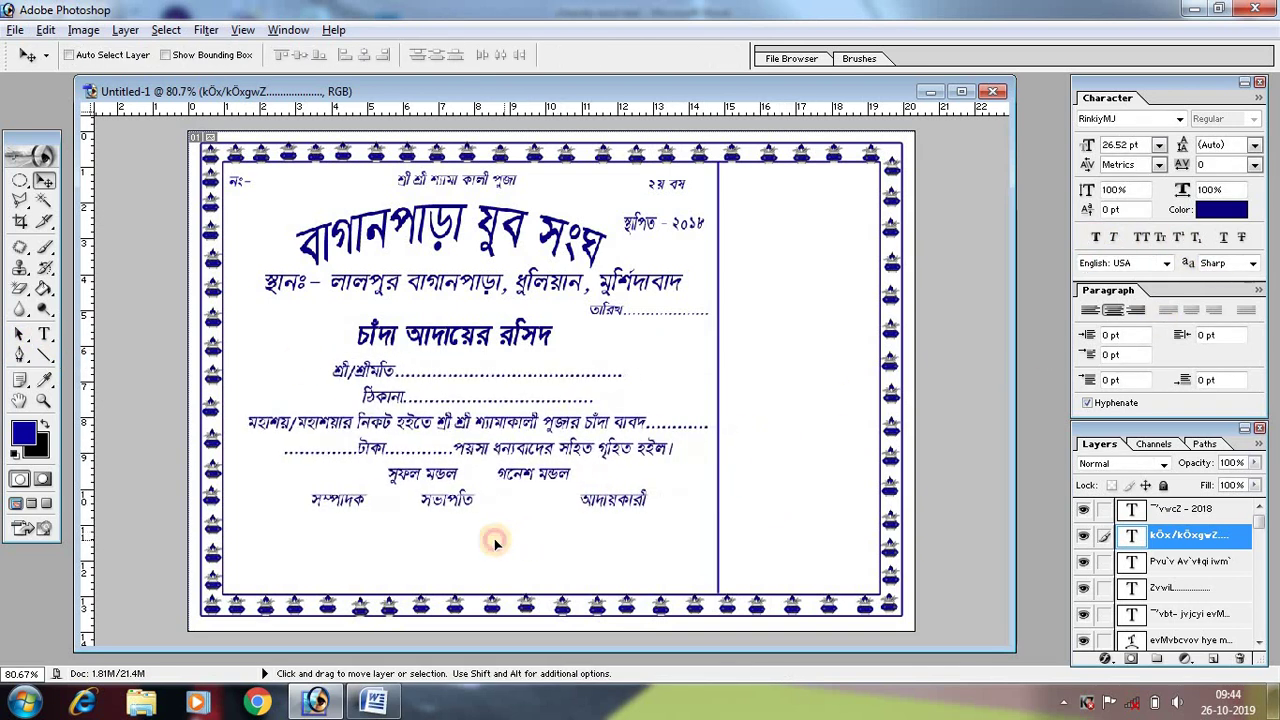
# Left-align the donor-details lines and set the block against the left border.
pyautogui.click(43, 335)
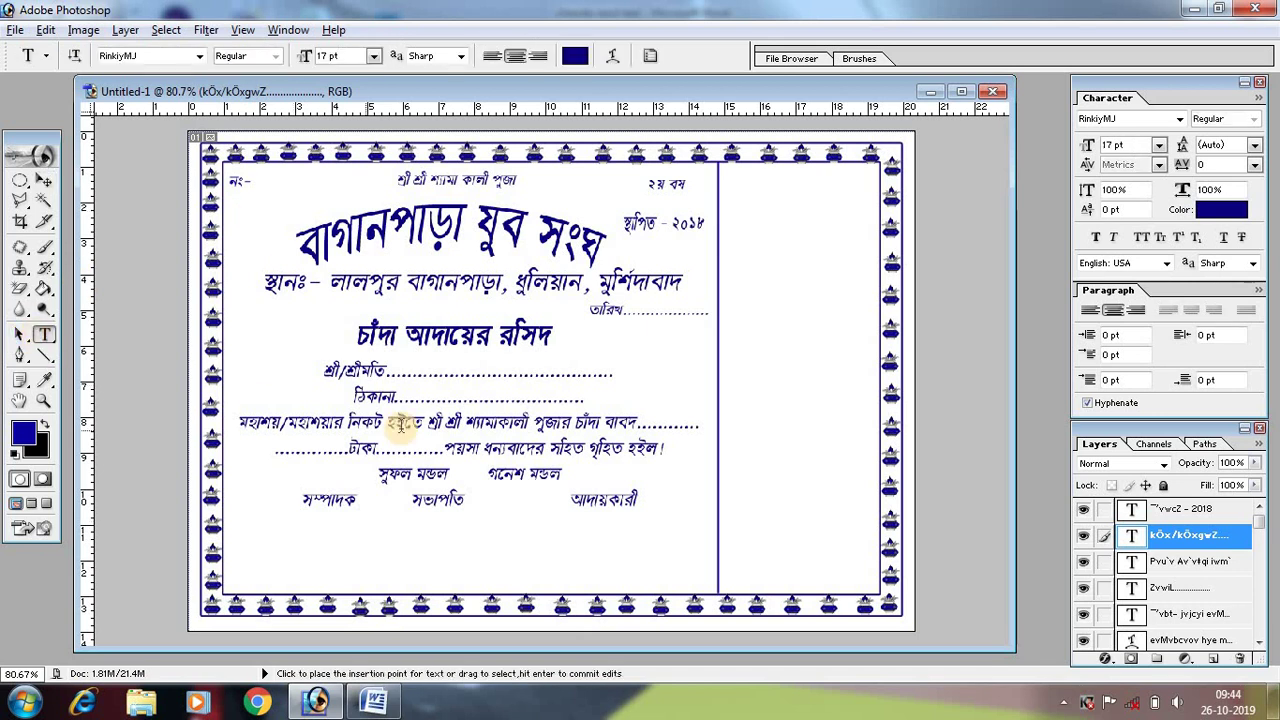
pyautogui.click(647, 549)
pyautogui.hotkey('ctrl', 'a')
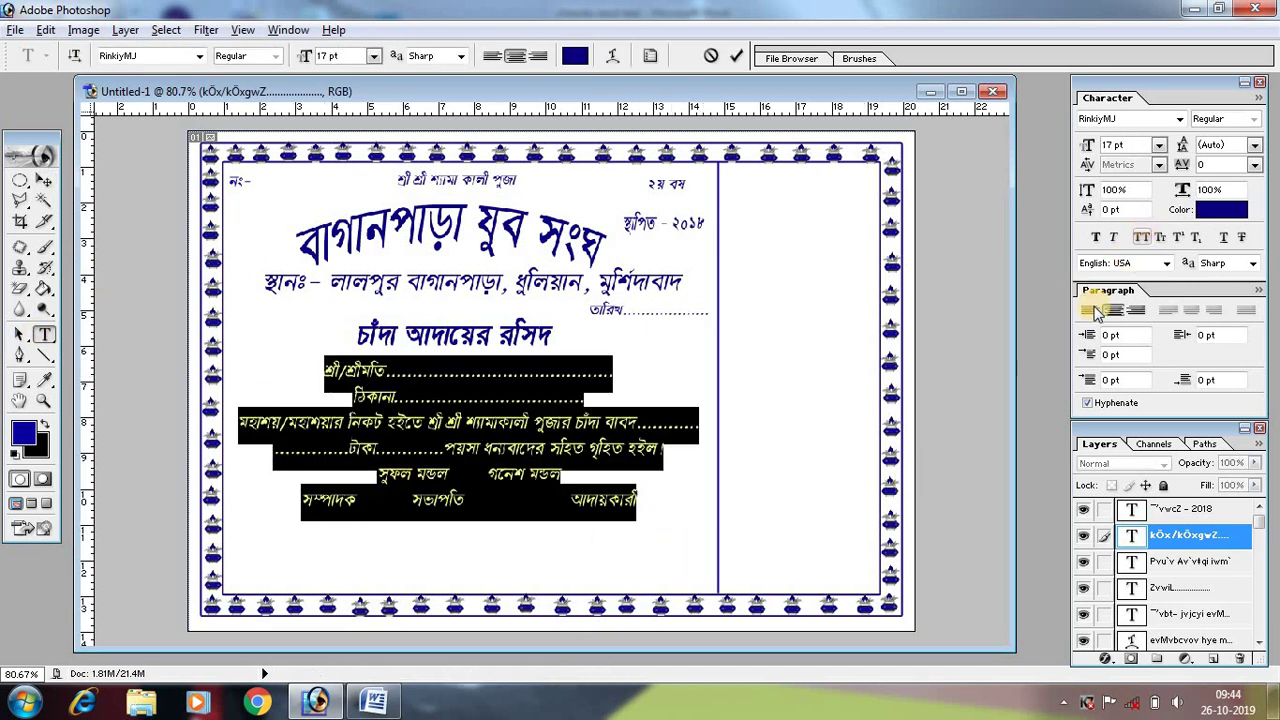
pyautogui.click(1089, 310)
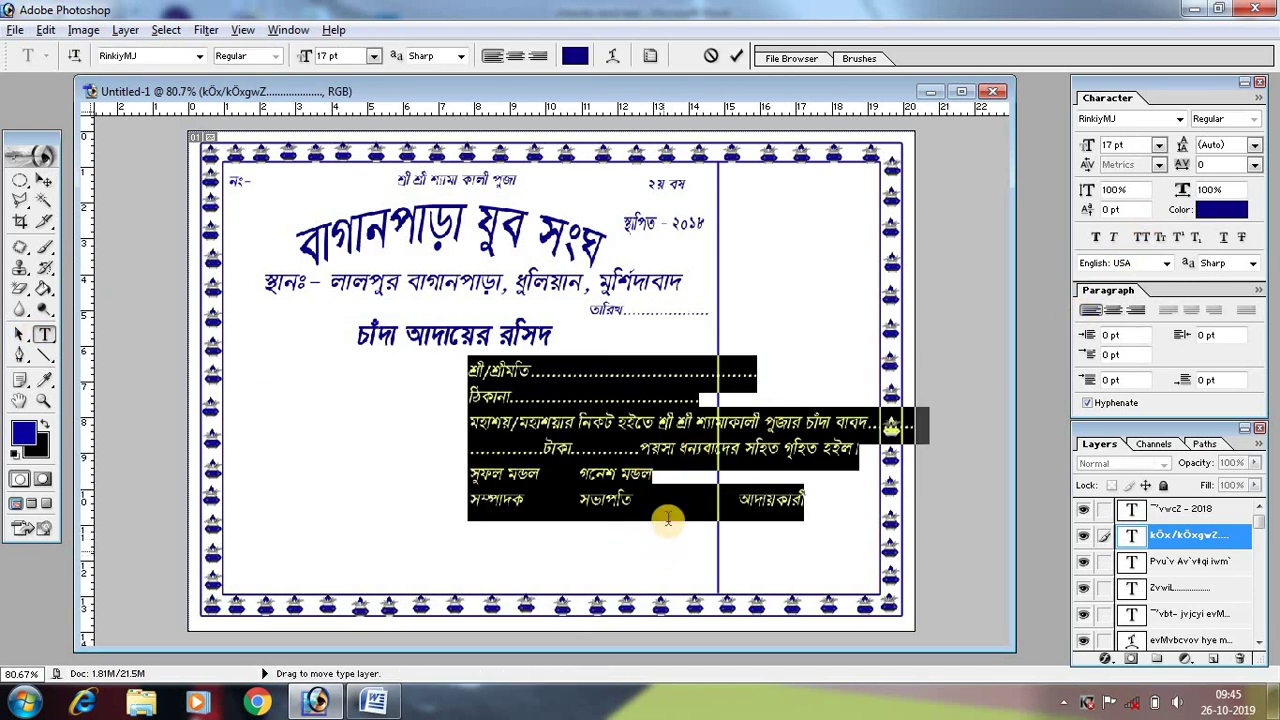
pyautogui.click(665, 503)
pyautogui.moveTo(697, 557); pyautogui.dragTo(471, 558)
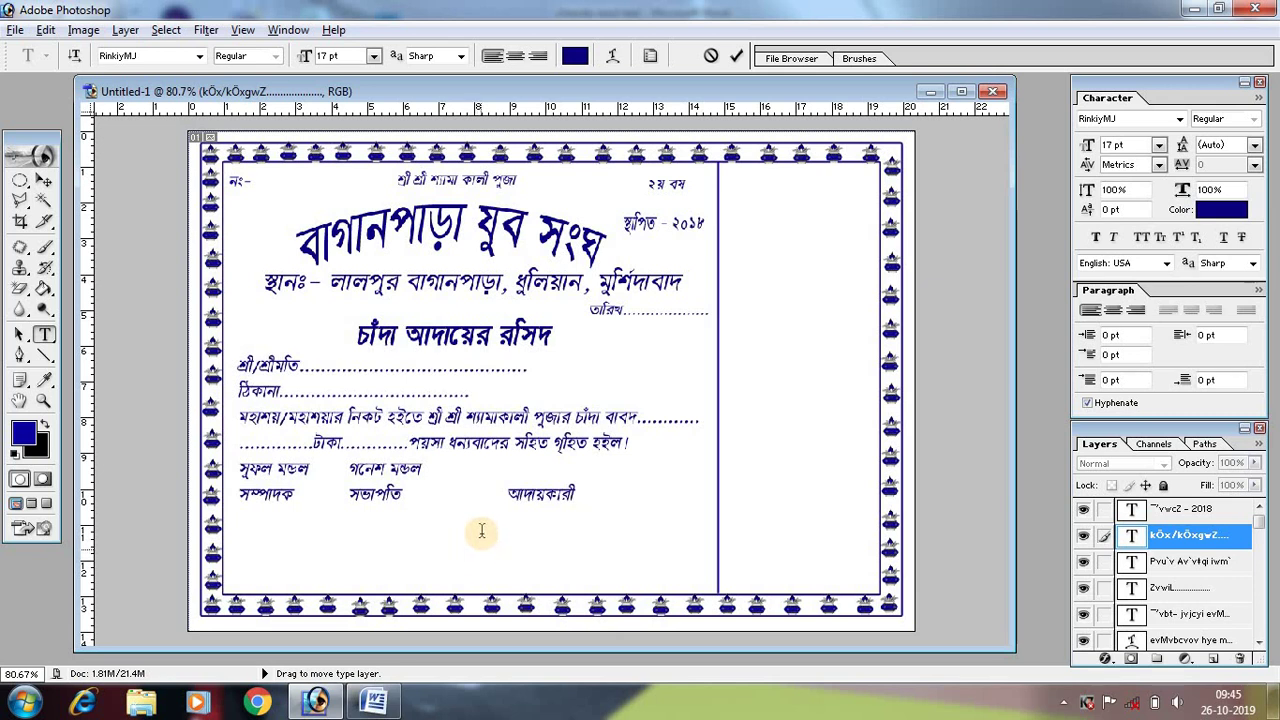
pyautogui.click(341, 440)
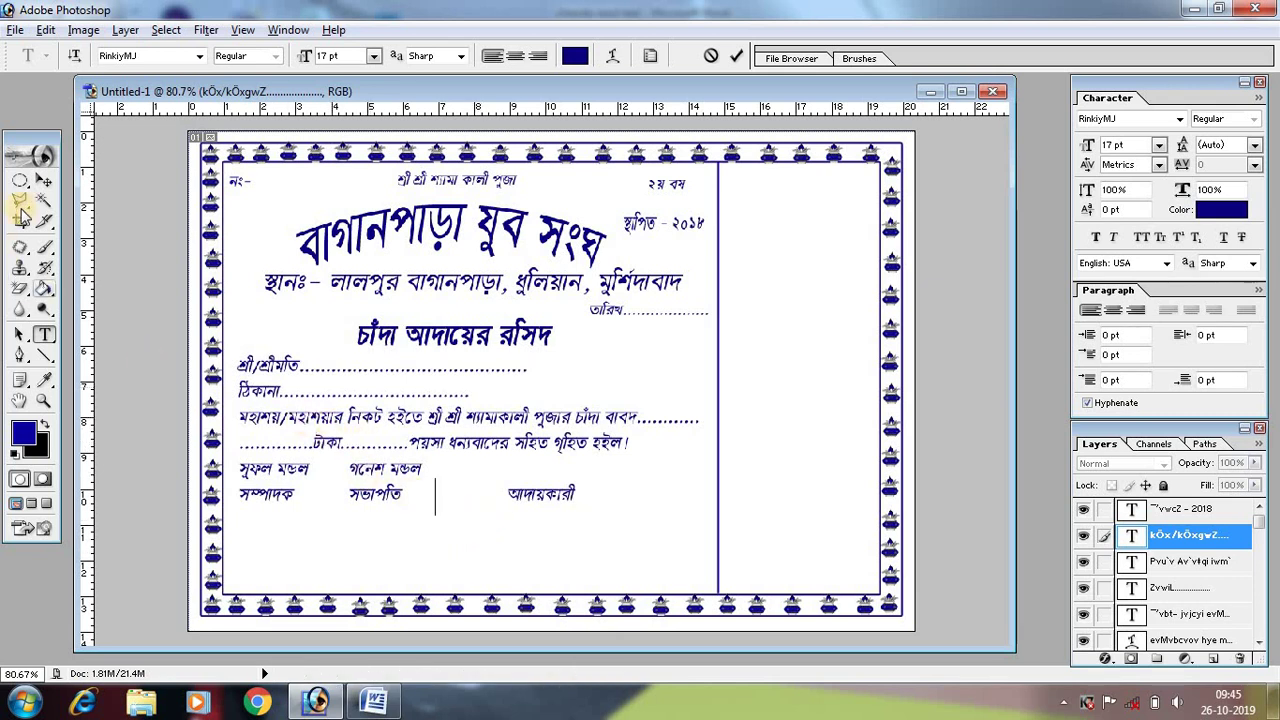
pyautogui.click(43, 180)
pyautogui.moveTo(491, 418); pyautogui.dragTo(494, 428)
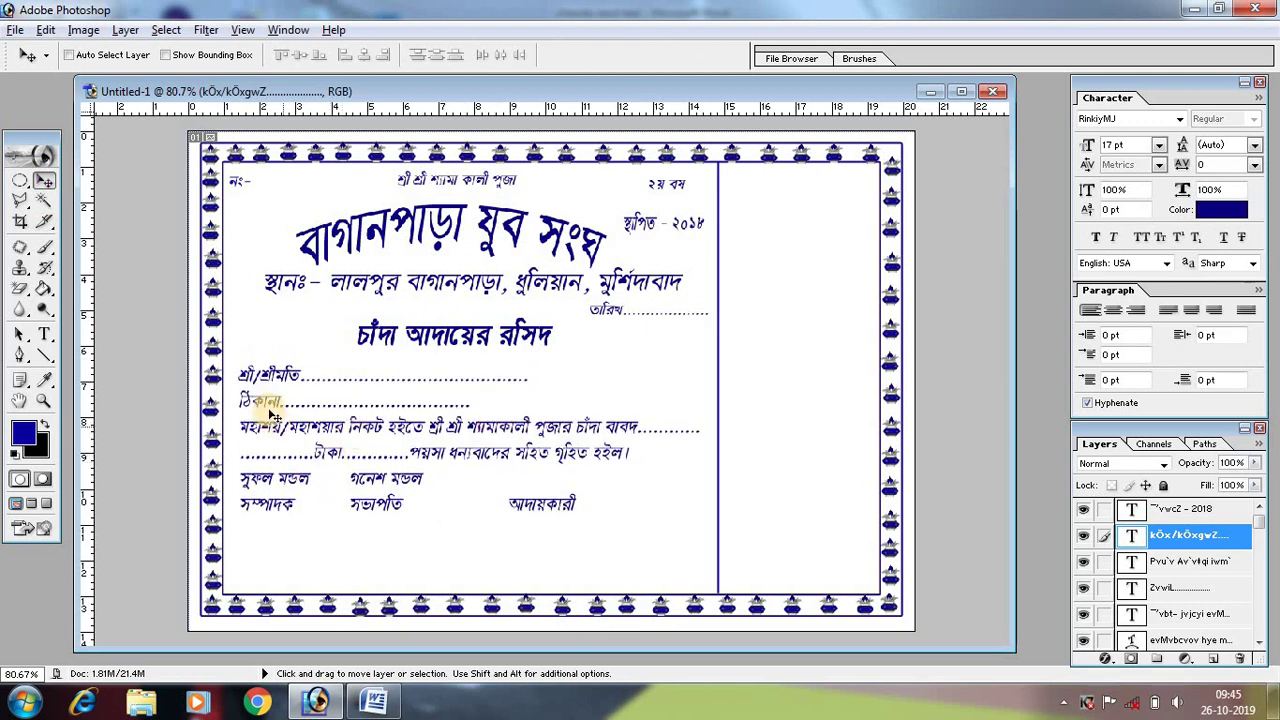
# Lengthen the dotted blanks, adding '..............টাকা..........' to the amount line.
pyautogui.click(43, 334)
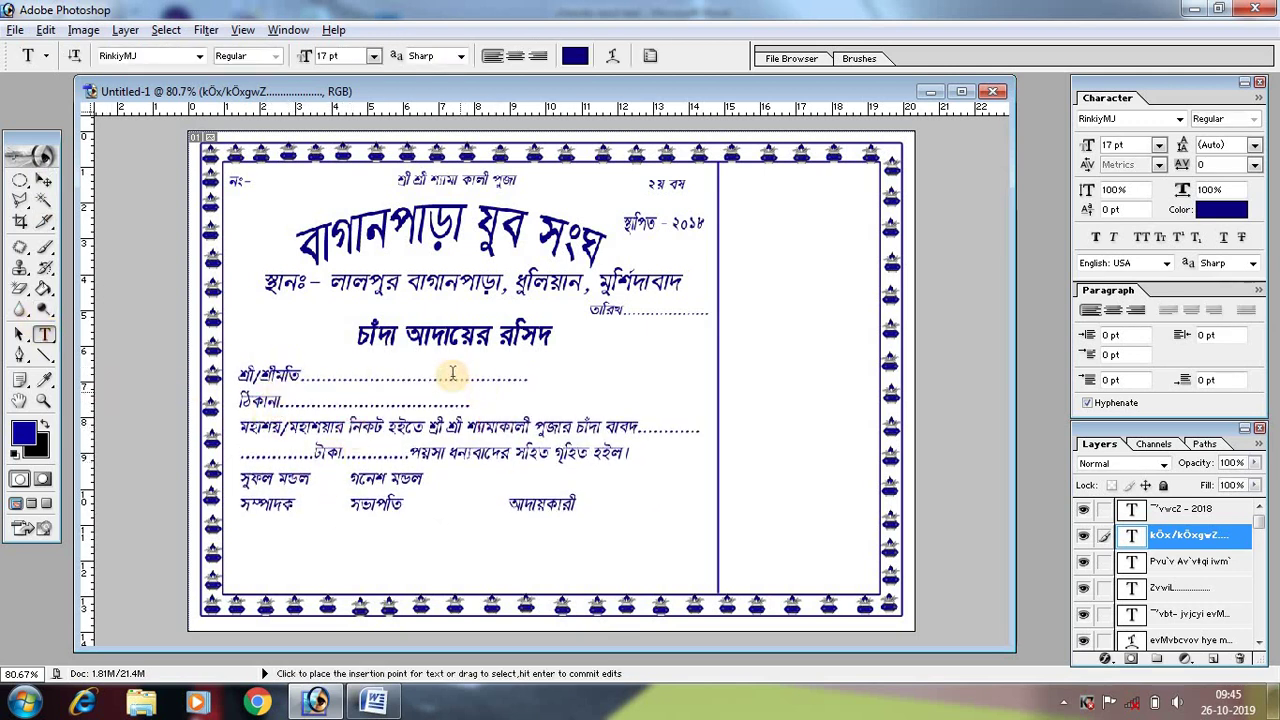
pyautogui.click(420, 401)
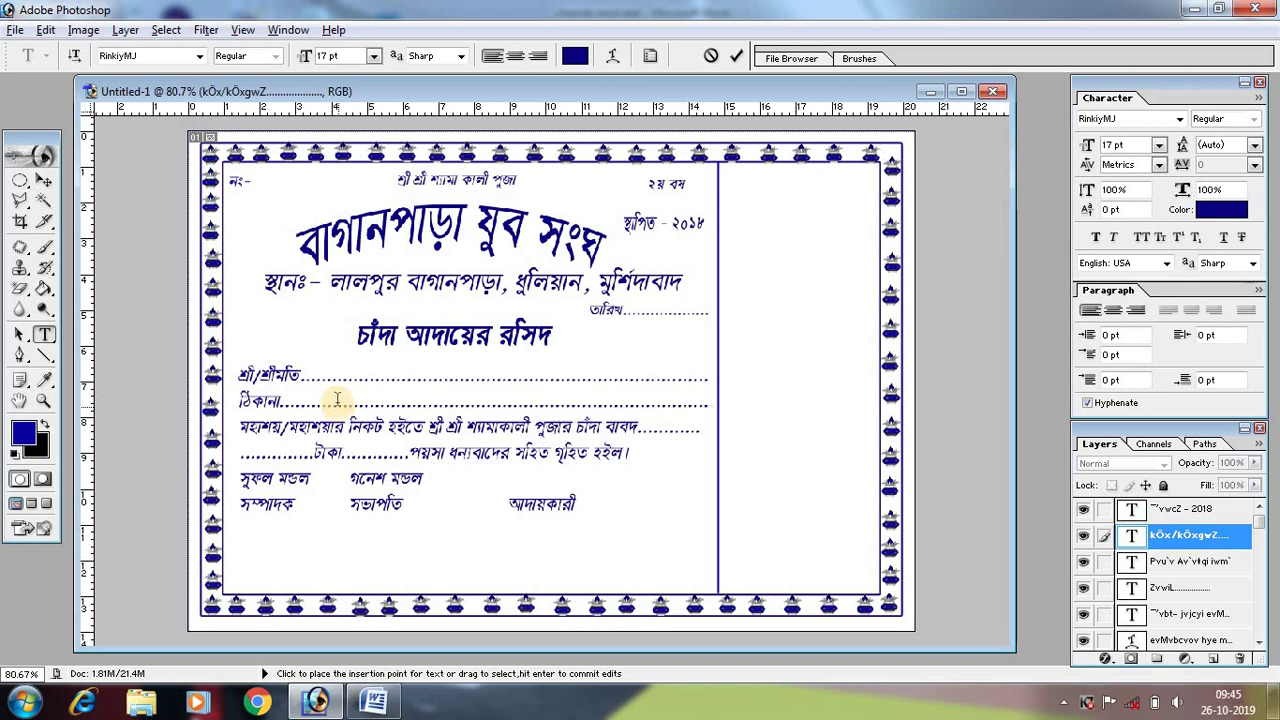
pyautogui.click(673, 432)
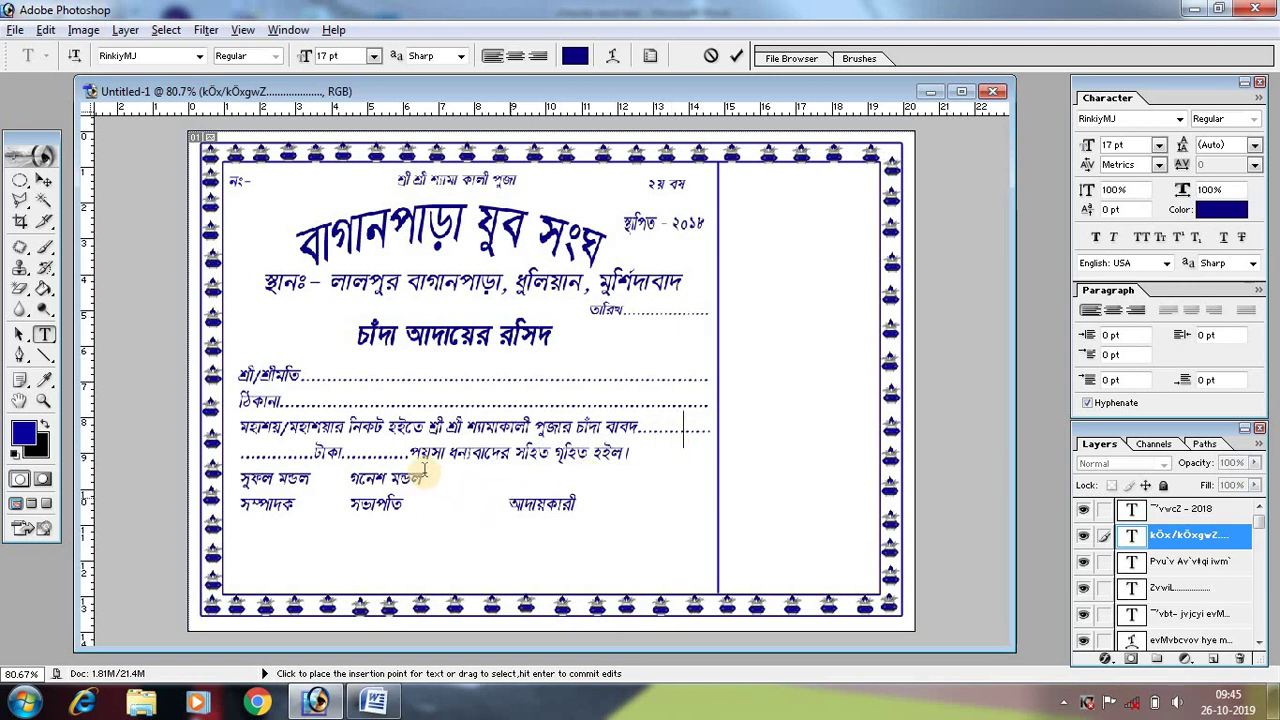
pyautogui.click(274, 455)
pyautogui.write('........')
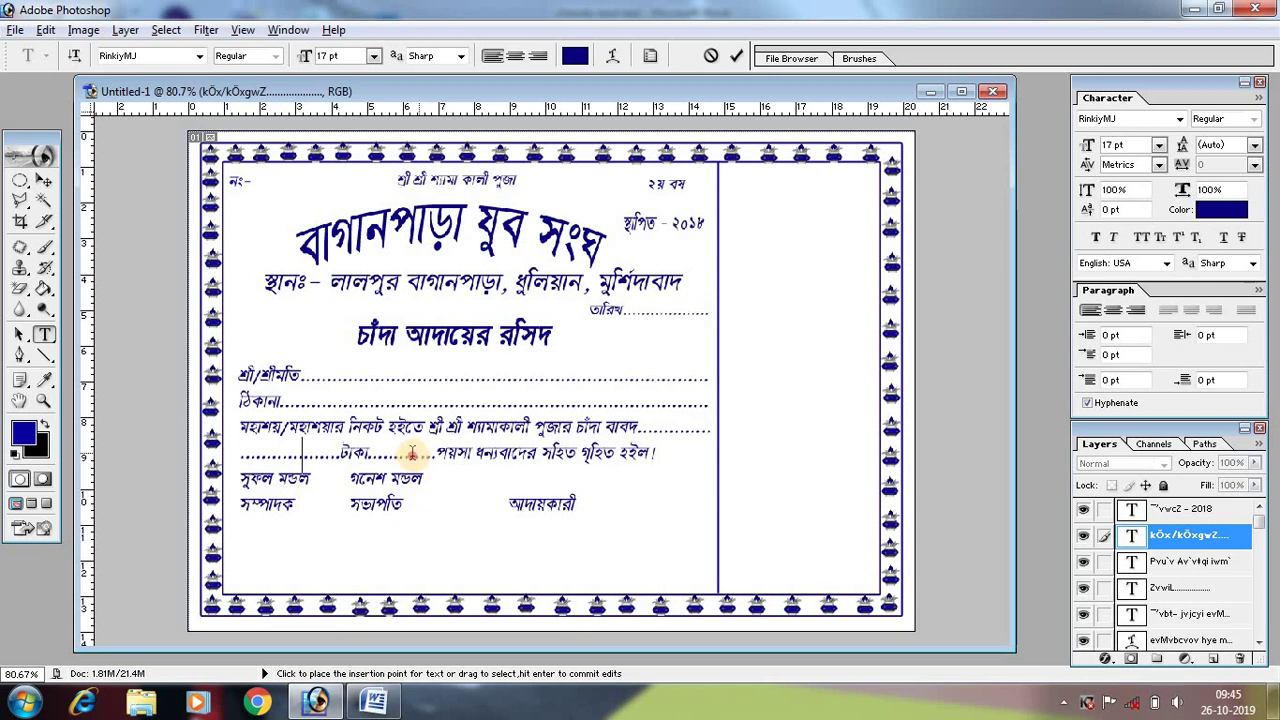
pyautogui.write('....')
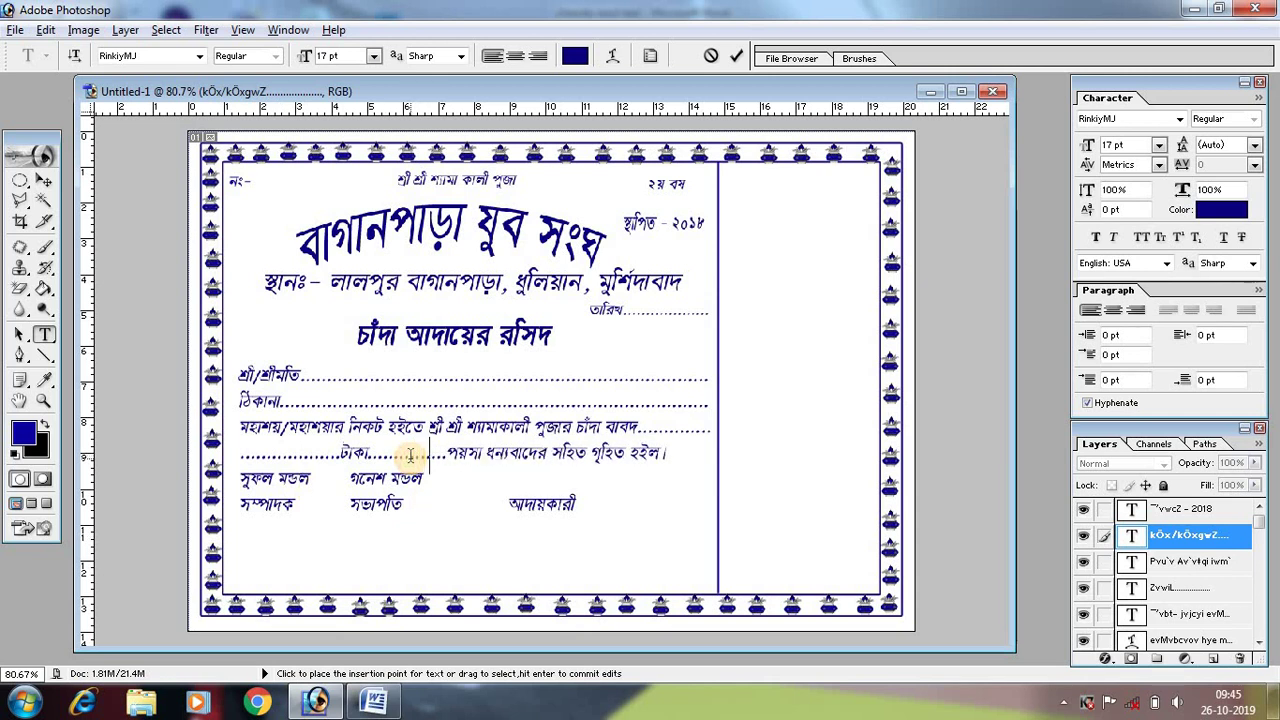
pyautogui.write('..টাকা..........')
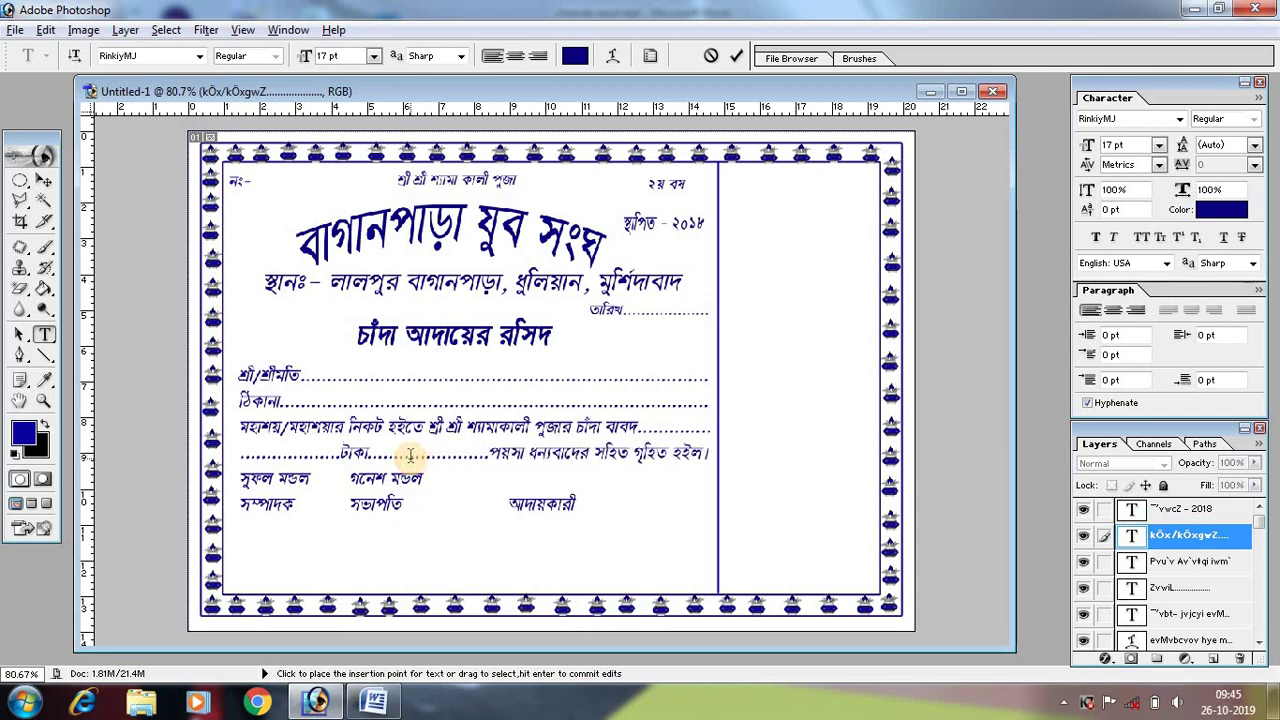
pyautogui.click(242, 479)
pyautogui.press('Return')
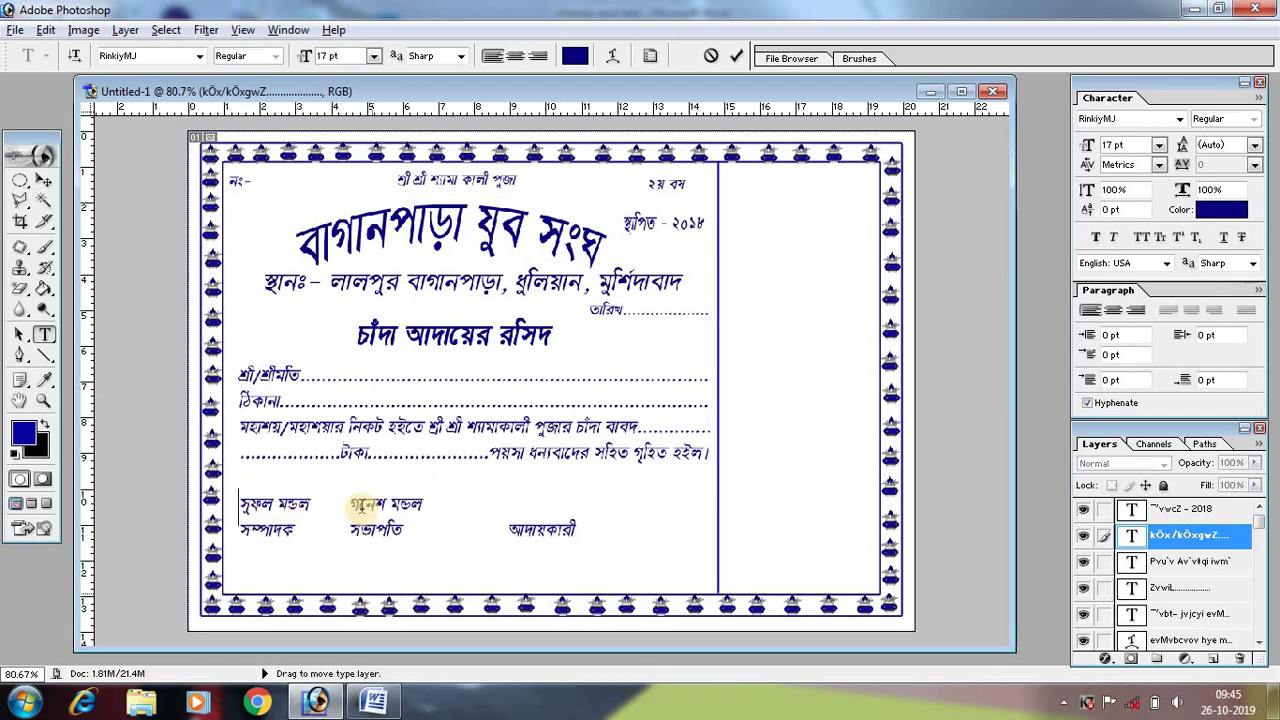
pyautogui.click(44, 181)
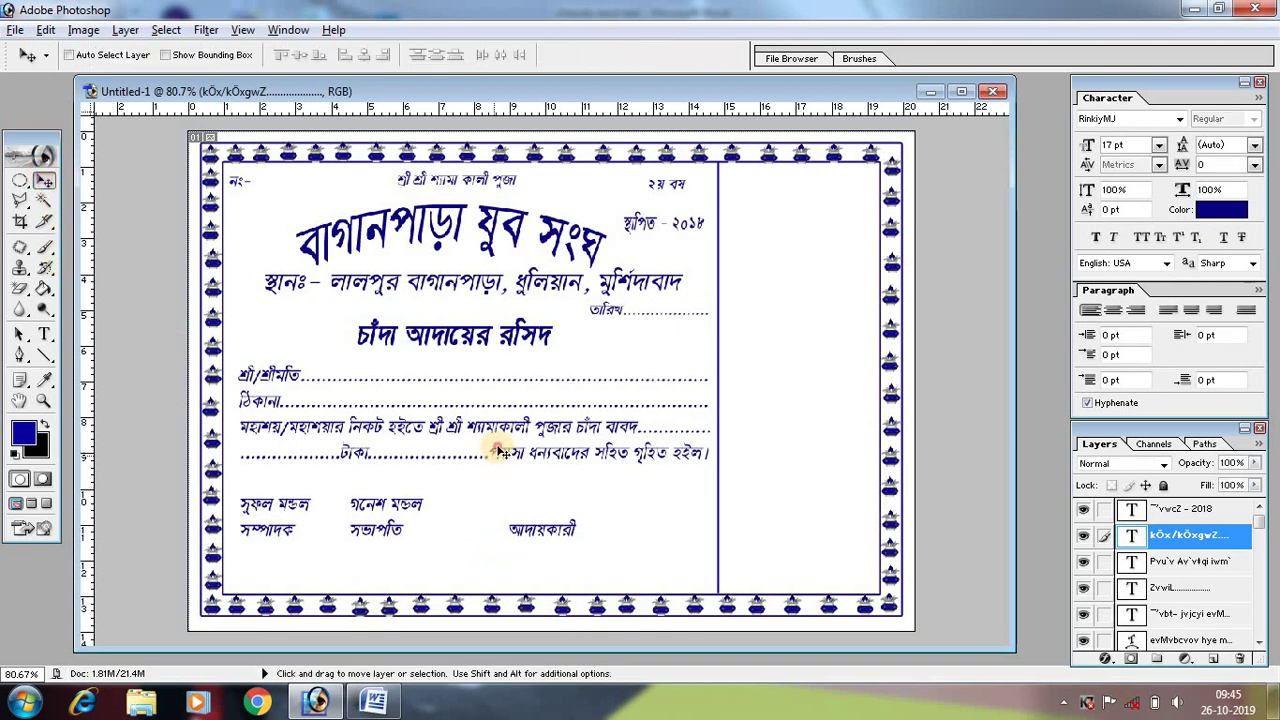
pyautogui.moveTo(496, 451); pyautogui.dragTo(497, 486)
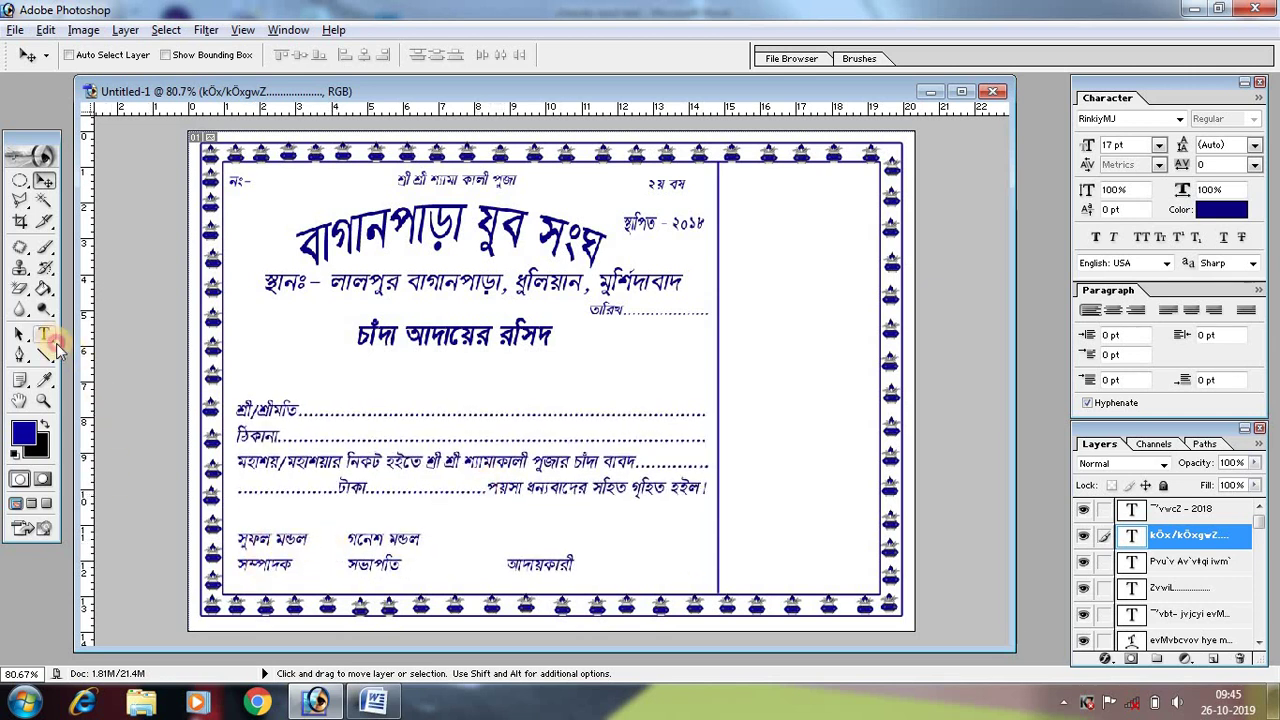
pyautogui.click(53, 339)
pyautogui.click(342, 541)
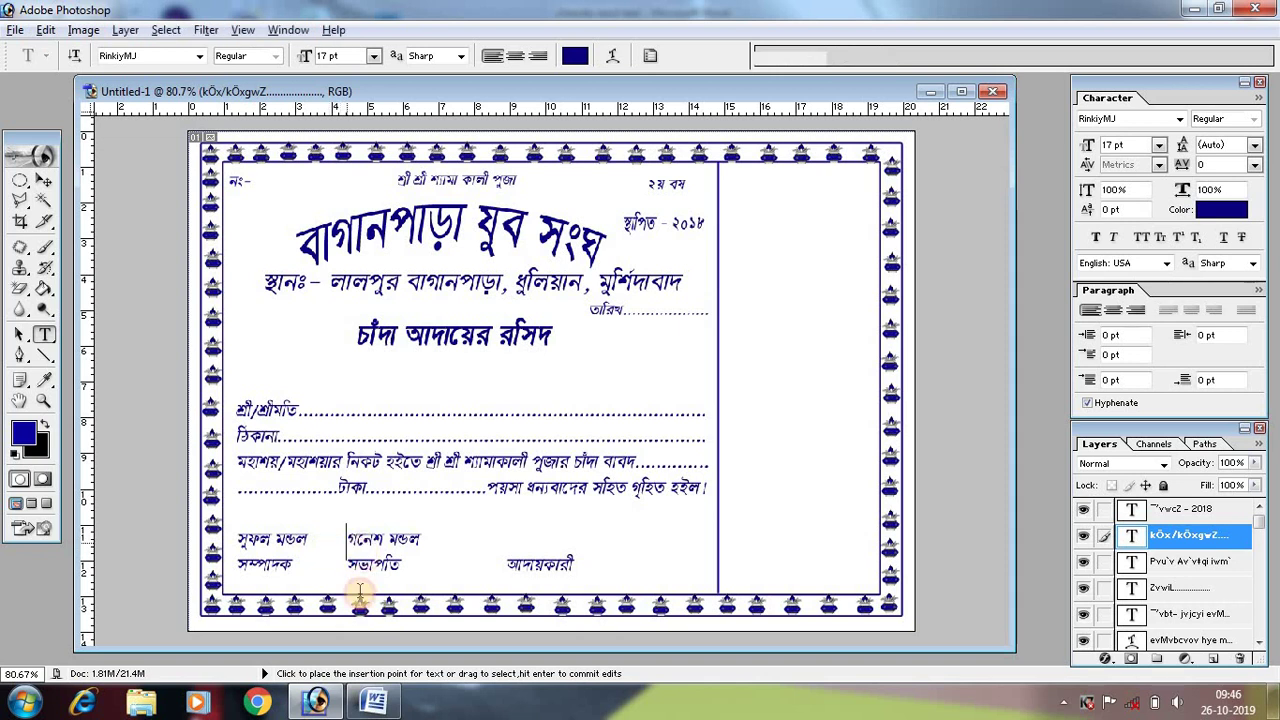
pyautogui.moveTo(326, 605); pyautogui.dragTo(346, 590)
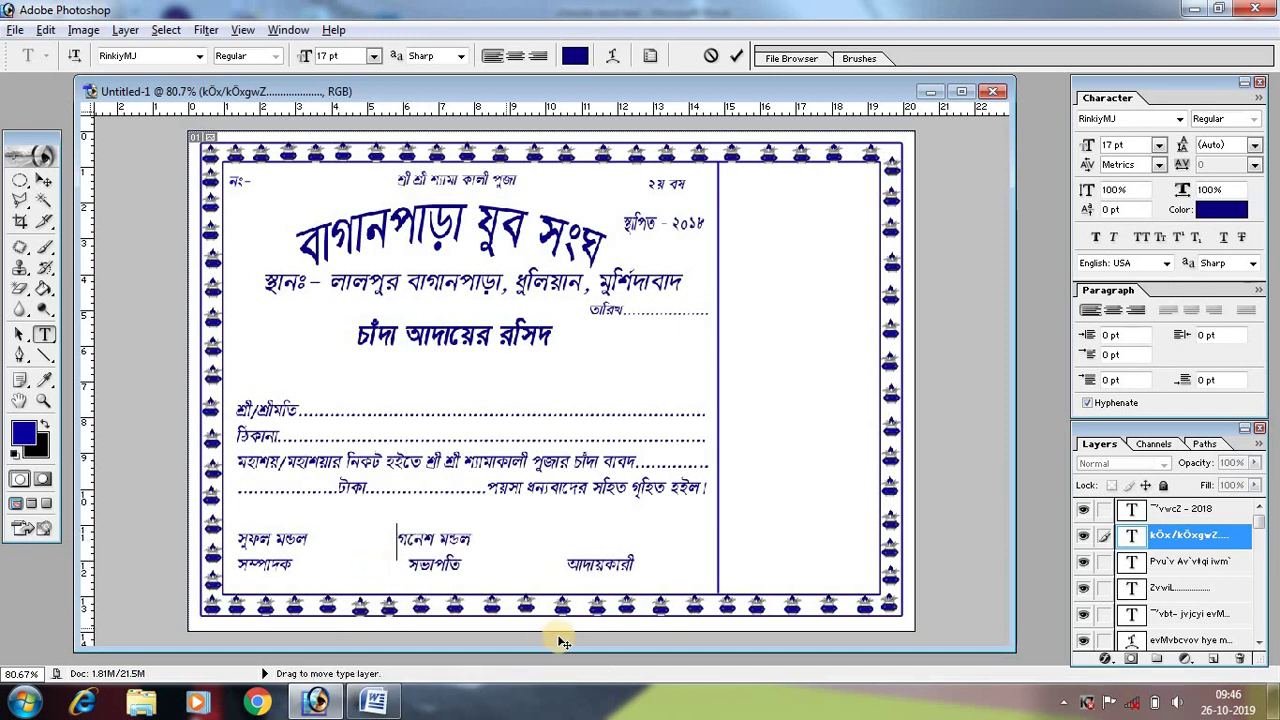
pyautogui.click(563, 564)
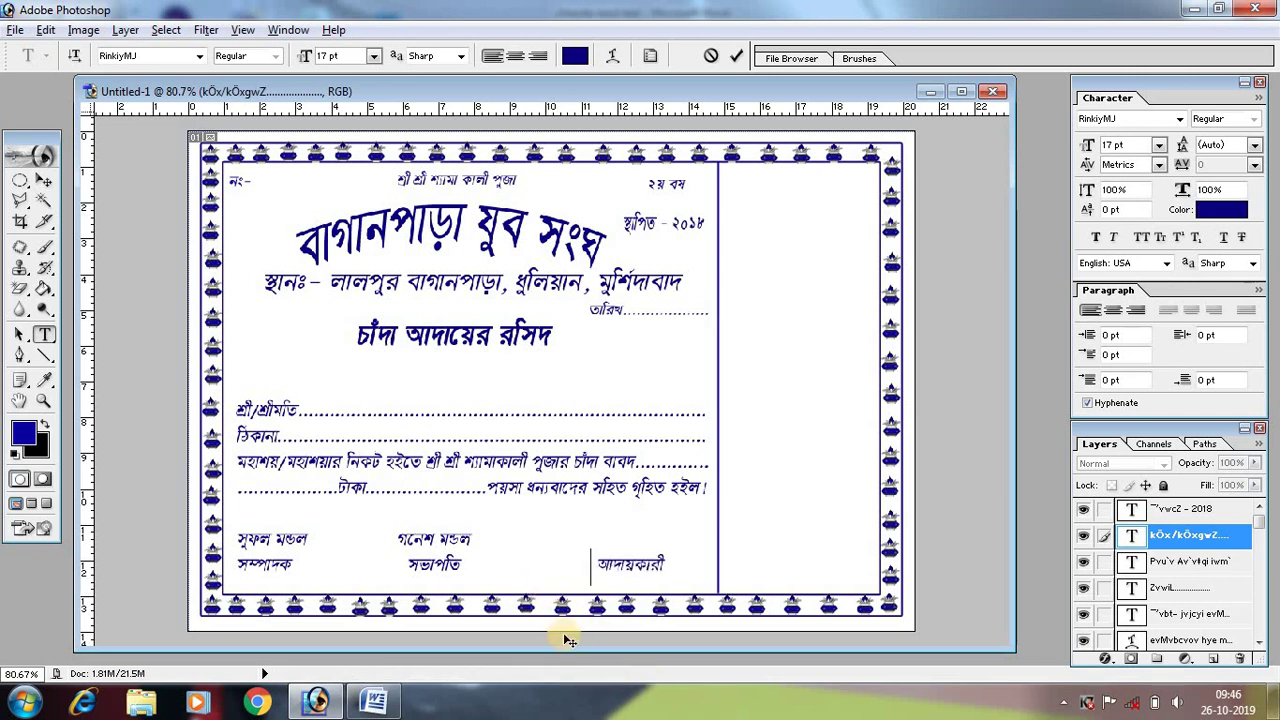
pyautogui.click(394, 543)
pyautogui.press('BackSpace')
pyautogui.press('BackSpace')
pyautogui.press('BackSpace')
pyautogui.press('BackSpace')
pyautogui.click(401, 565)
pyautogui.press('BackSpace')
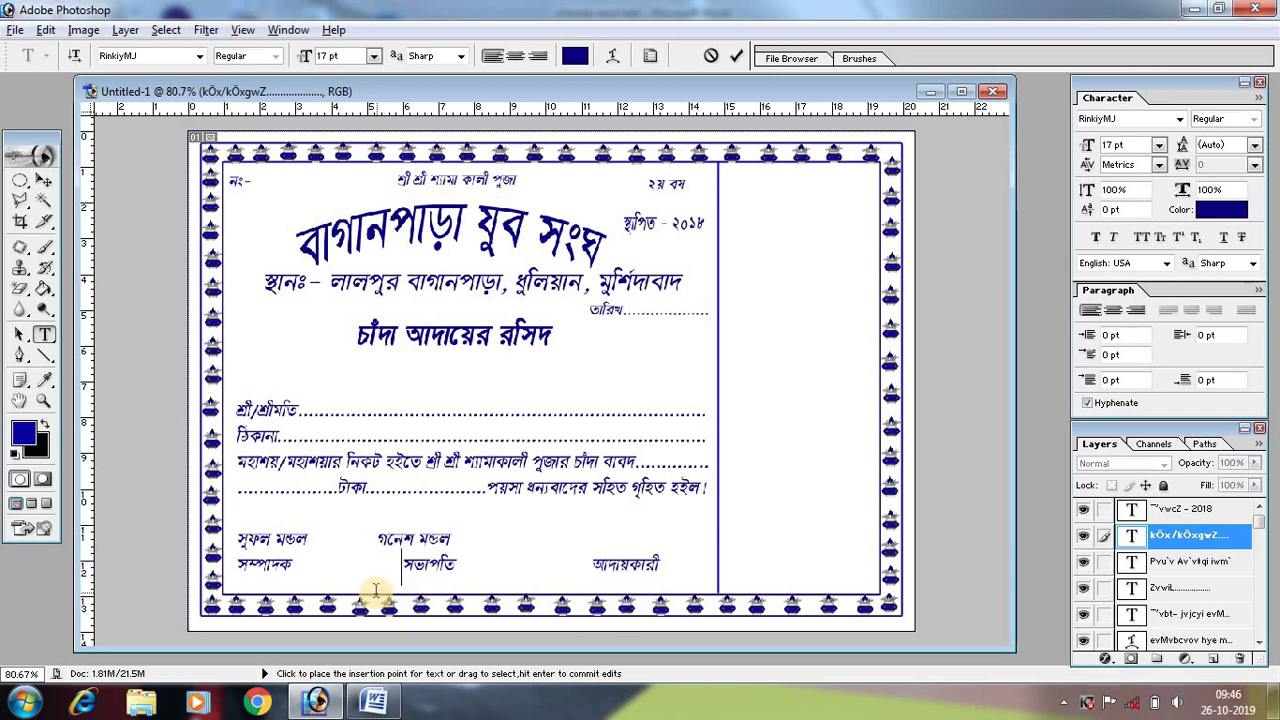
pyautogui.press('BackSpace')
pyautogui.press('BackSpace')
pyautogui.press('BackSpace')
pyautogui.press('BackSpace')
pyautogui.press('BackSpace')
pyautogui.press('BackSpace')
pyautogui.press('BackSpace')
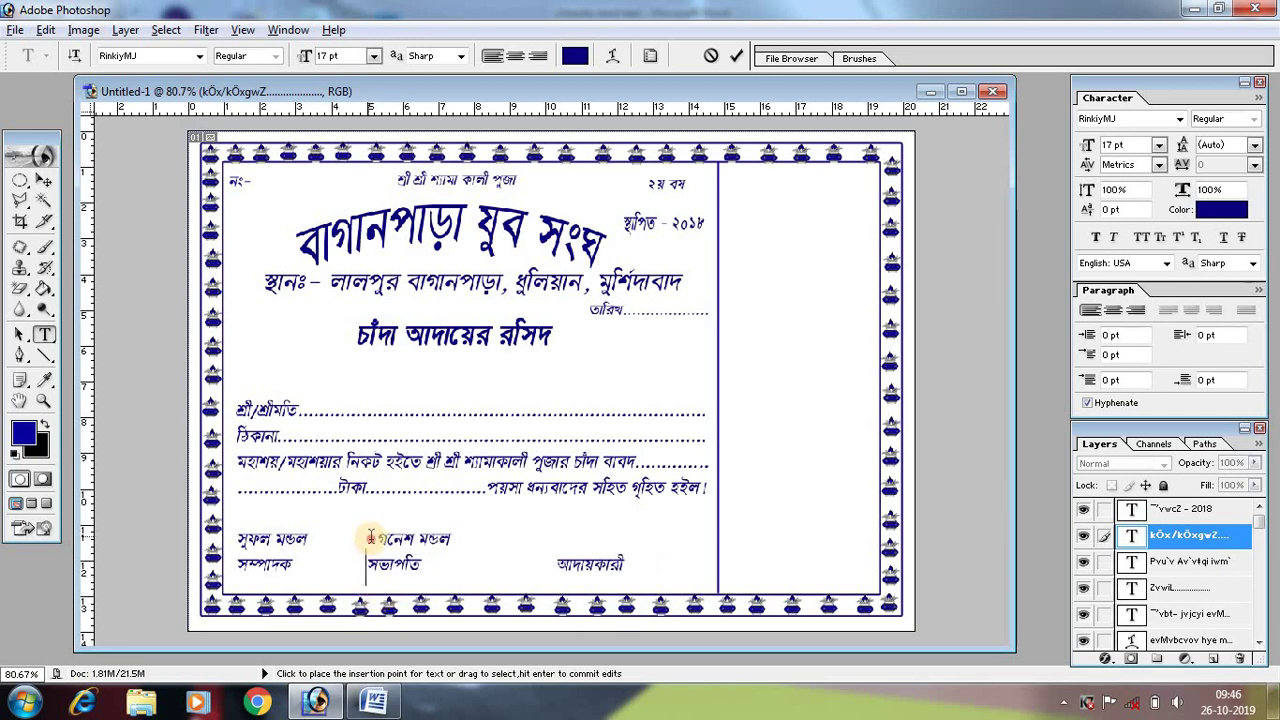
pyautogui.click(370, 538)
pyautogui.press('BackSpace')
pyautogui.press('BackSpace')
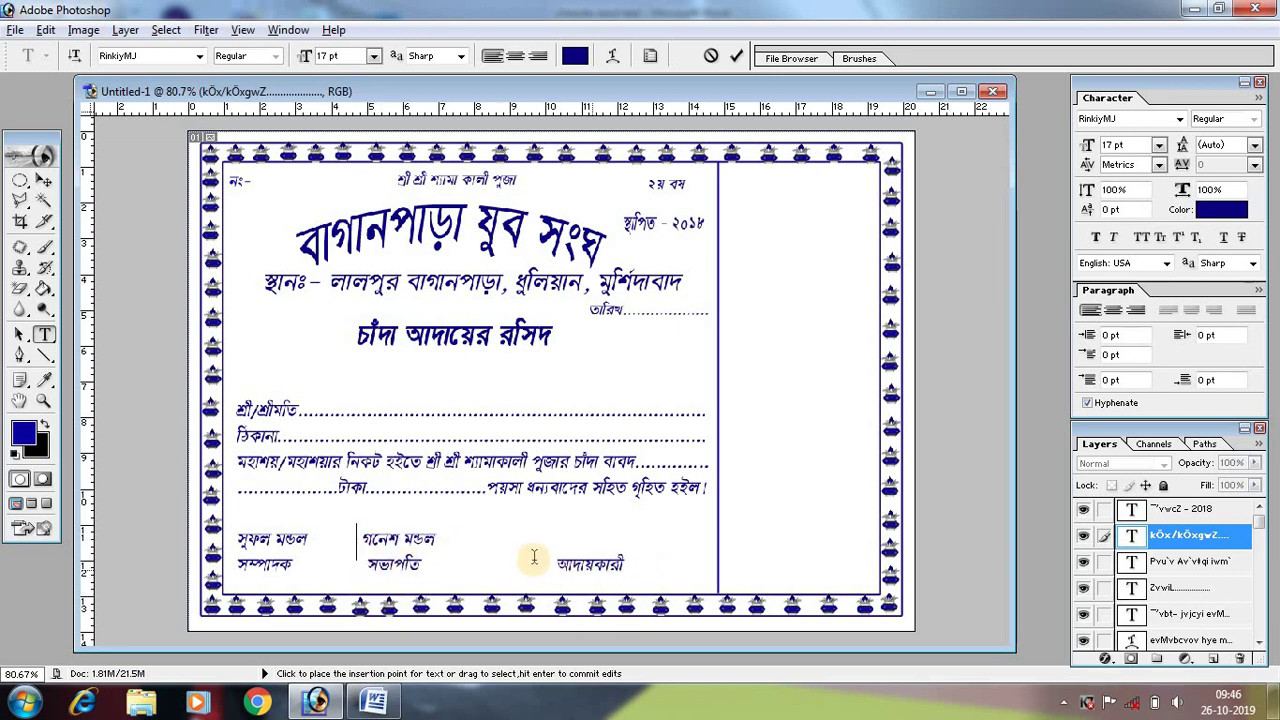
pyautogui.click(558, 566)
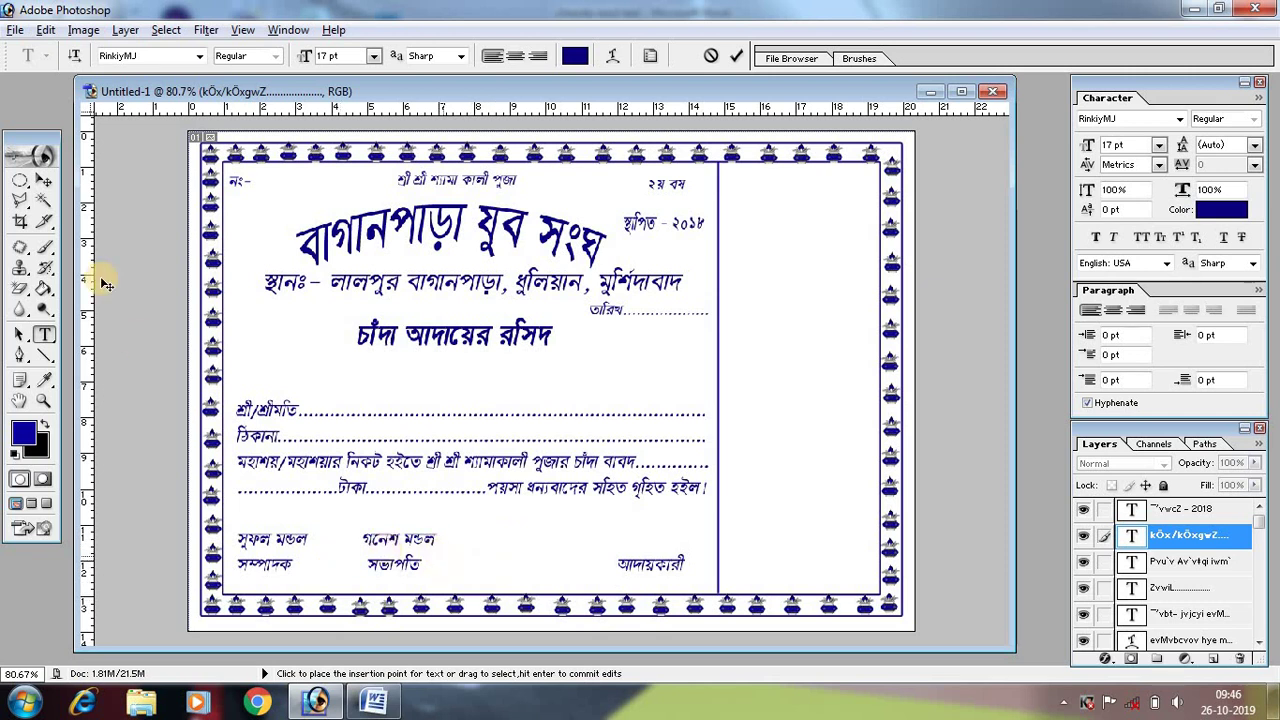
pyautogui.click(43, 181)
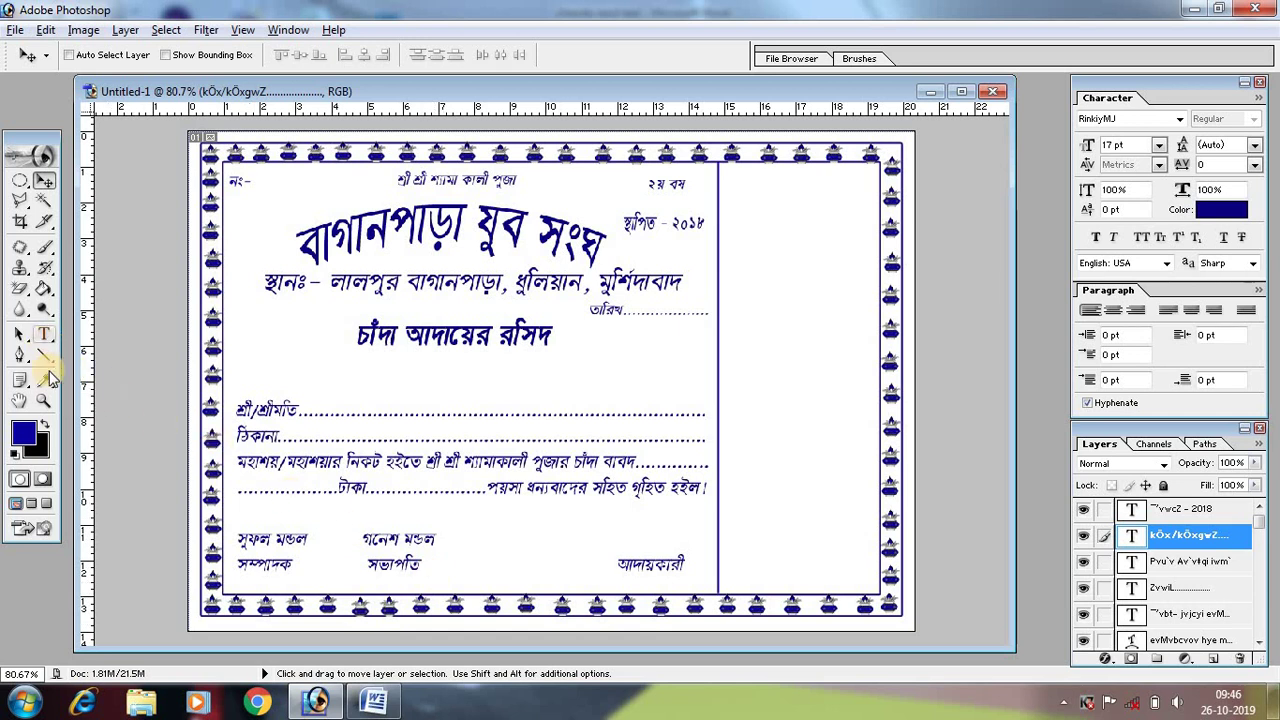
# Draw a white-filled rectangle between the signatures for the amount box.
pyautogui.click(44, 355)
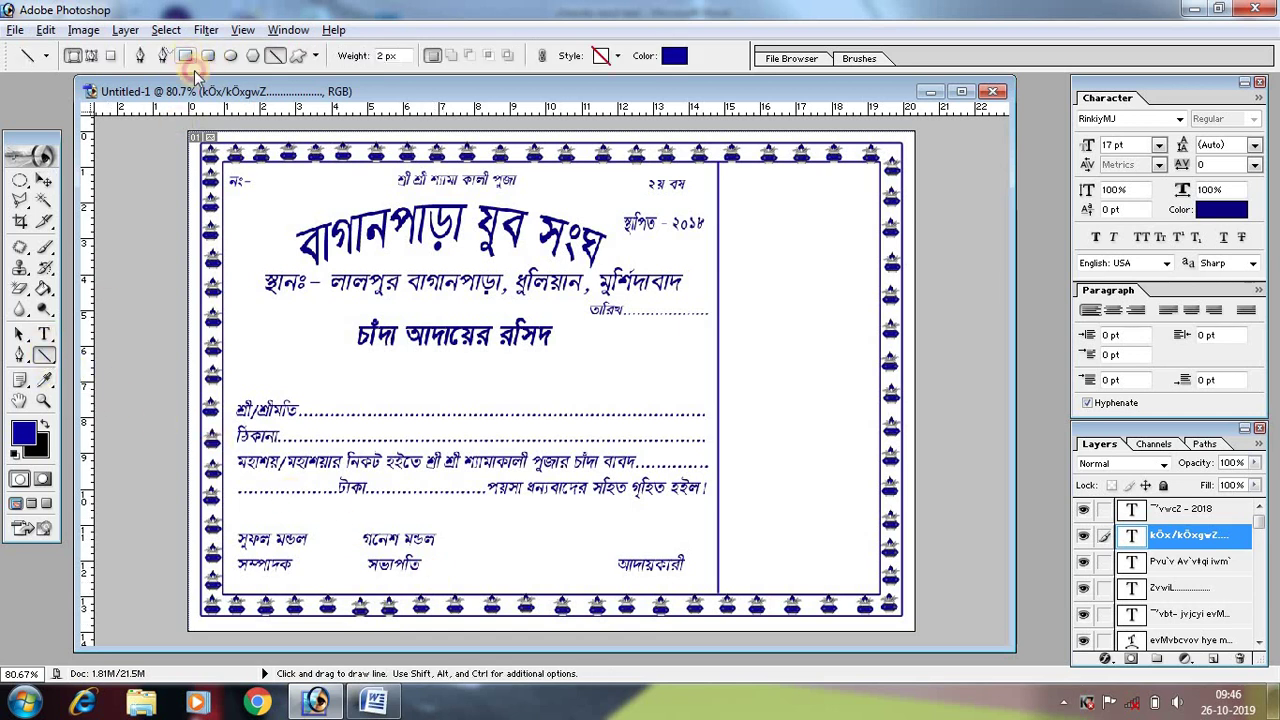
pyautogui.click(186, 56)
pyautogui.moveTo(449, 537); pyautogui.dragTo(605, 576)
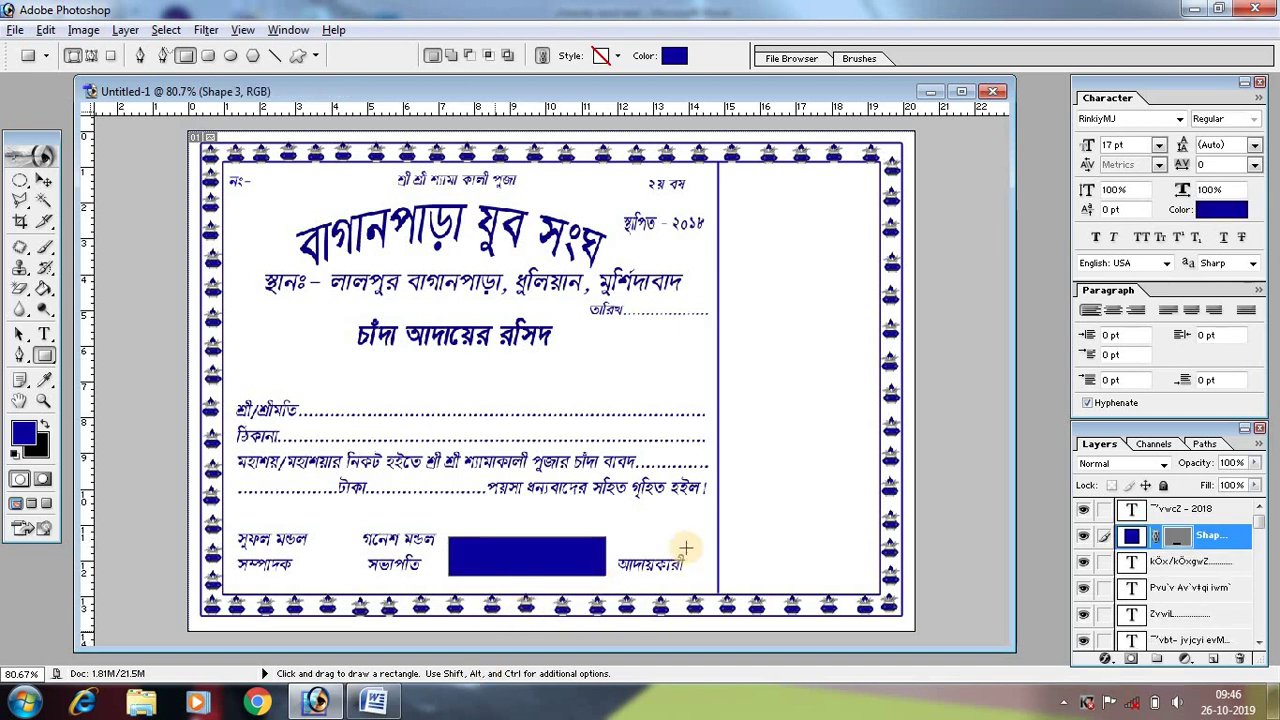
pyautogui.click(44, 180)
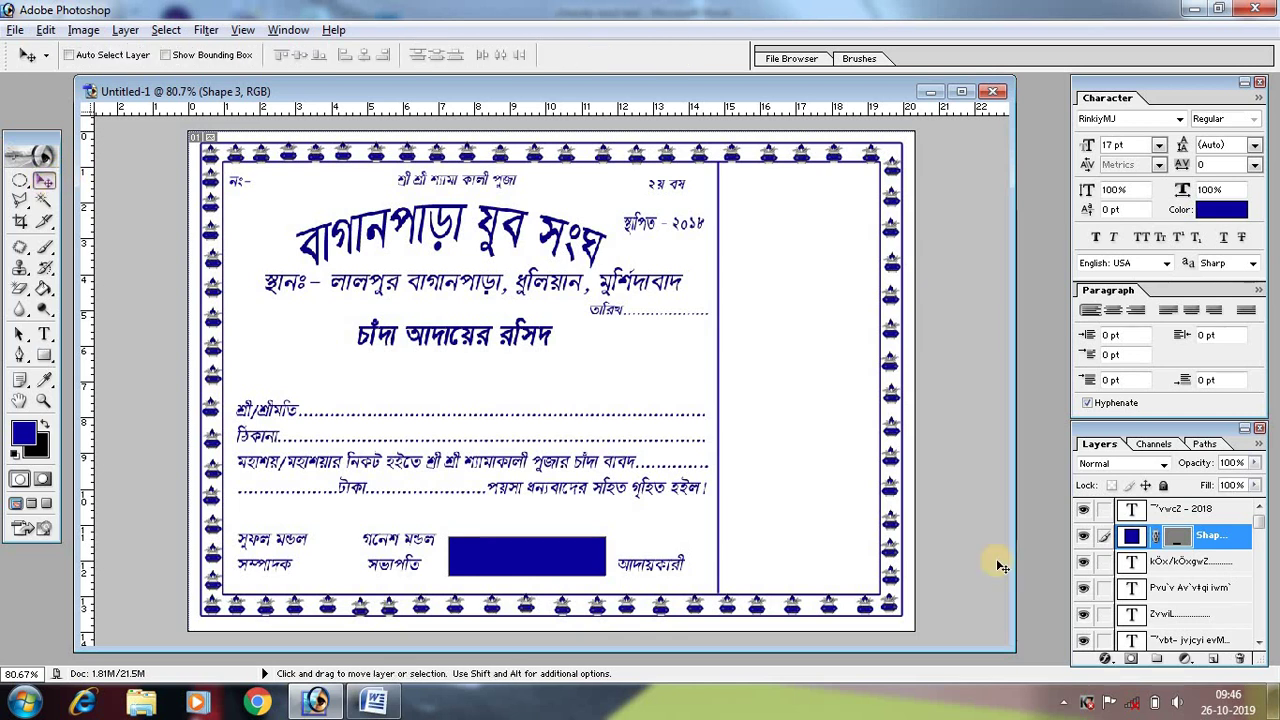
pyautogui.doubleClick(1131, 536)
pyautogui.click(588, 428)
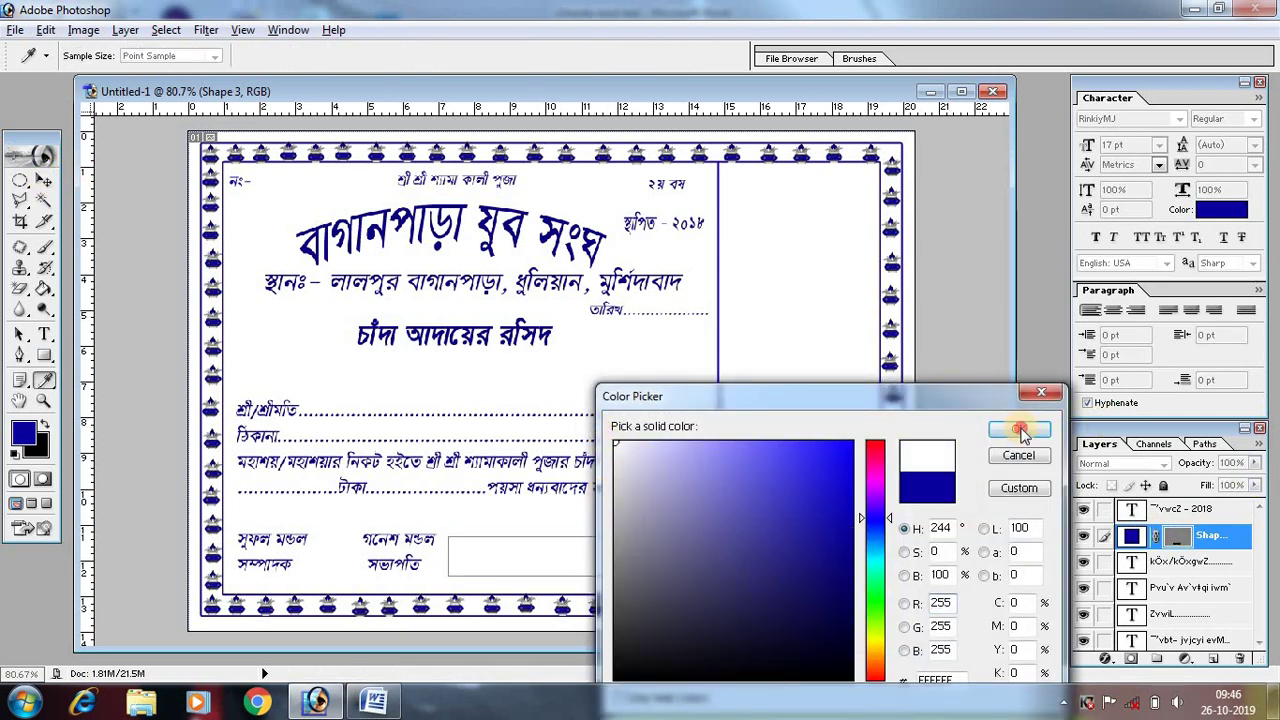
pyautogui.click(1018, 428)
# Add a dark blue (#070090) Stroke layer style to the amount box.
pyautogui.click(1106, 658)
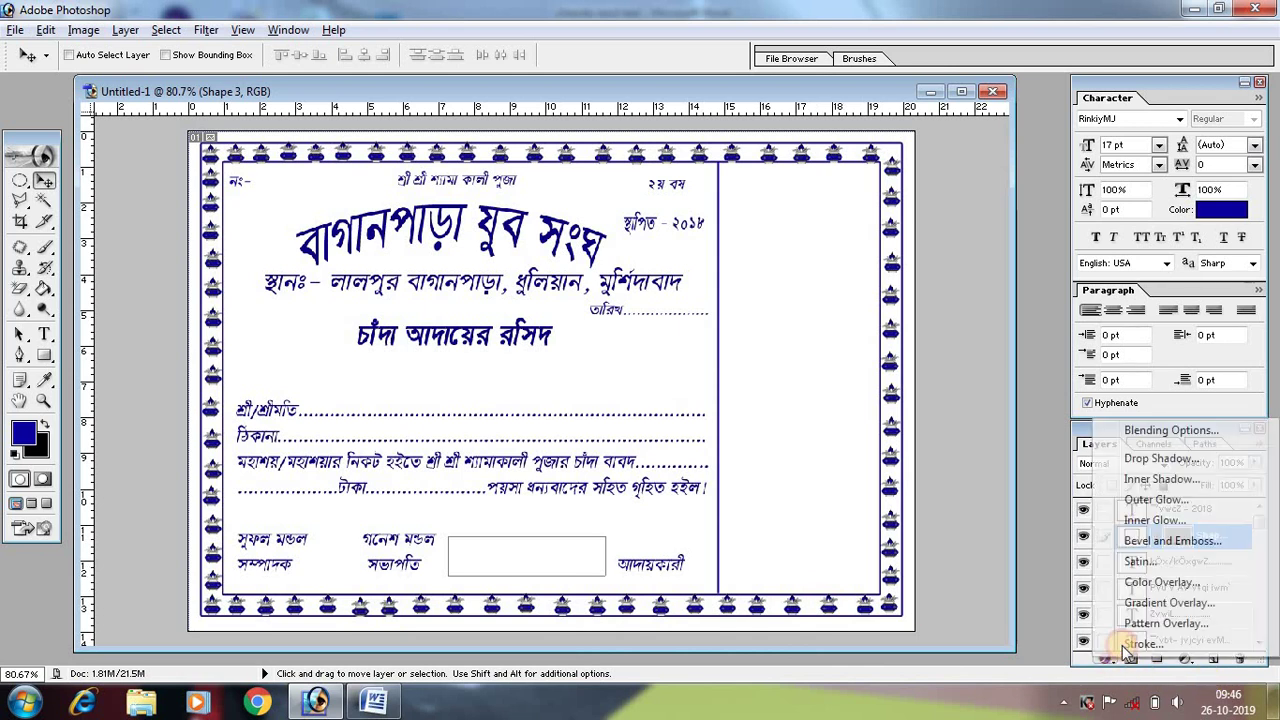
pyautogui.click(1115, 645)
pyautogui.click(932, 329)
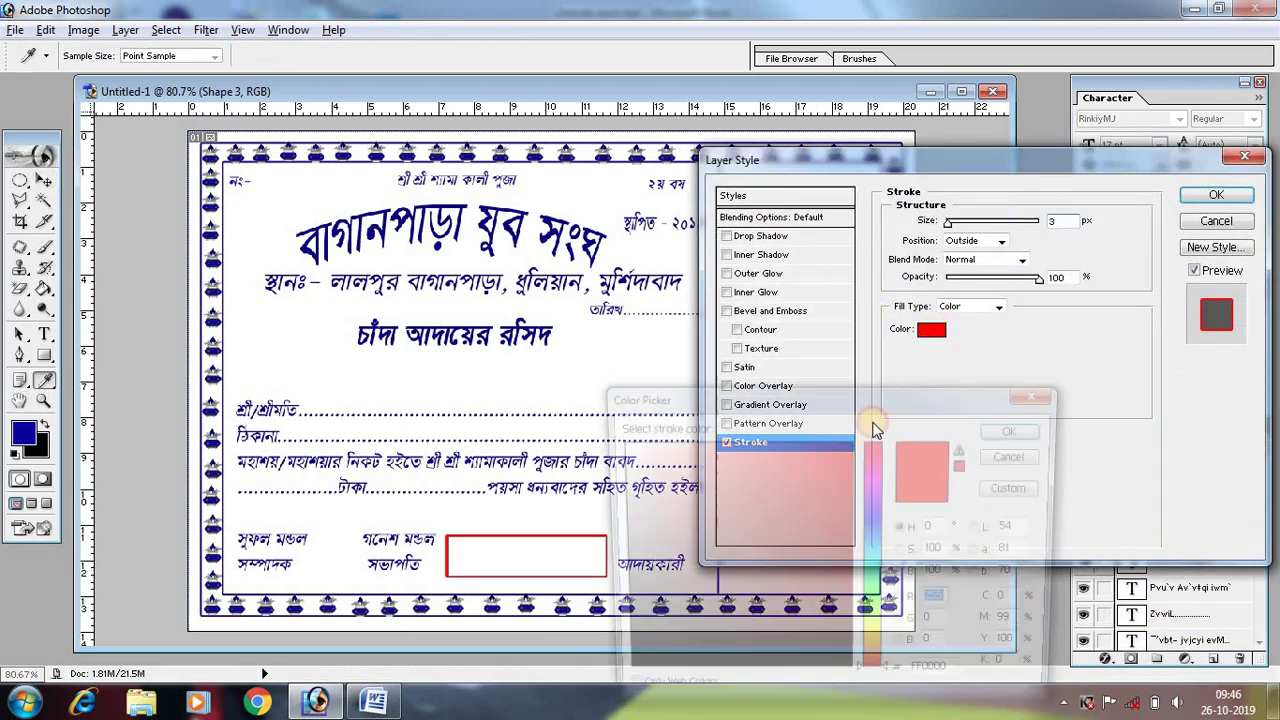
pyautogui.click(876, 520)
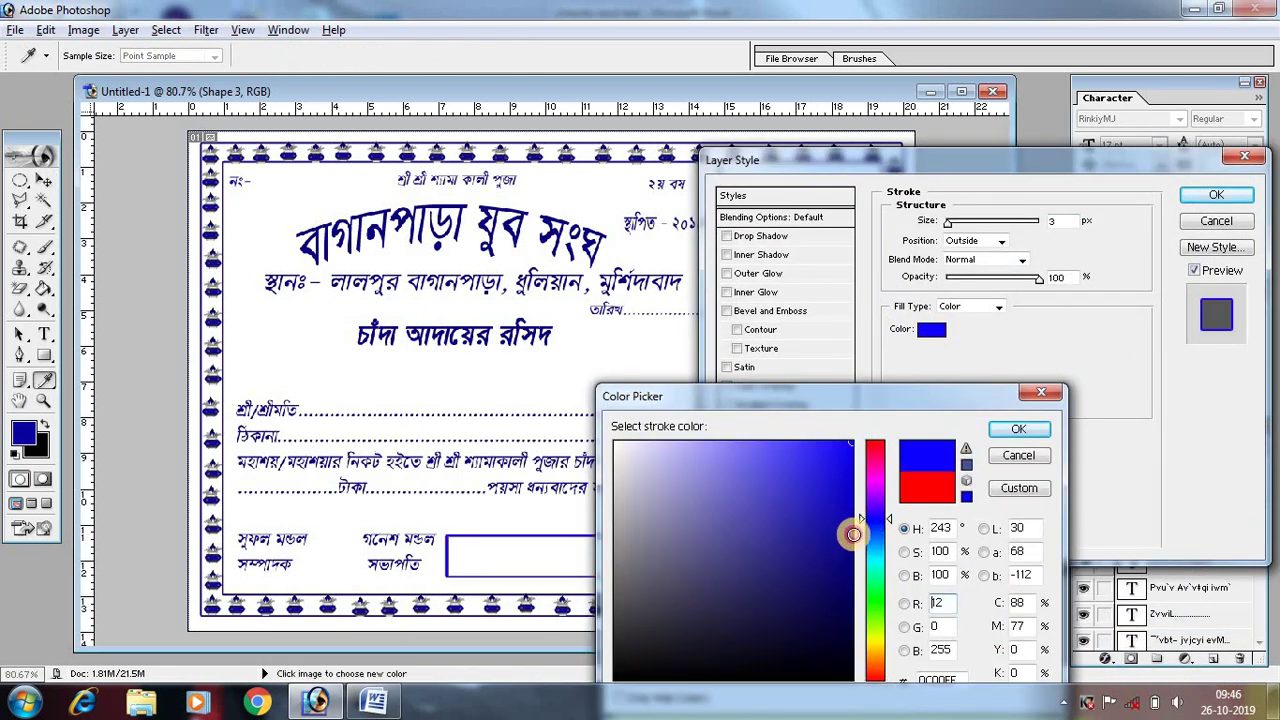
pyautogui.click(851, 545)
pyautogui.click(1015, 432)
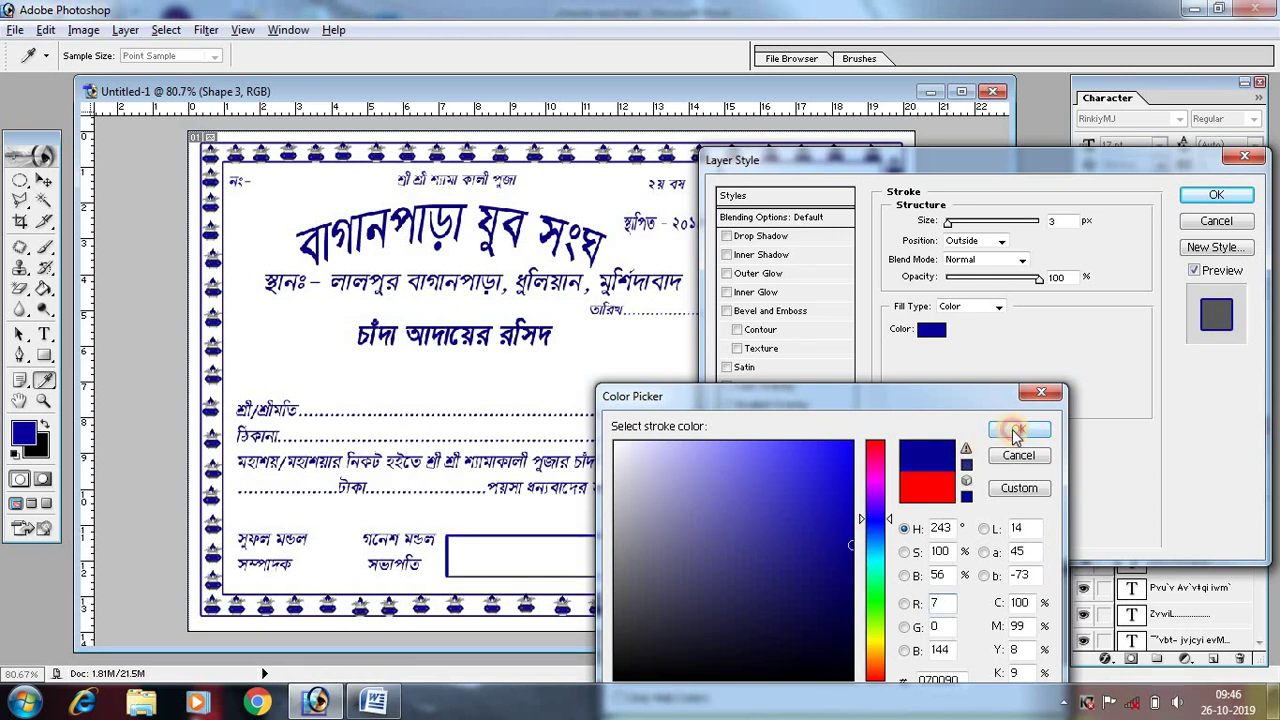
pyautogui.click(1085, 222)
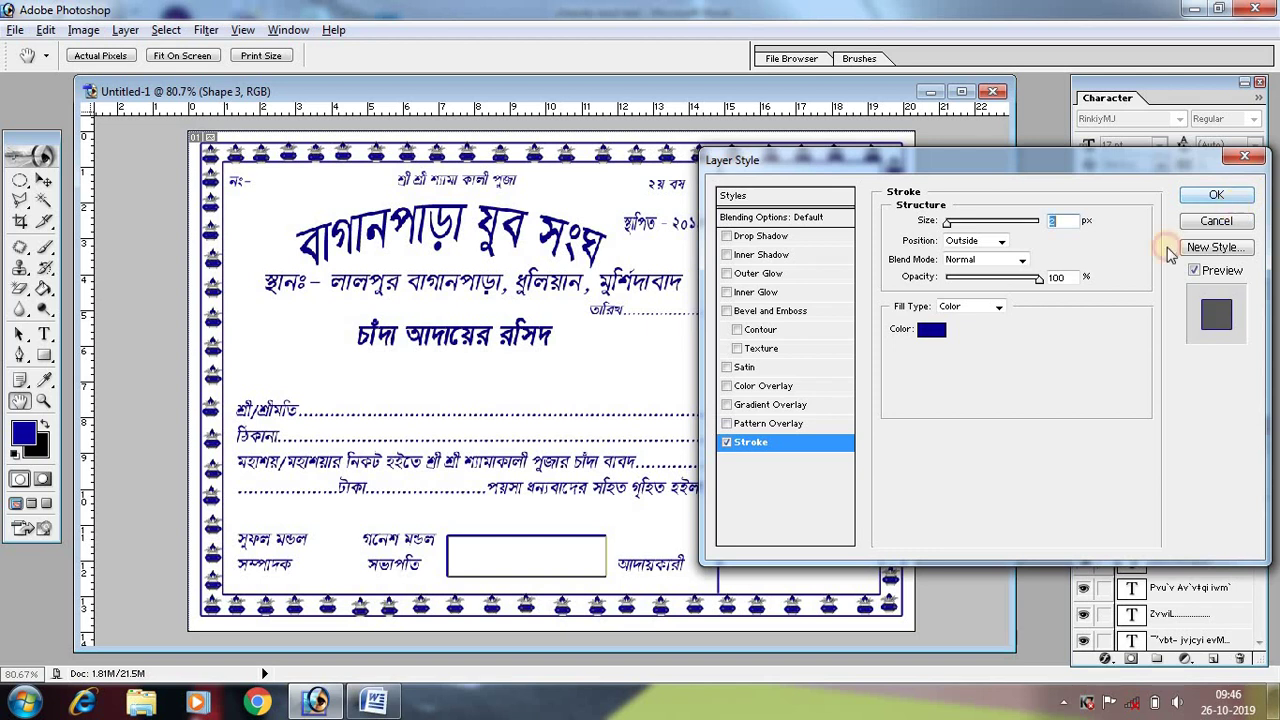
pyautogui.write('2')
# Apply the stroke and draw a blue filled rectangle in the box's left part.
pyautogui.click(1210, 196)
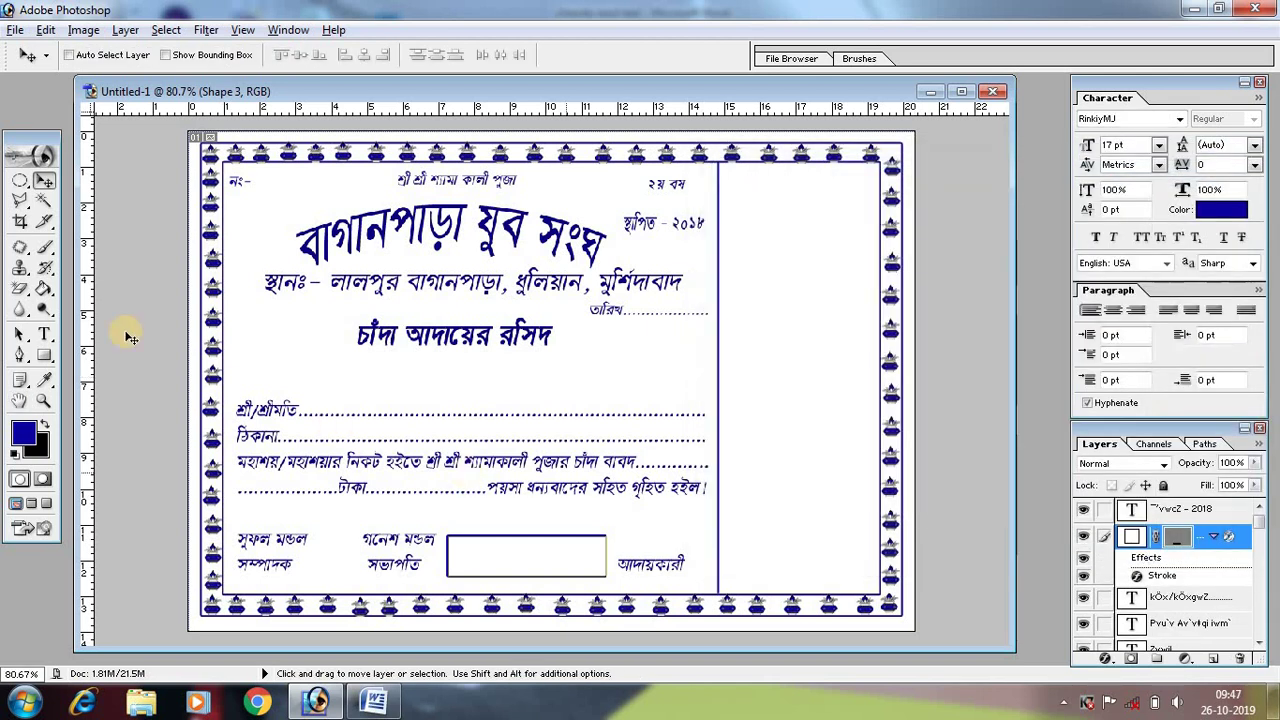
pyautogui.click(41, 358)
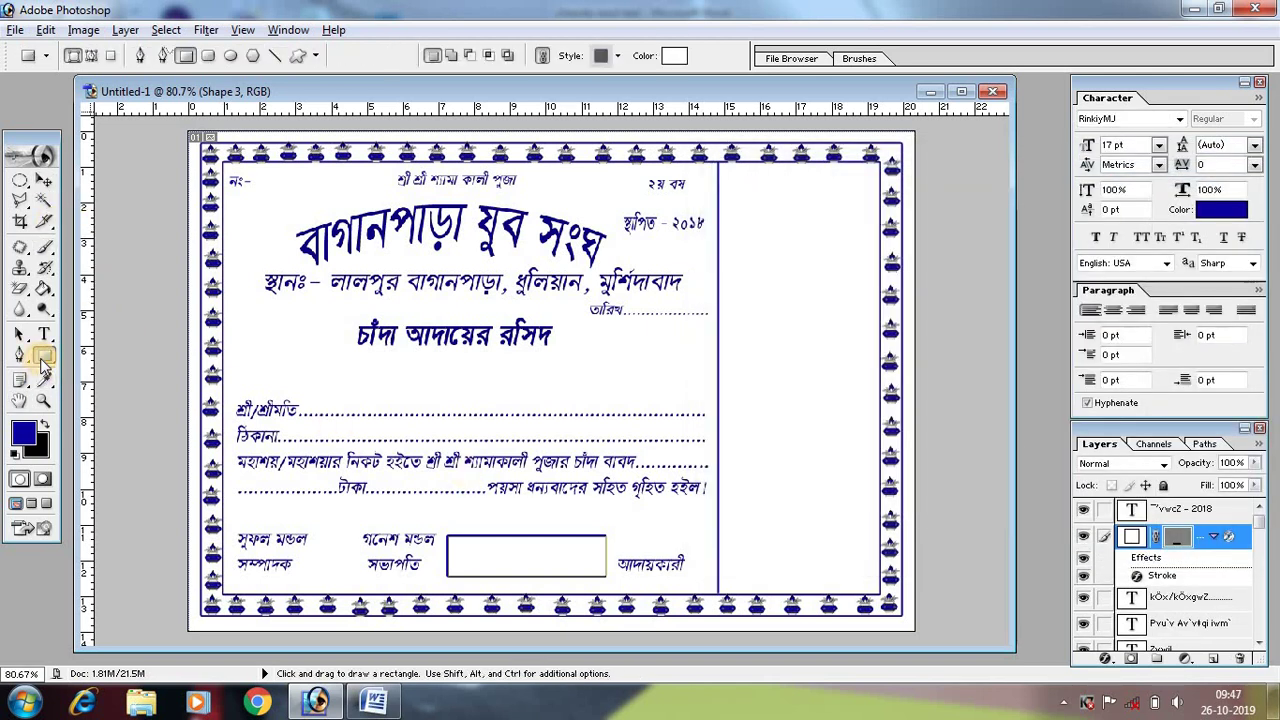
pyautogui.click(43, 181)
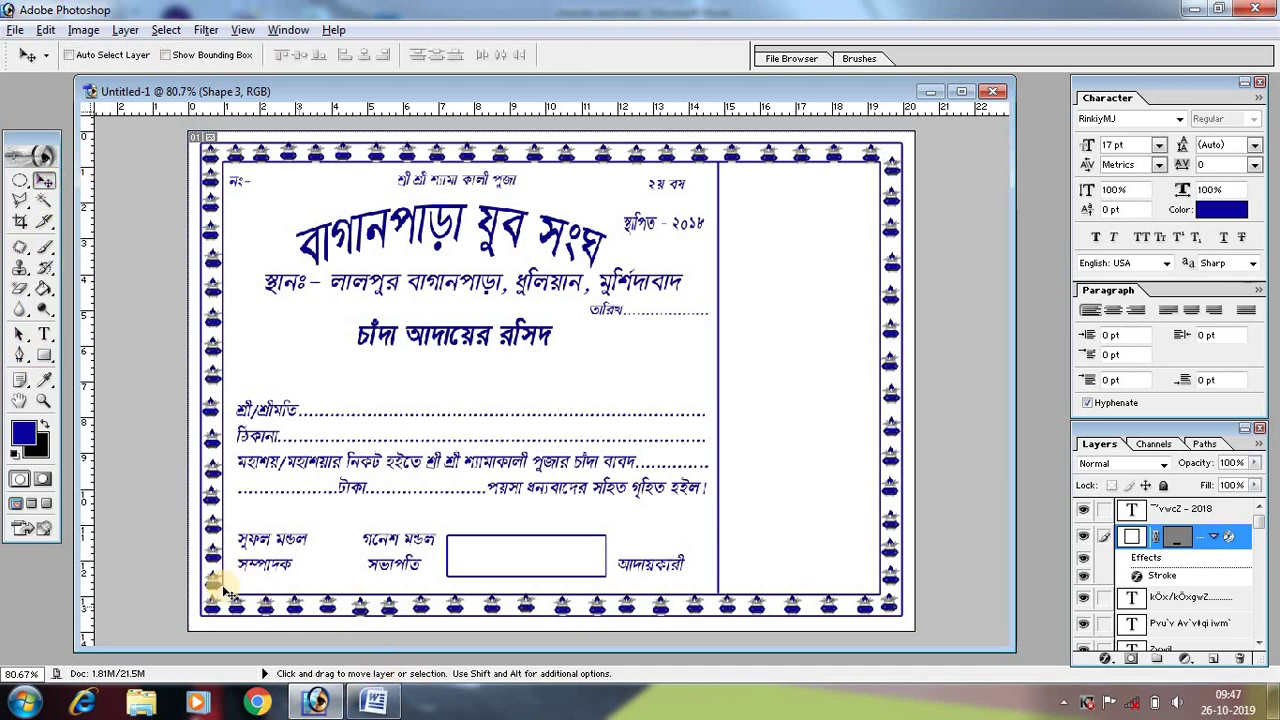
pyautogui.click(43, 356)
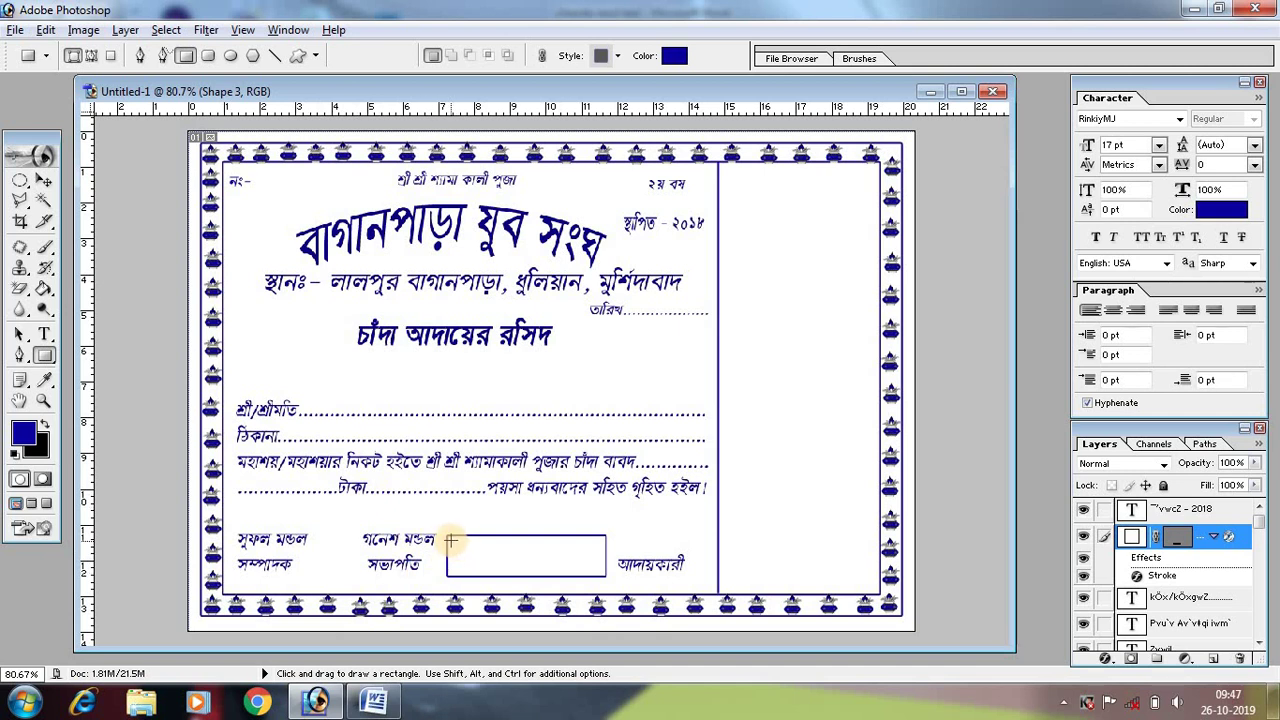
pyautogui.moveTo(451, 540); pyautogui.dragTo(500, 571)
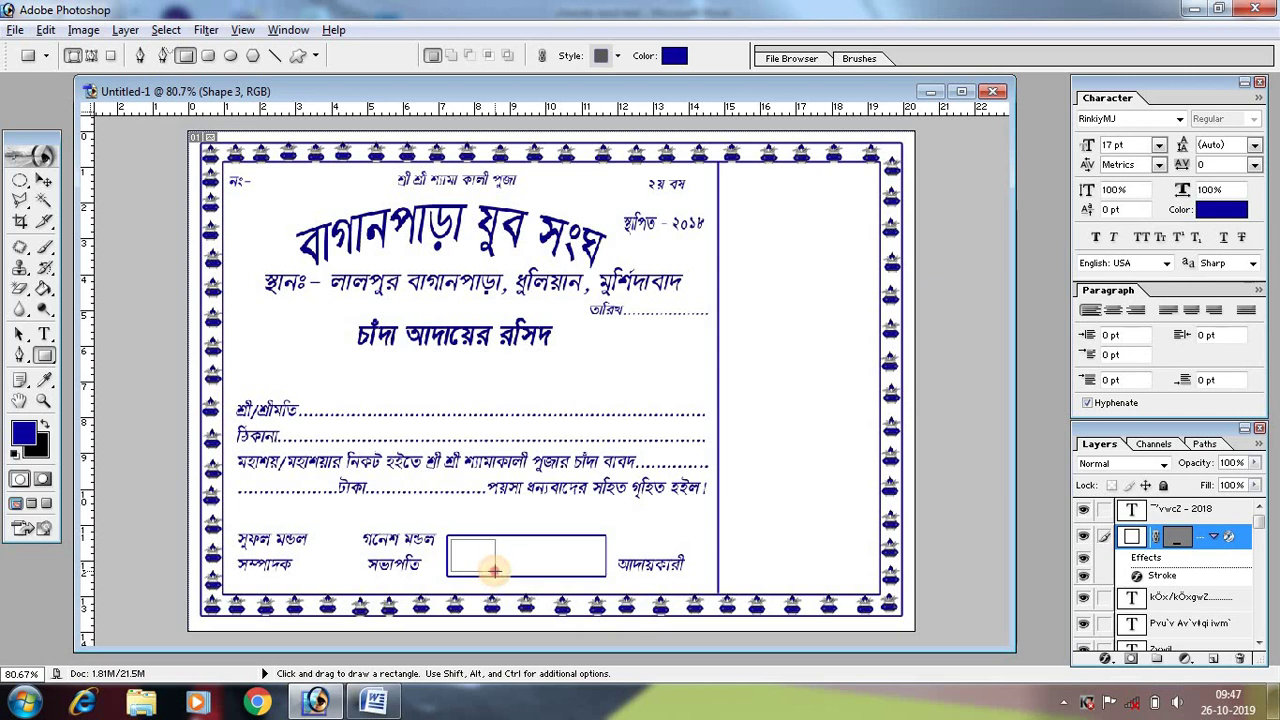
pyautogui.moveTo(494, 570); pyautogui.dragTo(496, 573)
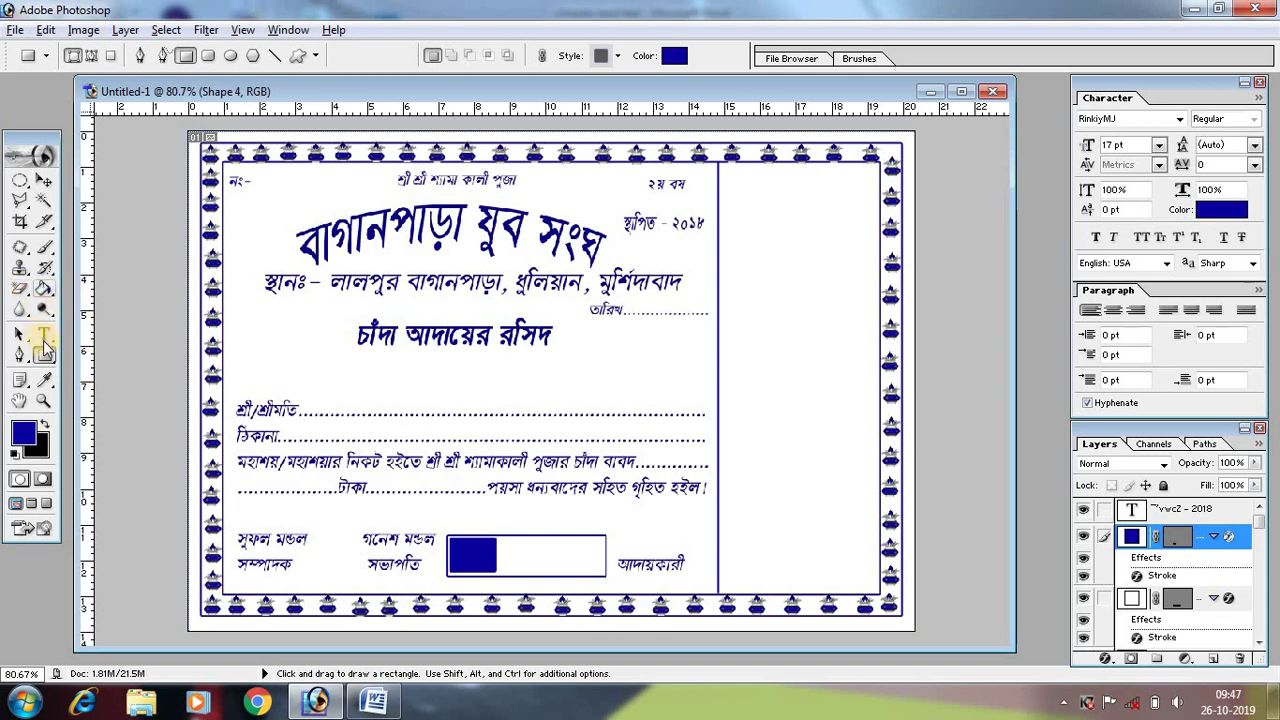
# Draw a vertical divider beside the blue block and adjust the block's width.
pyautogui.click(278, 56)
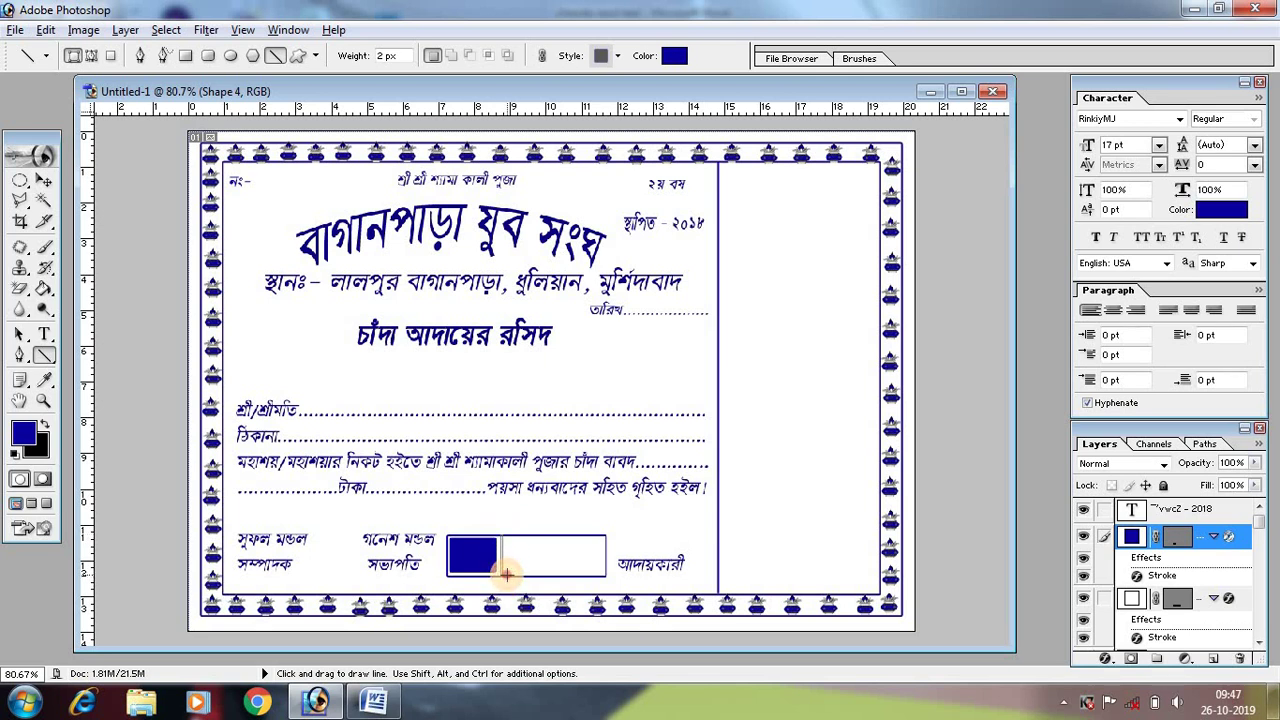
pyautogui.moveTo(503, 575); pyautogui.dragTo(502, 537)
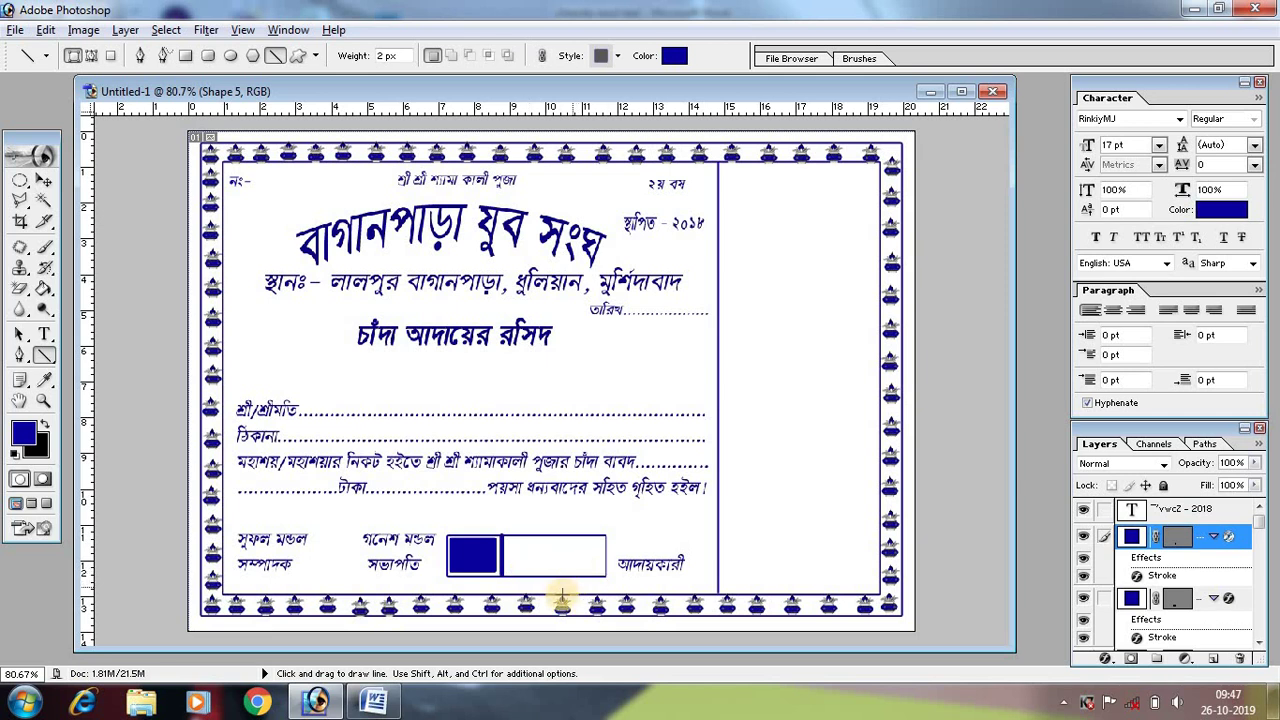
pyautogui.click(44, 180)
pyautogui.hotkey('ctrl', 't')
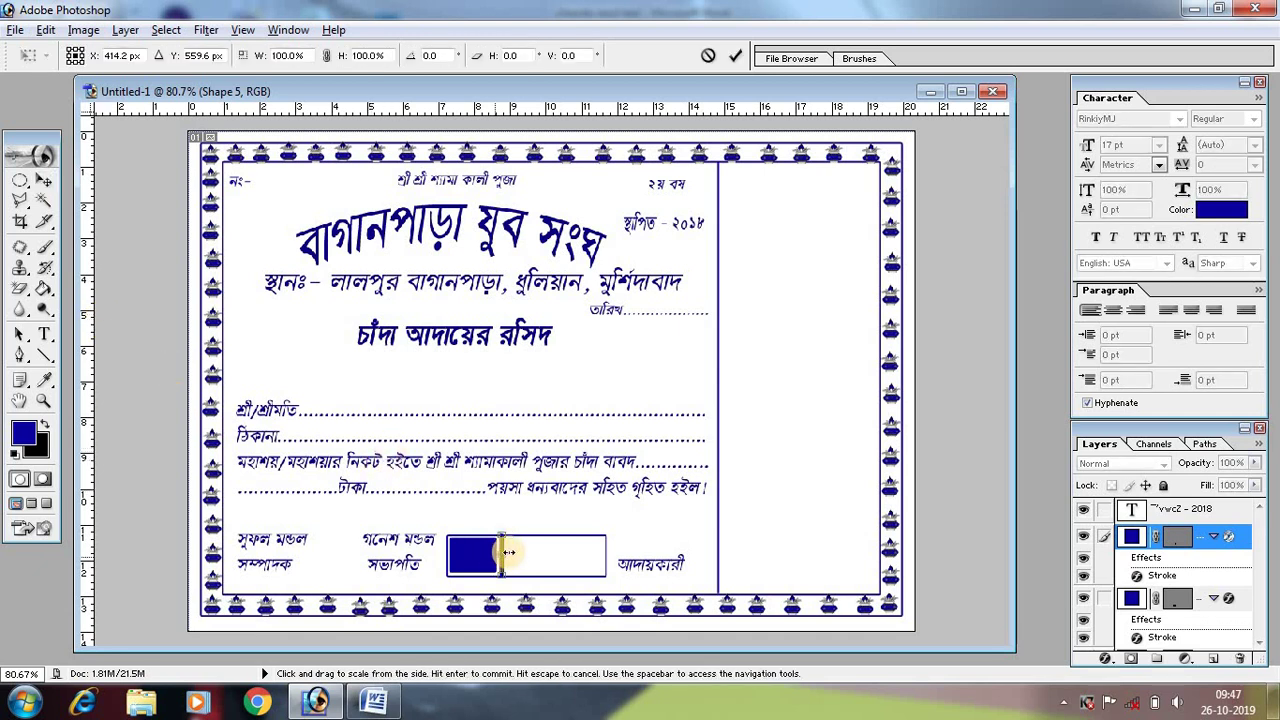
pyautogui.moveTo(505, 553); pyautogui.dragTo(503, 552)
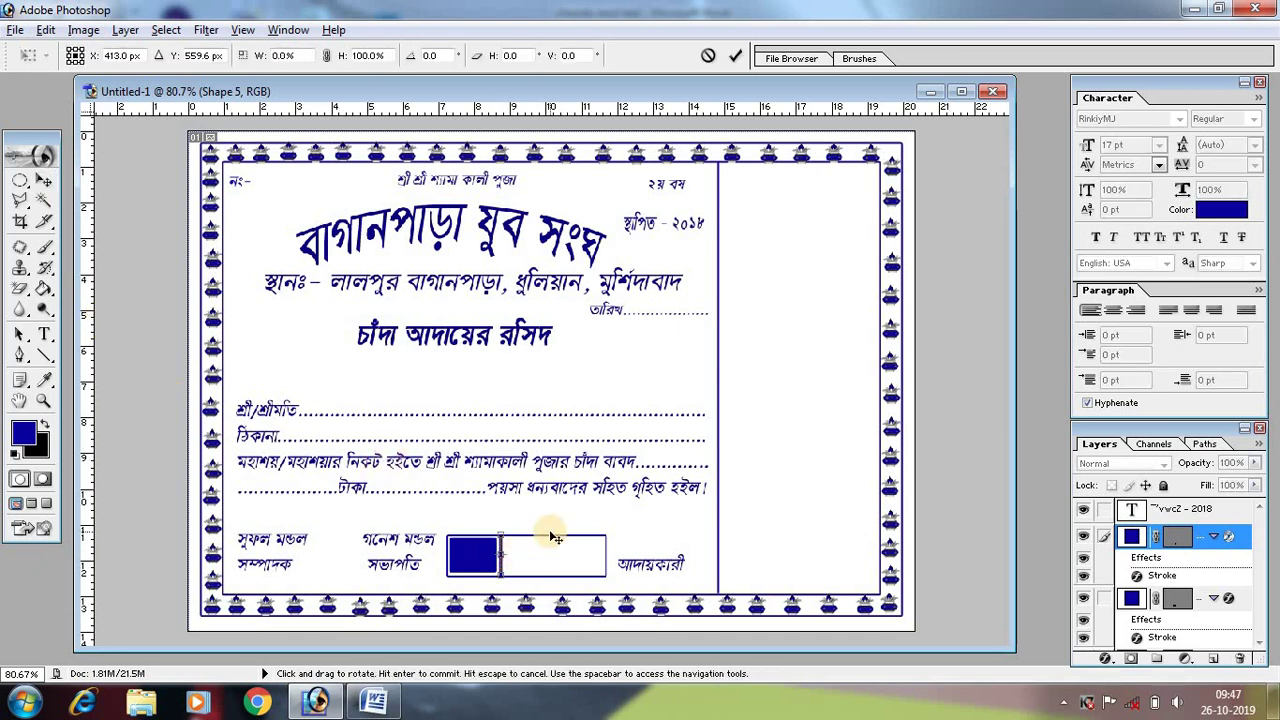
pyautogui.press('Return')
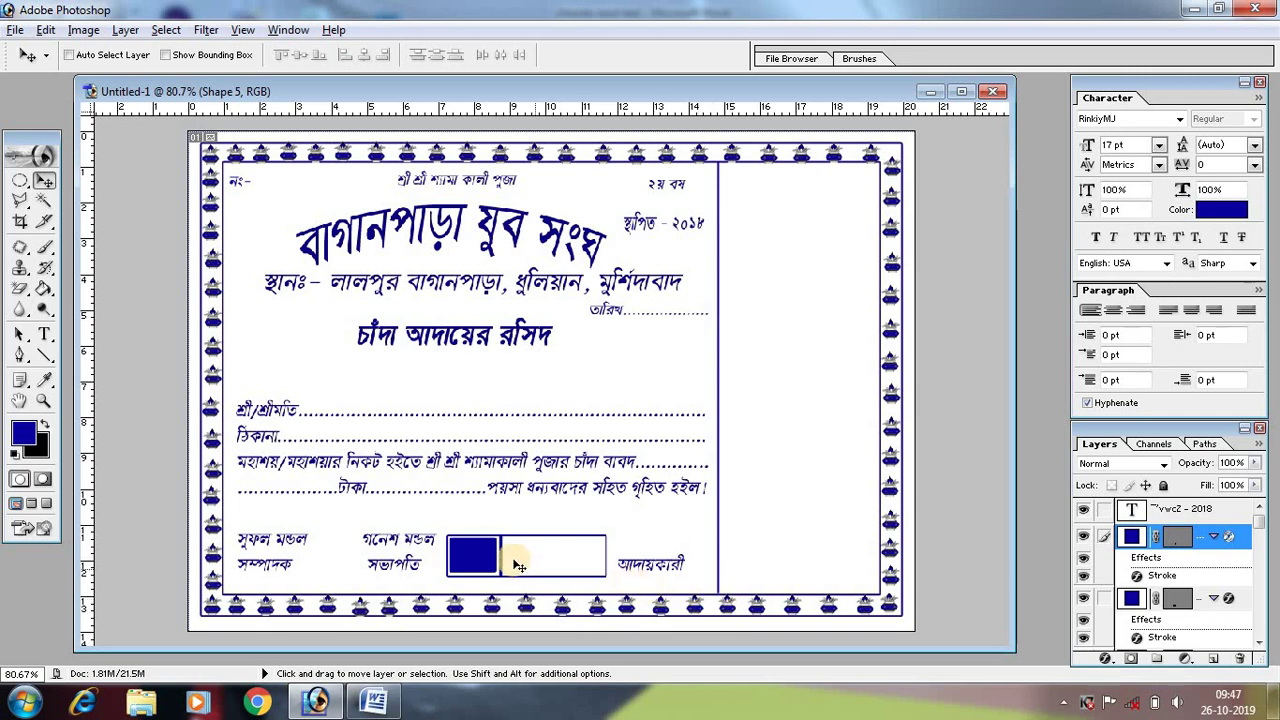
# Select the word টাকা in the Word receipt text.
pyautogui.click(378, 705)
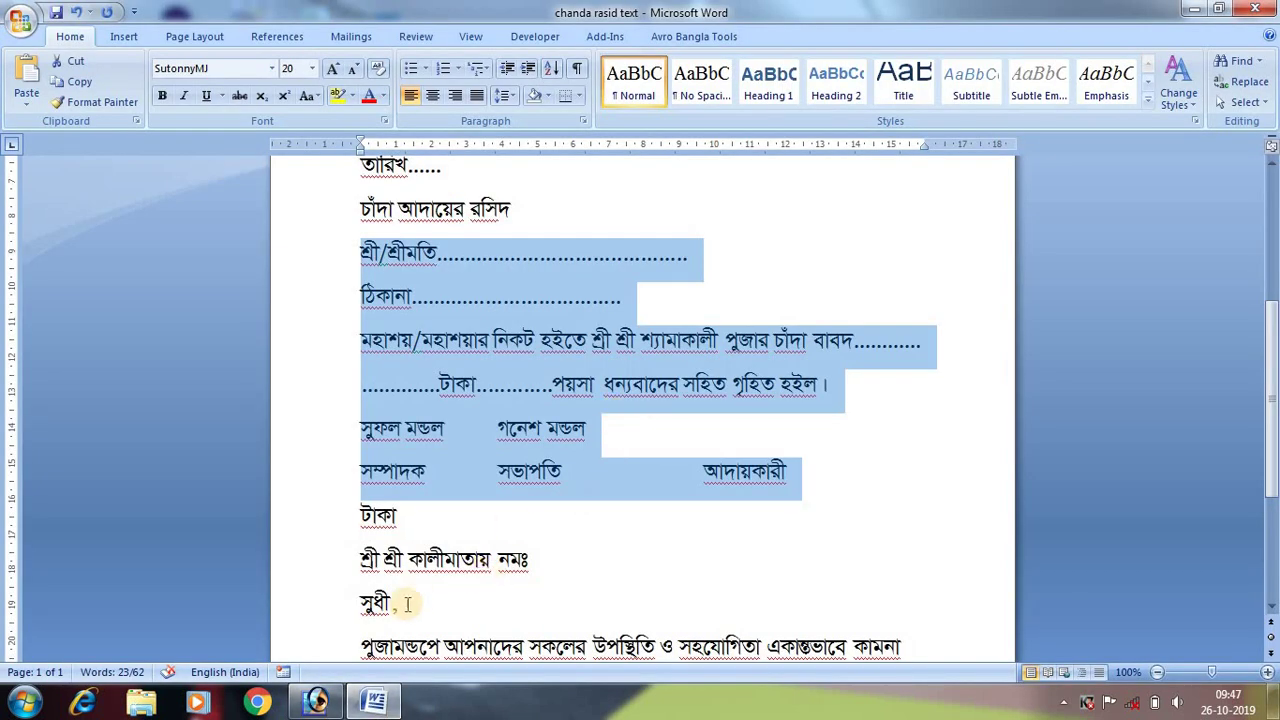
pyautogui.moveTo(366, 515); pyautogui.dragTo(392, 515)
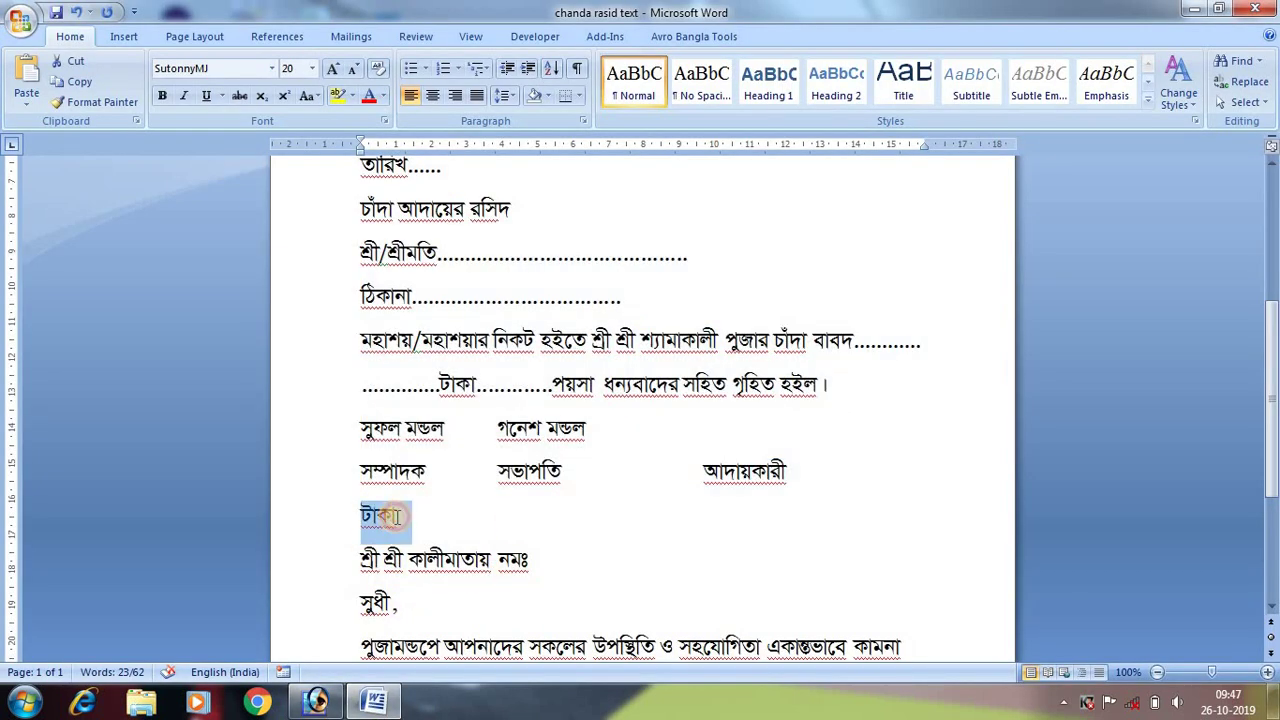
pyautogui.click(316, 702)
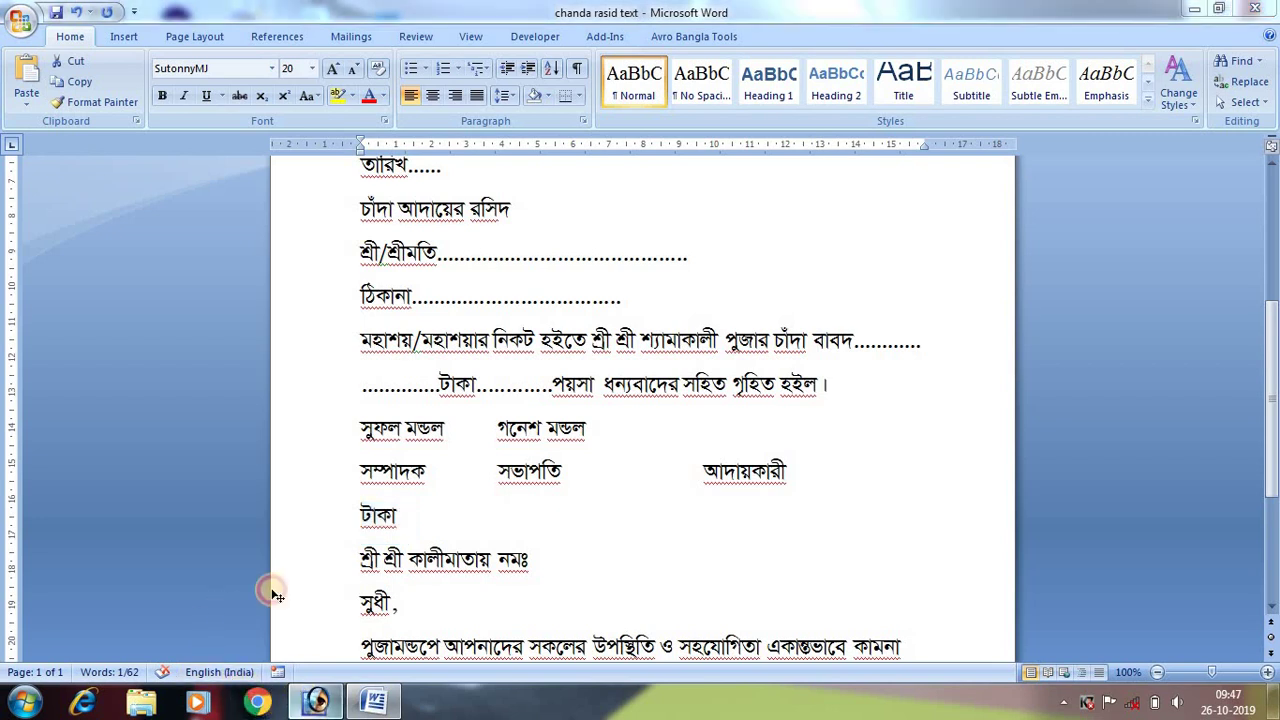
# Add the text টাকা and colour it white.
pyautogui.click(43, 336)
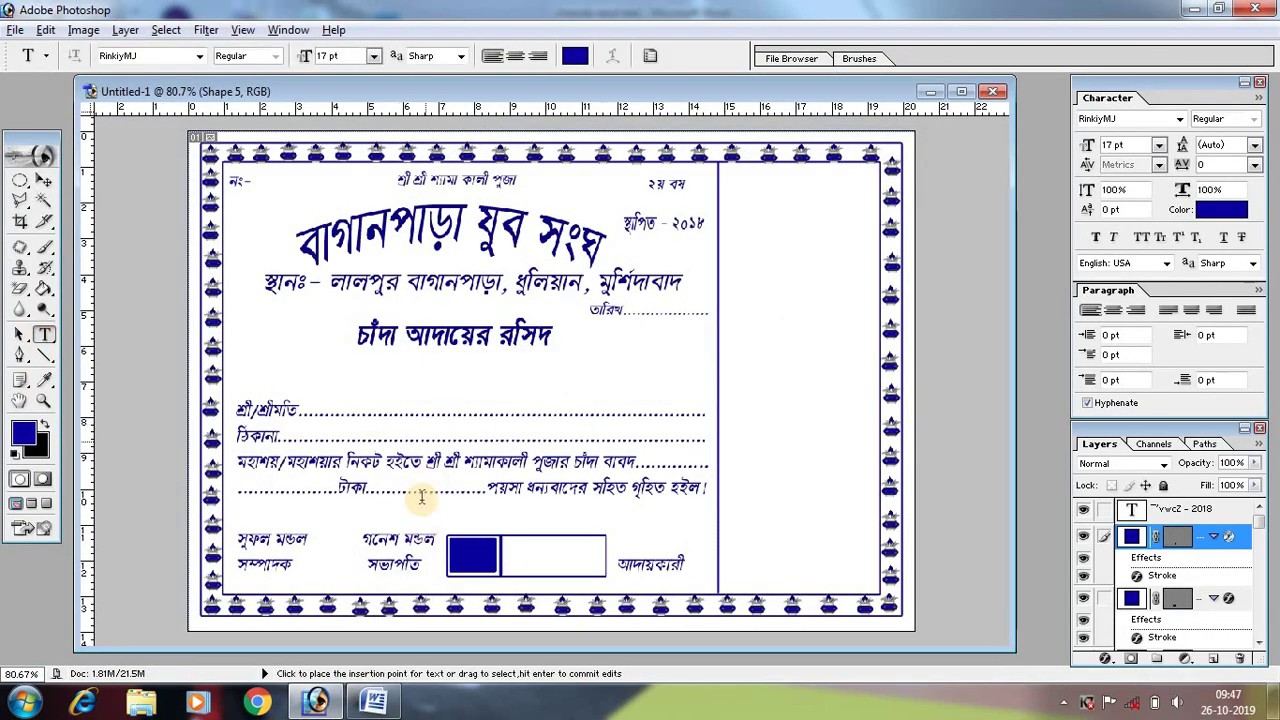
pyautogui.click(408, 563)
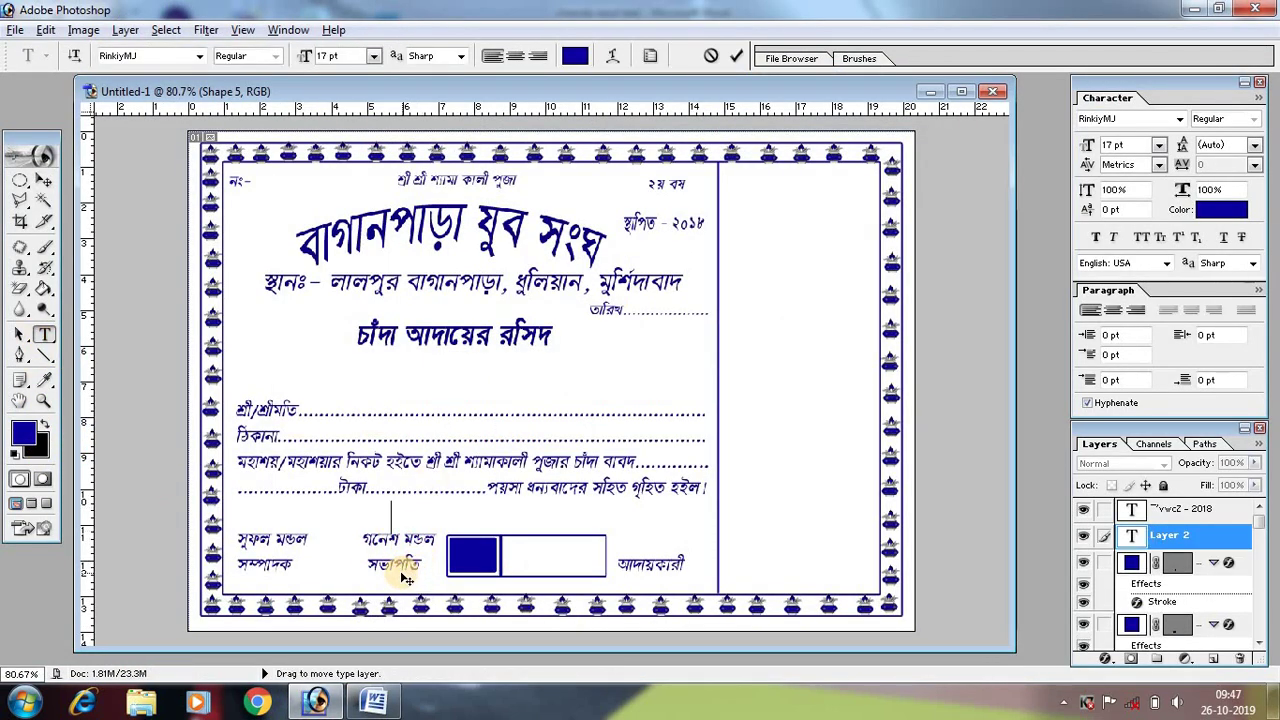
pyautogui.write('টাকা')
pyautogui.doubleClick(449, 516)
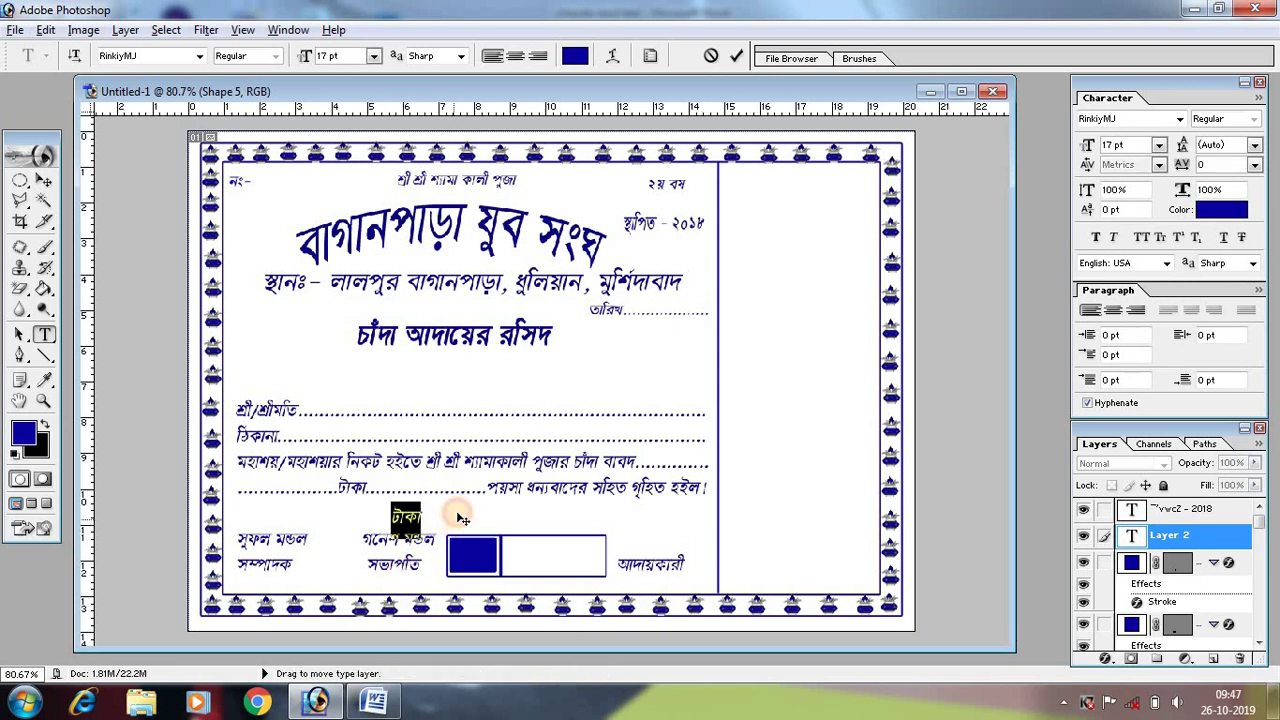
pyautogui.click(575, 57)
pyautogui.moveTo(689, 470); pyautogui.dragTo(615, 443)
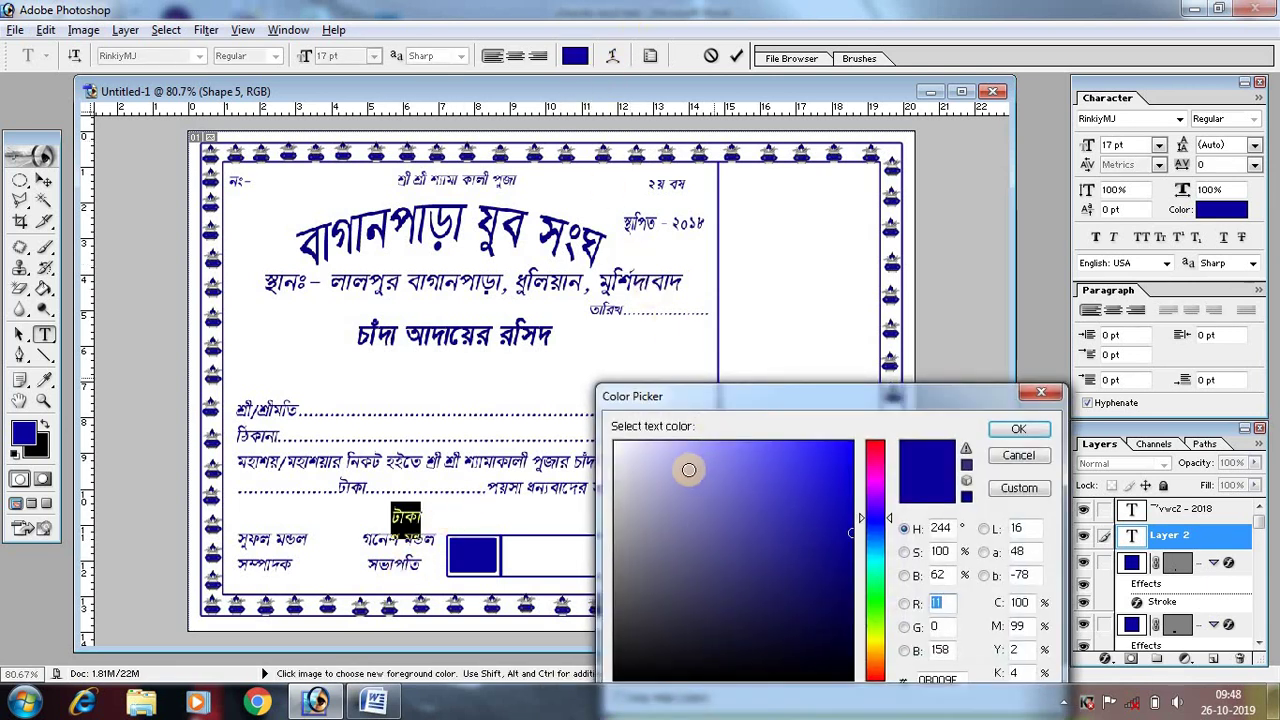
pyautogui.click(1028, 431)
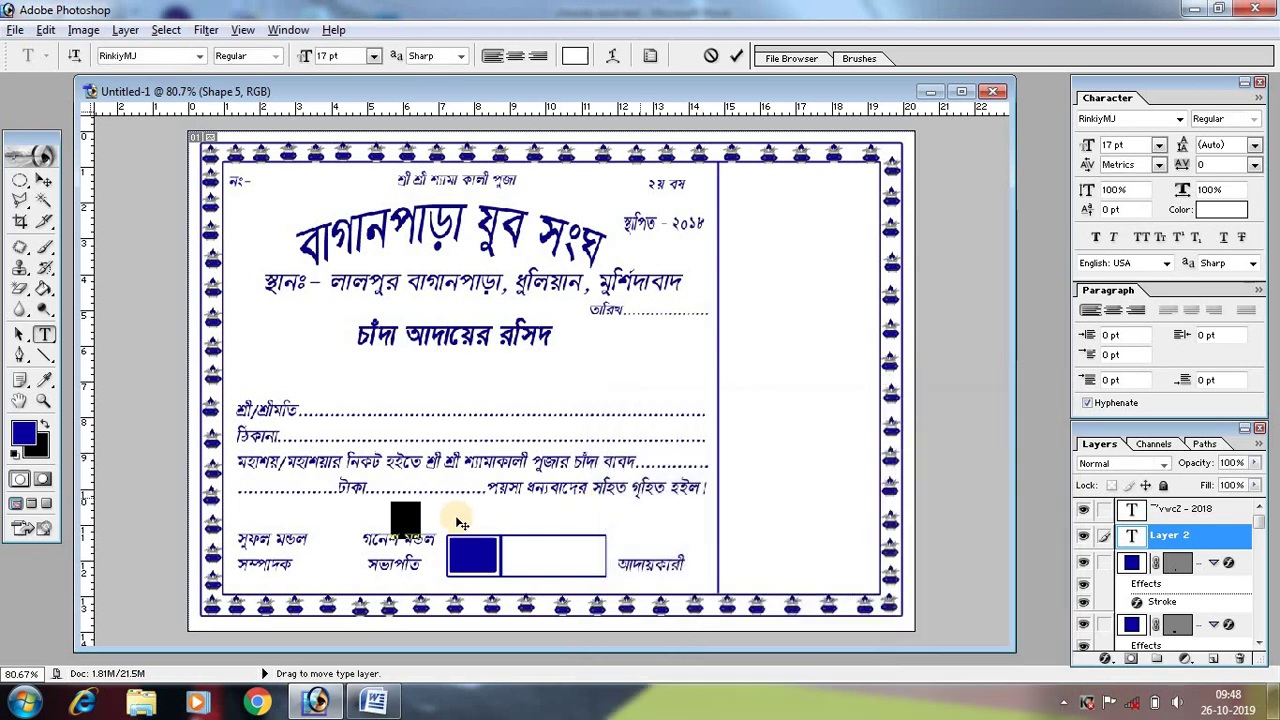
# Move টাকা onto the blue block, make it Faux Bold, and enlarge it to fill the block.
pyautogui.click(43, 181)
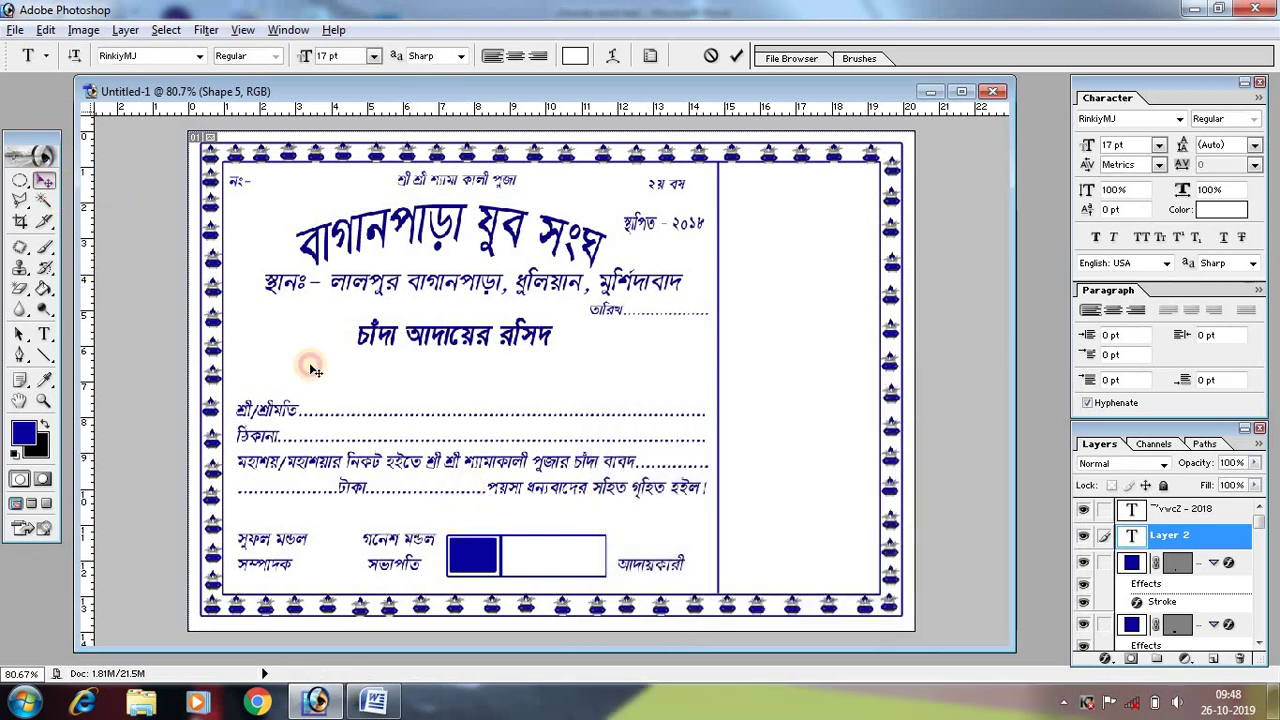
pyautogui.moveTo(428, 515)
pyautogui.mouseDown()
pyautogui.moveTo(509, 553)
pyautogui.moveTo(497, 561)
pyautogui.mouseUp()
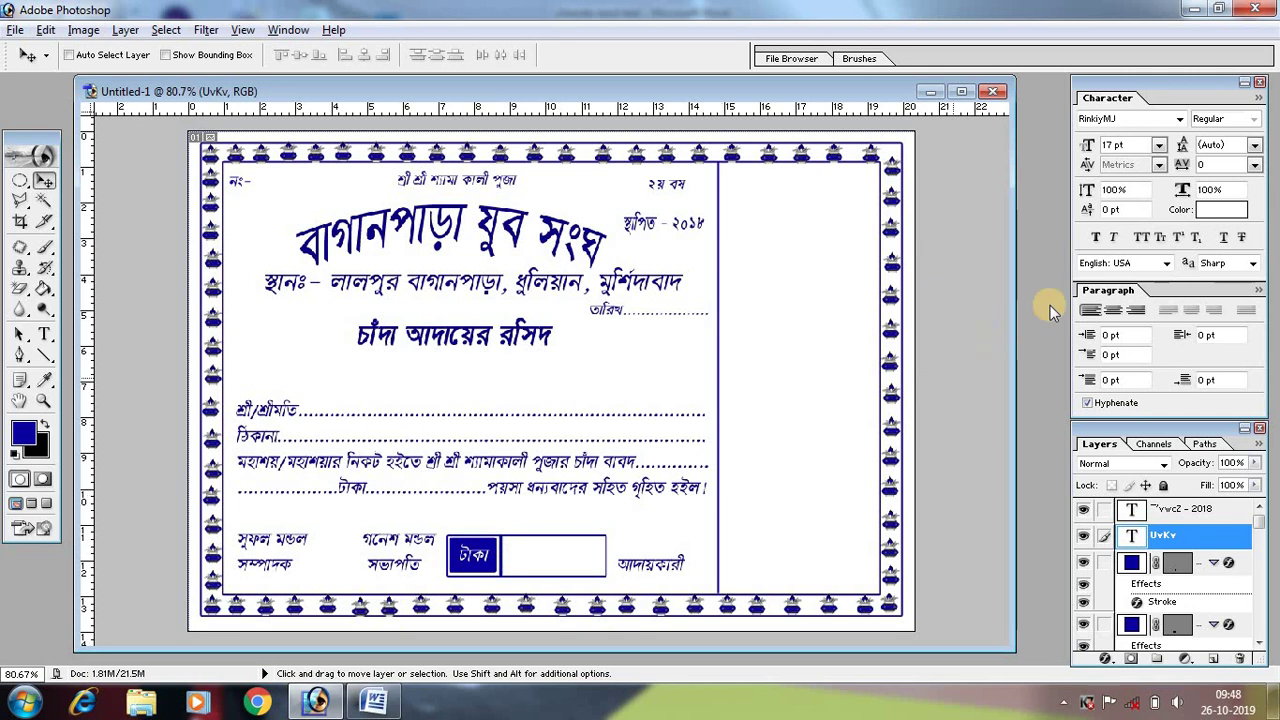
pyautogui.click(1097, 240)
pyautogui.moveTo(488, 560); pyautogui.dragTo(507, 570)
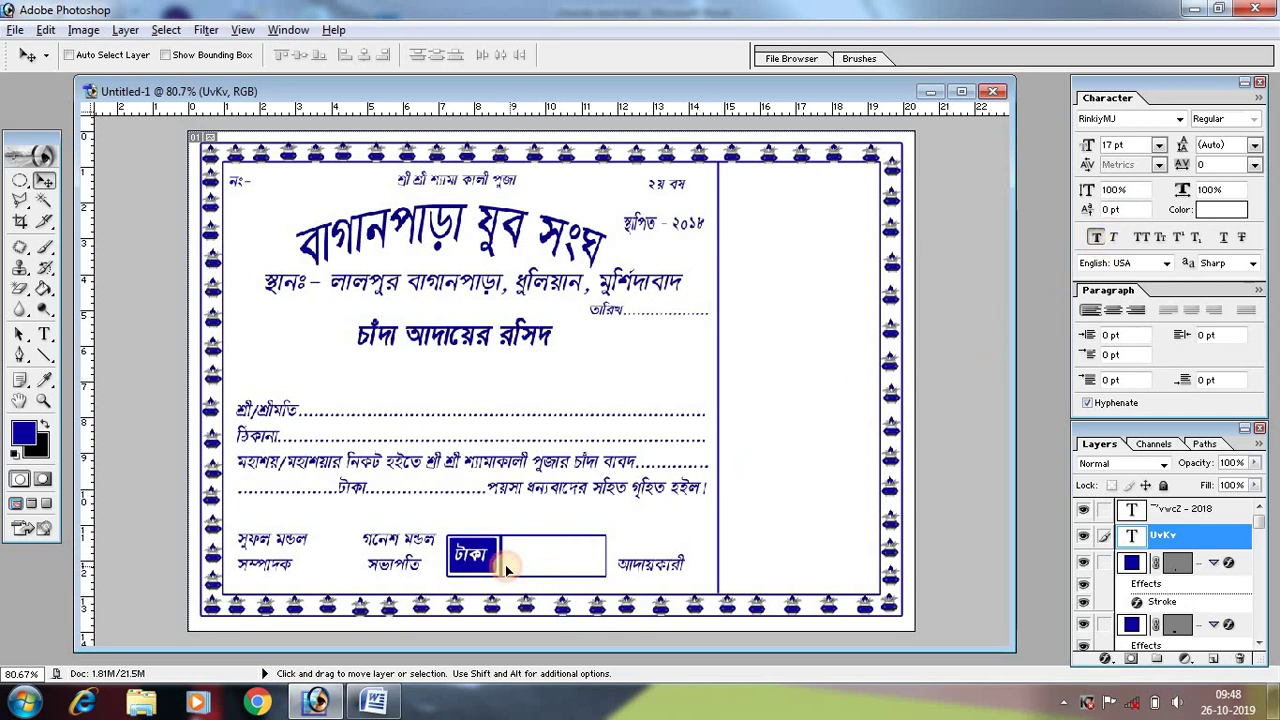
pyautogui.hotkey('ctrl', 't')
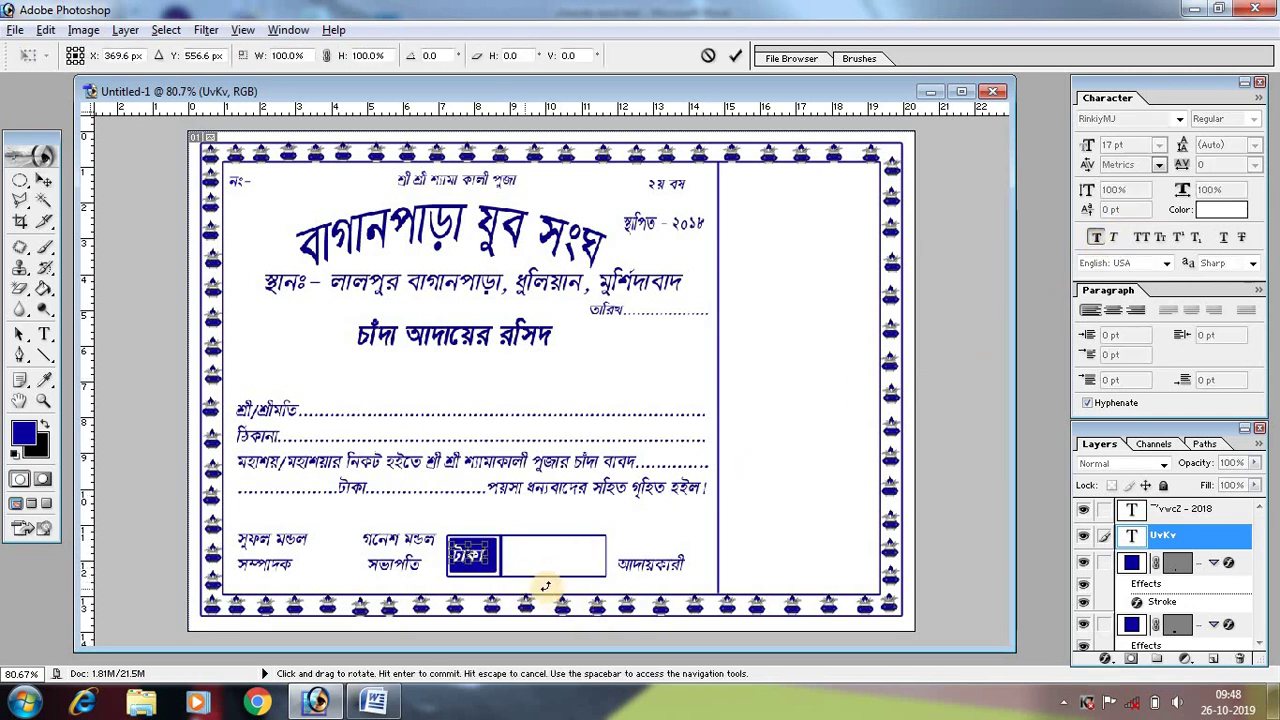
pyautogui.moveTo(488, 566); pyautogui.dragTo(495, 567)
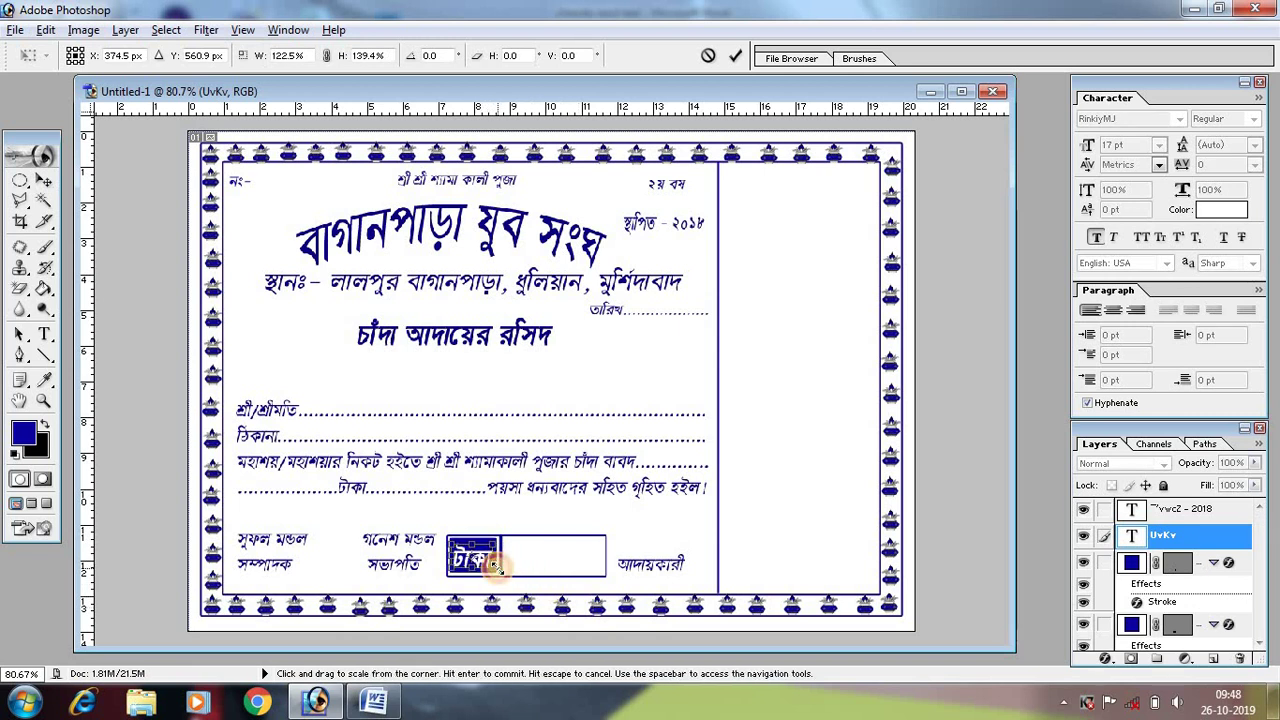
pyautogui.press('Return')
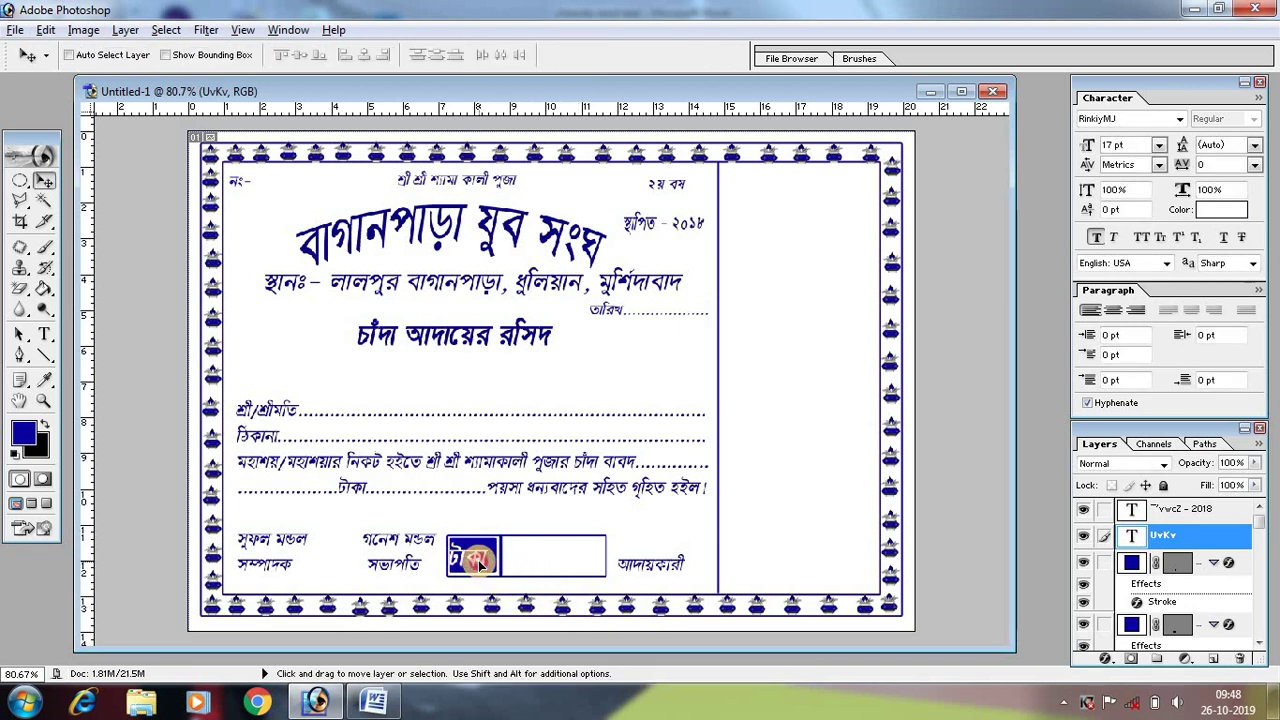
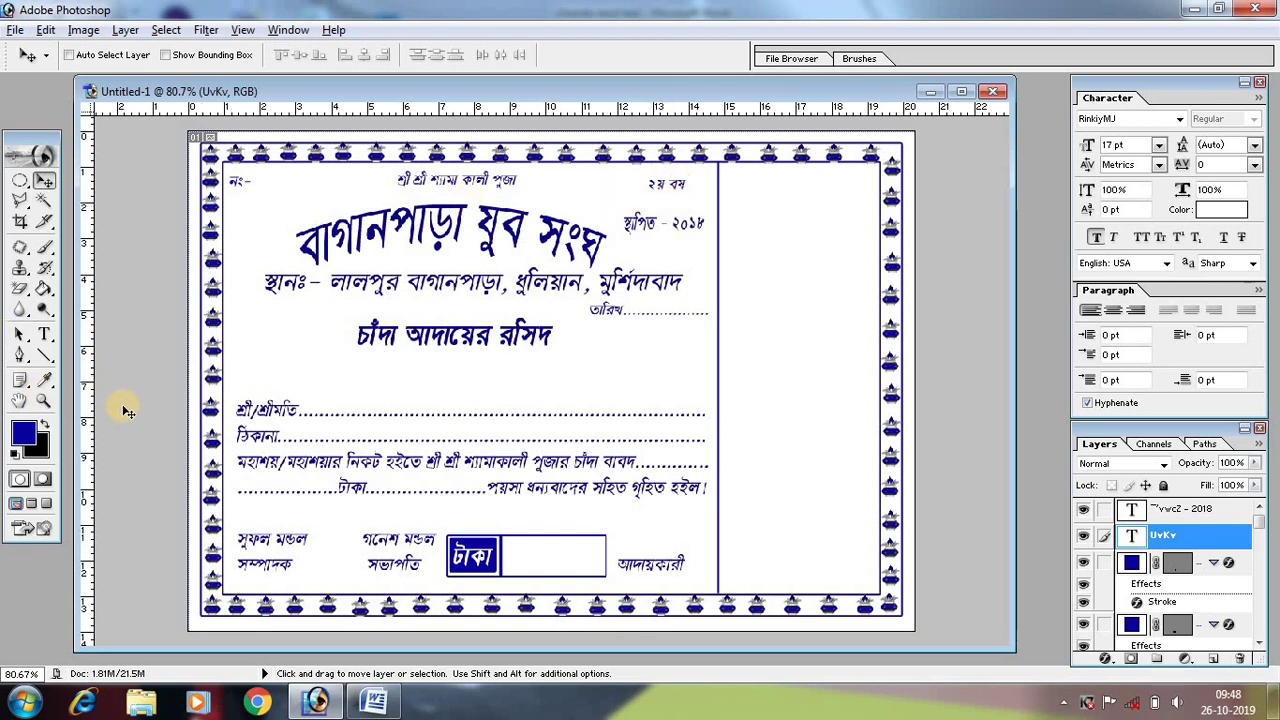
# Draw an ellipse shape over the ২য় বর্ষ label near the top-right corner.
pyautogui.click(42, 360)
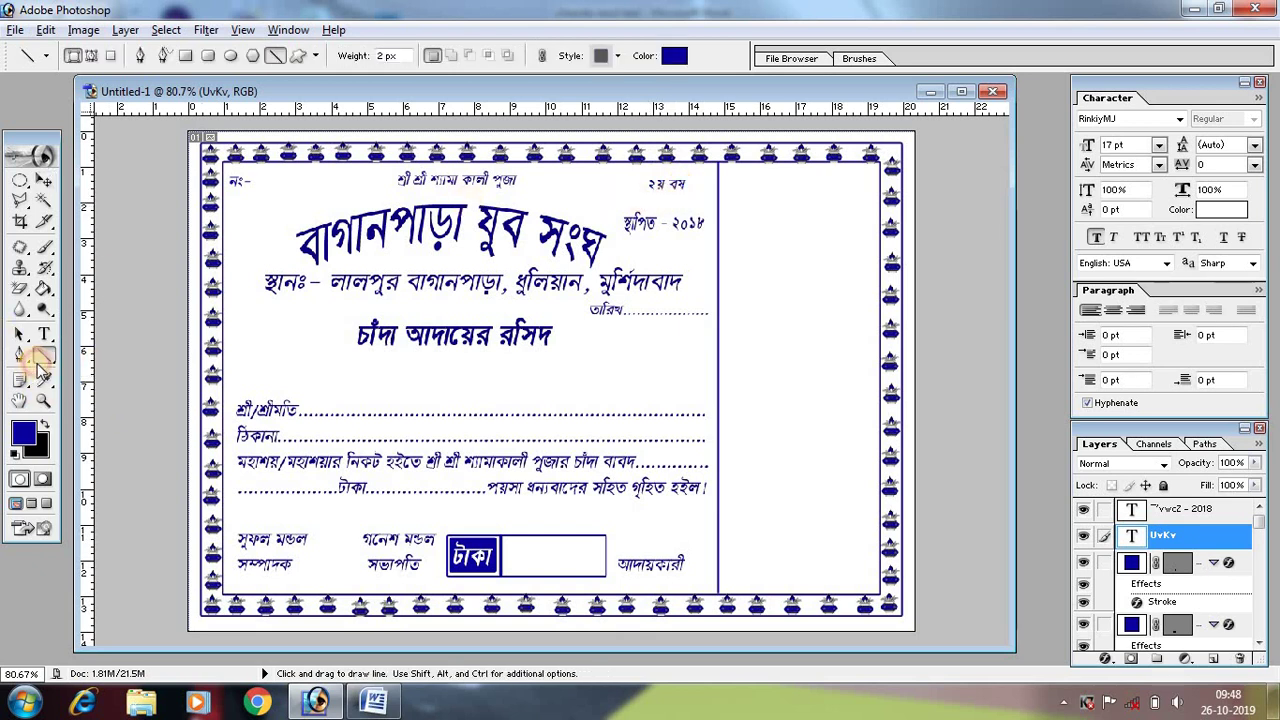
pyautogui.click(232, 55)
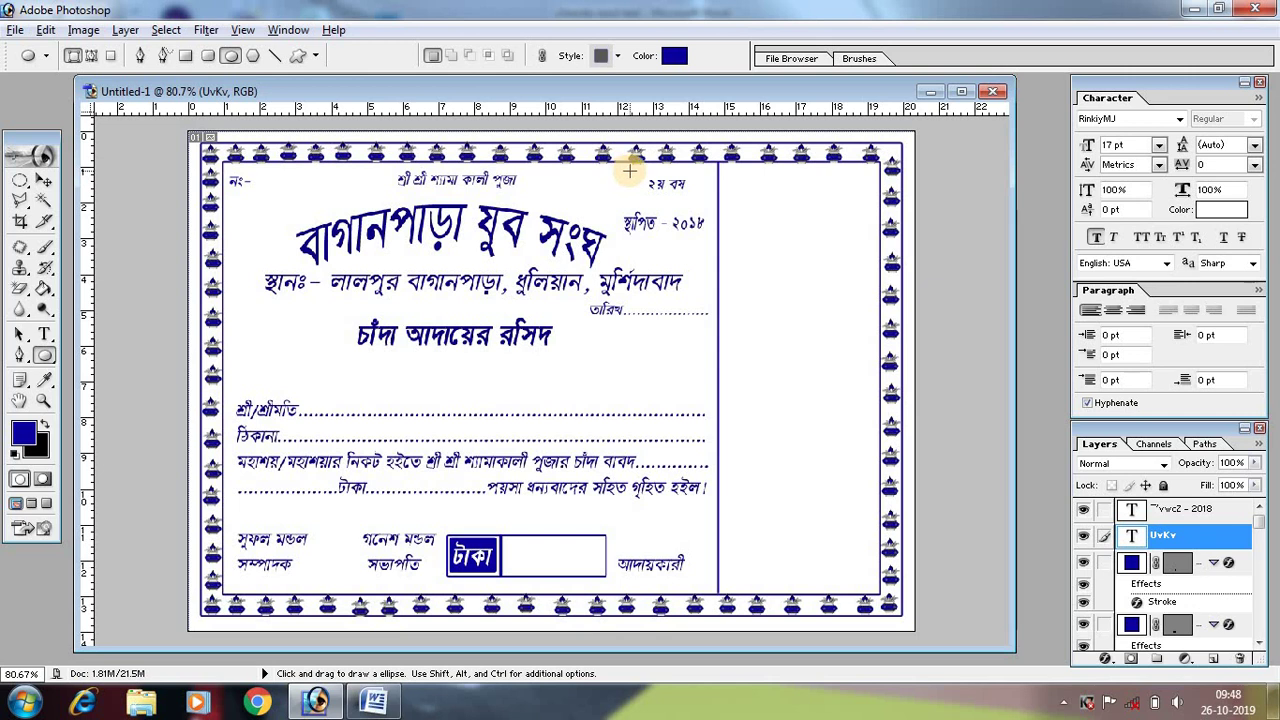
pyautogui.moveTo(630, 171); pyautogui.dragTo(697, 201)
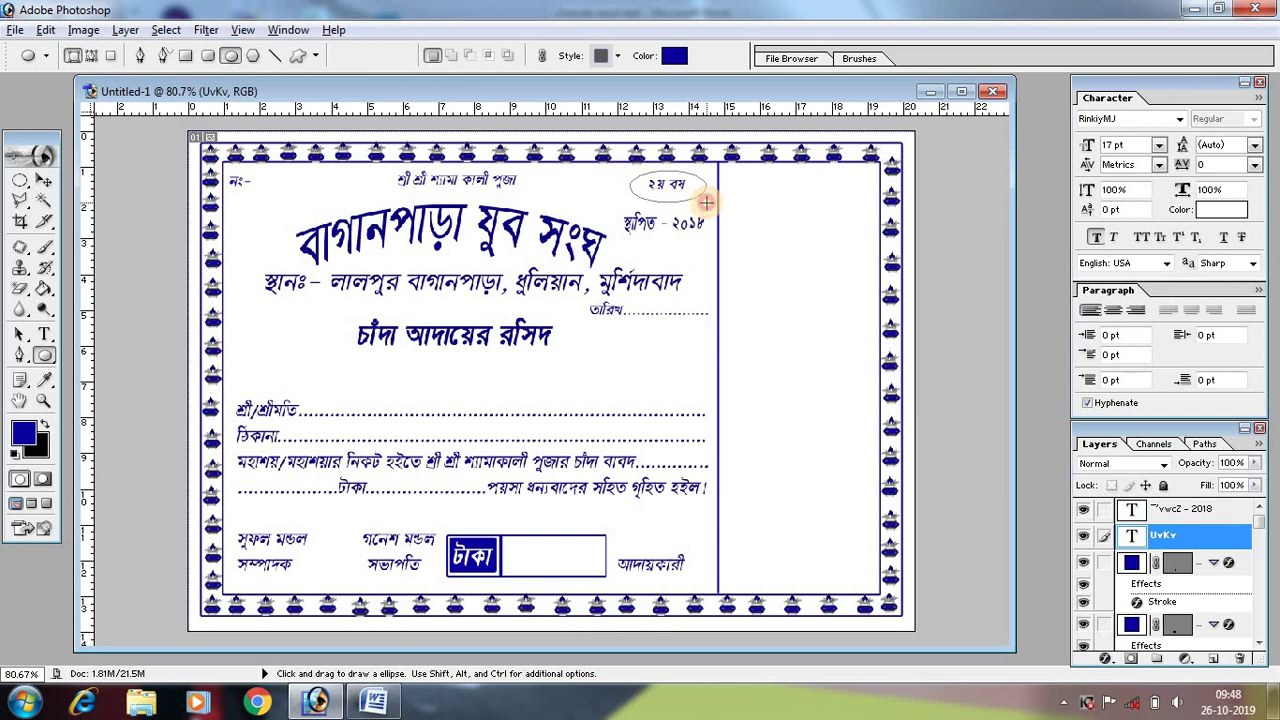
pyautogui.moveTo(707, 204); pyautogui.dragTo(708, 204)
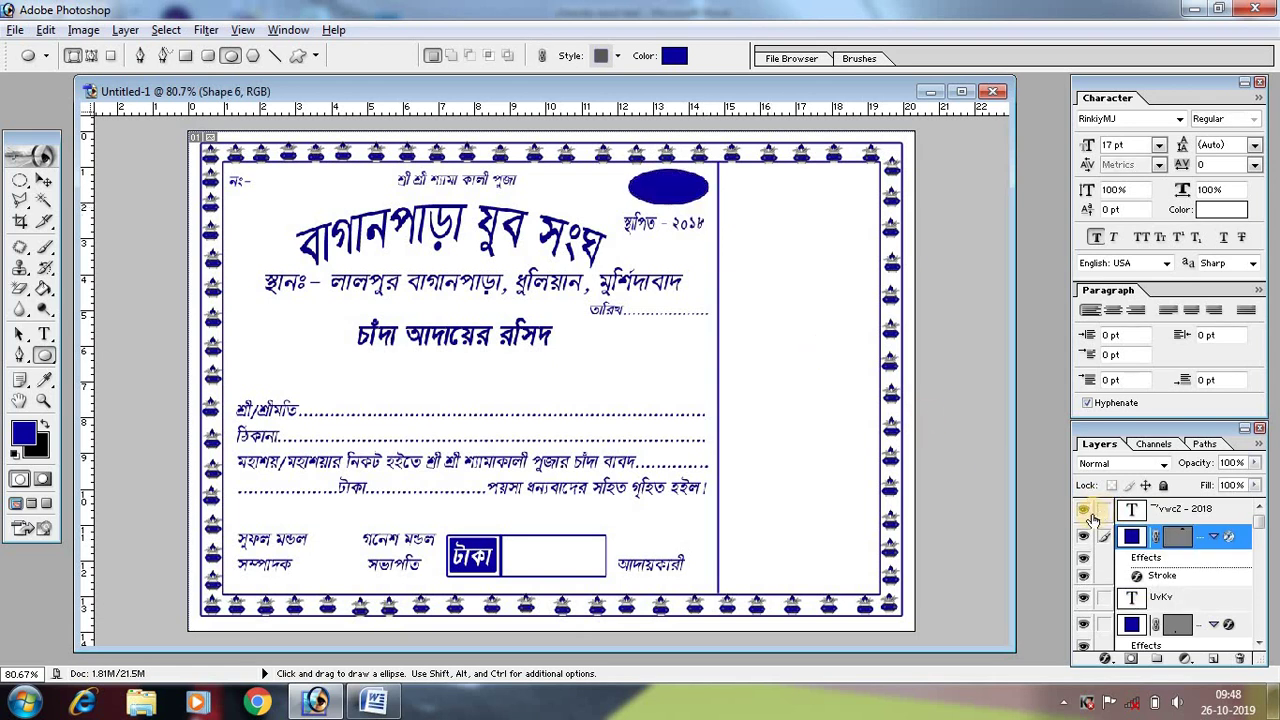
# Give the oval a white fill and a blue Stroke layer style.
pyautogui.doubleClick(1133, 541)
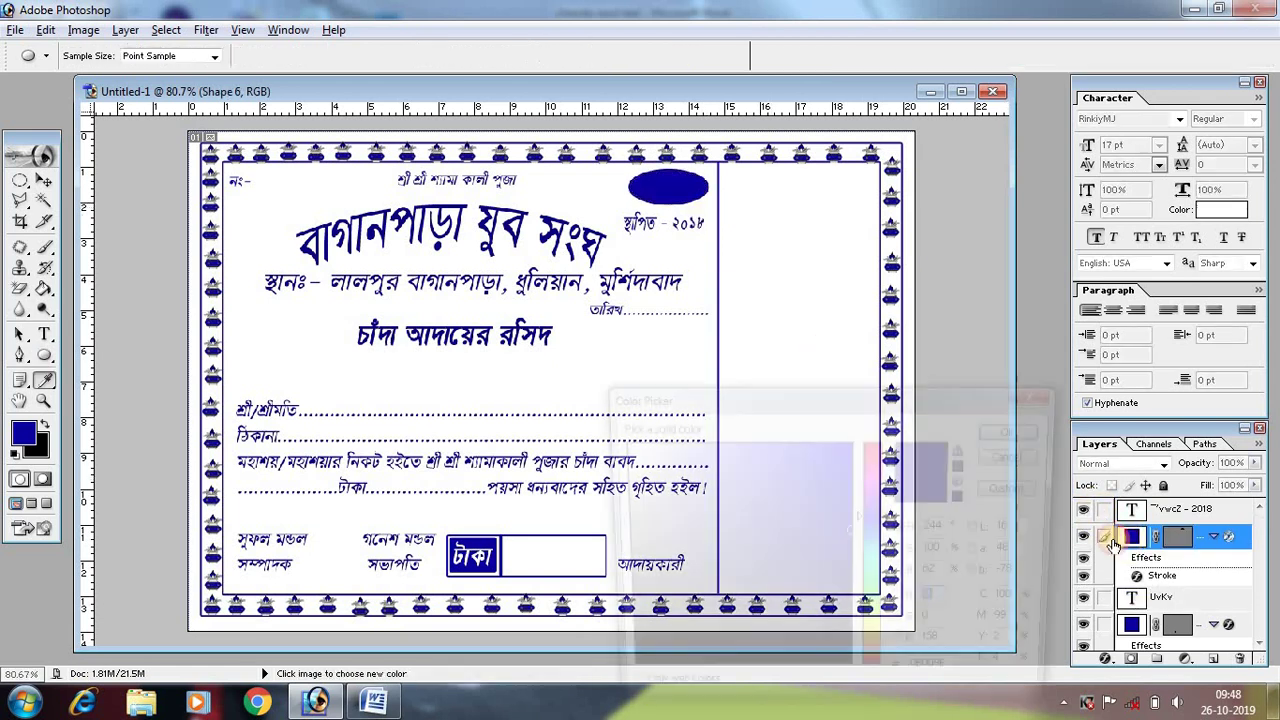
pyautogui.moveTo(700, 471)
pyautogui.mouseDown()
pyautogui.moveTo(620, 426)
pyautogui.moveTo(610, 441)
pyautogui.mouseUp()
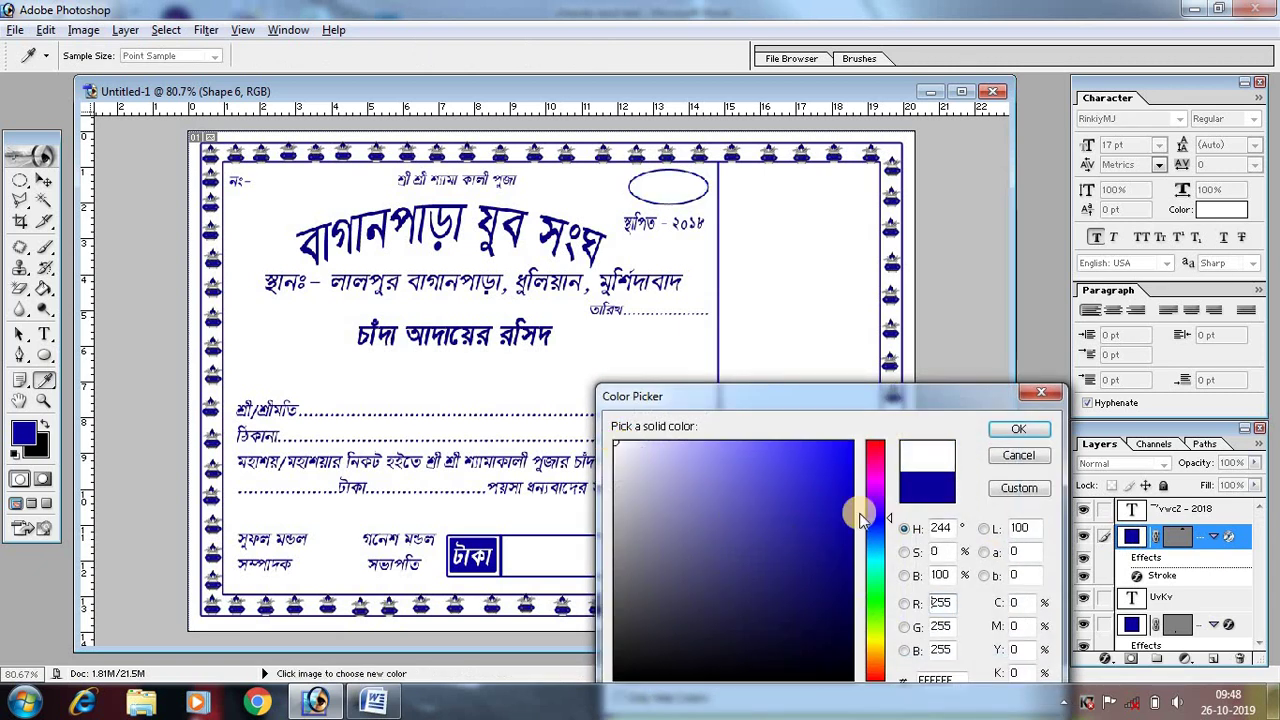
pyautogui.click(1019, 430)
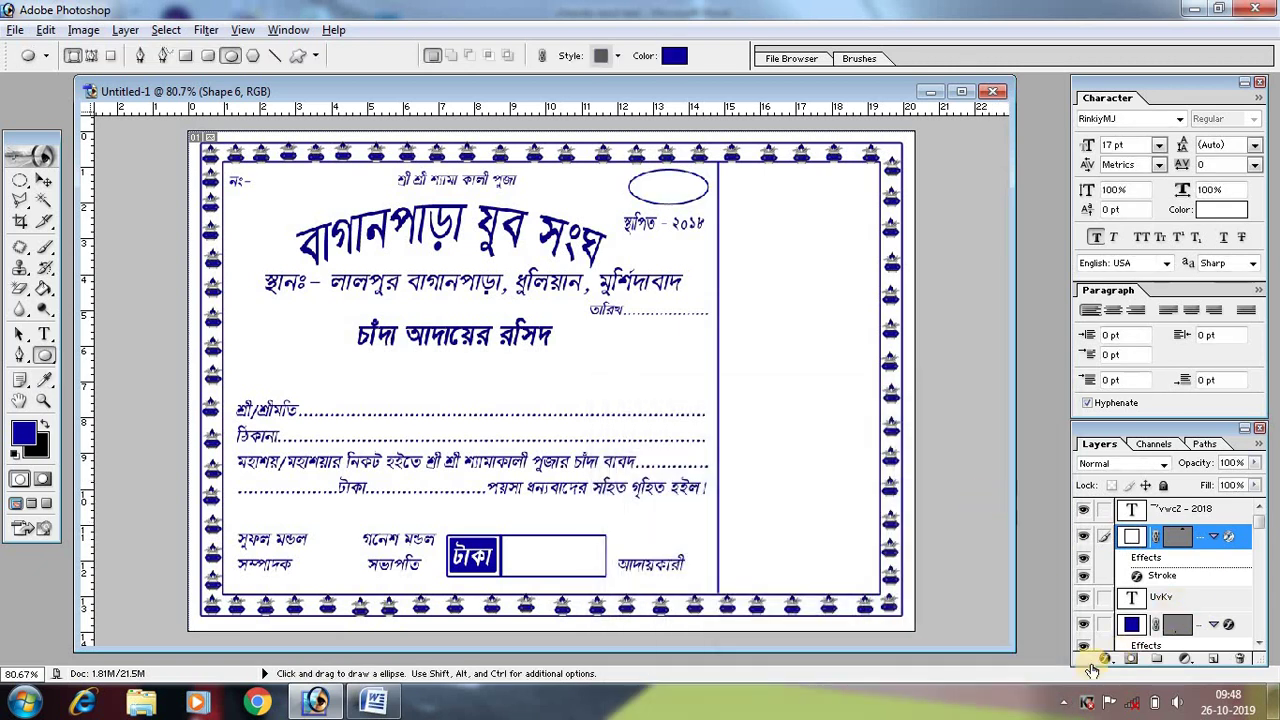
pyautogui.click(1105, 658)
pyautogui.click(1157, 640)
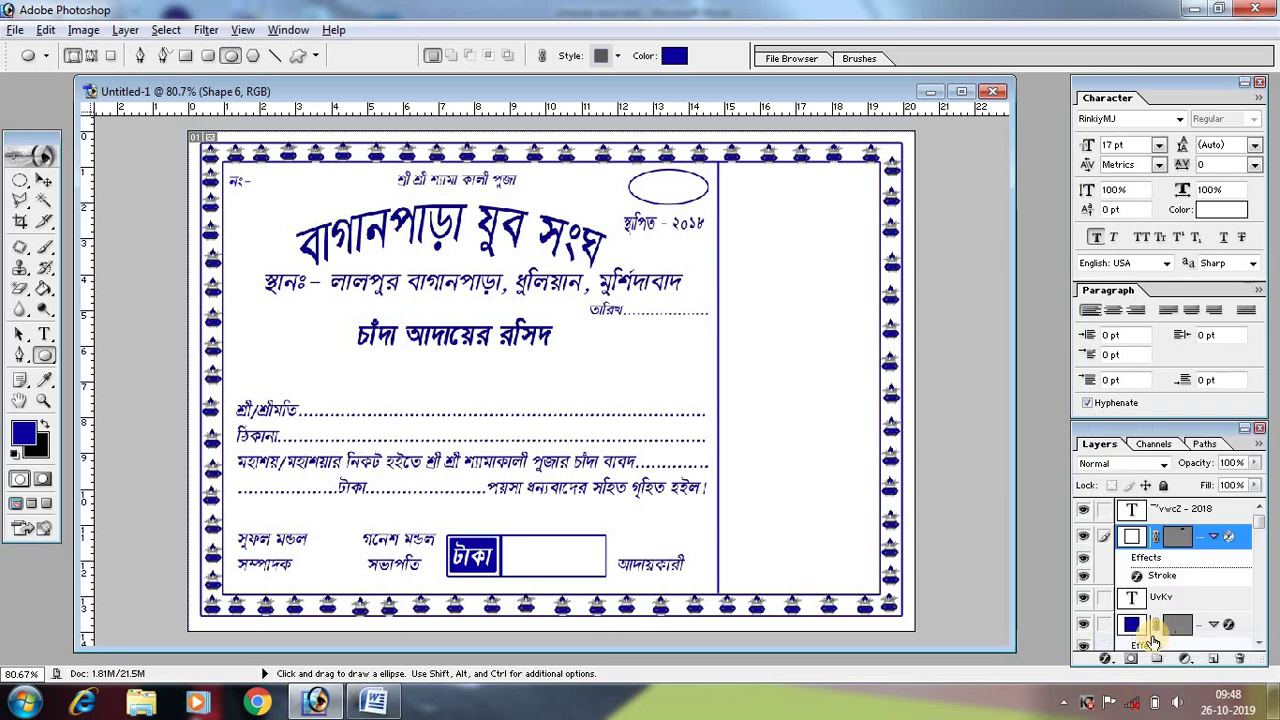
pyautogui.click(1230, 193)
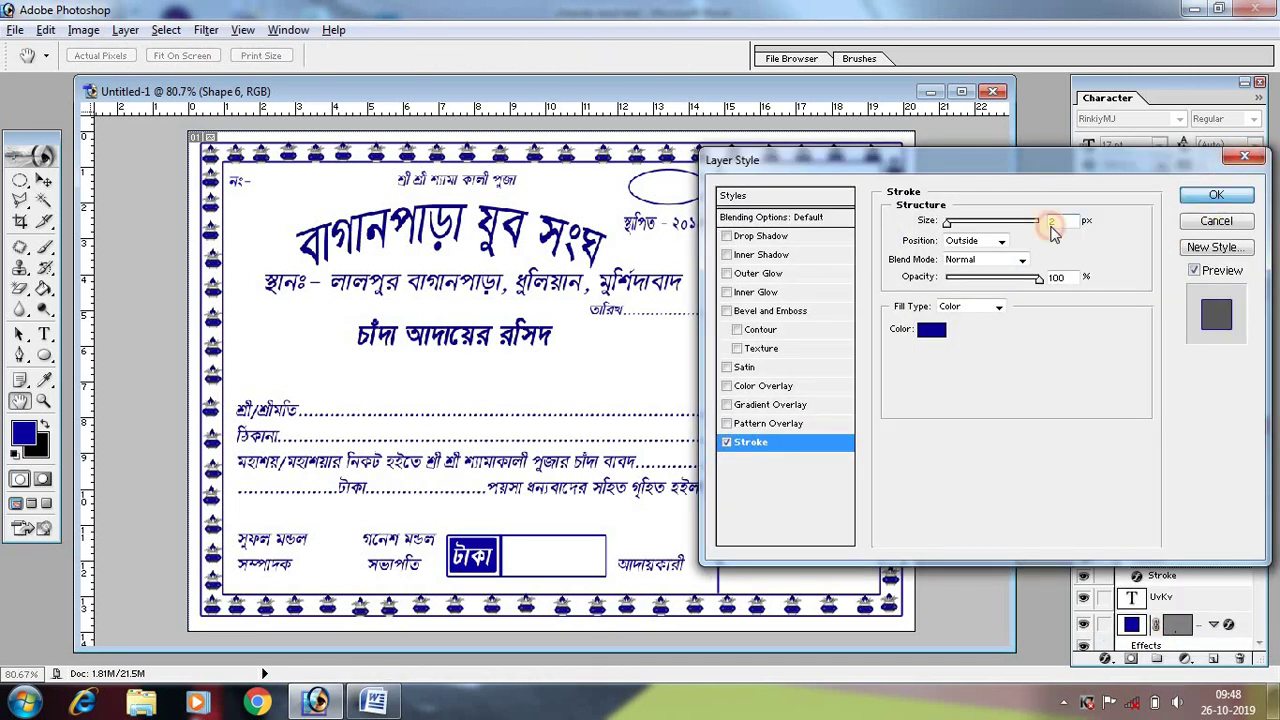
pyautogui.click(50, 184)
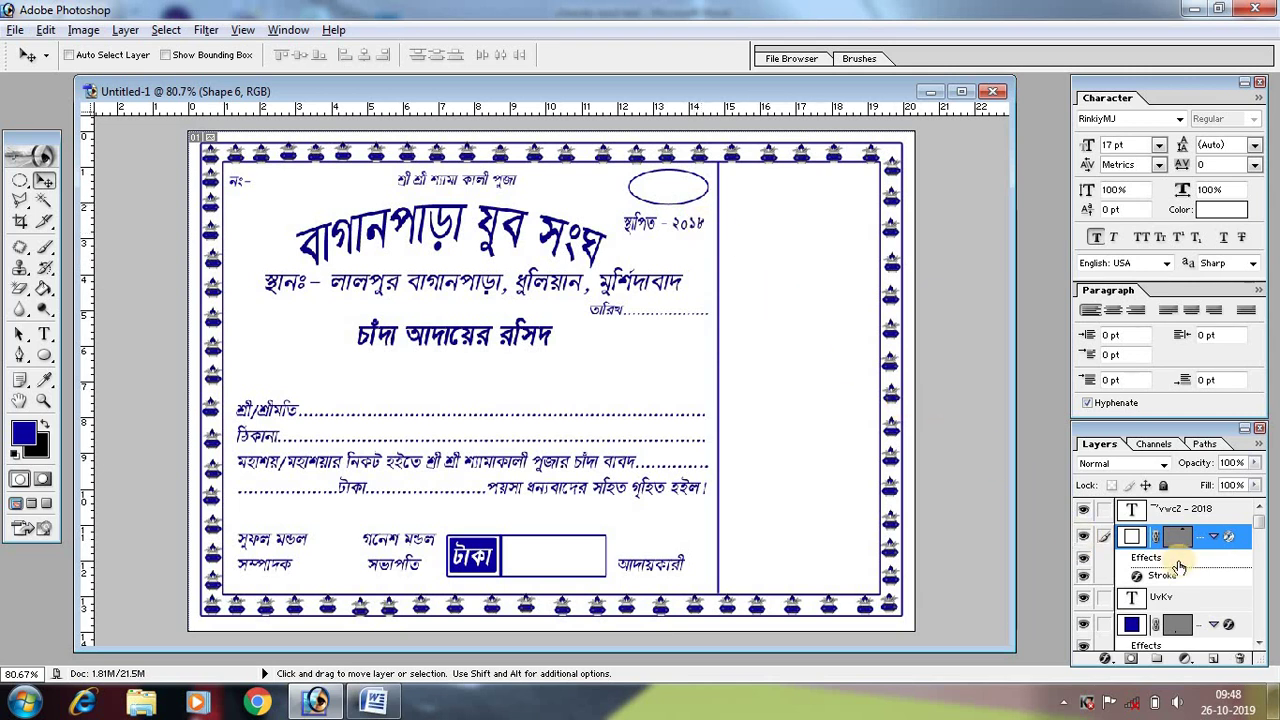
# Shift the oval left to uncover ২য় বর্ষ and select the 2q el text layer.
pyautogui.moveTo(1259, 527); pyautogui.dragTo(1259, 637)
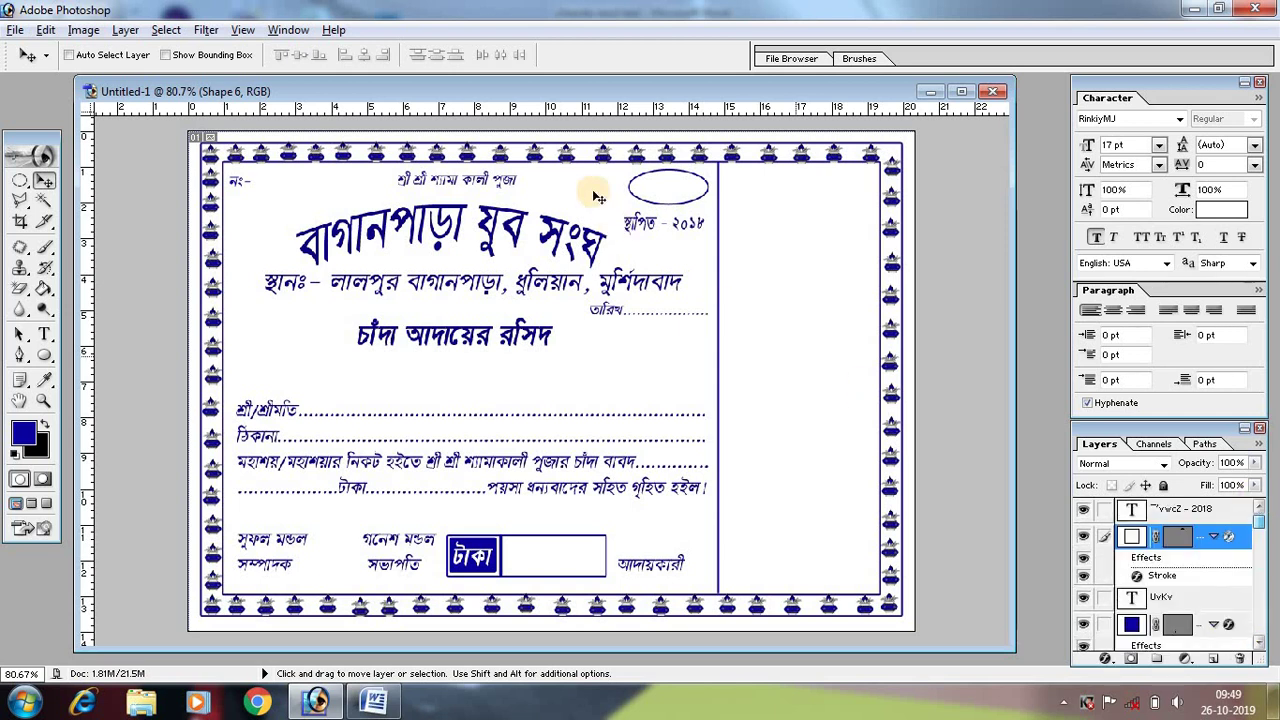
pyautogui.moveTo(676, 186); pyautogui.dragTo(607, 190)
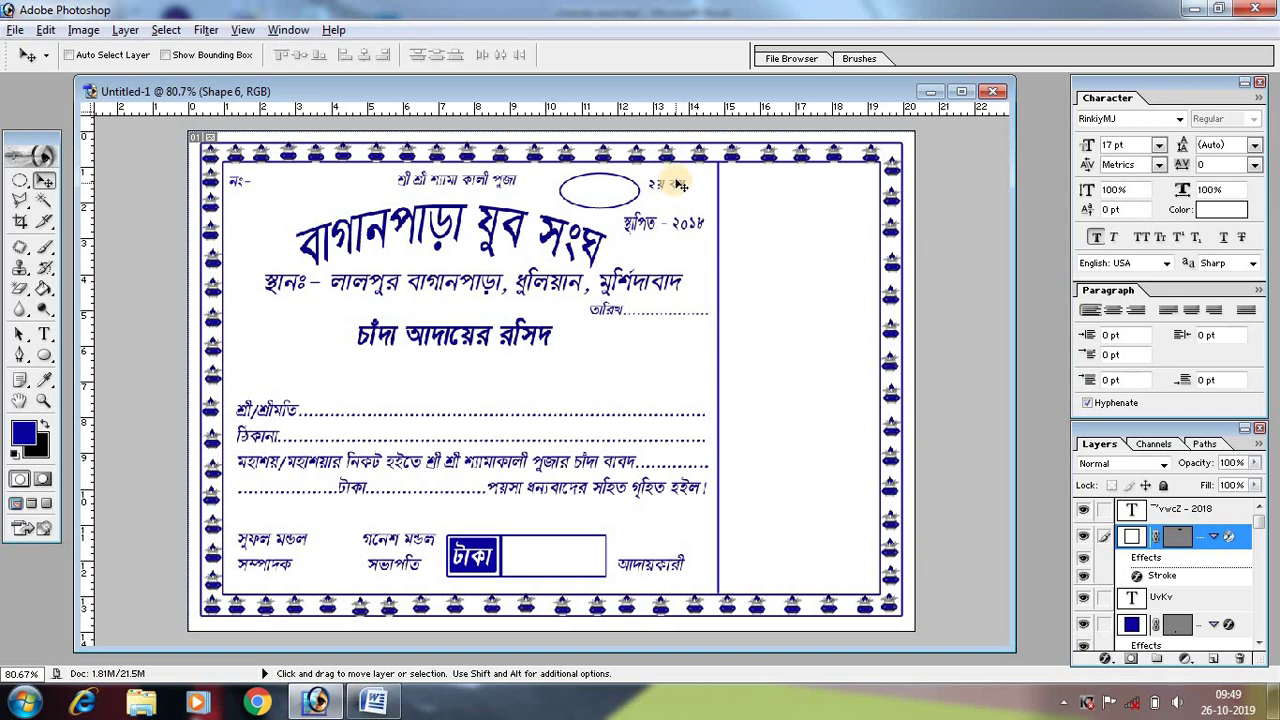
pyautogui.rightClick(676, 186)
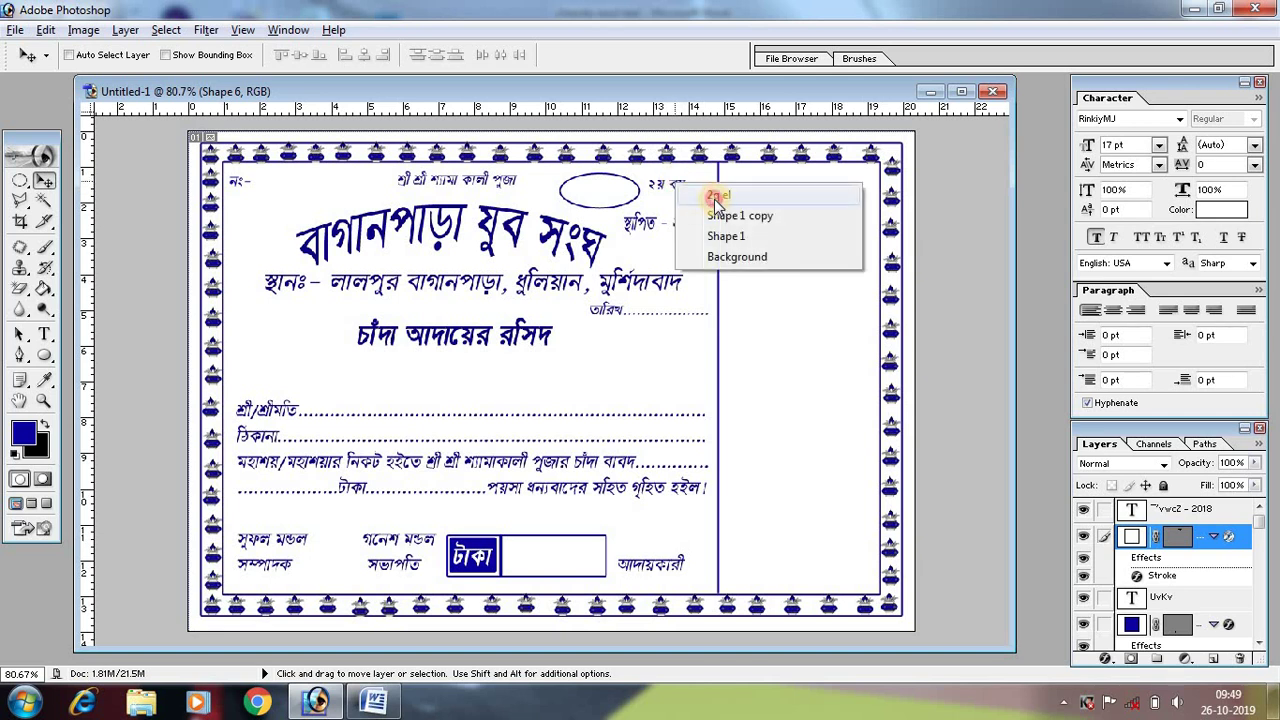
pyautogui.click(716, 197)
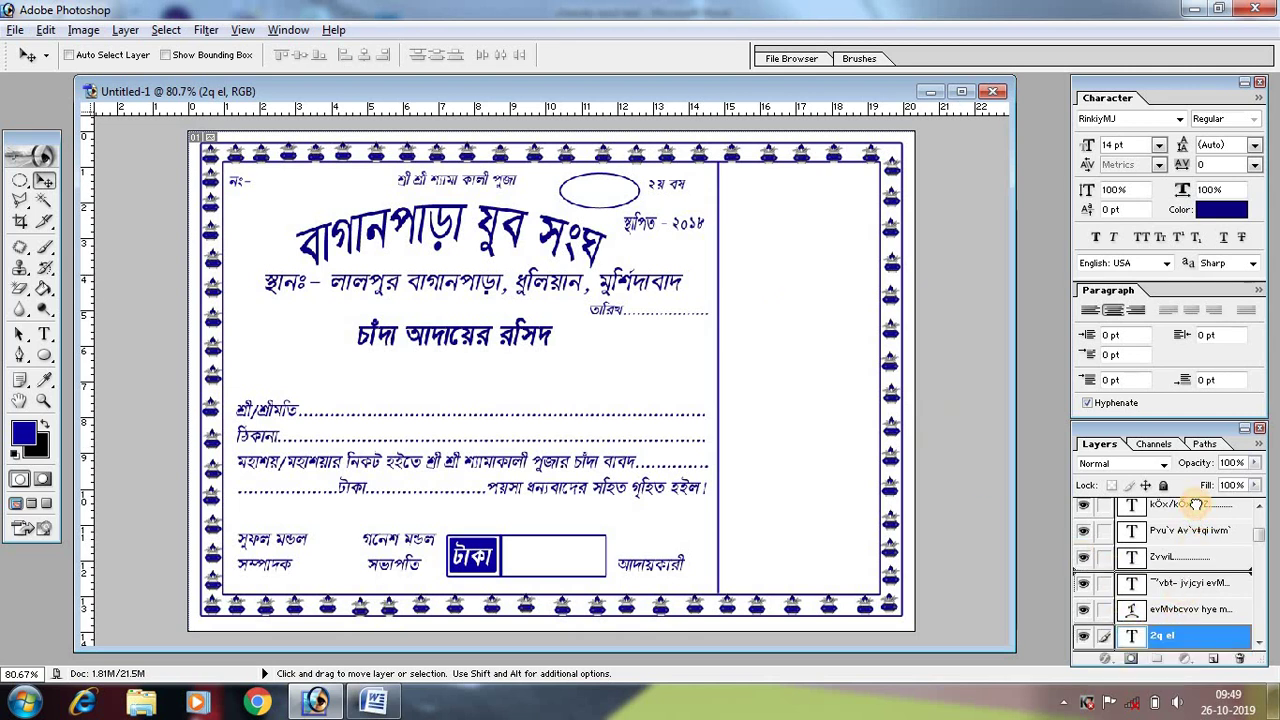
# Restack the 2q el text layer above the oval's shape layer.
pyautogui.moveTo(1196, 500)
pyautogui.mouseDown()
pyautogui.moveTo(1205, 530)
pyautogui.moveTo(1248, 543)
pyautogui.mouseUp()
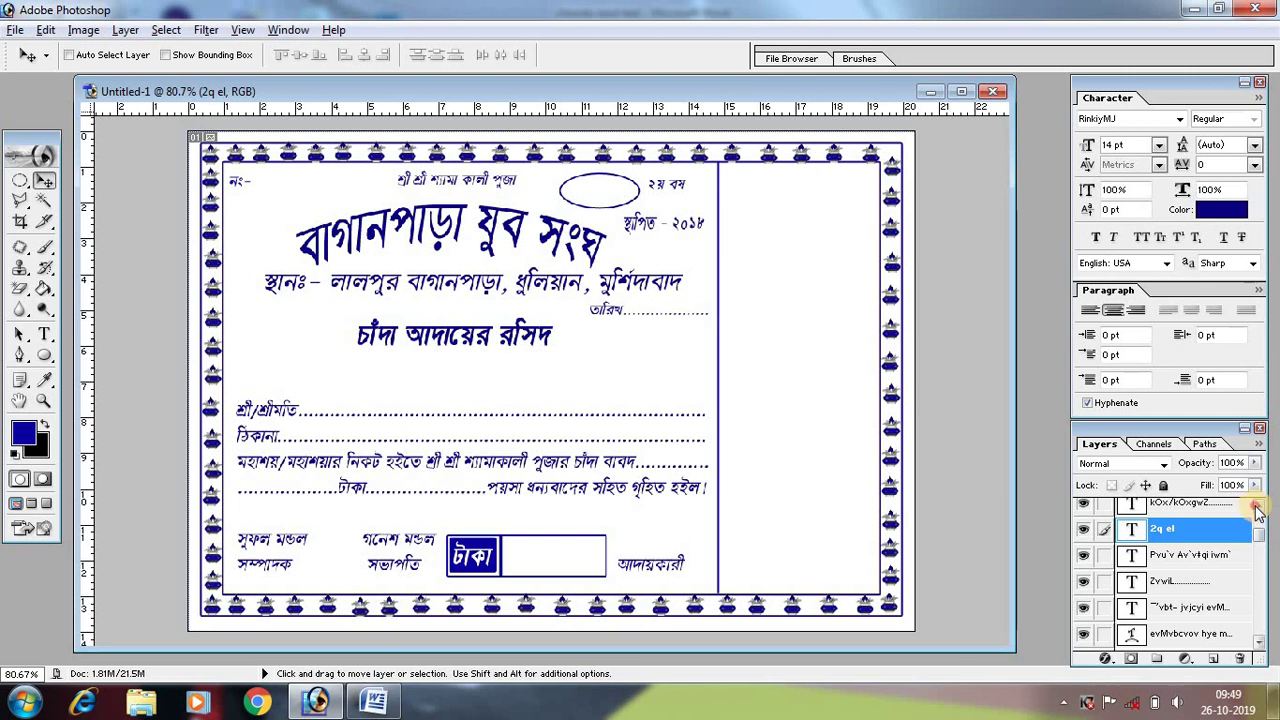
pyautogui.moveTo(1259, 534); pyautogui.dragTo(1258, 512)
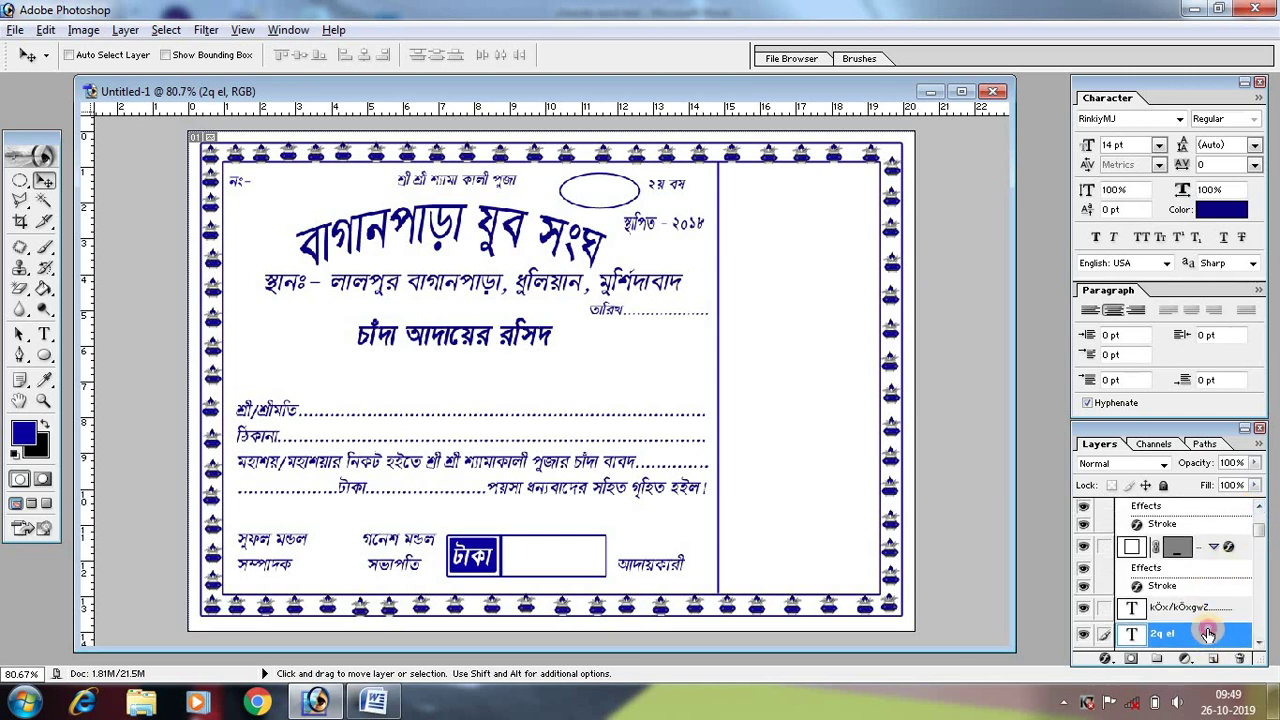
pyautogui.moveTo(1208, 634); pyautogui.dragTo(1205, 511)
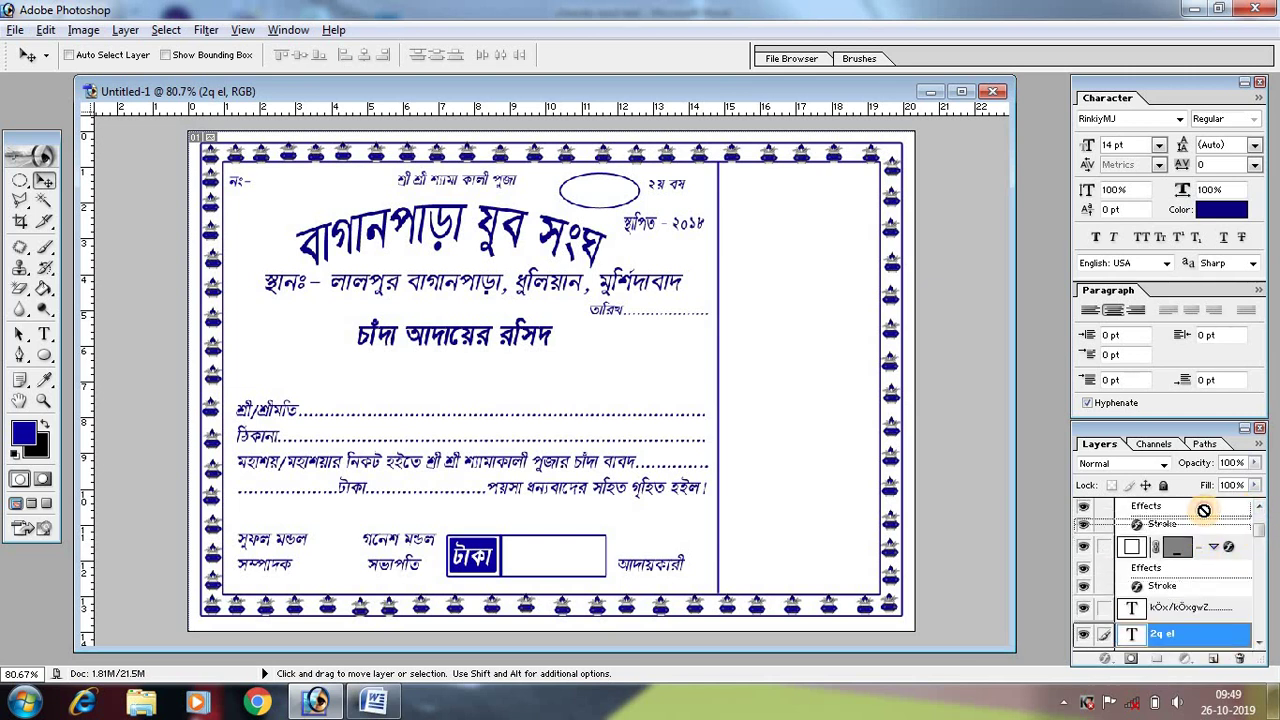
pyautogui.moveTo(1198, 538)
pyautogui.mouseDown()
pyautogui.moveTo(1196, 566)
pyautogui.moveTo(1213, 543)
pyautogui.mouseUp()
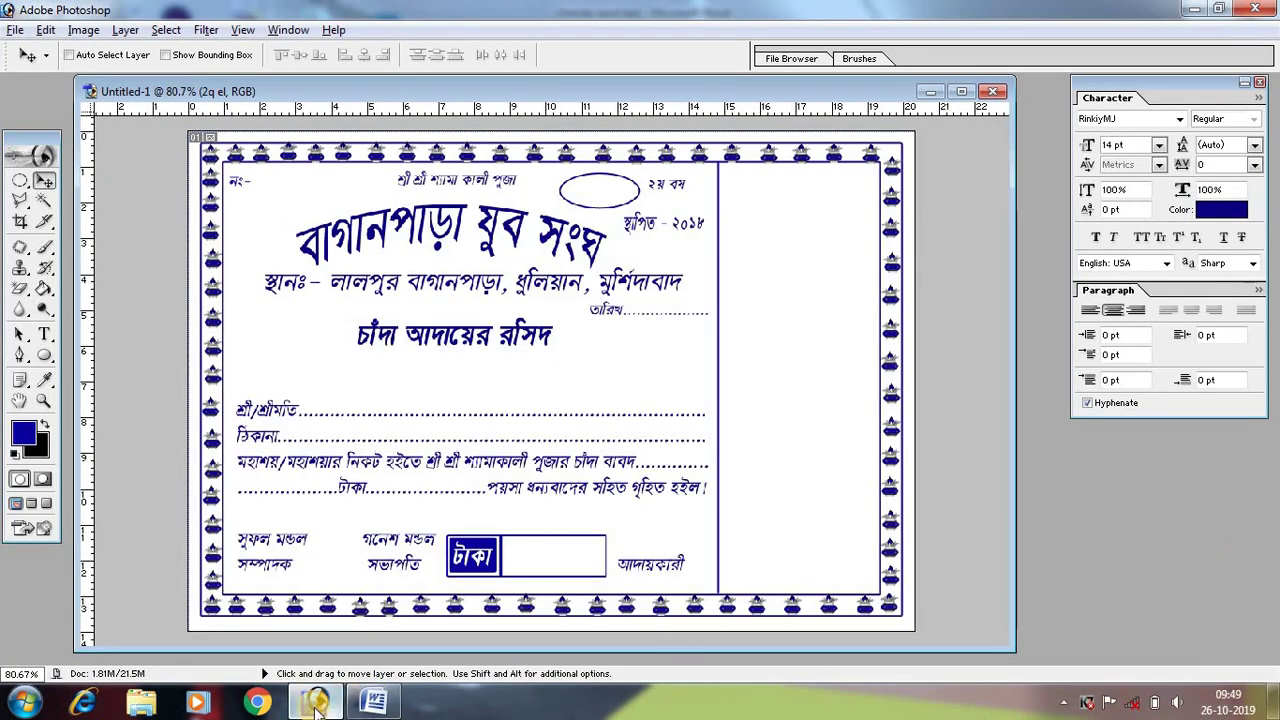
pyautogui.click(310, 703)
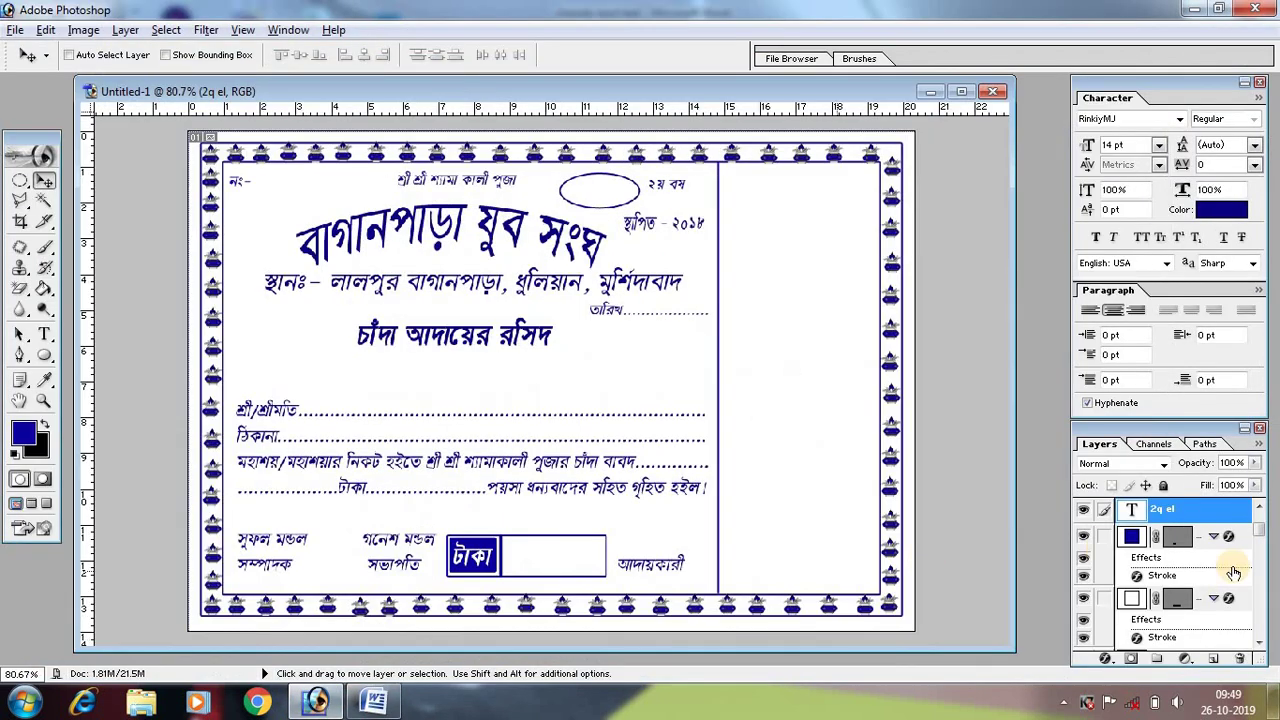
pyautogui.moveTo(1262, 508)
pyautogui.mouseDown()
pyautogui.moveTo(1185, 641)
pyautogui.moveTo(1182, 532)
pyautogui.mouseUp()
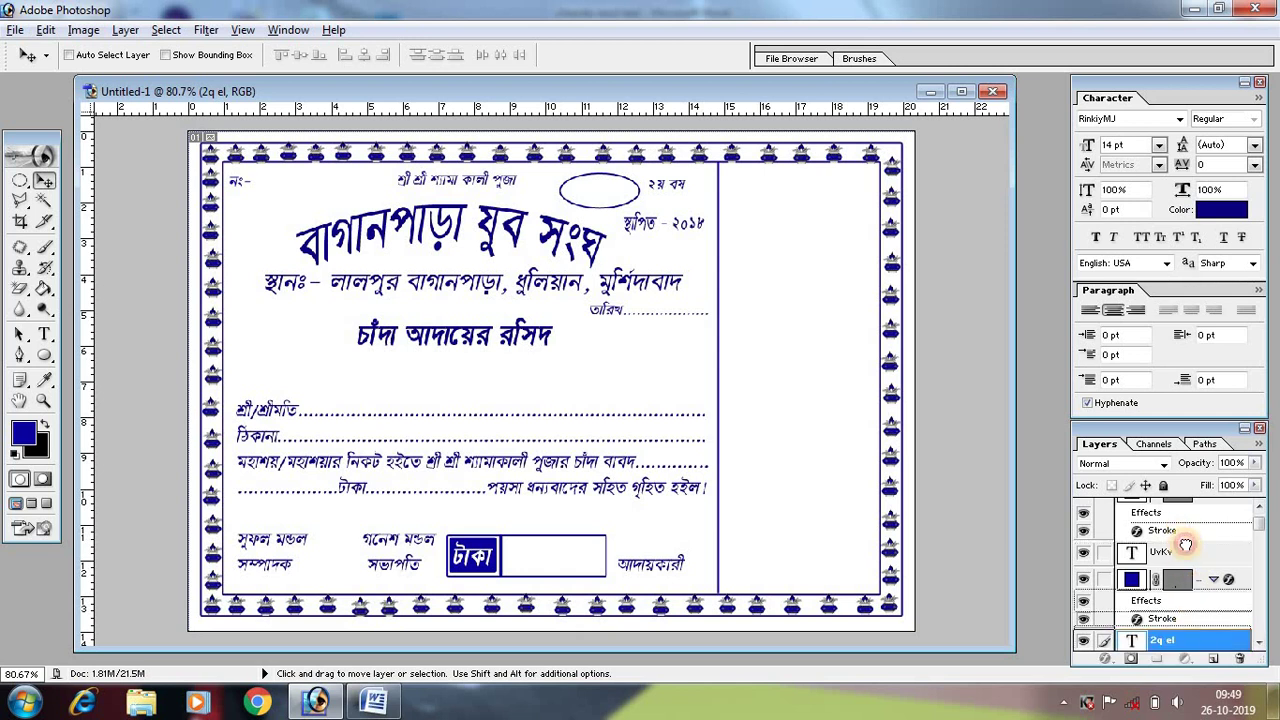
pyautogui.moveTo(1185, 544); pyautogui.dragTo(1185, 551)
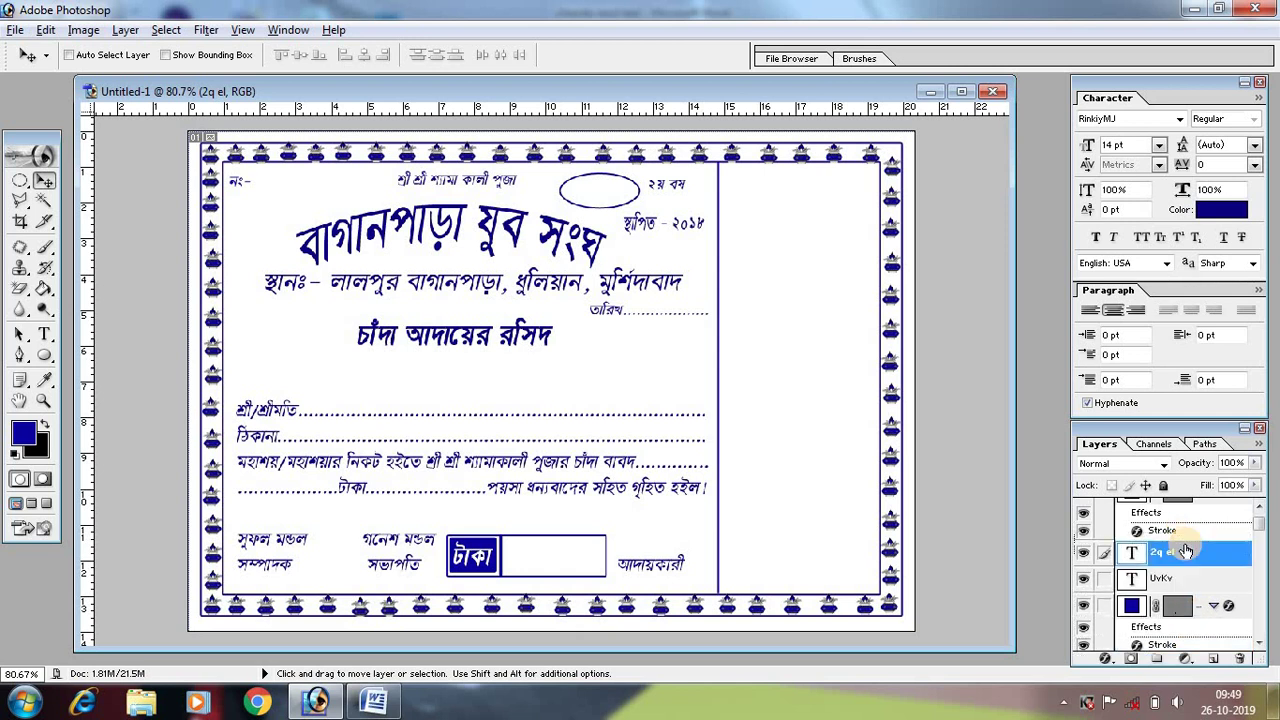
pyautogui.click(1258, 518)
# Select the Shape 6 oval layer and move it right to encircle ২য় বর্ষ.
pyautogui.moveTo(1200, 597)
pyautogui.mouseDown()
pyautogui.moveTo(1207, 510)
pyautogui.moveTo(1211, 525)
pyautogui.mouseUp()
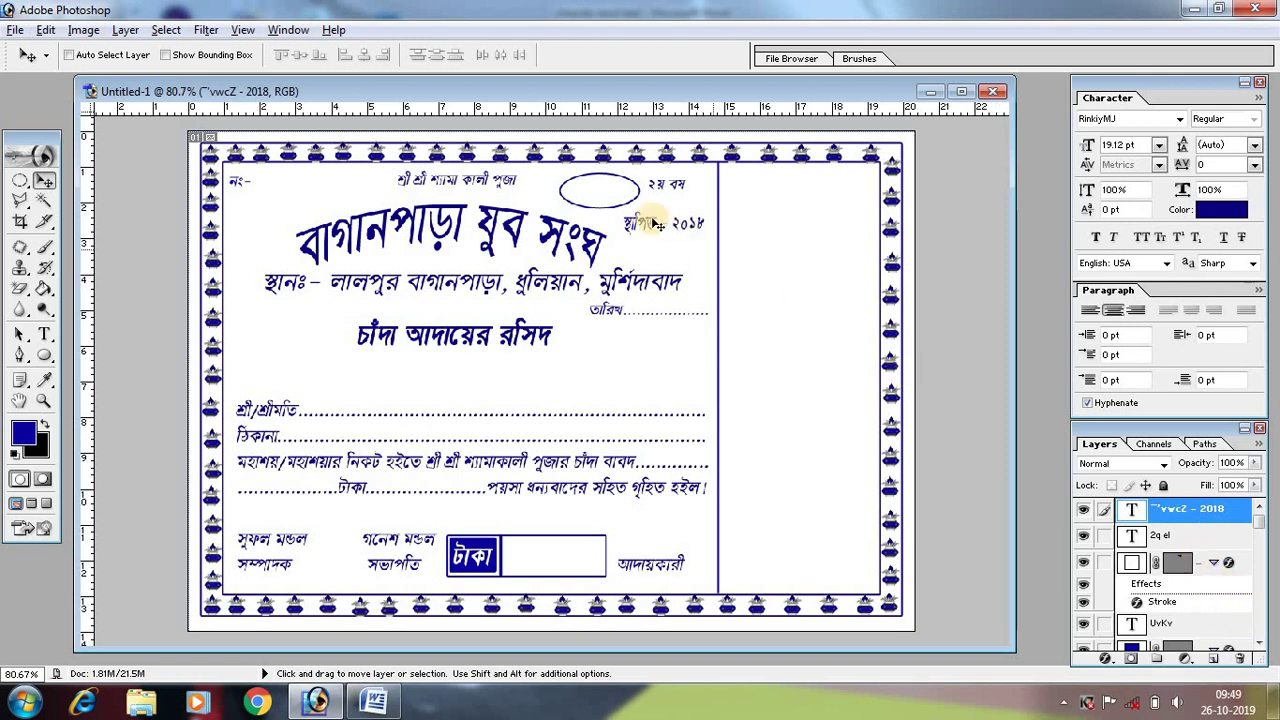
pyautogui.moveTo(618, 198); pyautogui.dragTo(607, 203)
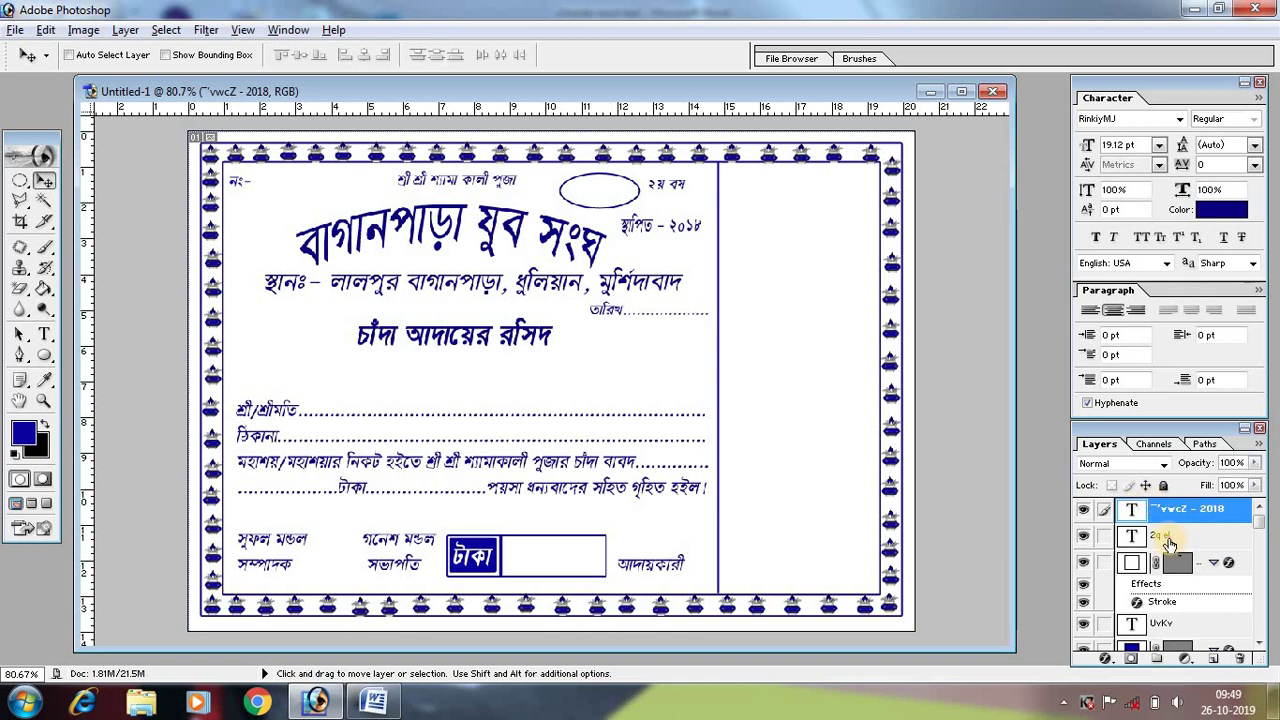
pyautogui.click(1162, 535)
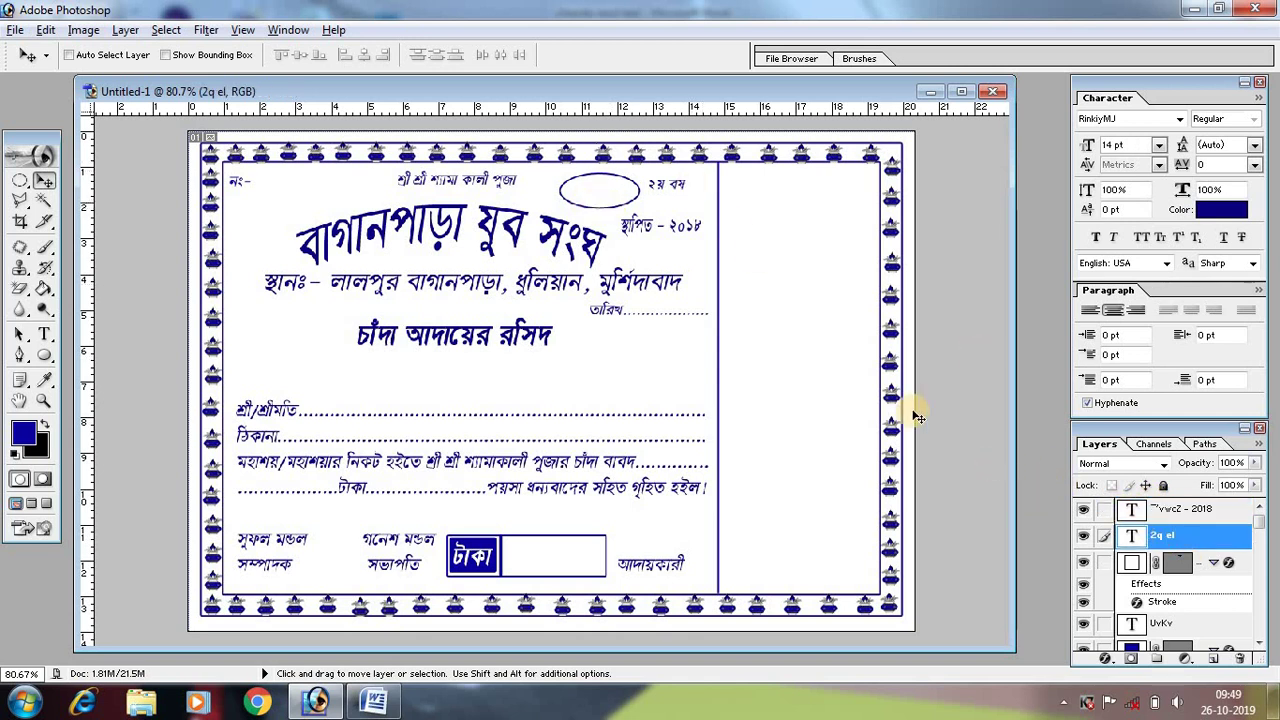
pyautogui.rightClick(627, 184)
pyautogui.click(630, 194)
pyautogui.moveTo(628, 190); pyautogui.dragTo(672, 190)
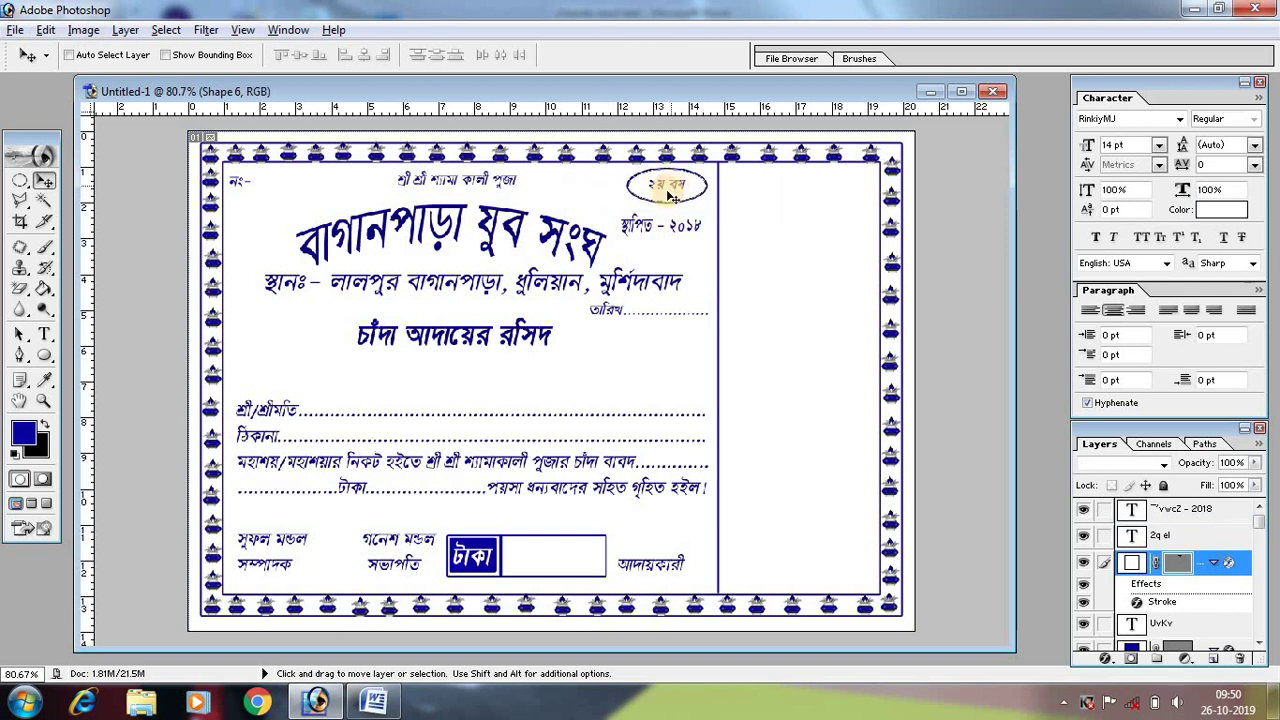
pyautogui.click(1183, 512)
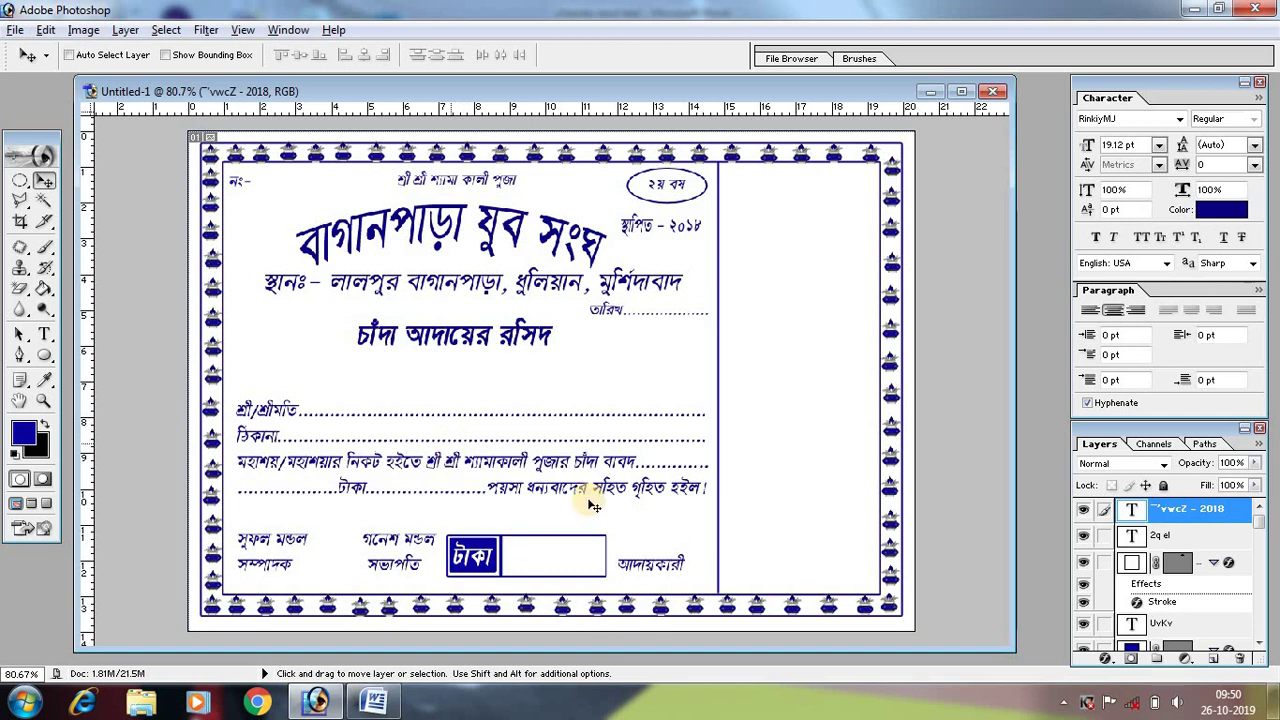
# Open the Kali clipart image file.
pyautogui.doubleClick(48, 599)
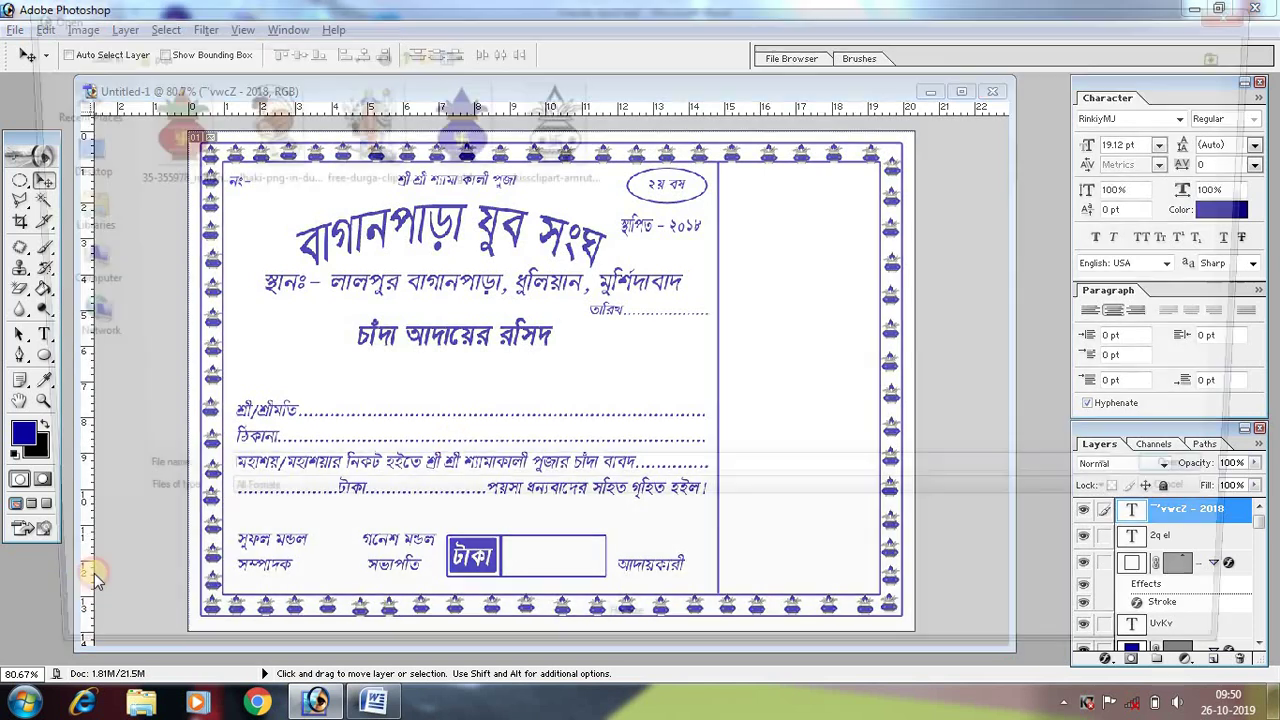
pyautogui.click(343, 177)
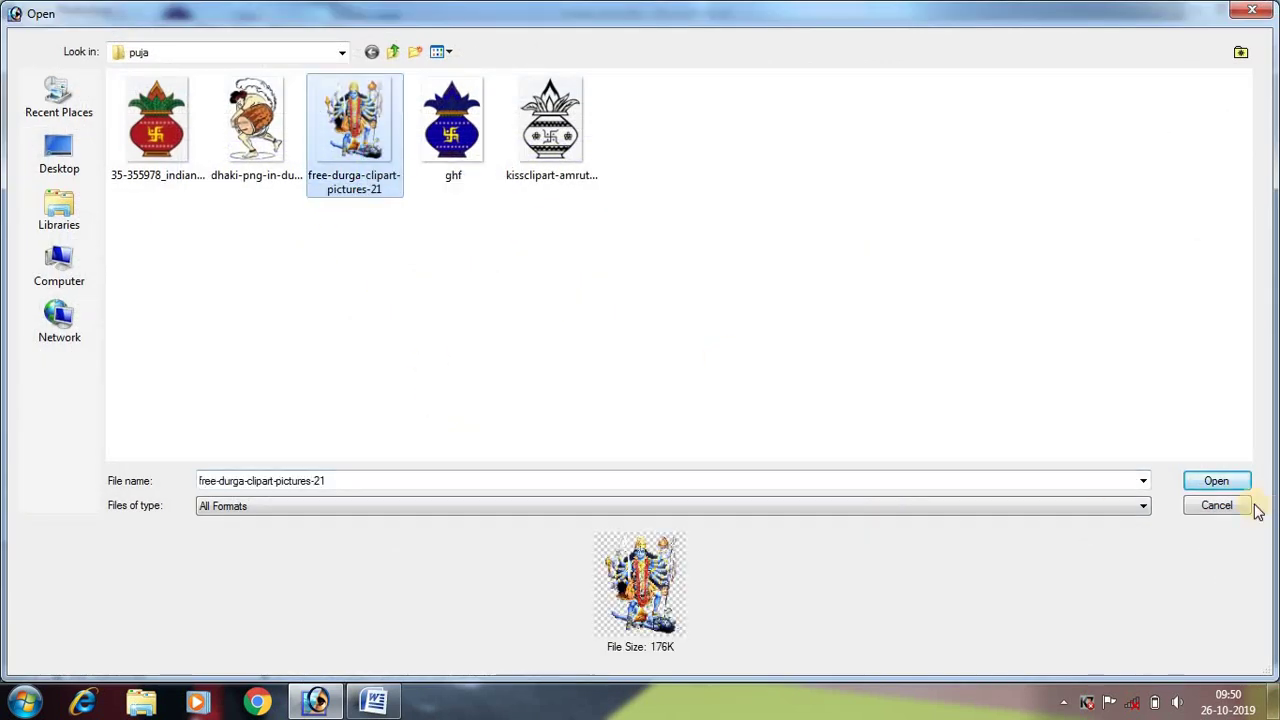
pyautogui.click(1212, 482)
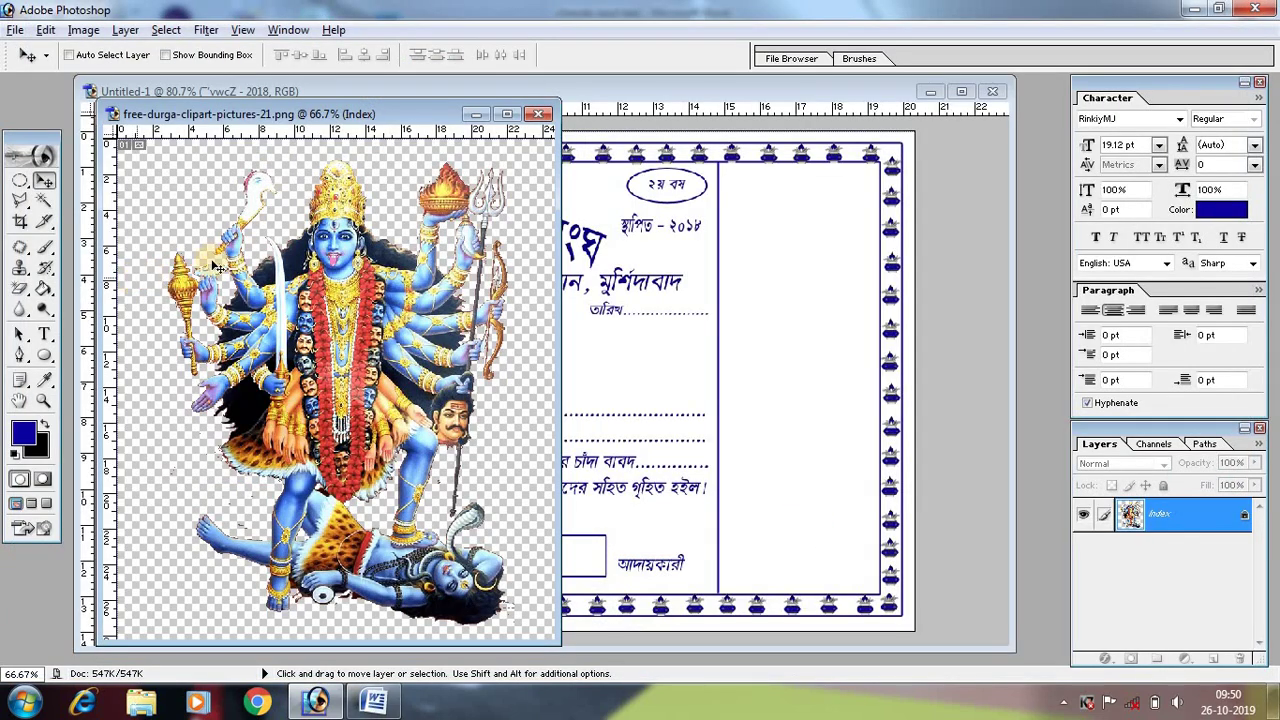
pyautogui.moveTo(368, 357)
pyautogui.mouseDown()
pyautogui.moveTo(636, 395)
pyautogui.moveTo(500, 393)
pyautogui.mouseUp()
# Outline the Kali figure with the Polygonal Lasso and drag it into Untitled-1.
pyautogui.click(18, 201)
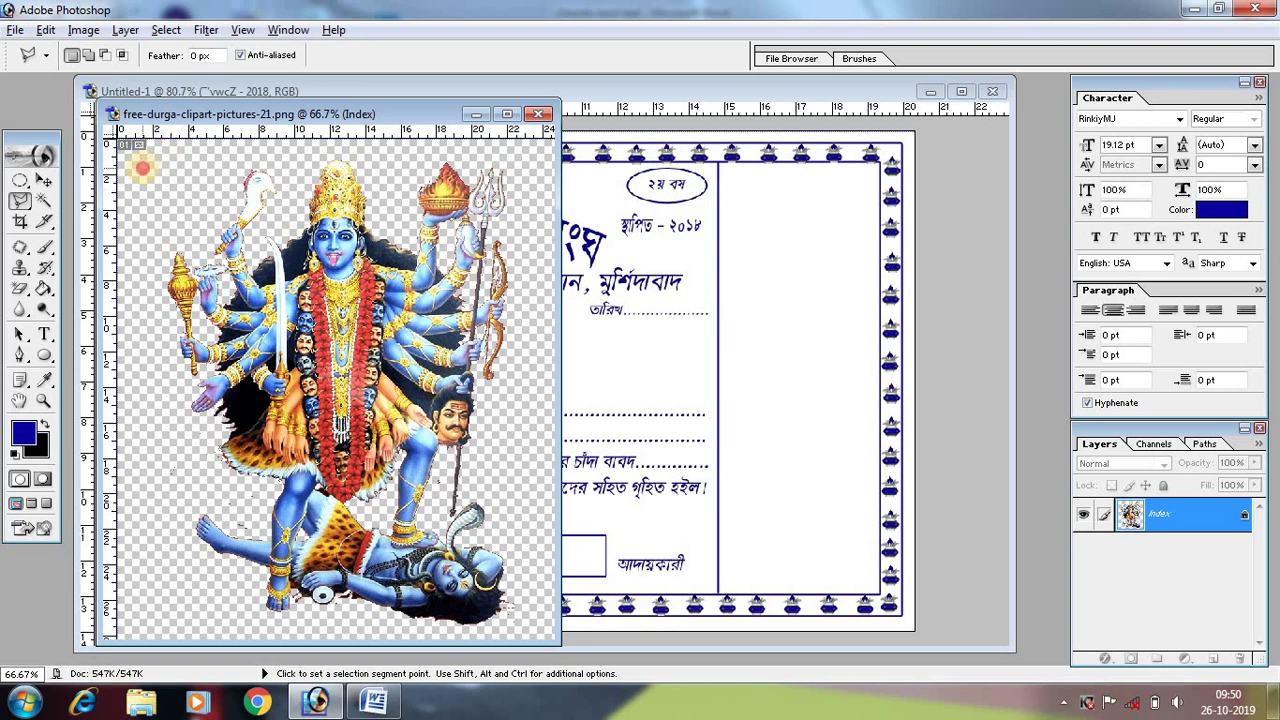
pyautogui.click(143, 169)
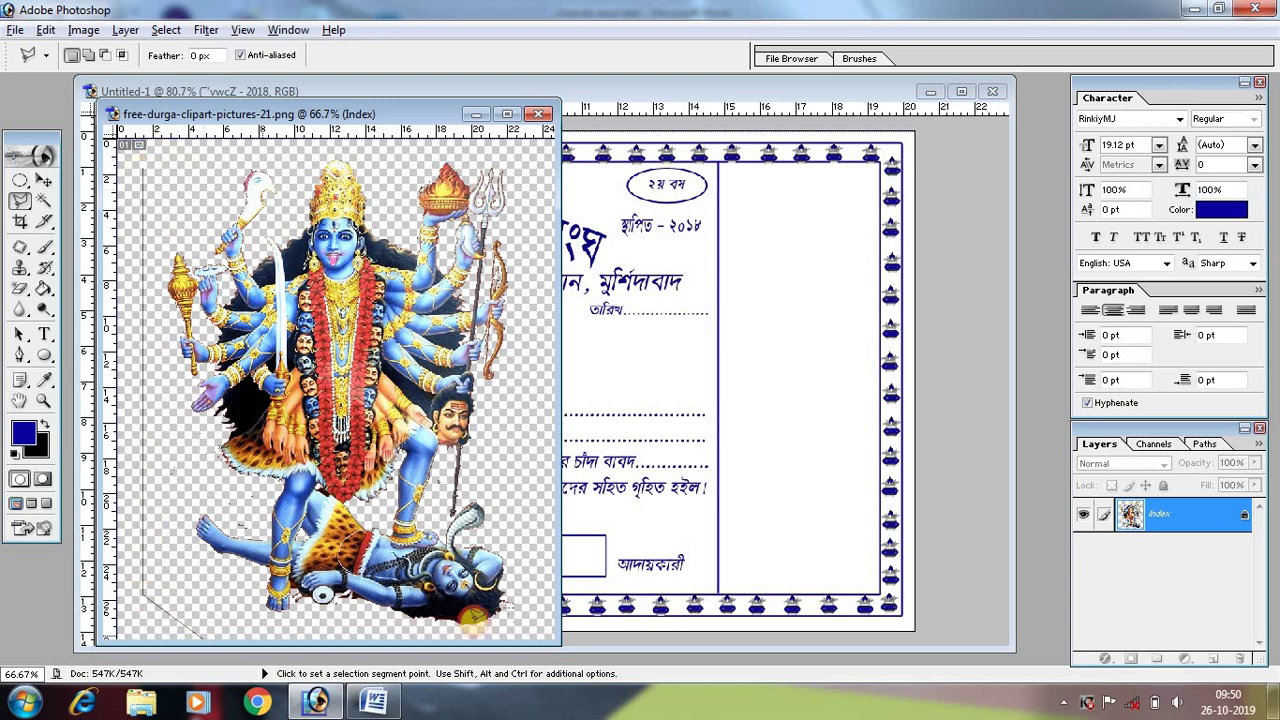
pyautogui.click(539, 172)
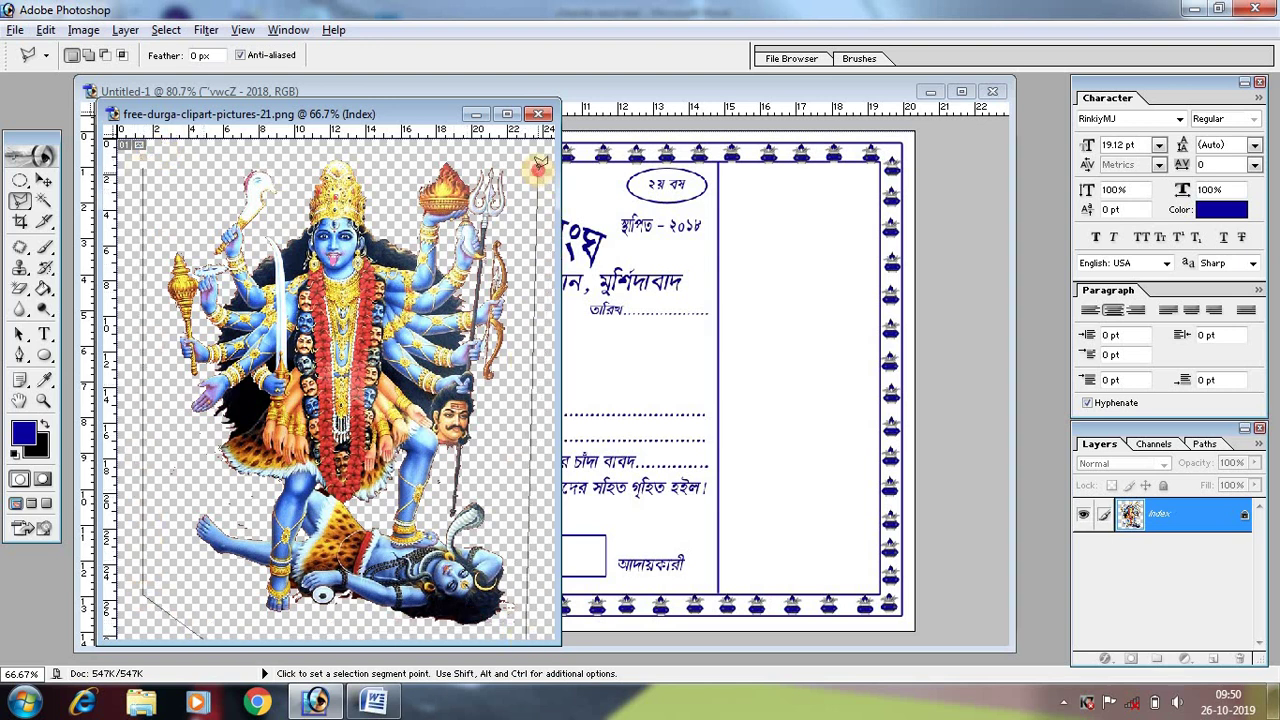
pyautogui.click(145, 168)
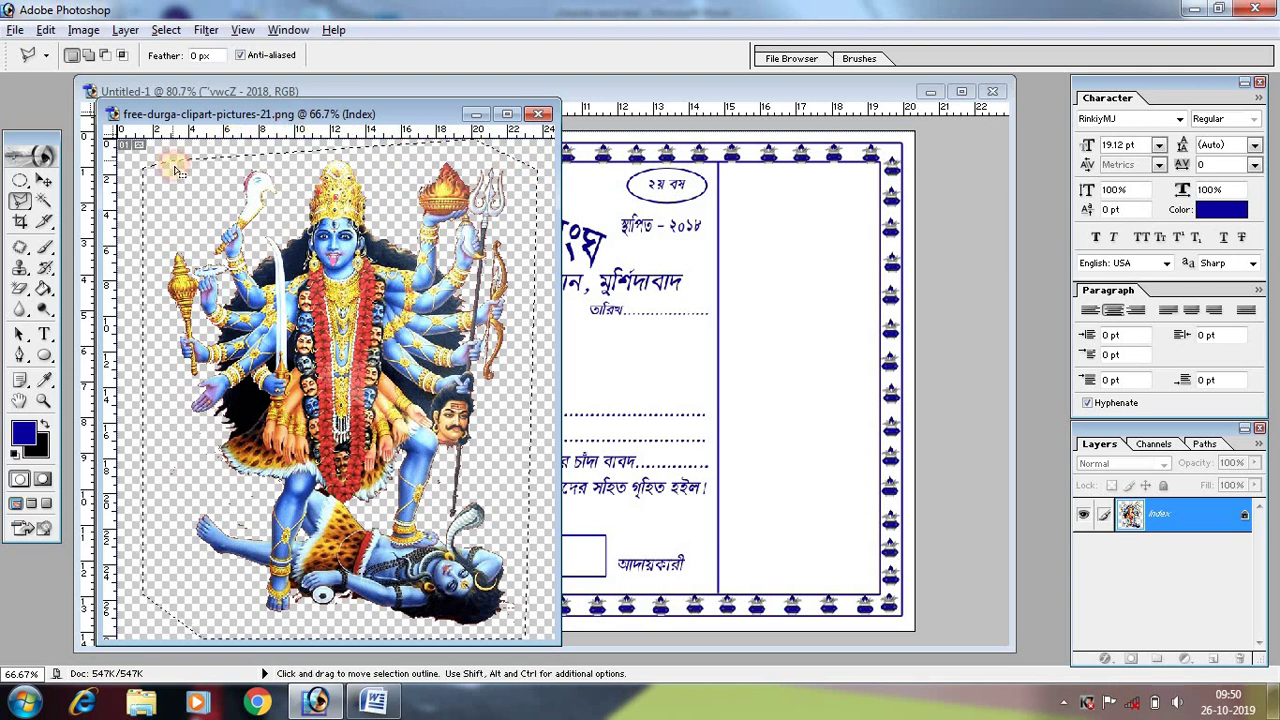
pyautogui.click(43, 182)
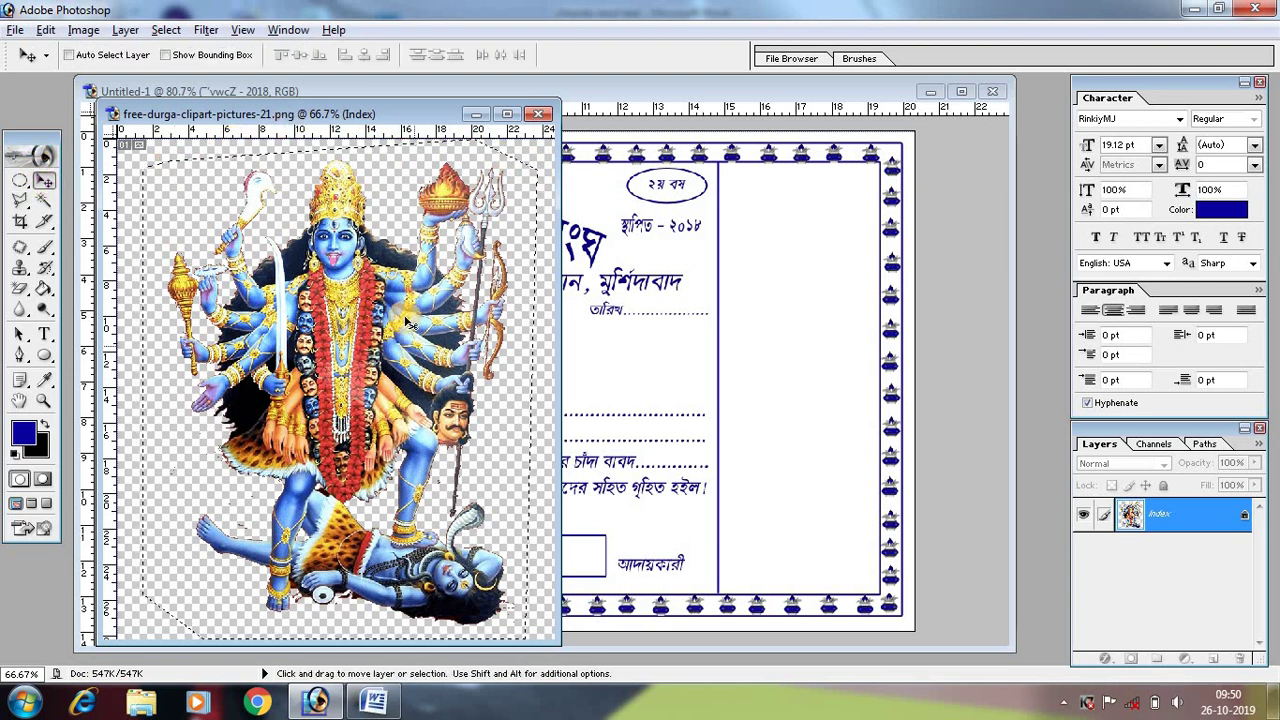
pyautogui.moveTo(408, 323); pyautogui.dragTo(677, 382)
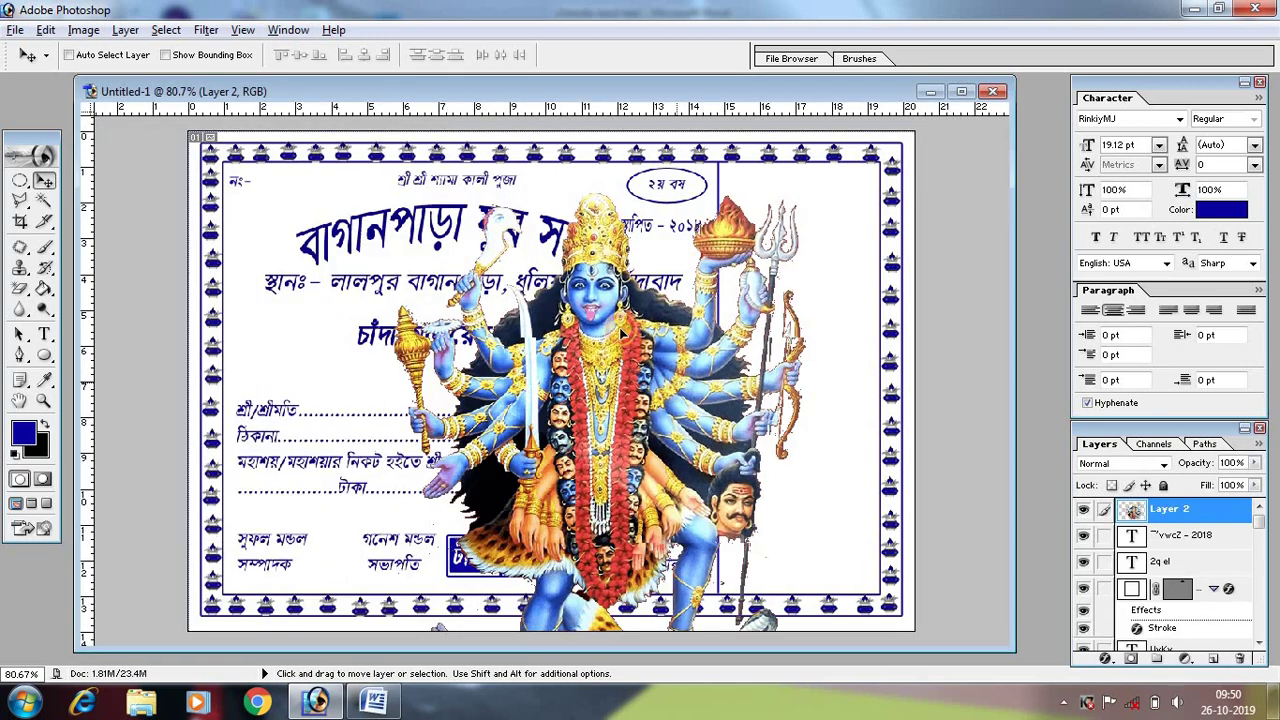
pyautogui.moveTo(622, 333); pyautogui.dragTo(572, 312)
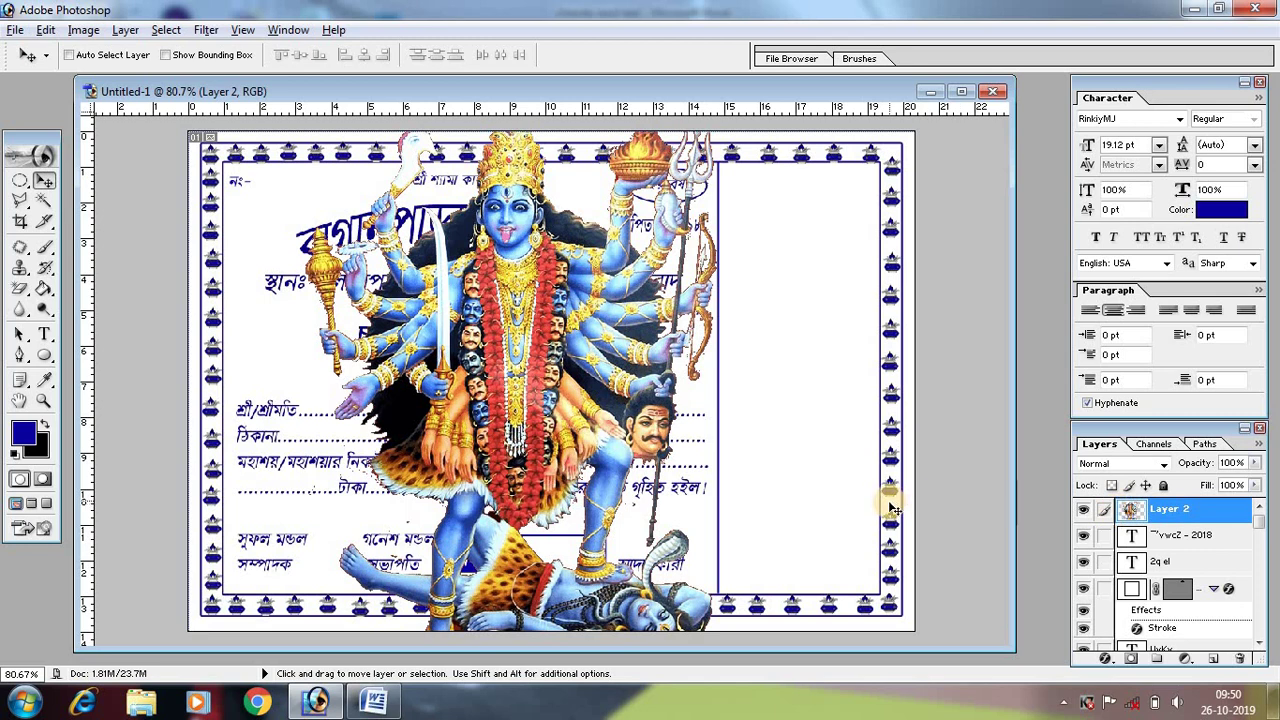
# Scale the Kali image with Ctrl+T and position it over the card's centre.
pyautogui.hotkey('ctrl', 't')
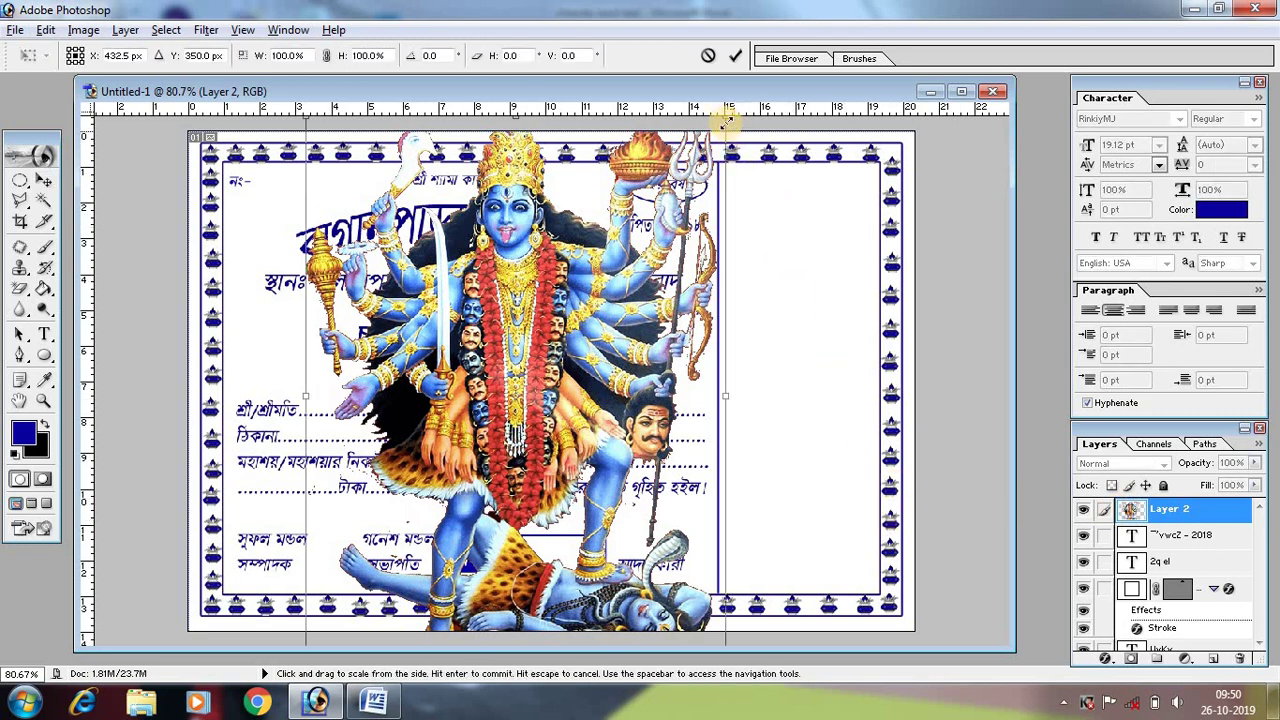
pyautogui.moveTo(702, 166); pyautogui.dragTo(597, 375)
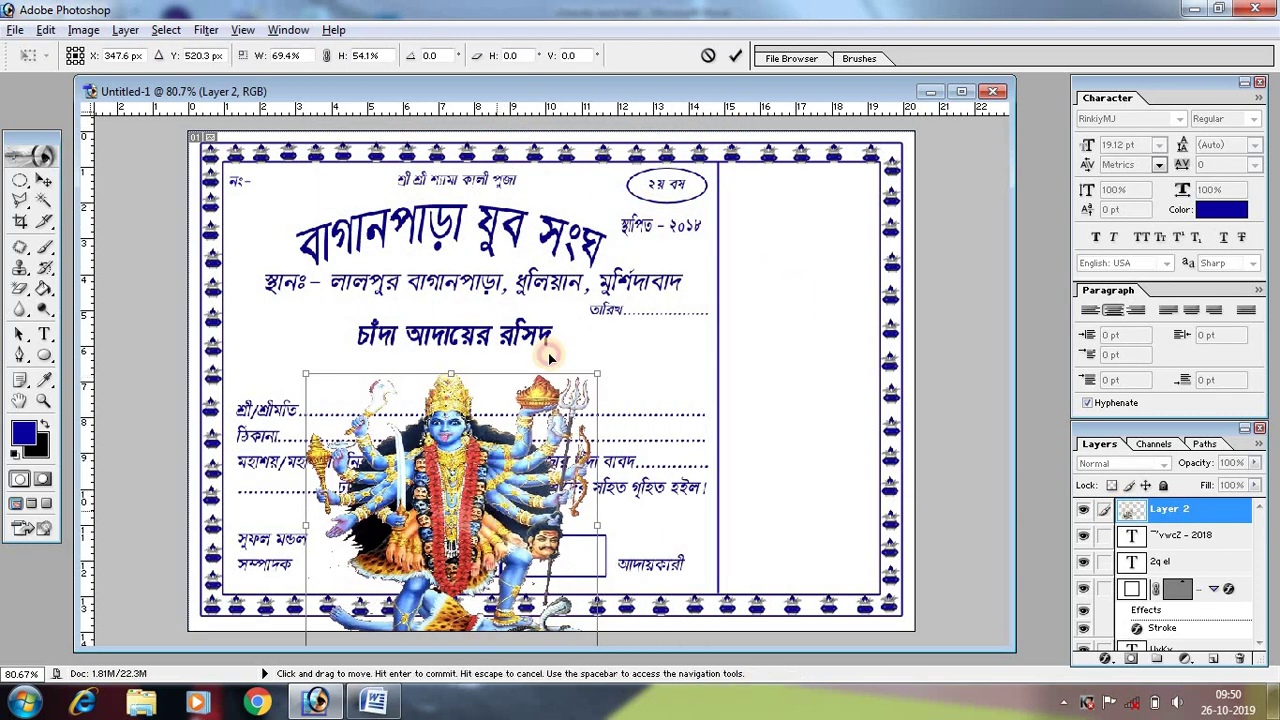
pyautogui.moveTo(479, 522)
pyautogui.mouseDown()
pyautogui.moveTo(515, 355)
pyautogui.moveTo(496, 327)
pyautogui.mouseUp()
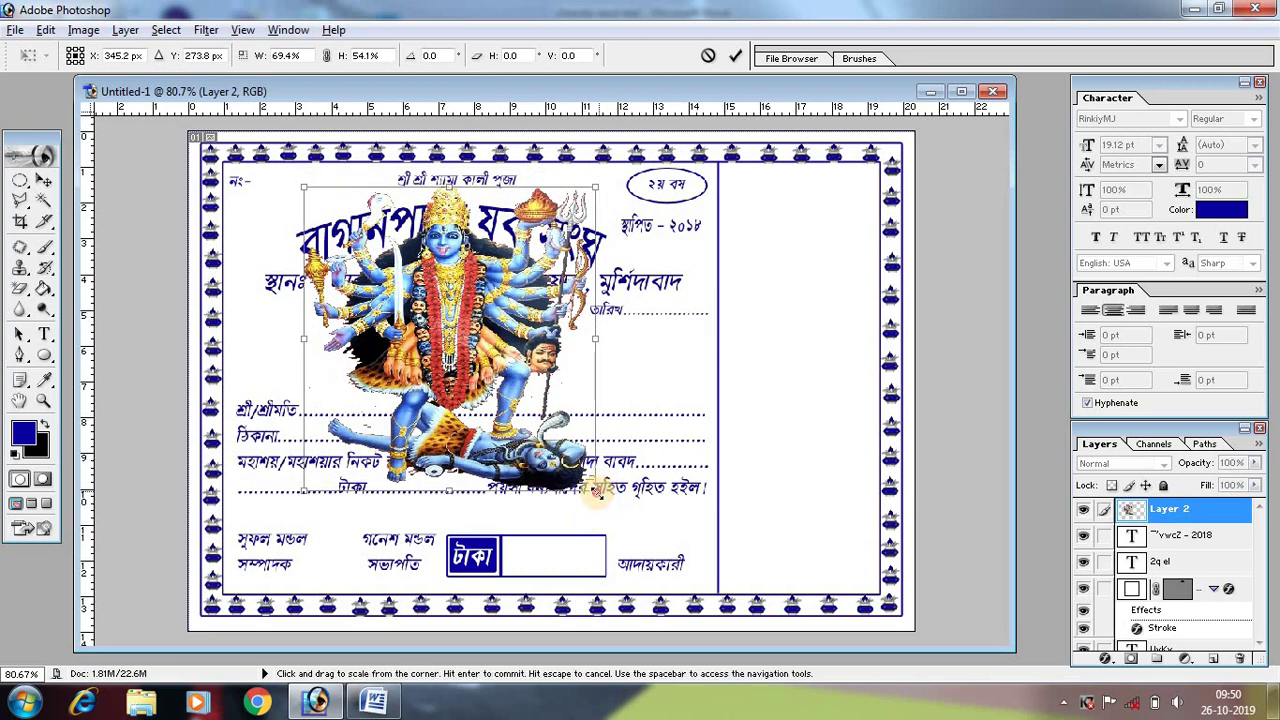
pyautogui.moveTo(594, 489); pyautogui.dragTo(641, 553)
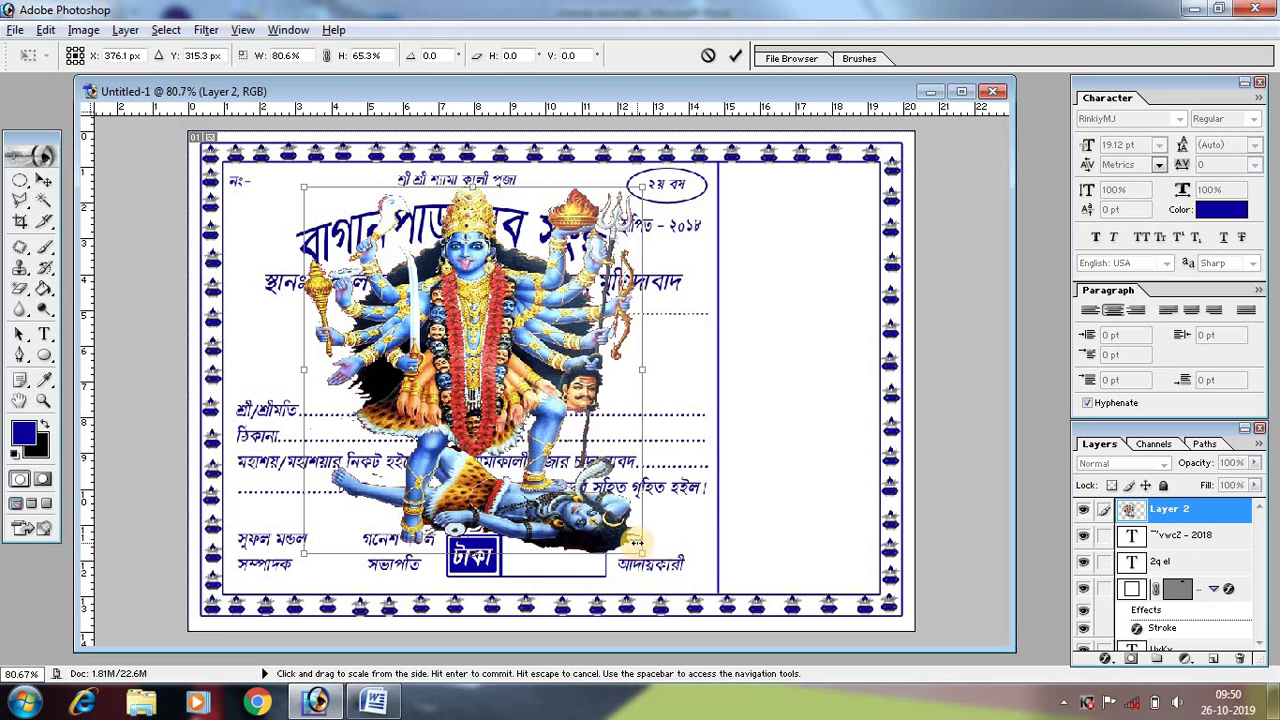
pyautogui.press('Return')
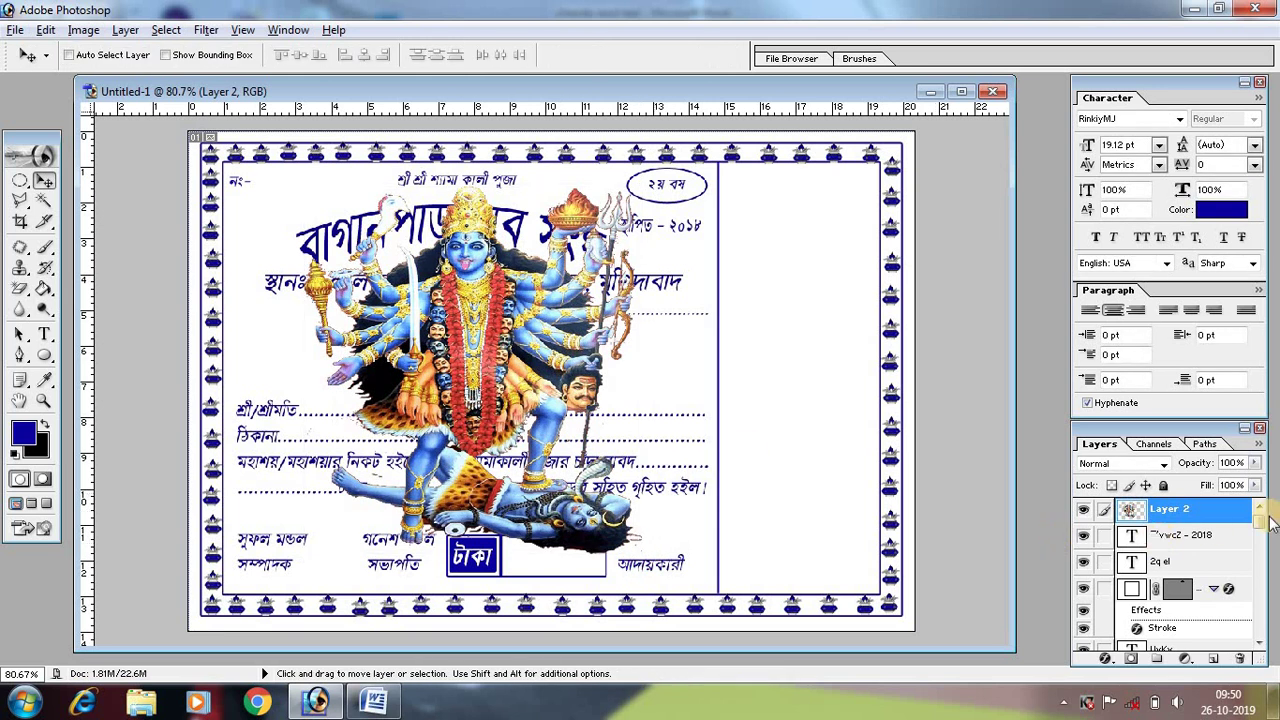
pyautogui.click(1215, 520)
# Undock and enlarge the Layers palette, then drag Layer 2 below Shape 2.
pyautogui.moveTo(1213, 518)
pyautogui.mouseDown()
pyautogui.moveTo(1203, 639)
pyautogui.moveTo(1188, 662)
pyautogui.mouseUp()
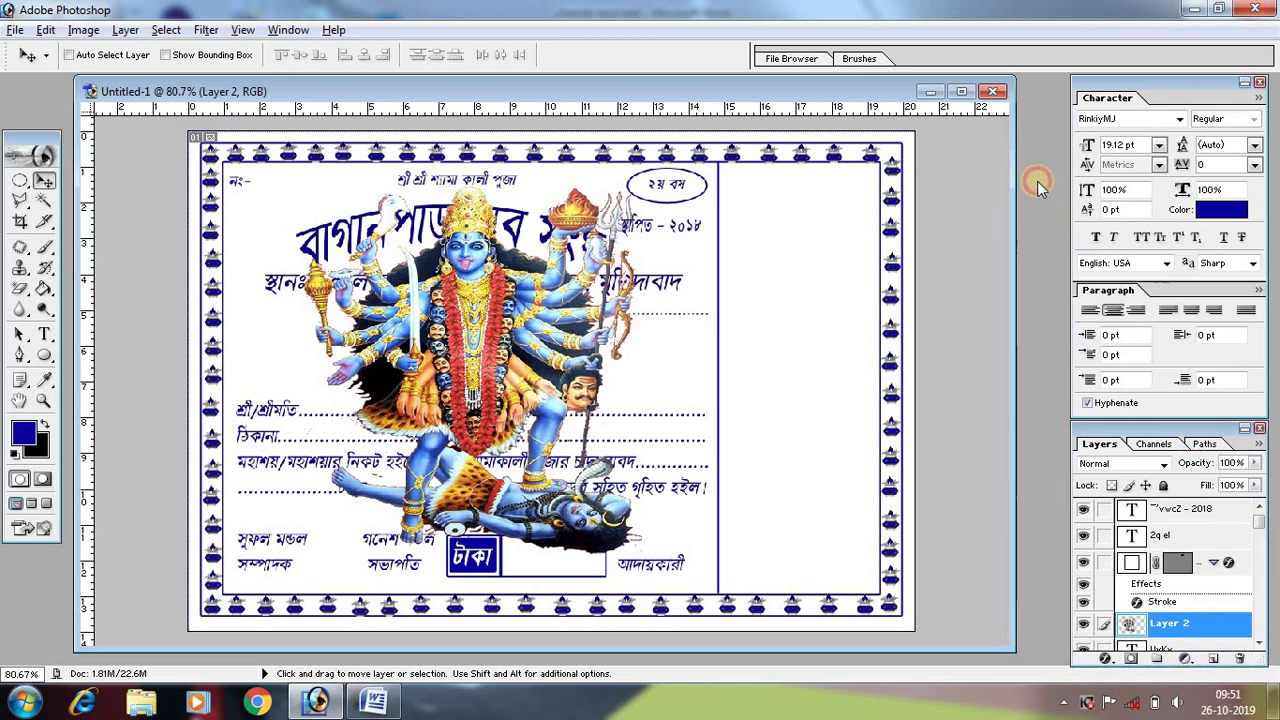
pyautogui.moveTo(1099, 443); pyautogui.dragTo(980, 146)
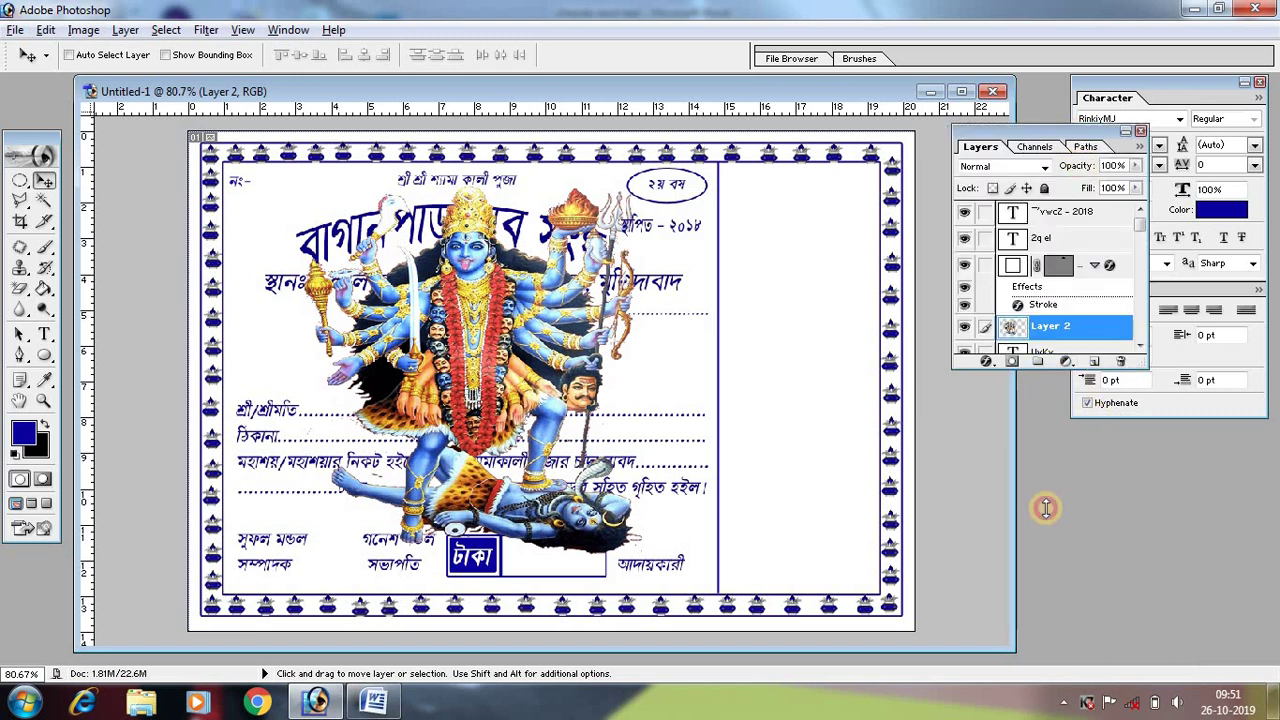
pyautogui.moveTo(1045, 508); pyautogui.dragTo(1066, 664)
pyautogui.moveTo(1094, 333); pyautogui.dragTo(1083, 618)
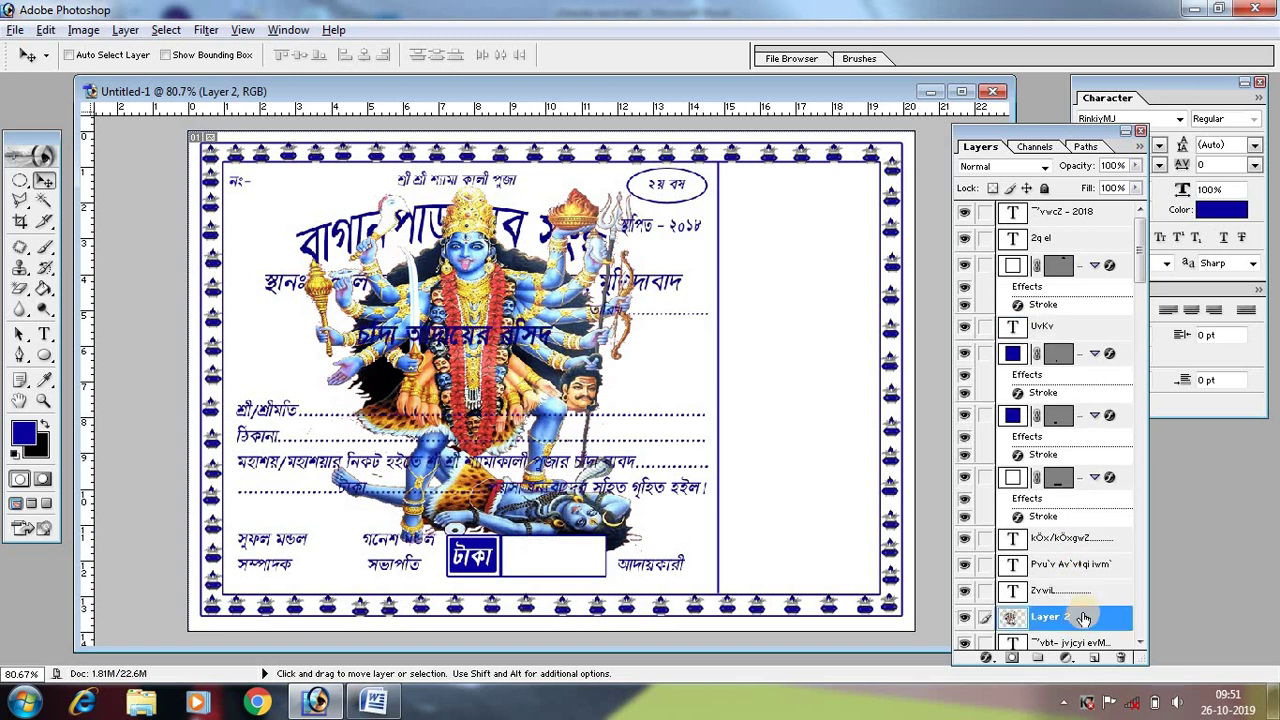
pyautogui.moveTo(1141, 268); pyautogui.dragTo(1146, 301)
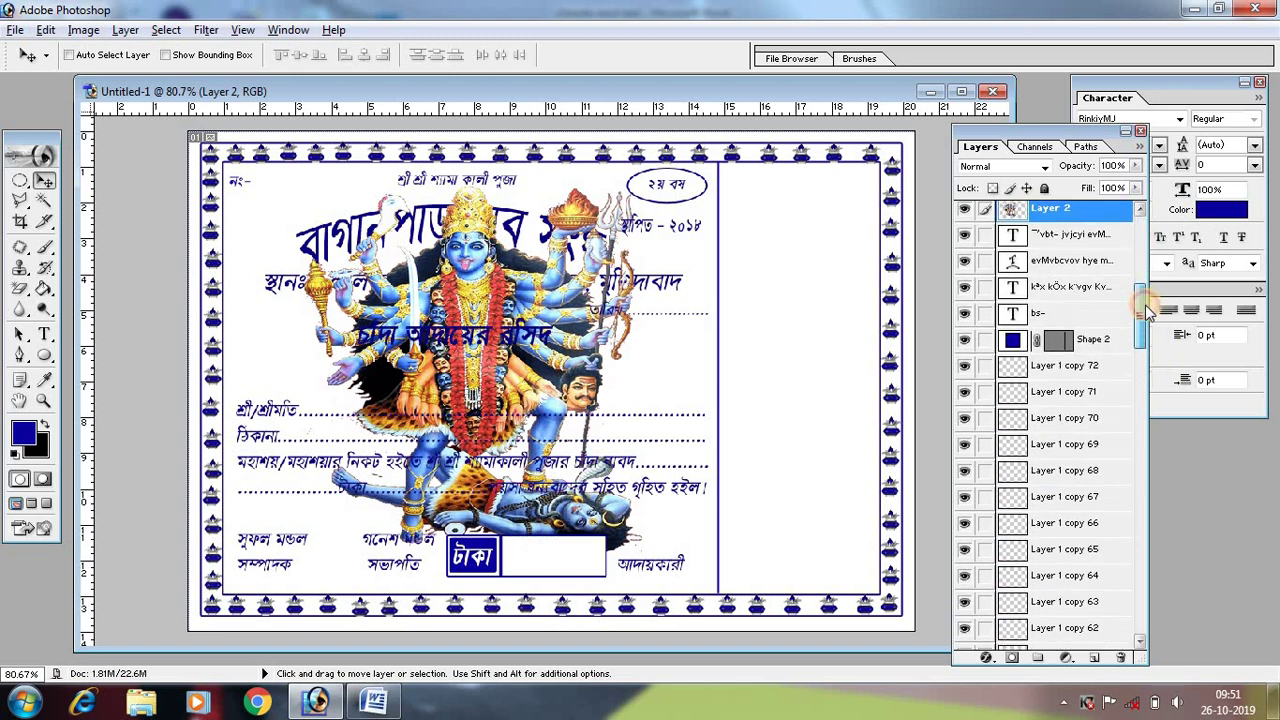
pyautogui.moveTo(1107, 249); pyautogui.dragTo(1100, 374)
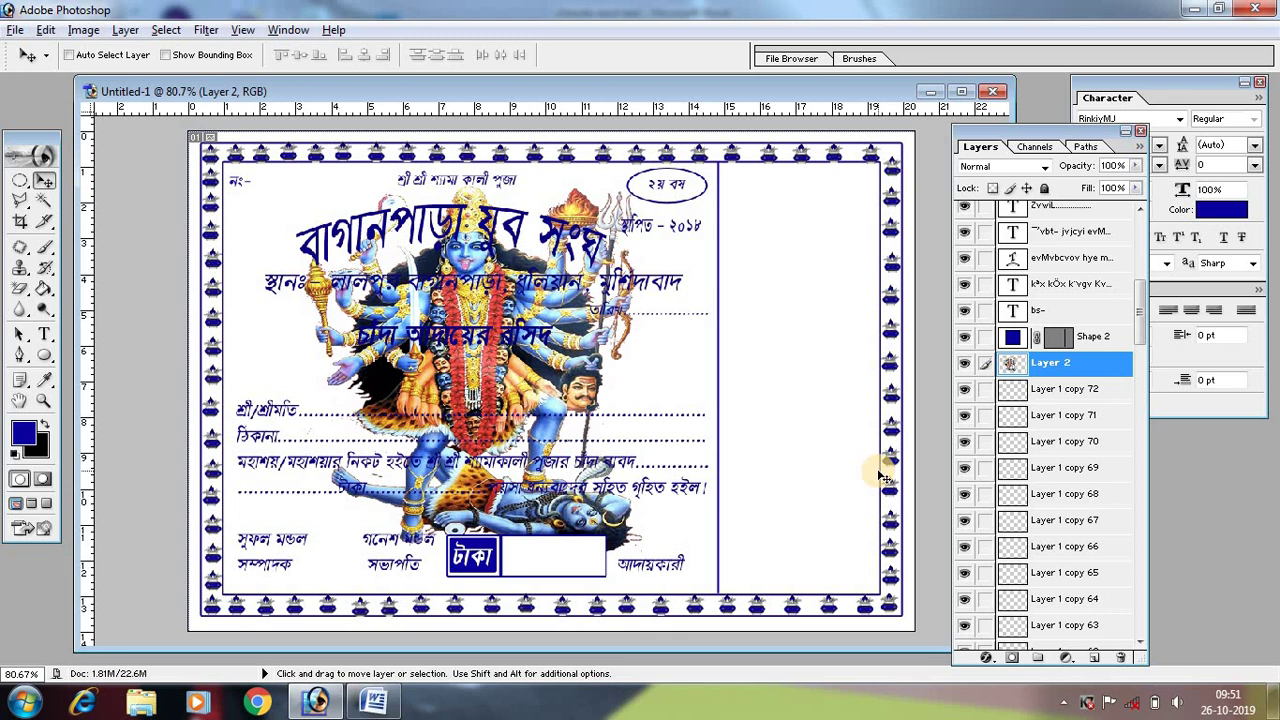
# Apply a Color Balance of +77, -82, -100 to the Kali image's midtones.
pyautogui.hotkey('ctrl', 'b')
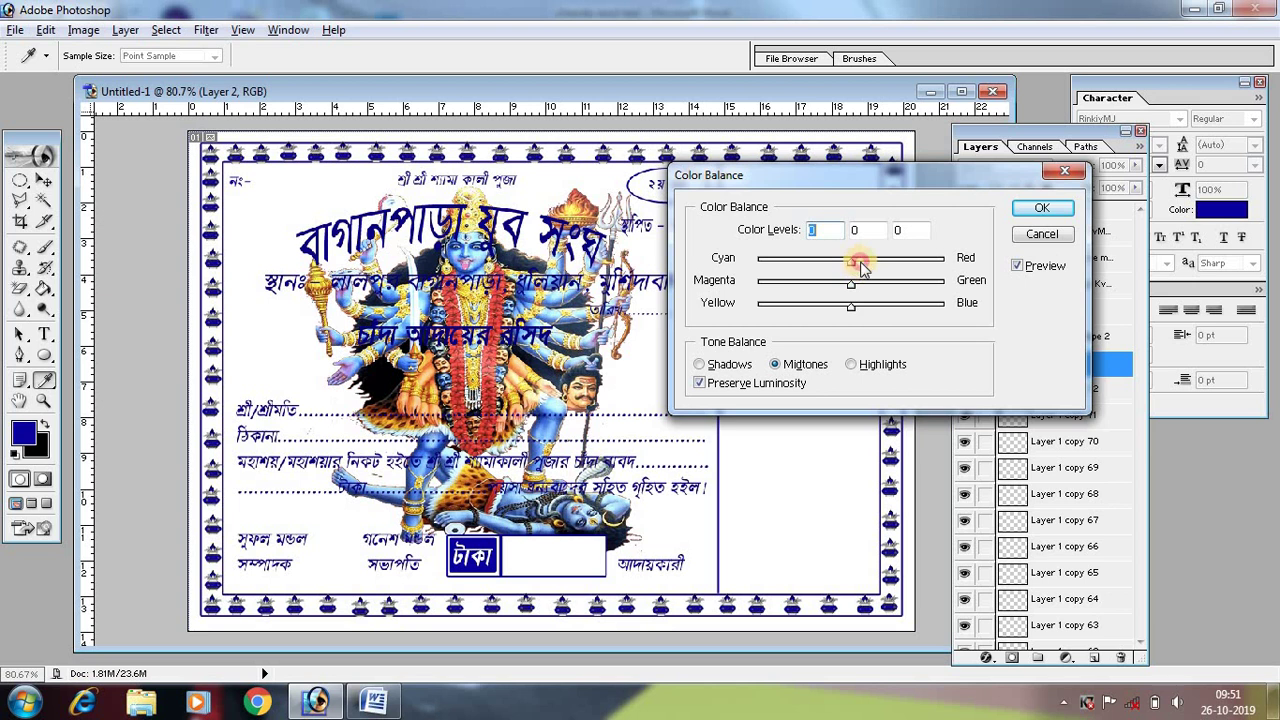
pyautogui.moveTo(912, 278); pyautogui.dragTo(773, 289)
pyautogui.moveTo(851, 306)
pyautogui.mouseDown()
pyautogui.moveTo(756, 318)
pyautogui.moveTo(911, 330)
pyautogui.moveTo(873, 313)
pyautogui.moveTo(722, 322)
pyautogui.mouseUp()
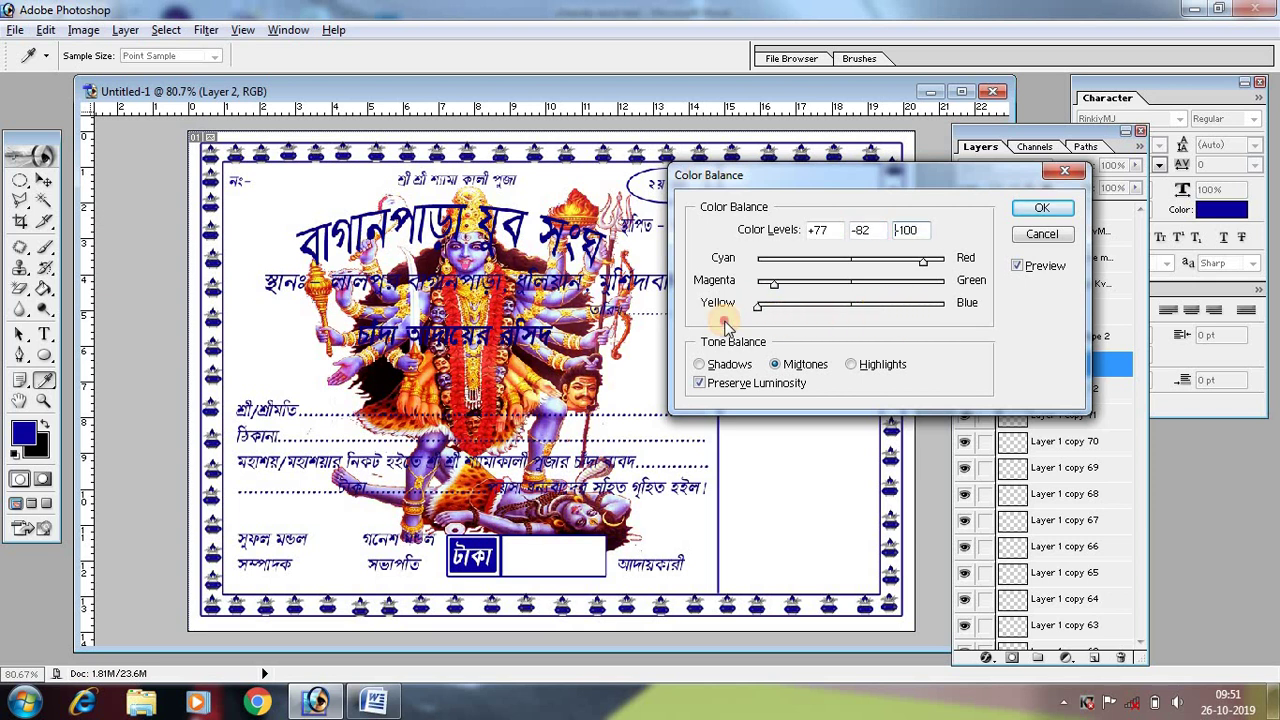
pyautogui.click(1041, 236)
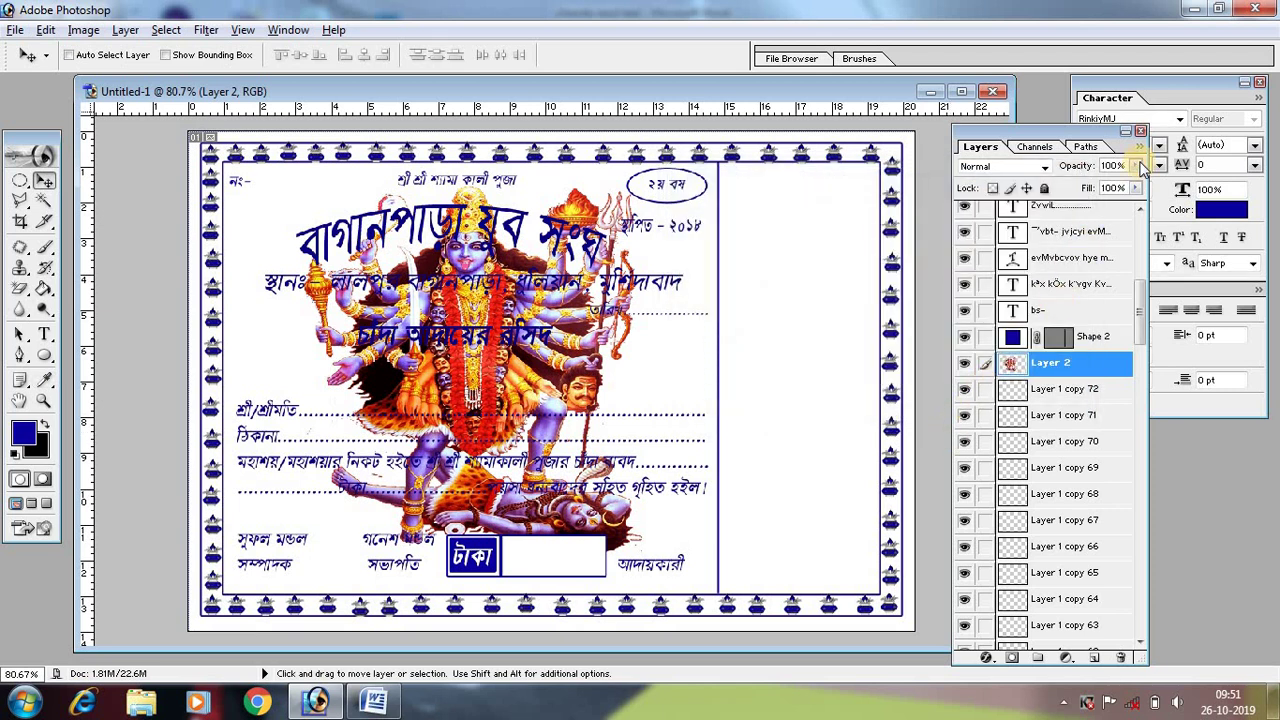
# Set Layer 2's opacity to 28% and bring up the Open dialog.
pyautogui.click(1139, 166)
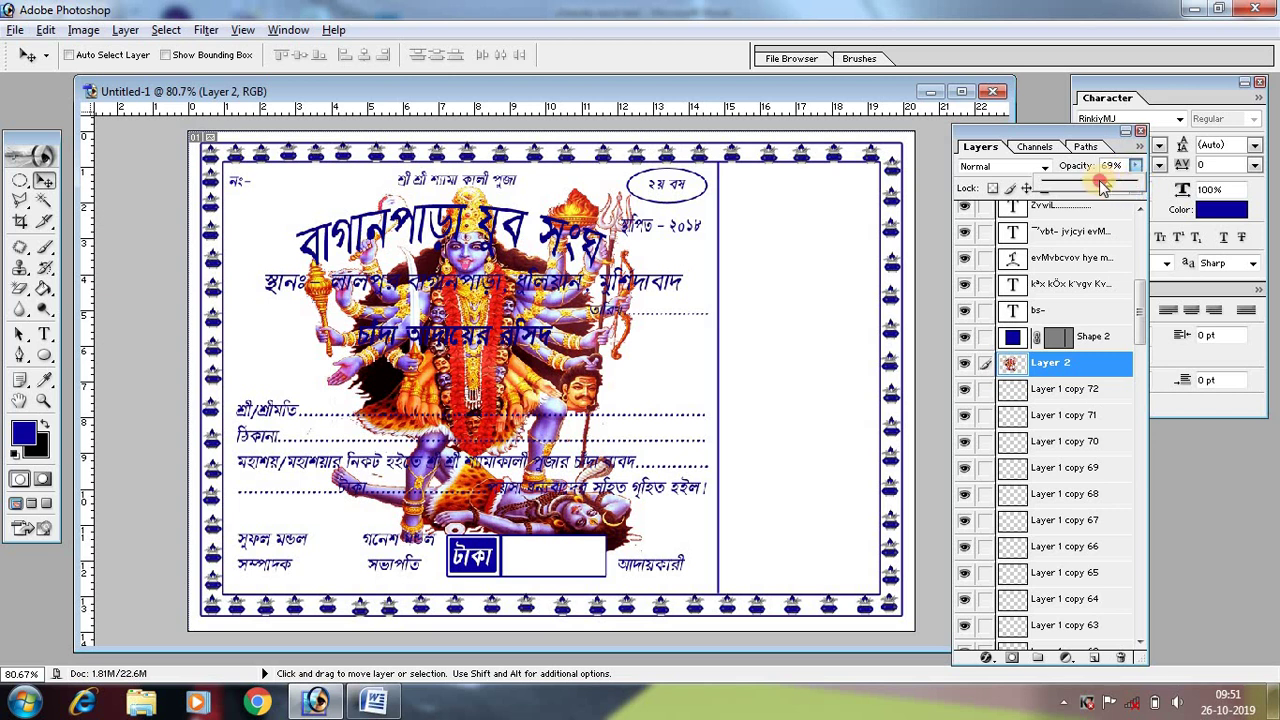
pyautogui.moveTo(1070, 187); pyautogui.dragTo(1071, 189)
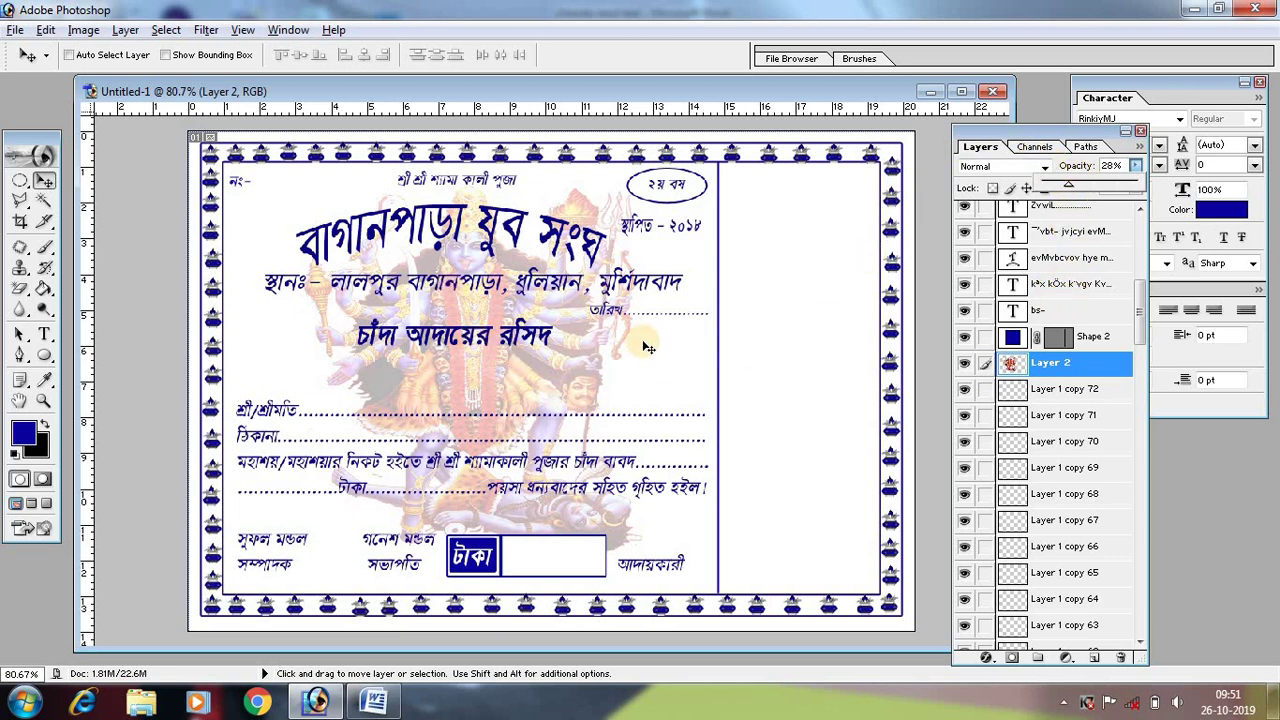
pyautogui.doubleClick(31, 598)
# Open the dhaki drummer PNG image.
pyautogui.click(258, 125)
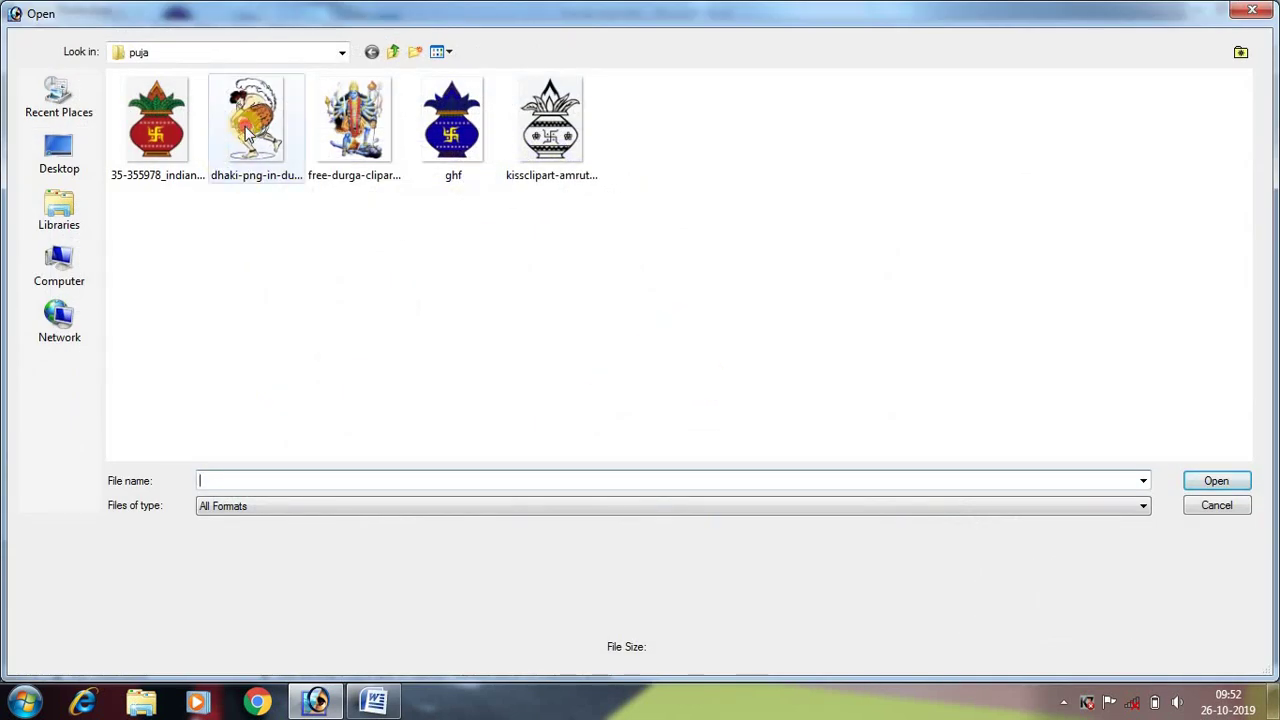
pyautogui.click(1205, 481)
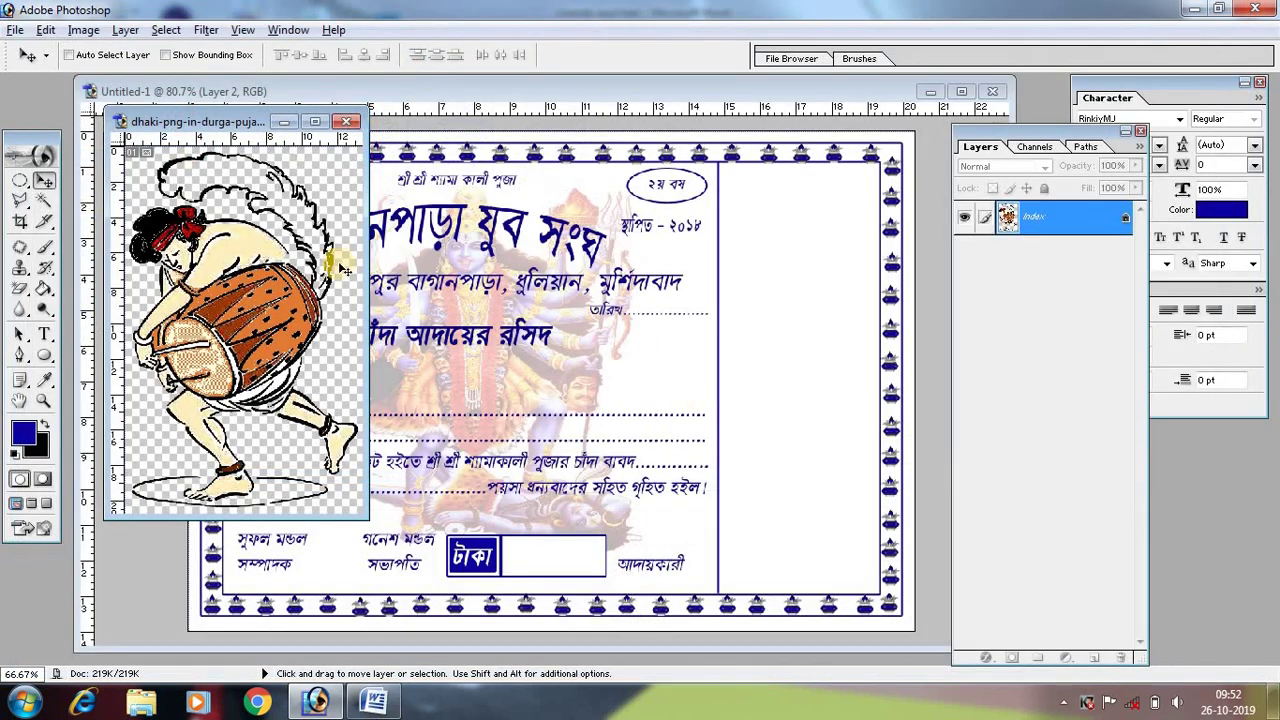
pyautogui.moveTo(228, 268); pyautogui.dragTo(610, 398)
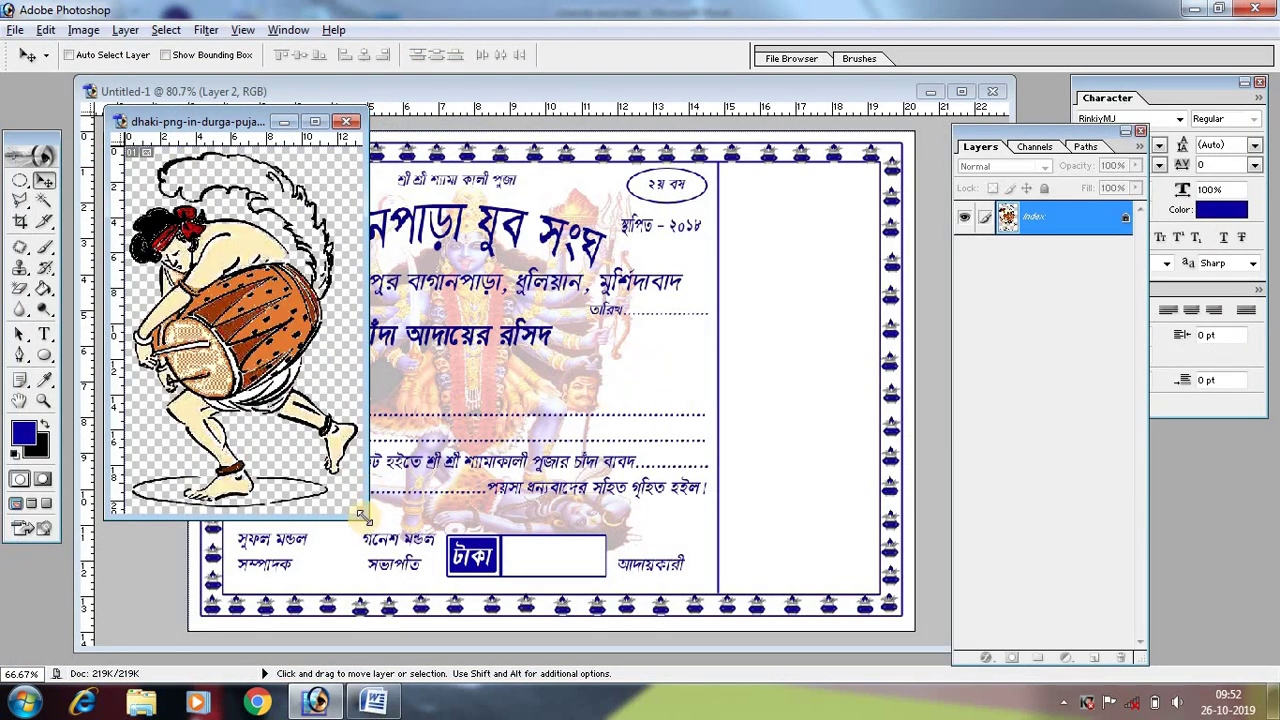
# Outline the drummer with the Polygonal Lasso and drag it into the receipt.
pyautogui.click(21, 201)
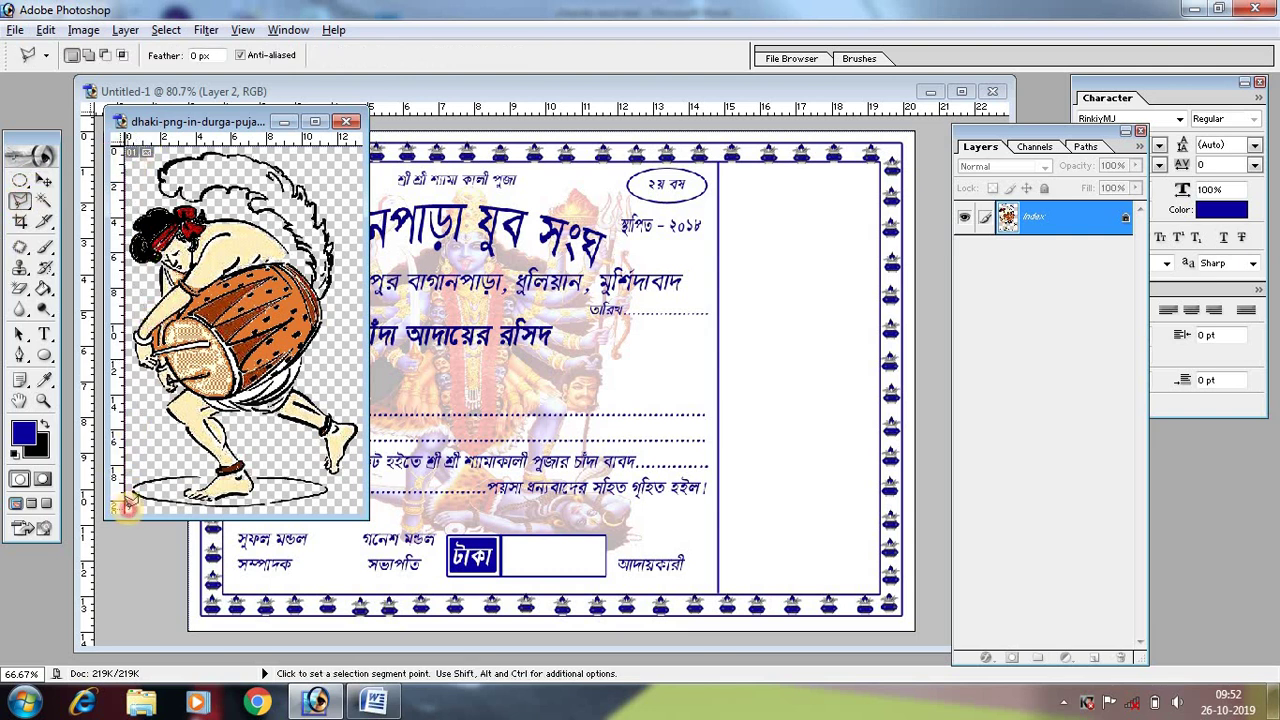
pyautogui.click(357, 497)
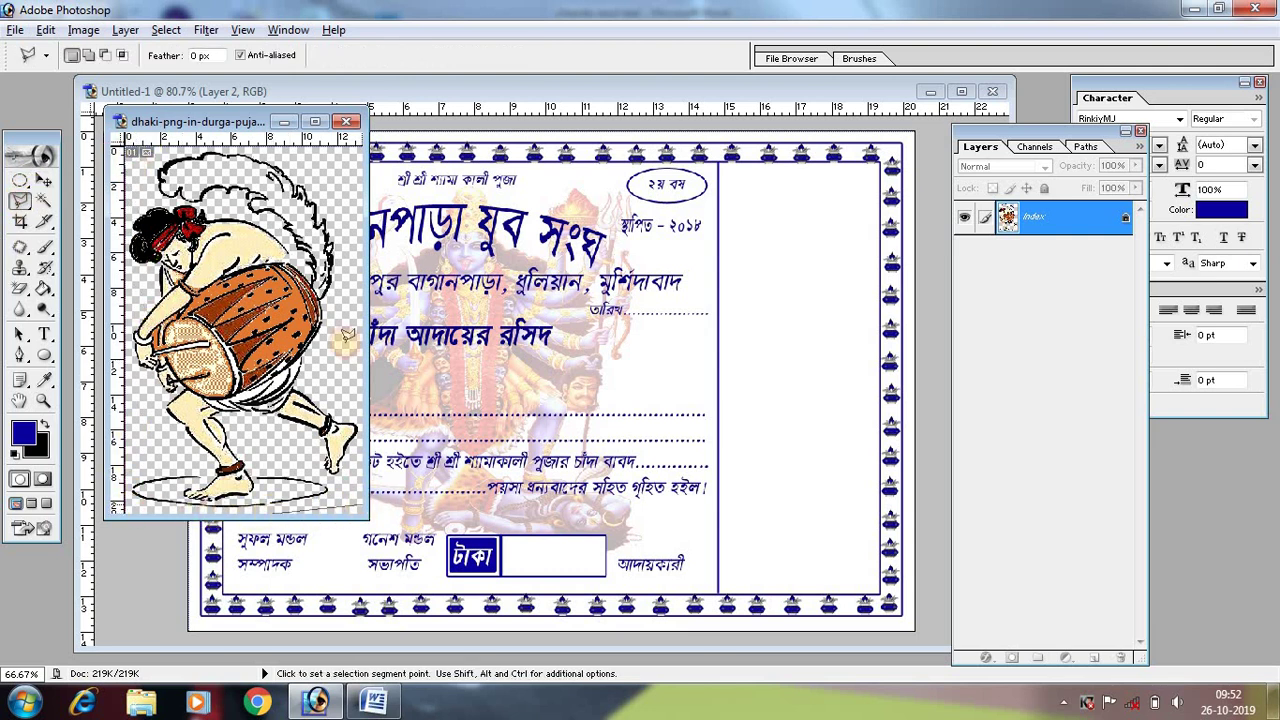
pyautogui.click(361, 159)
pyautogui.click(174, 127)
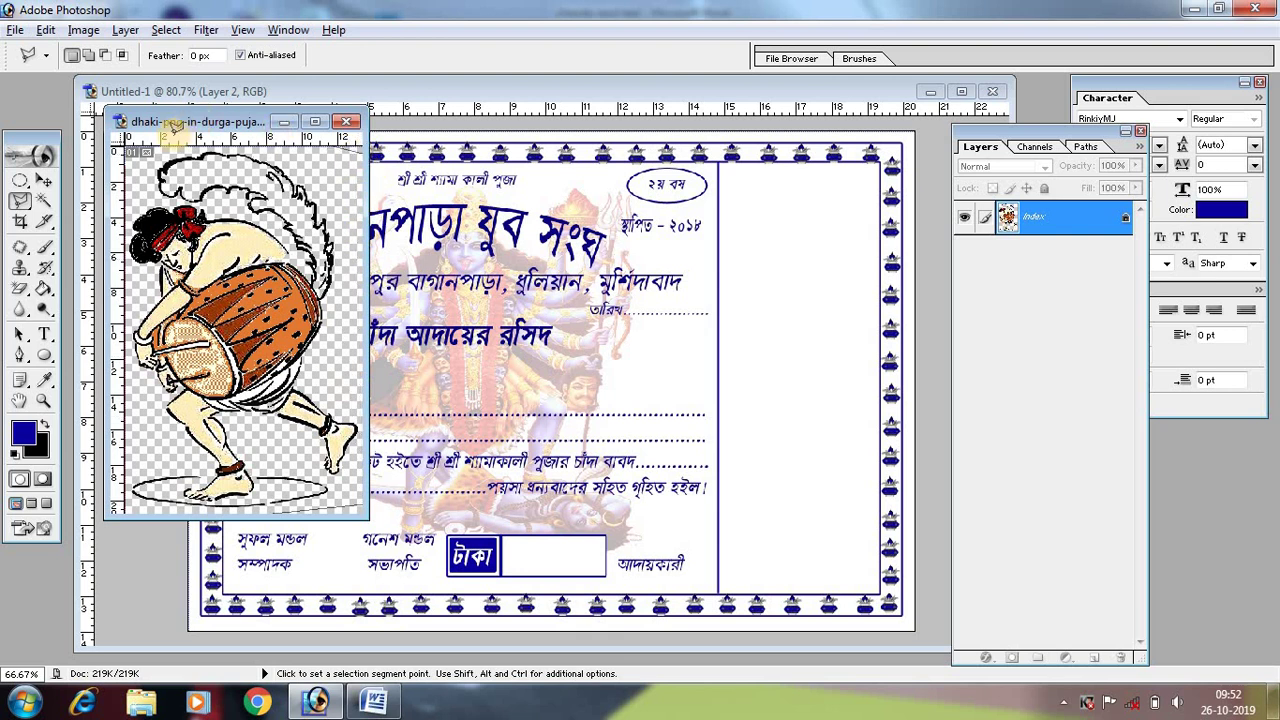
pyautogui.click(124, 186)
pyautogui.click(136, 166)
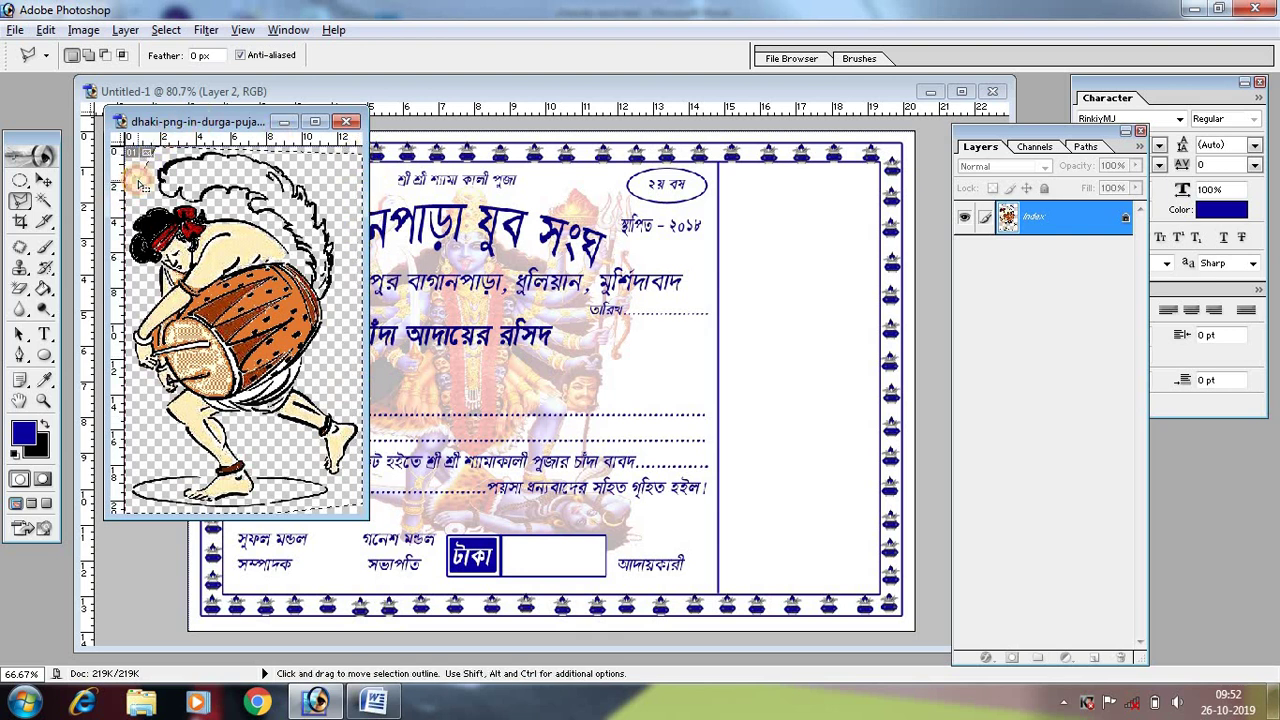
pyautogui.click(44, 180)
pyautogui.moveTo(288, 246); pyautogui.dragTo(640, 395)
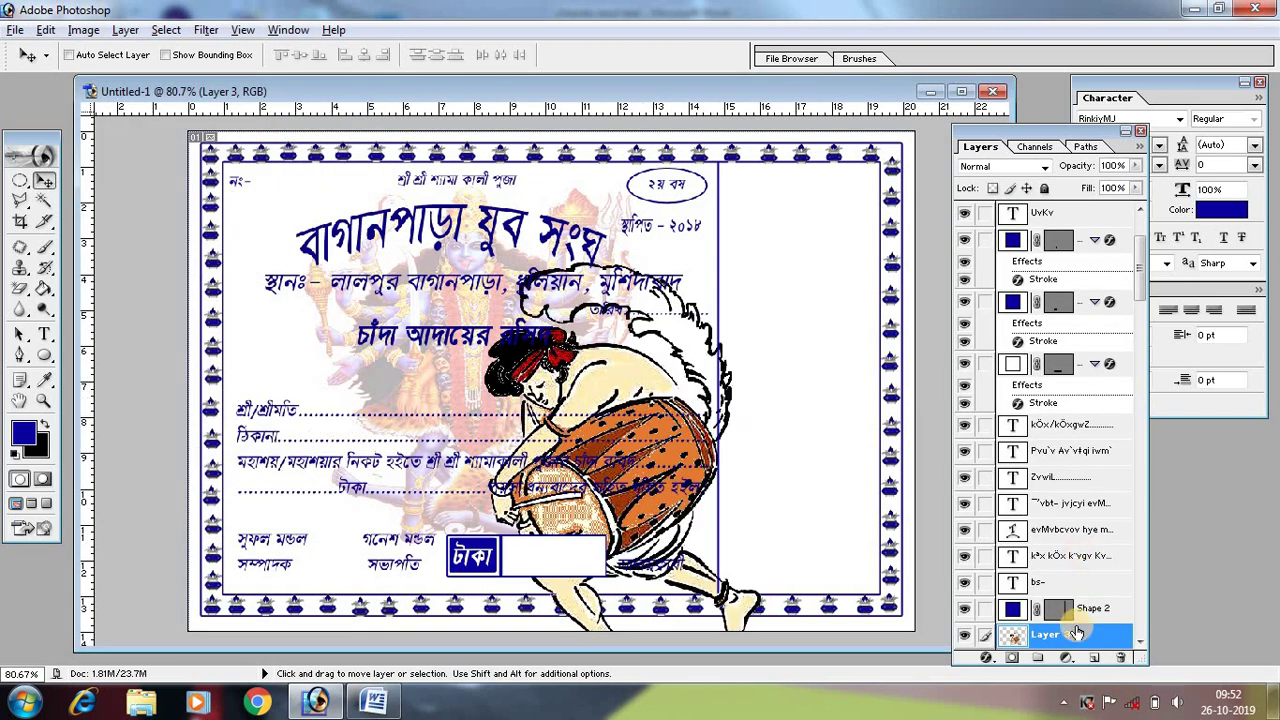
# Move the drummer's Layer 3 to the top of the layer stack.
pyautogui.moveTo(1077, 640); pyautogui.dragTo(1095, 211)
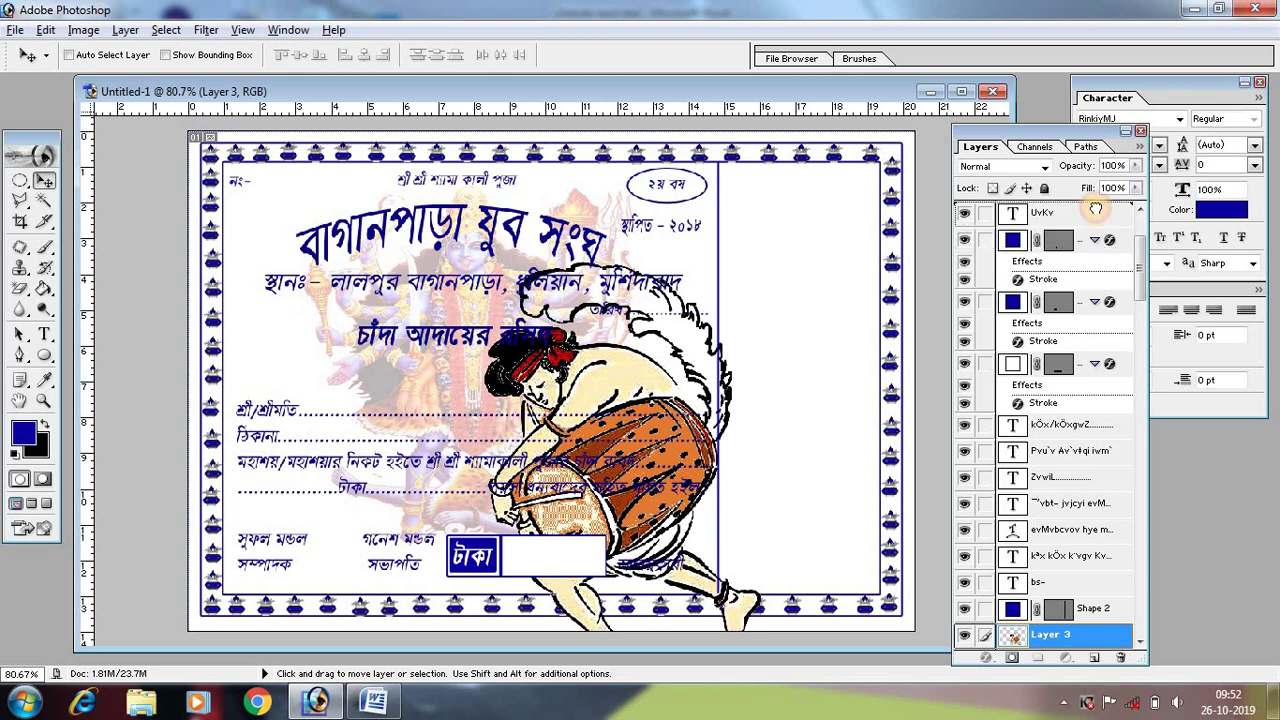
pyautogui.moveTo(1095, 211); pyautogui.dragTo(1095, 205)
pyautogui.press('F7')
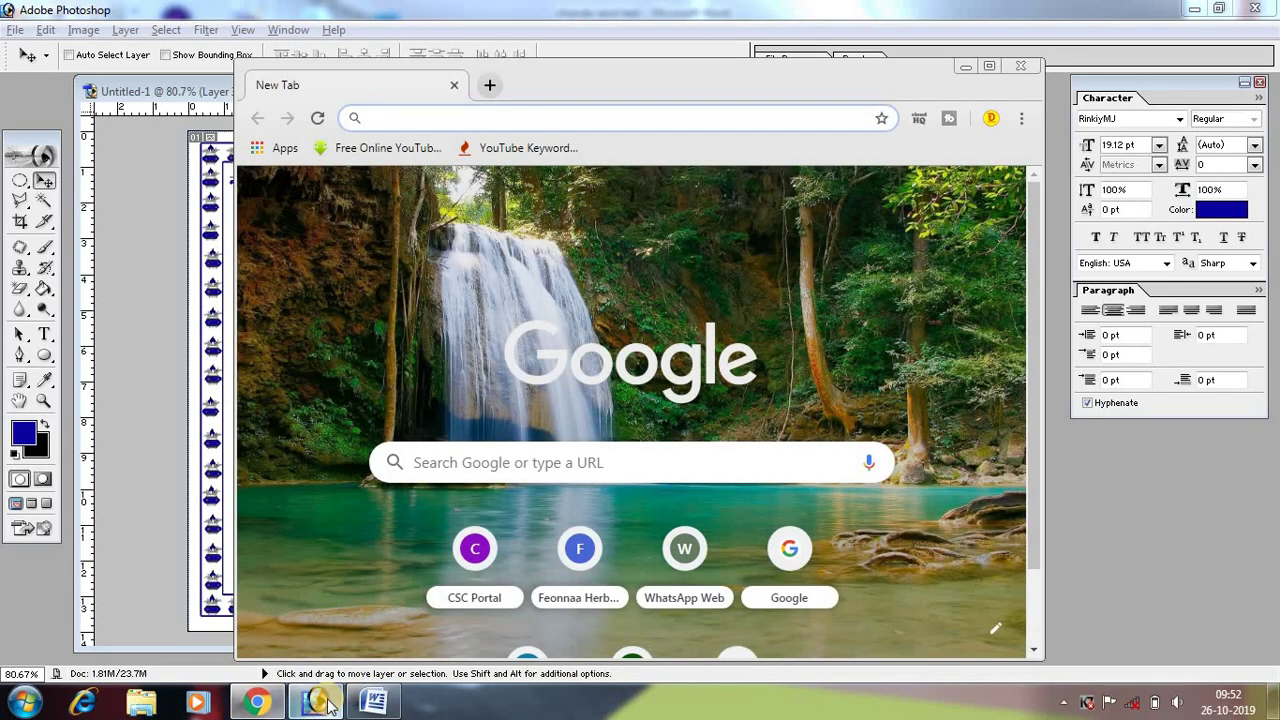
pyautogui.click(318, 703)
# Shrink the drummer, place it right of the heading, and copy it leftward.
pyautogui.moveTo(660, 422)
pyautogui.mouseDown()
pyautogui.moveTo(648, 346)
pyautogui.moveTo(632, 362)
pyautogui.mouseUp()
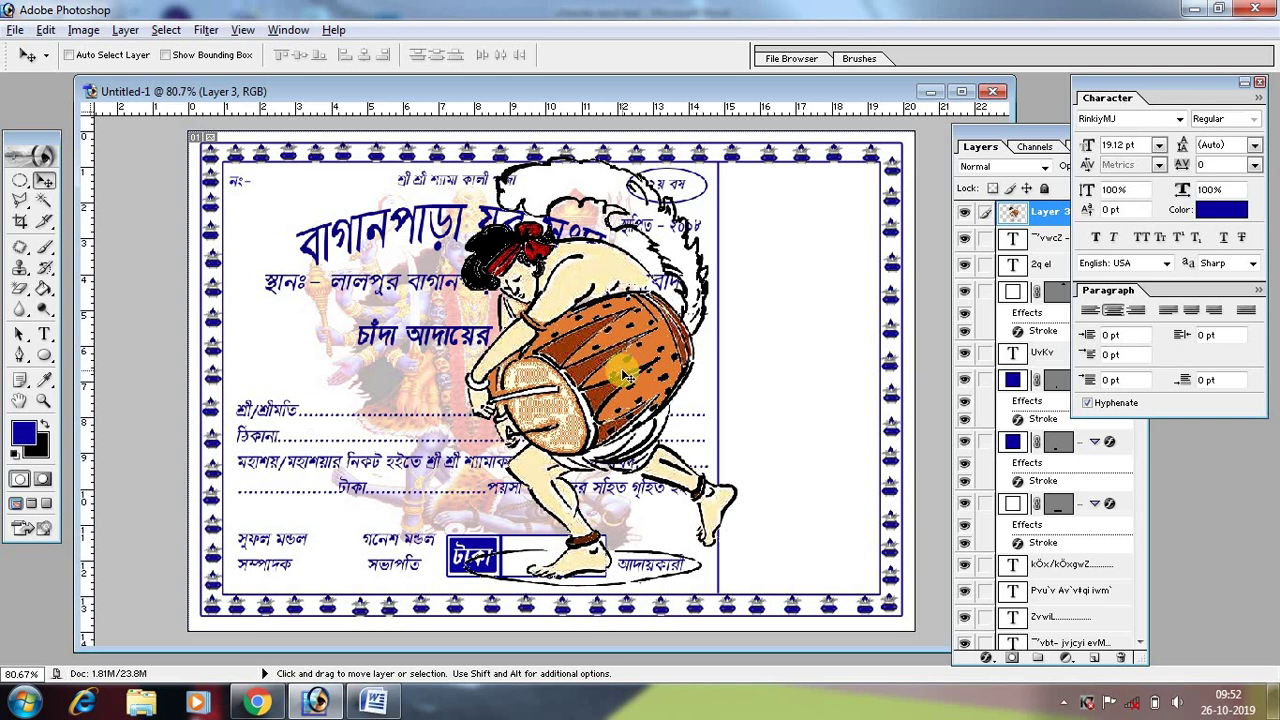
pyautogui.hotkey('ctrl', 't')
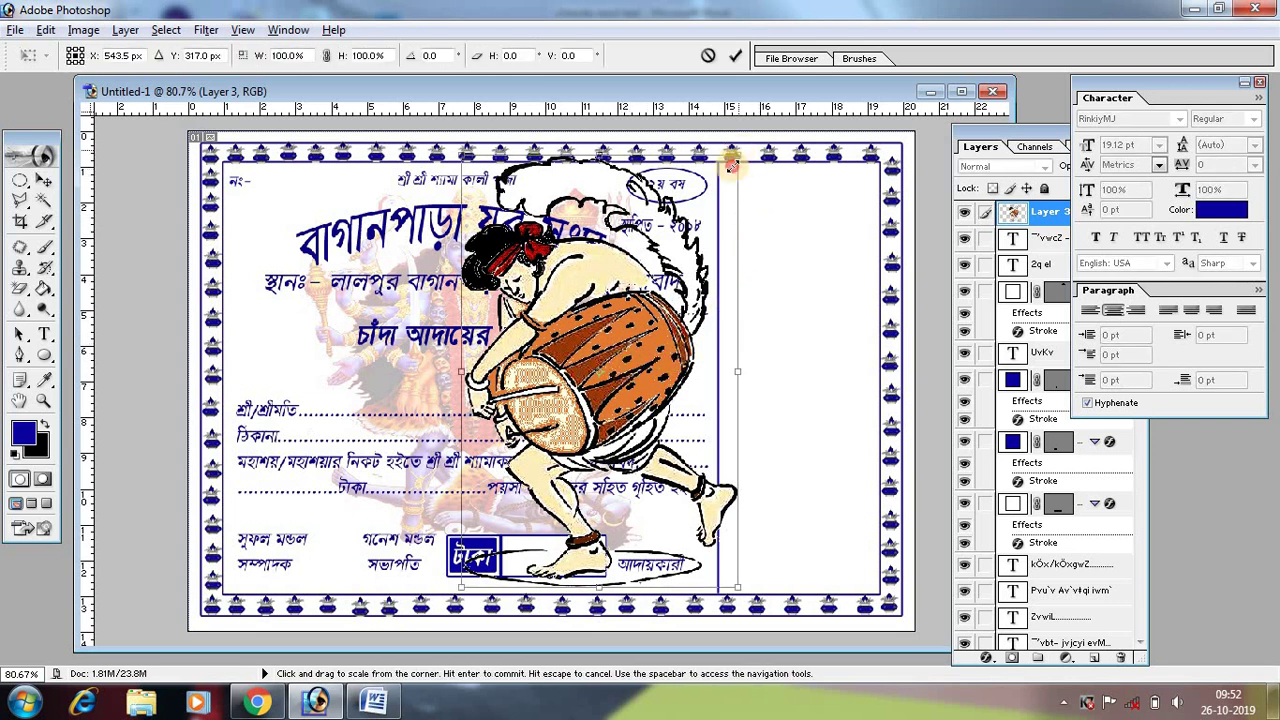
pyautogui.moveTo(731, 165)
pyautogui.mouseDown()
pyautogui.moveTo(525, 527)
pyautogui.moveTo(630, 393)
pyautogui.mouseUp()
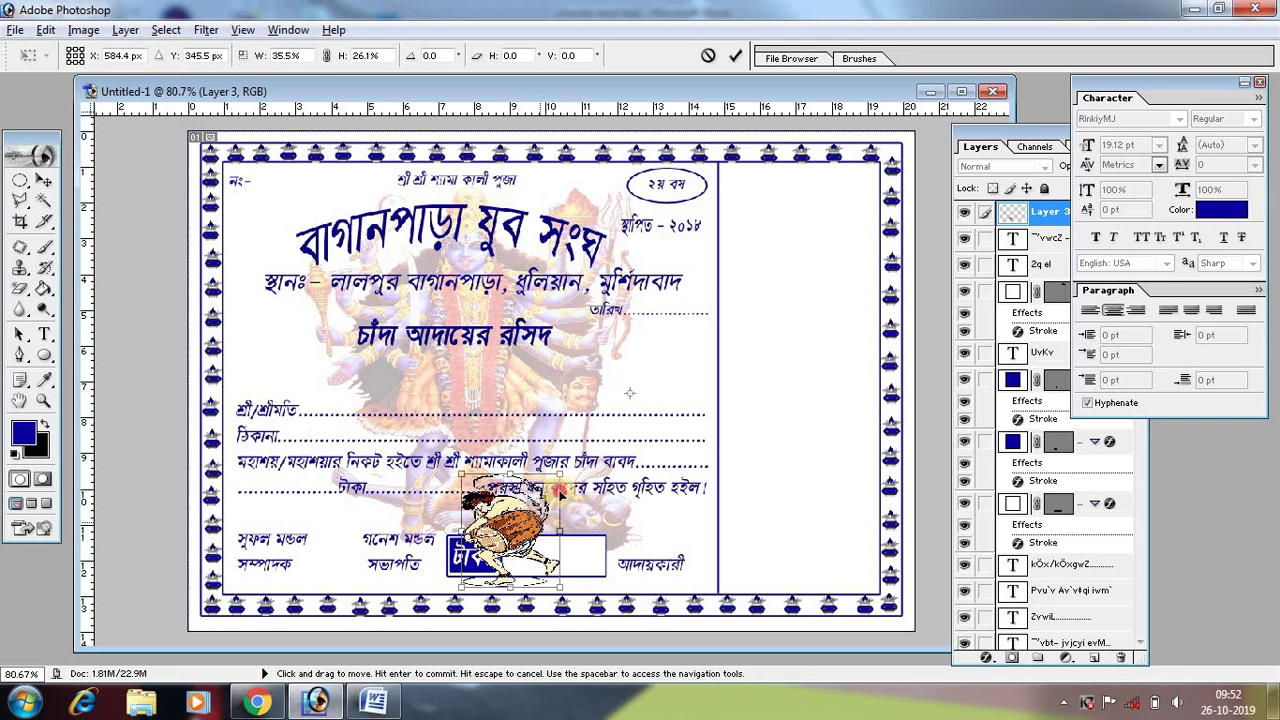
pyautogui.moveTo(558, 490)
pyautogui.mouseDown()
pyautogui.moveTo(696, 302)
pyautogui.moveTo(663, 323)
pyautogui.mouseUp()
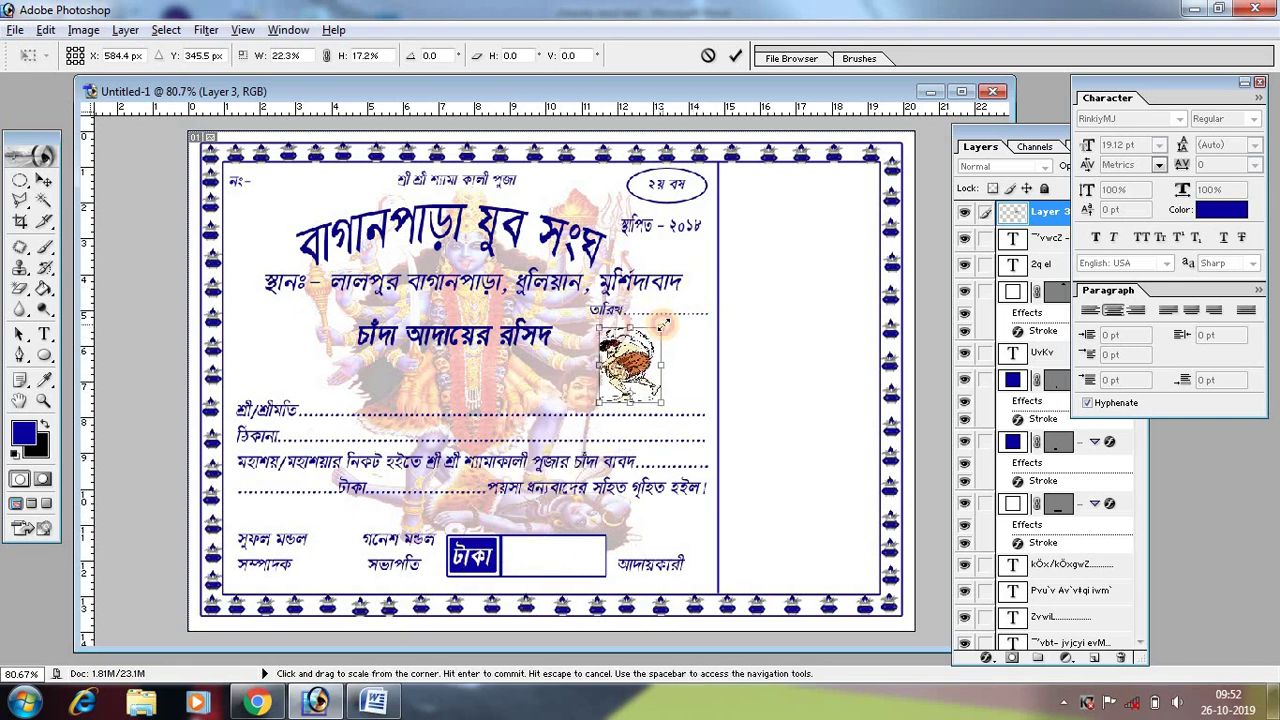
pyautogui.press('Return')
pyautogui.moveTo(648, 363); pyautogui.dragTo(663, 360)
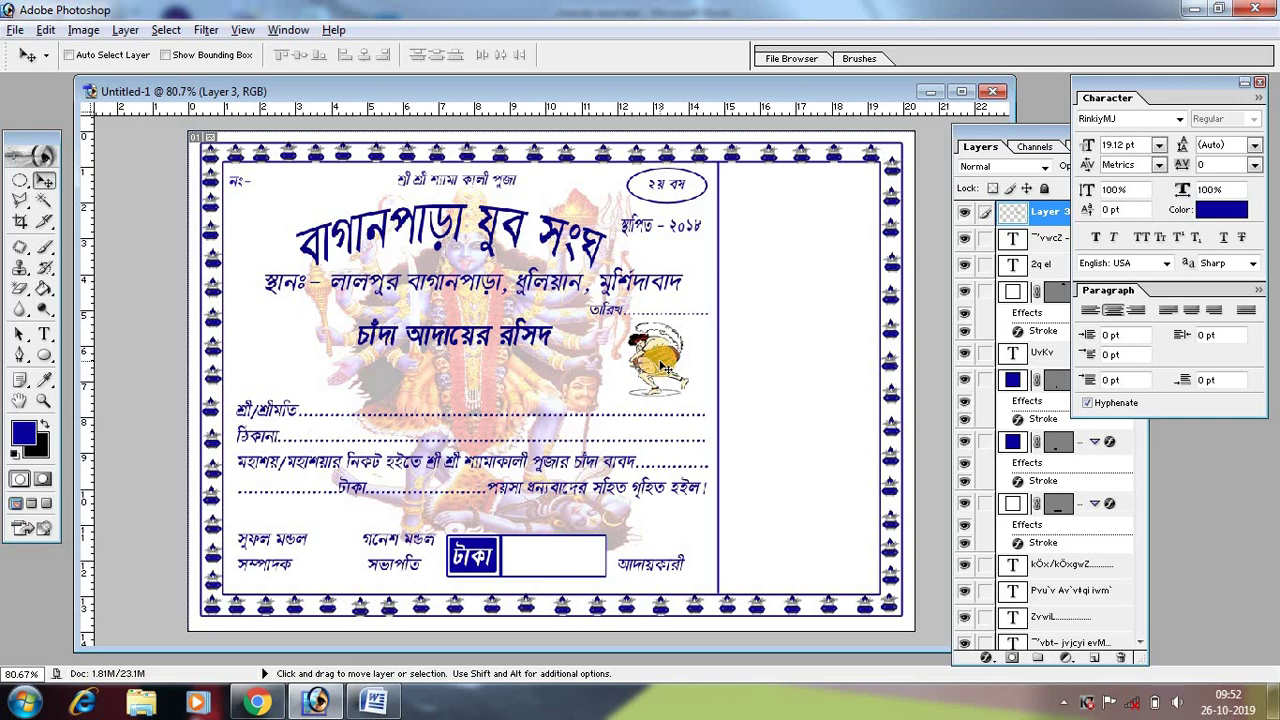
pyautogui.moveTo(664, 362); pyautogui.dragTo(328, 356)
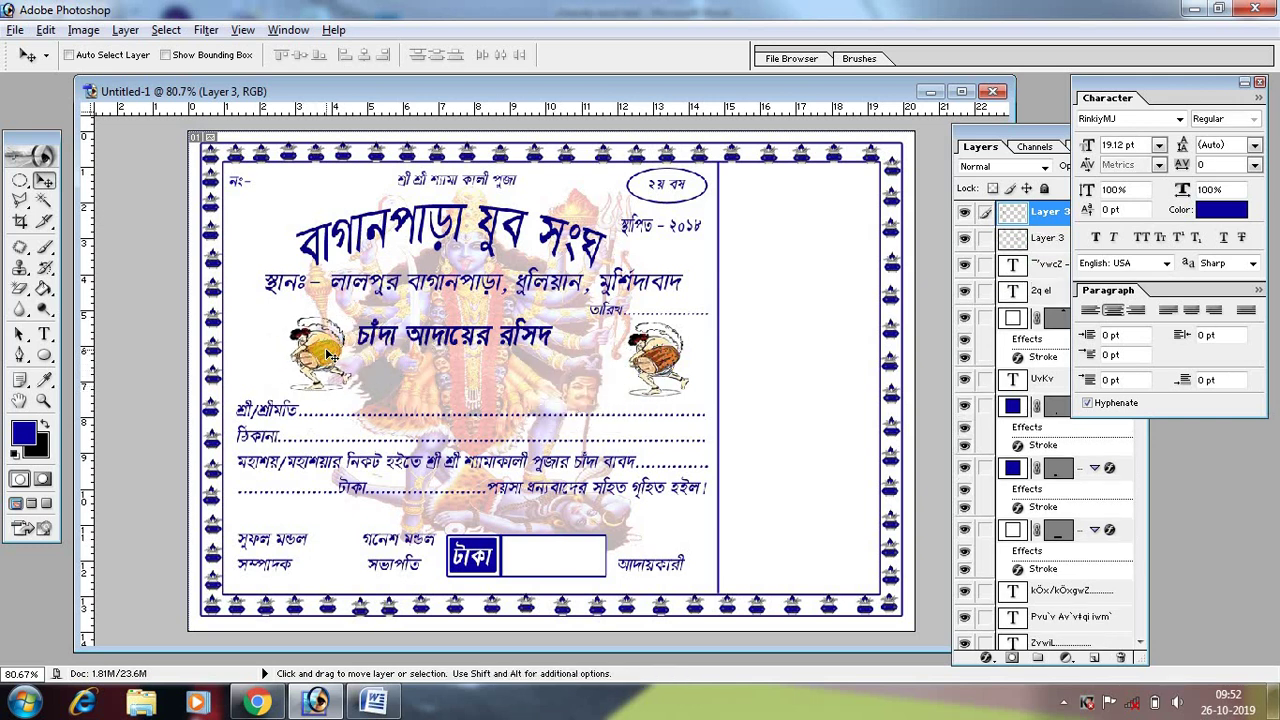
# Flip the left drummer copy horizontally so it faces the right drummer.
pyautogui.hotkey('ctrl', 't')
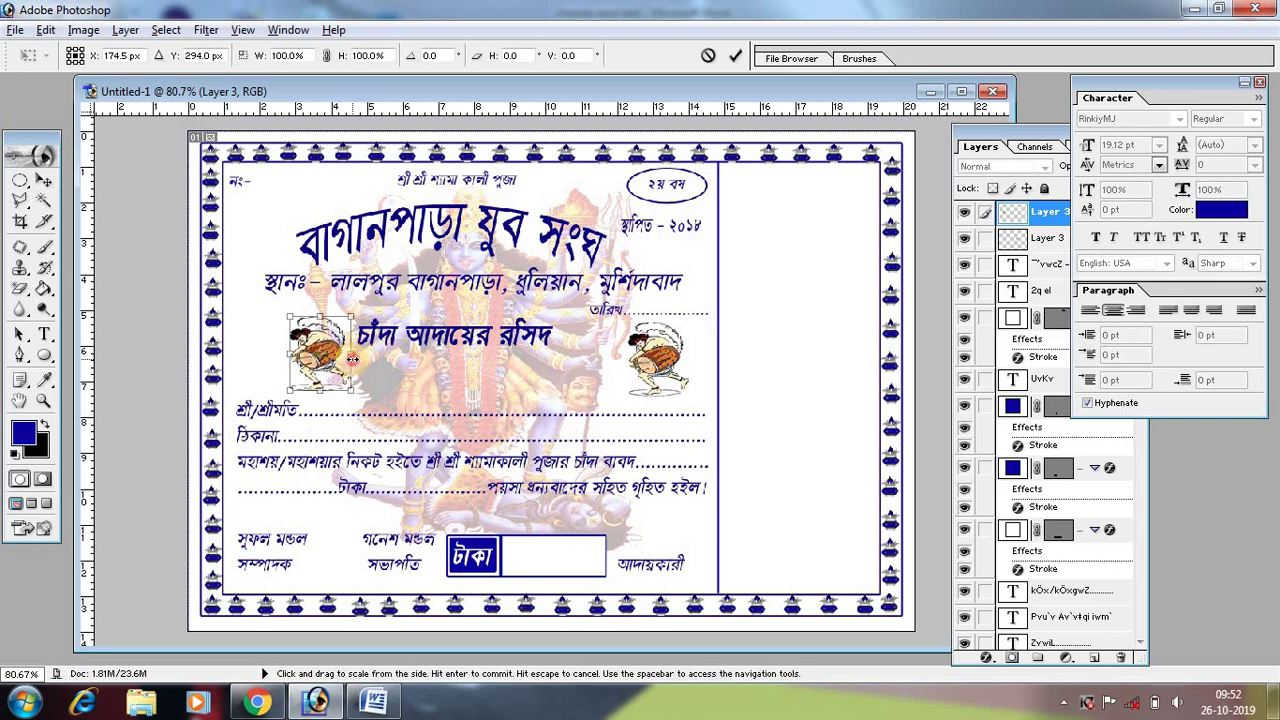
pyautogui.moveTo(353, 358)
pyautogui.mouseDown()
pyautogui.moveTo(231, 350)
pyautogui.moveTo(292, 360)
pyautogui.moveTo(306, 395)
pyautogui.mouseUp()
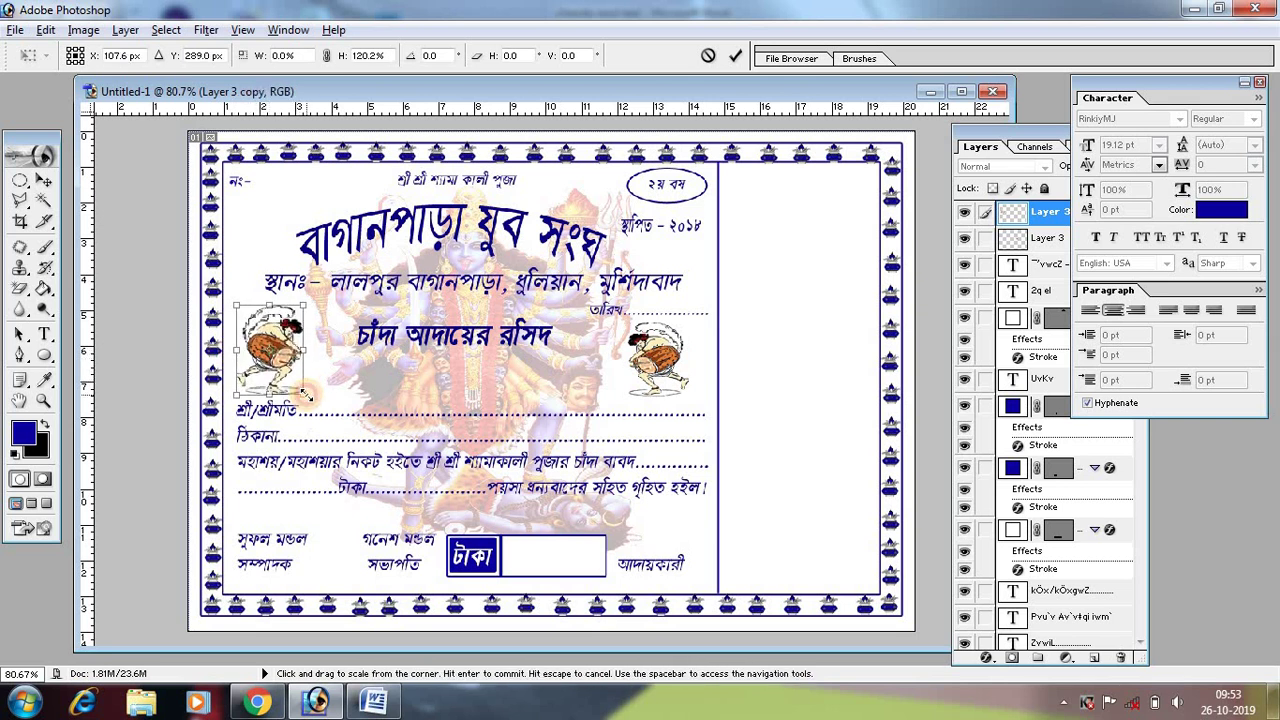
pyautogui.press('Return')
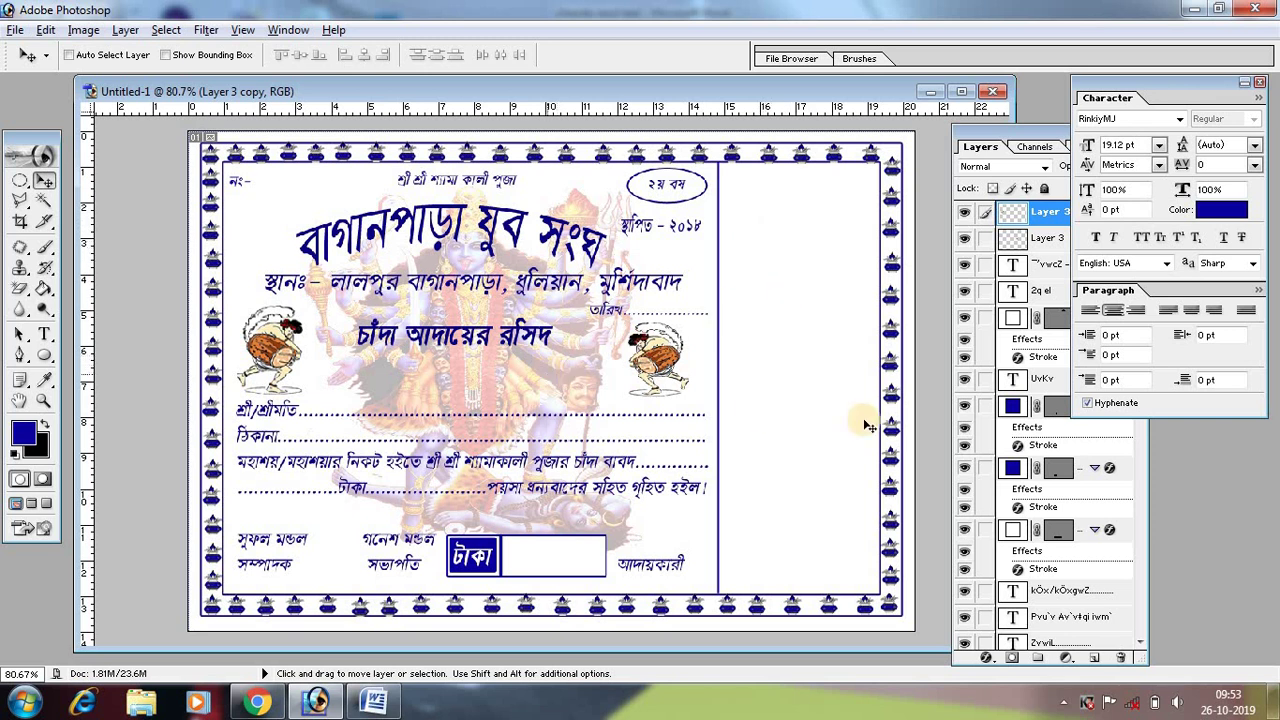
pyautogui.click(1014, 132)
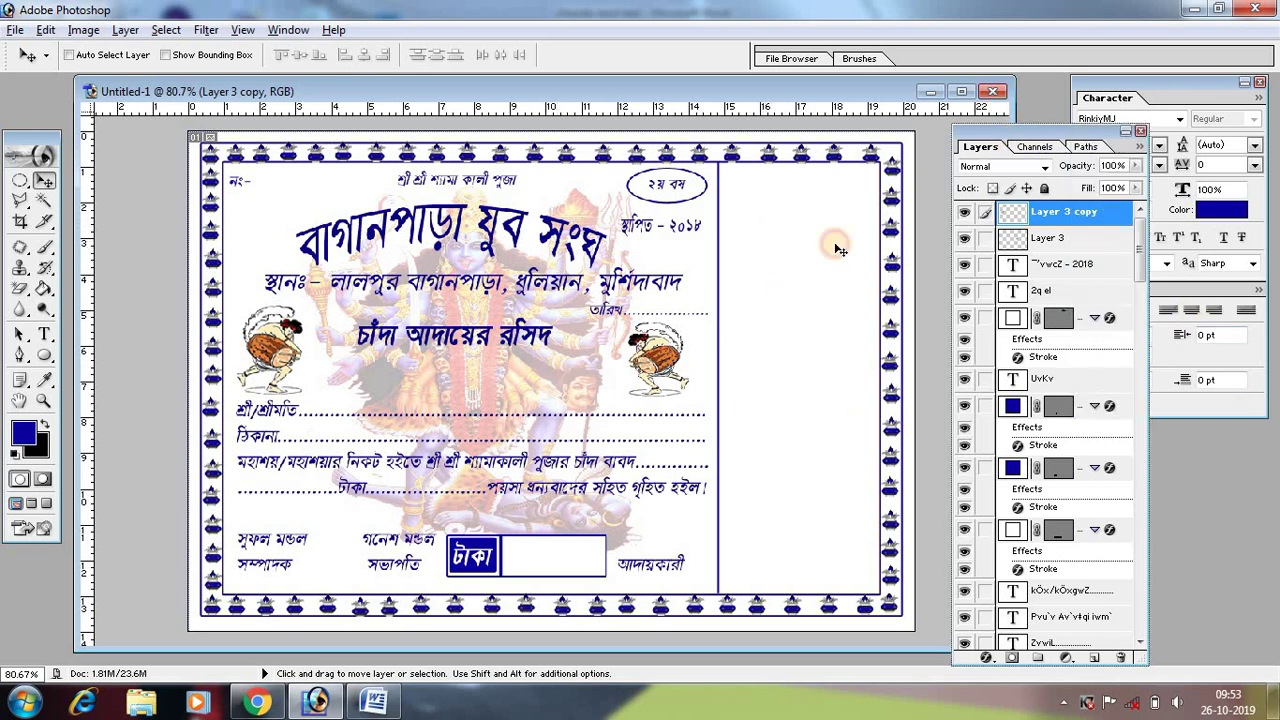
# Duplicate the faded Kali background layer and shrink the copy into the right panel's top.
pyautogui.rightClick(478, 376)
pyautogui.click(527, 386)
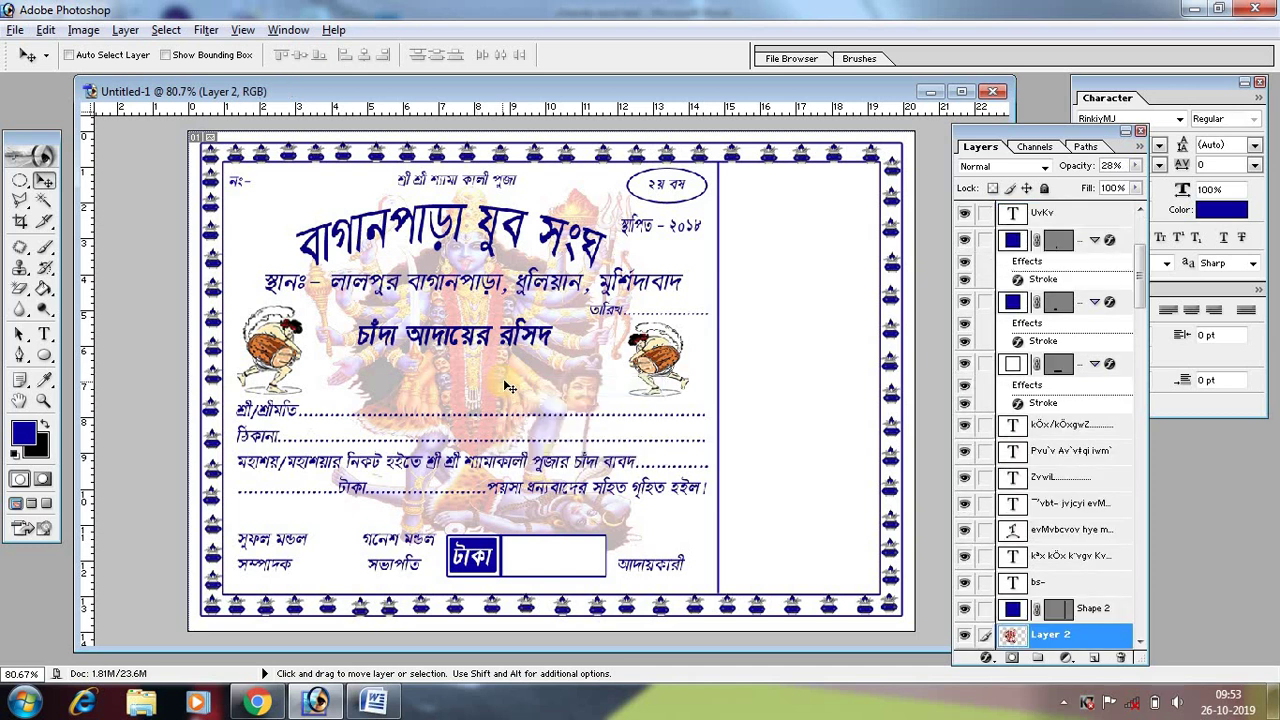
pyautogui.moveTo(507, 386); pyautogui.dragTo(622, 372)
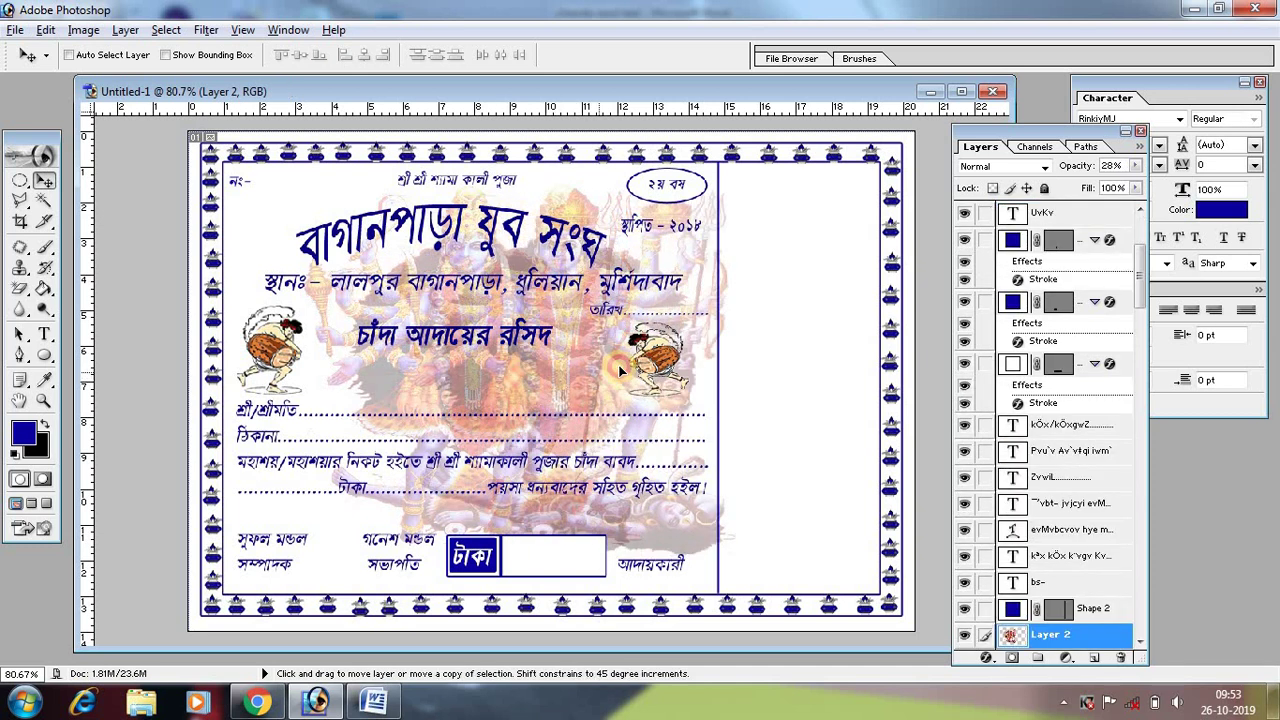
pyautogui.hotkey('ctrl', 't')
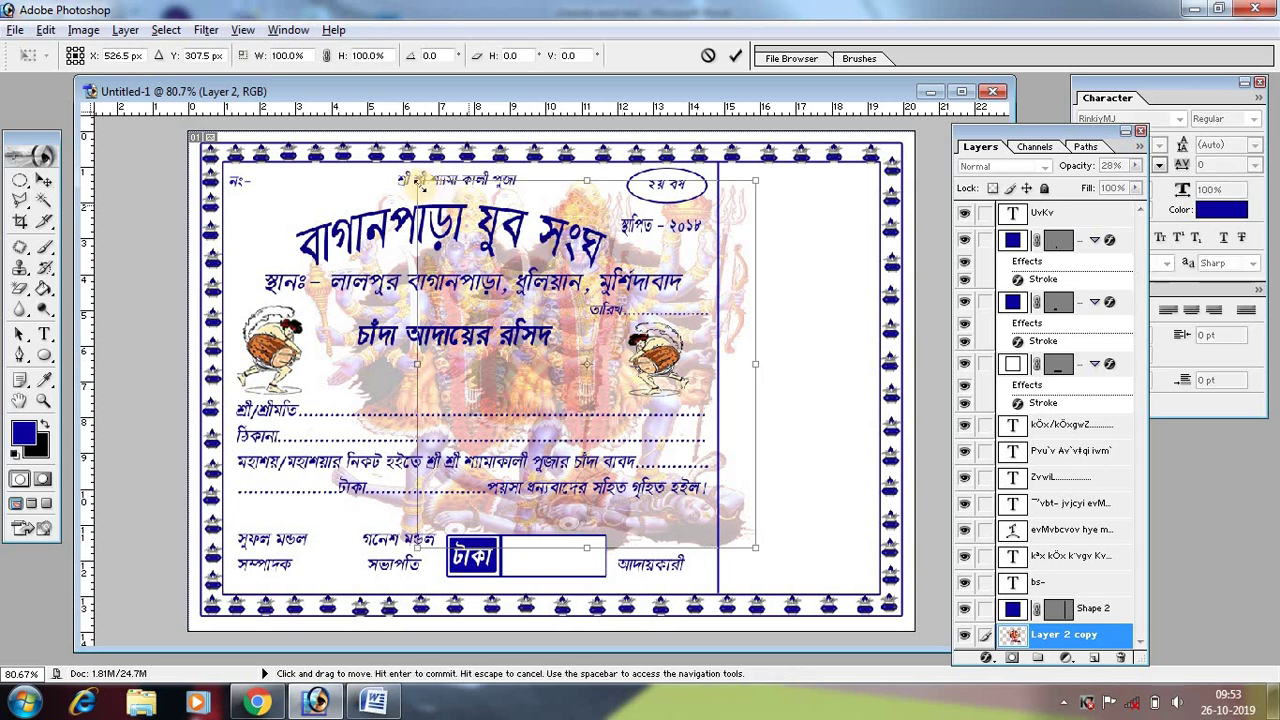
pyautogui.moveTo(440, 176)
pyautogui.mouseDown()
pyautogui.moveTo(718, 358)
pyautogui.moveTo(666, 411)
pyautogui.mouseUp()
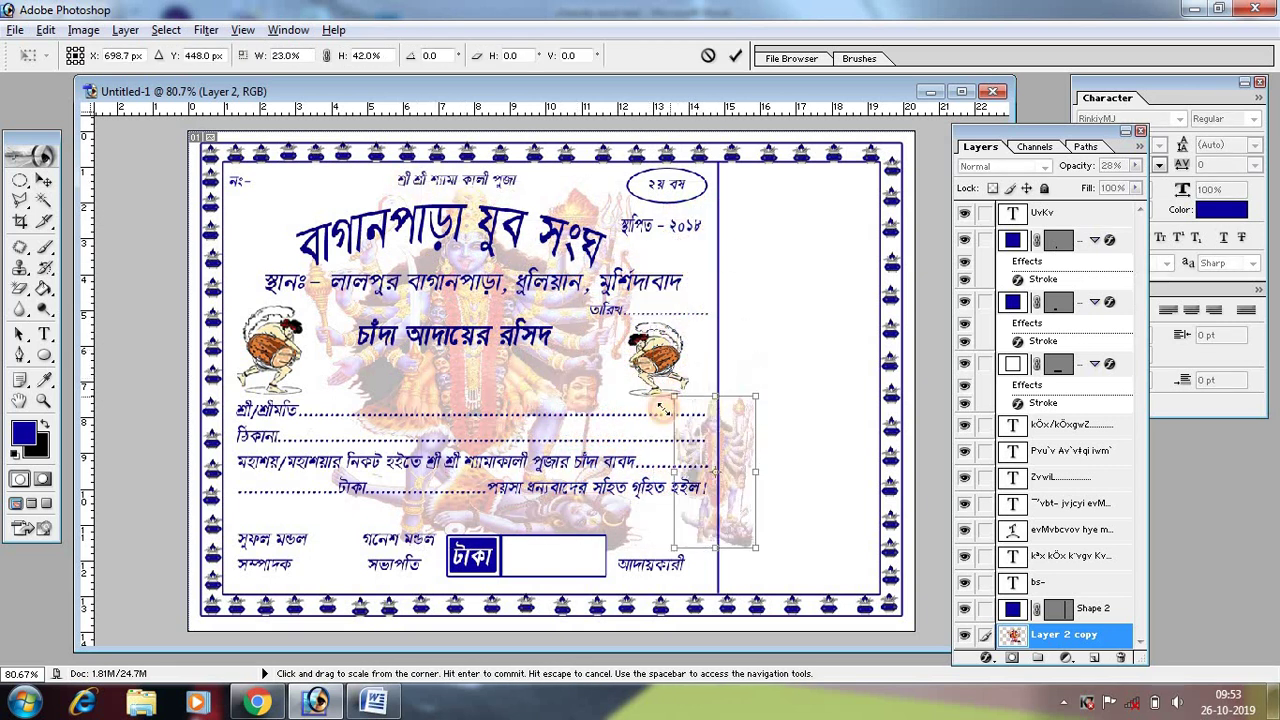
pyautogui.moveTo(742, 446)
pyautogui.mouseDown()
pyautogui.moveTo(841, 292)
pyautogui.moveTo(818, 310)
pyautogui.moveTo(857, 312)
pyautogui.mouseUp()
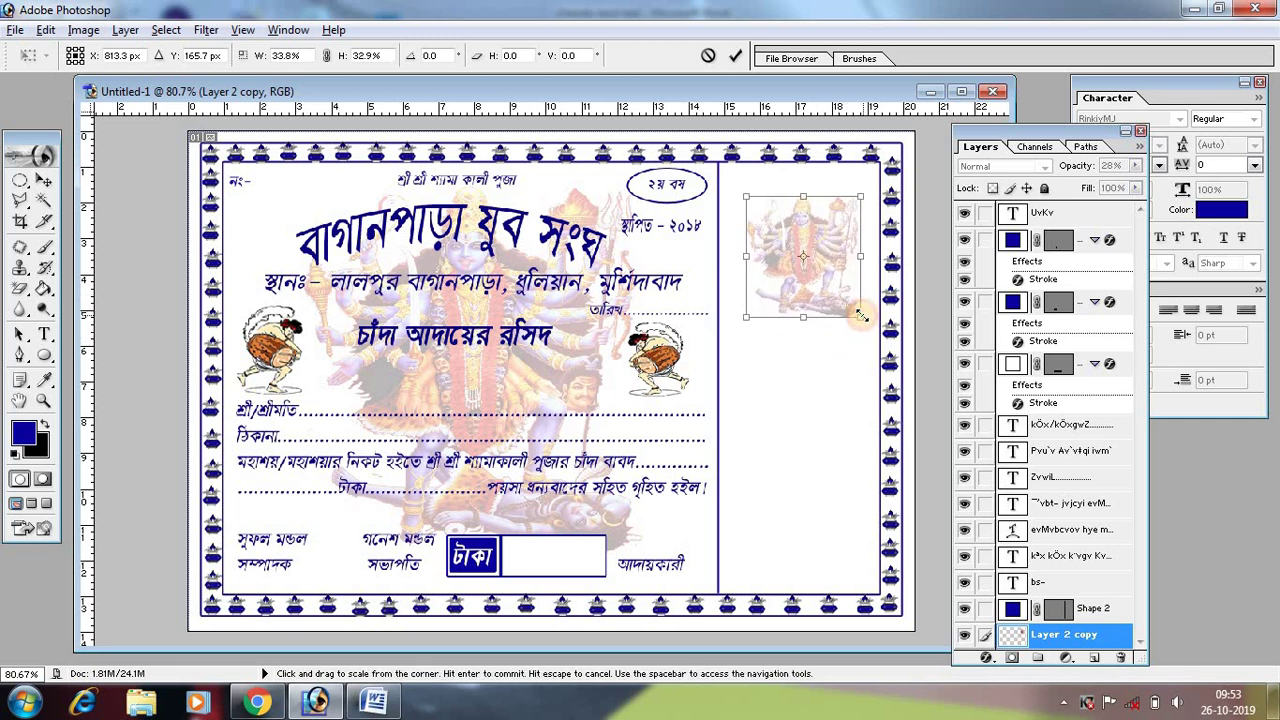
pyautogui.press('Return')
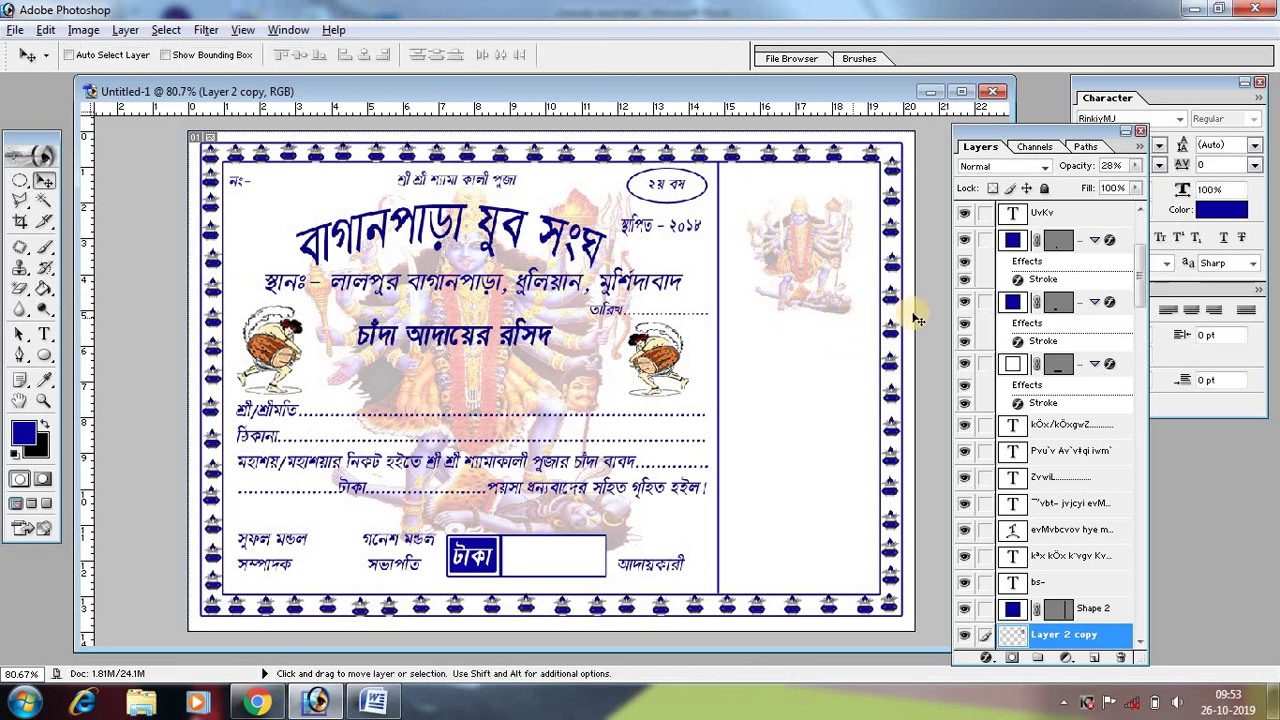
# Set the Kali copy's opacity to 80% and nudge it slightly up and left.
pyautogui.click(1135, 167)
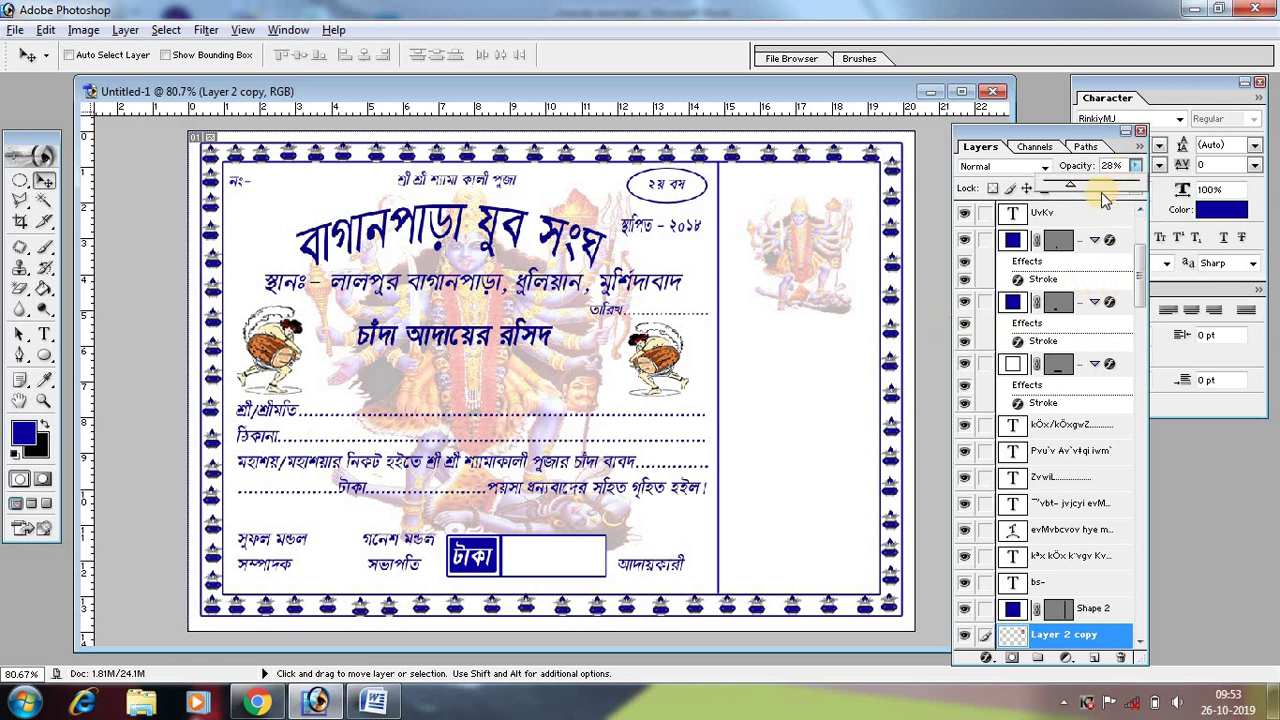
pyautogui.moveTo(1121, 192); pyautogui.dragTo(1117, 195)
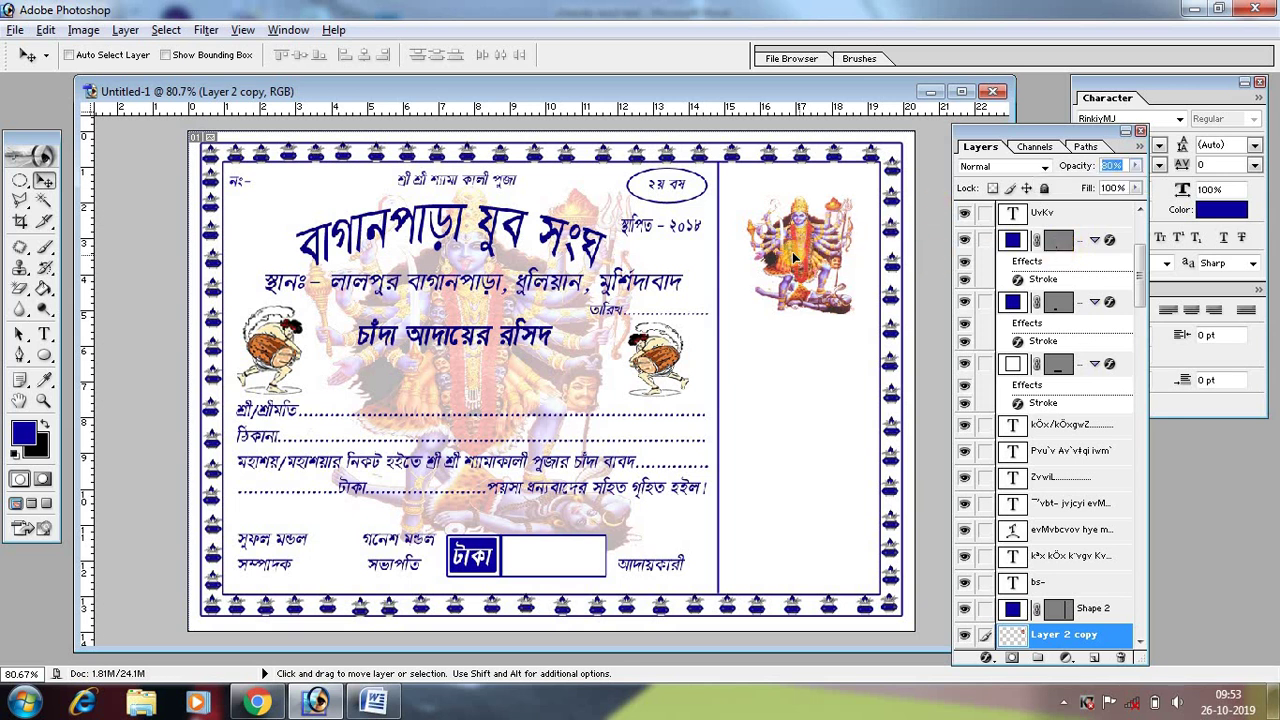
pyautogui.moveTo(817, 243); pyautogui.dragTo(791, 257)
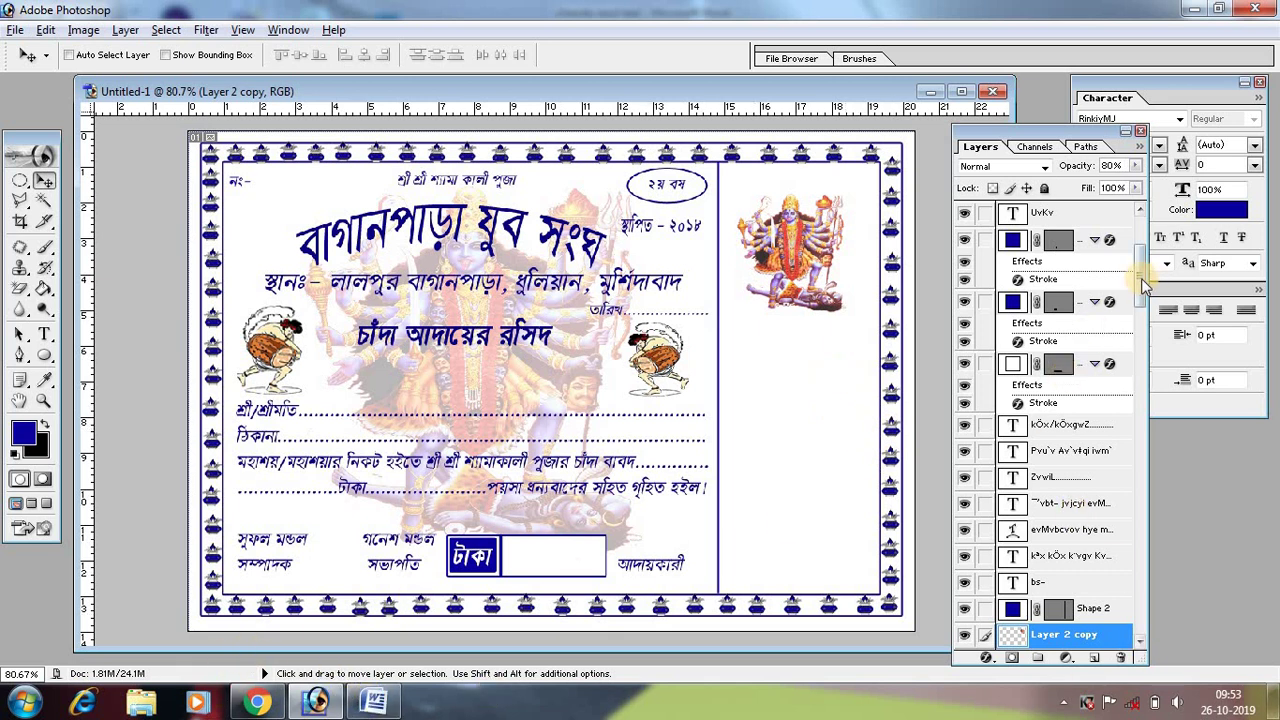
pyautogui.moveTo(1141, 272); pyautogui.dragTo(1141, 228)
# Copy the line শ্রী শ্রী কালীমাতায় নমঃ from the Word receipt text and return to Photoshop.
pyautogui.click(1070, 212)
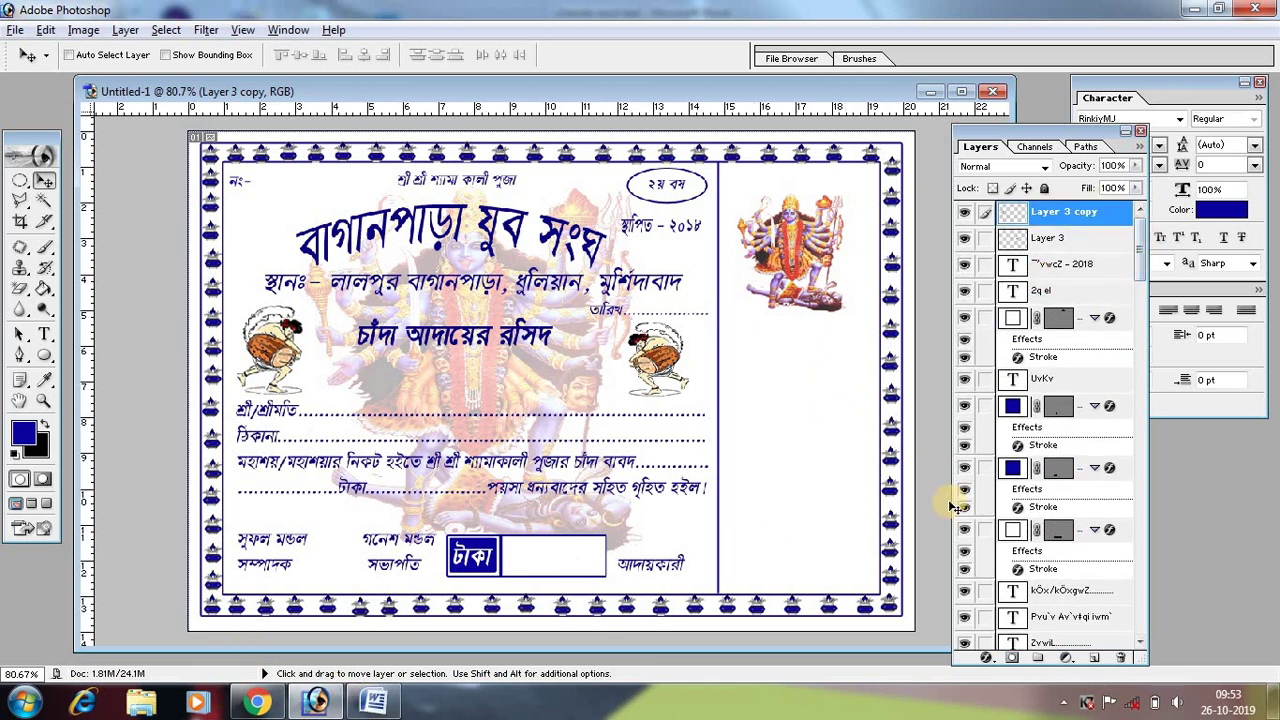
pyautogui.click(373, 702)
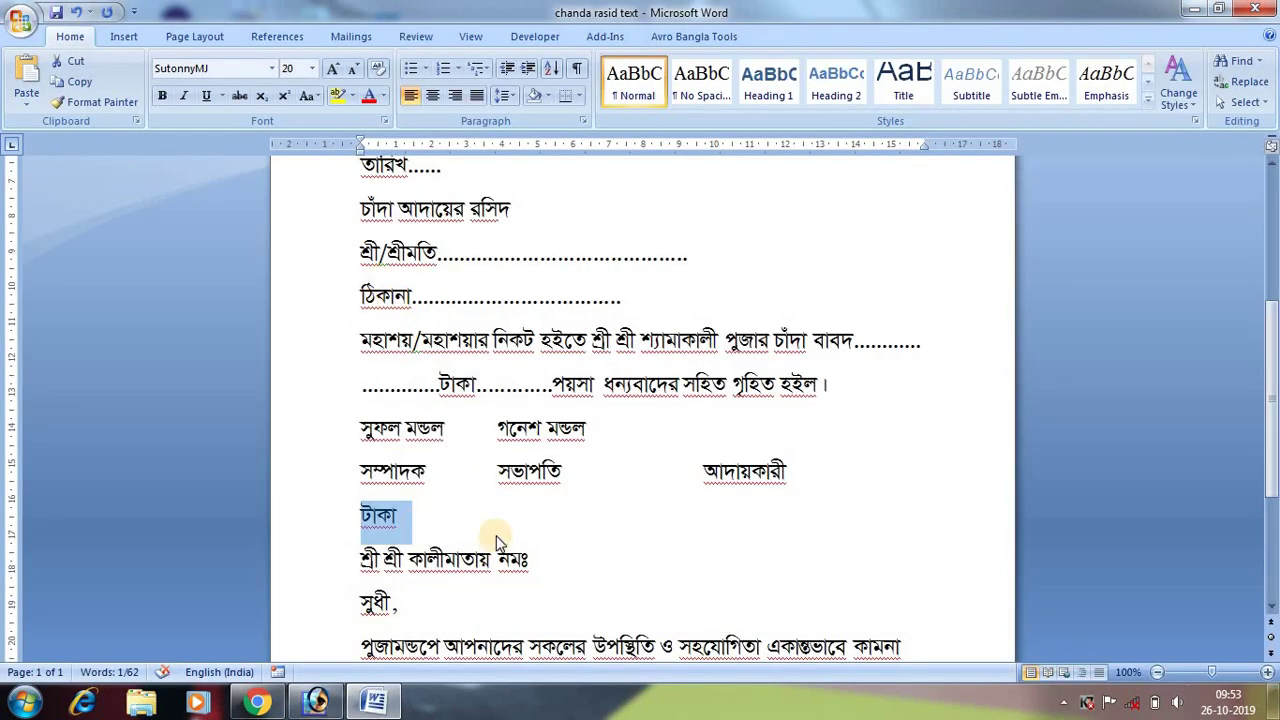
pyautogui.scroll(-2, 420, 465)
pyautogui.moveTo(363, 472); pyautogui.dragTo(533, 492)
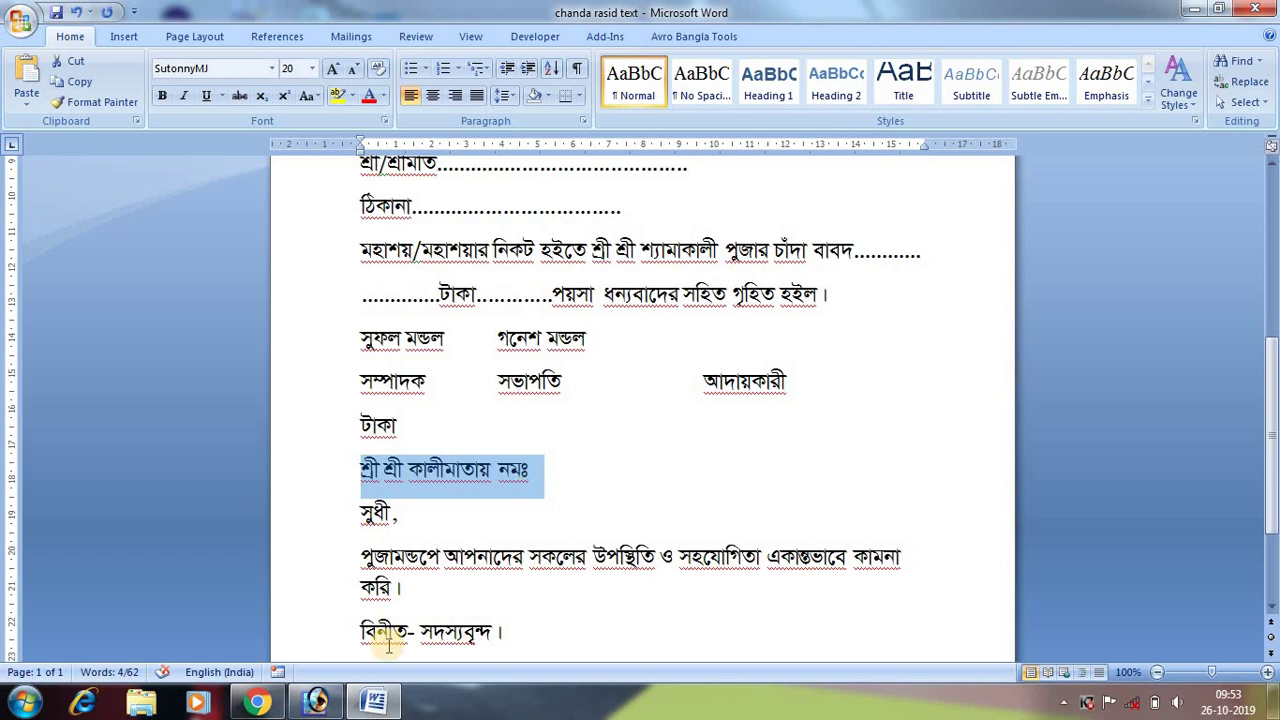
pyautogui.click(388, 706)
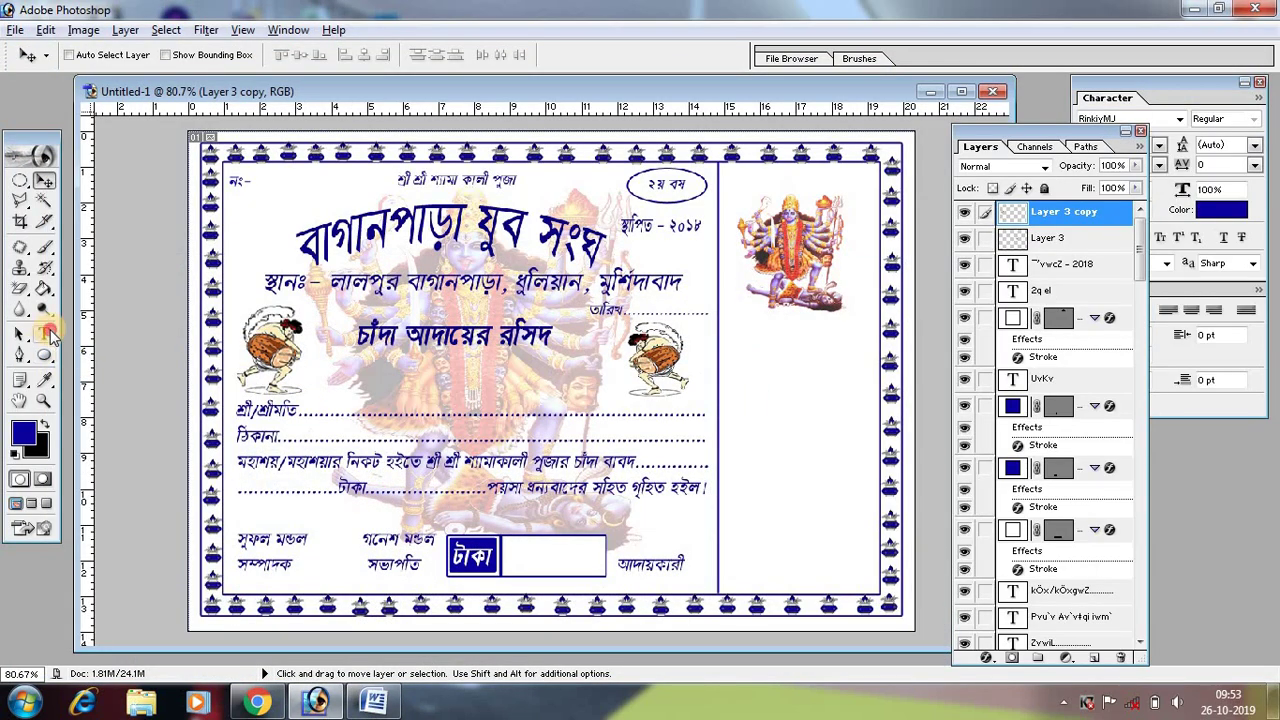
# Paste শ্রী শ্রী কালীমাতায় নমঃ at the top of the right panel and narrow it to fit.
pyautogui.click(44, 335)
pyautogui.click(757, 434)
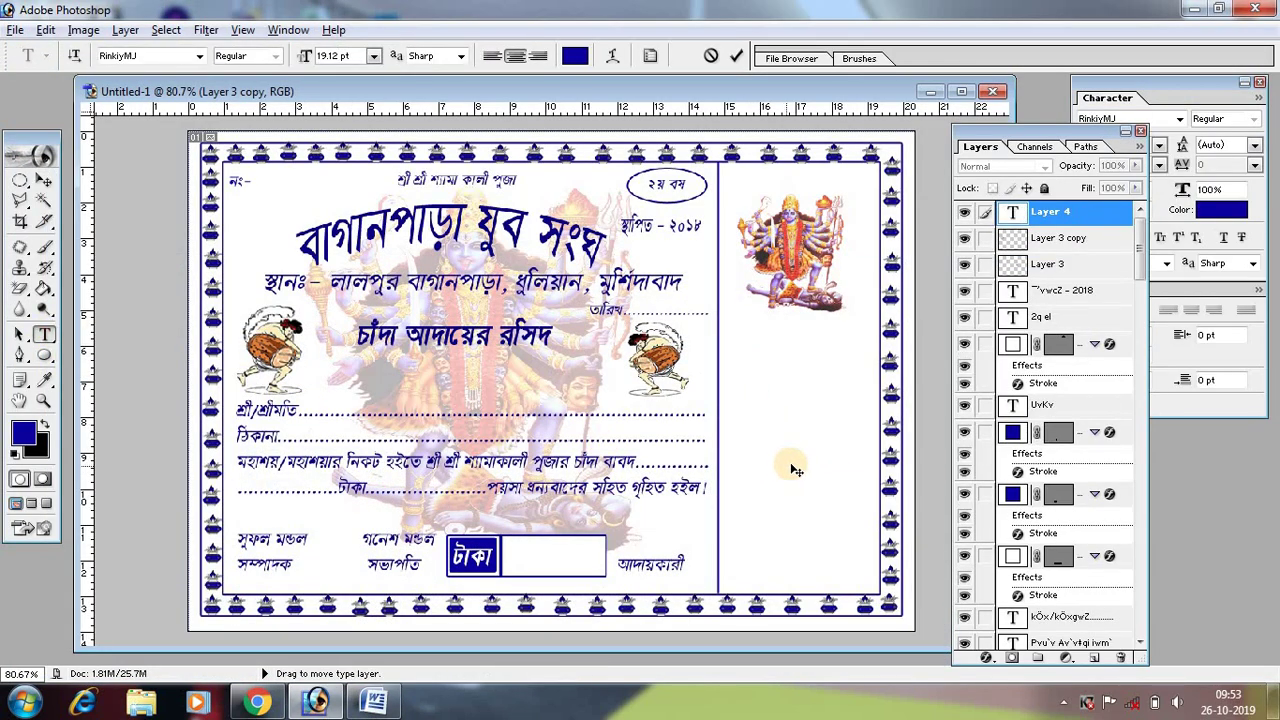
pyautogui.hotkey('ctrl', 'v')
pyautogui.moveTo(803, 485); pyautogui.dragTo(845, 253)
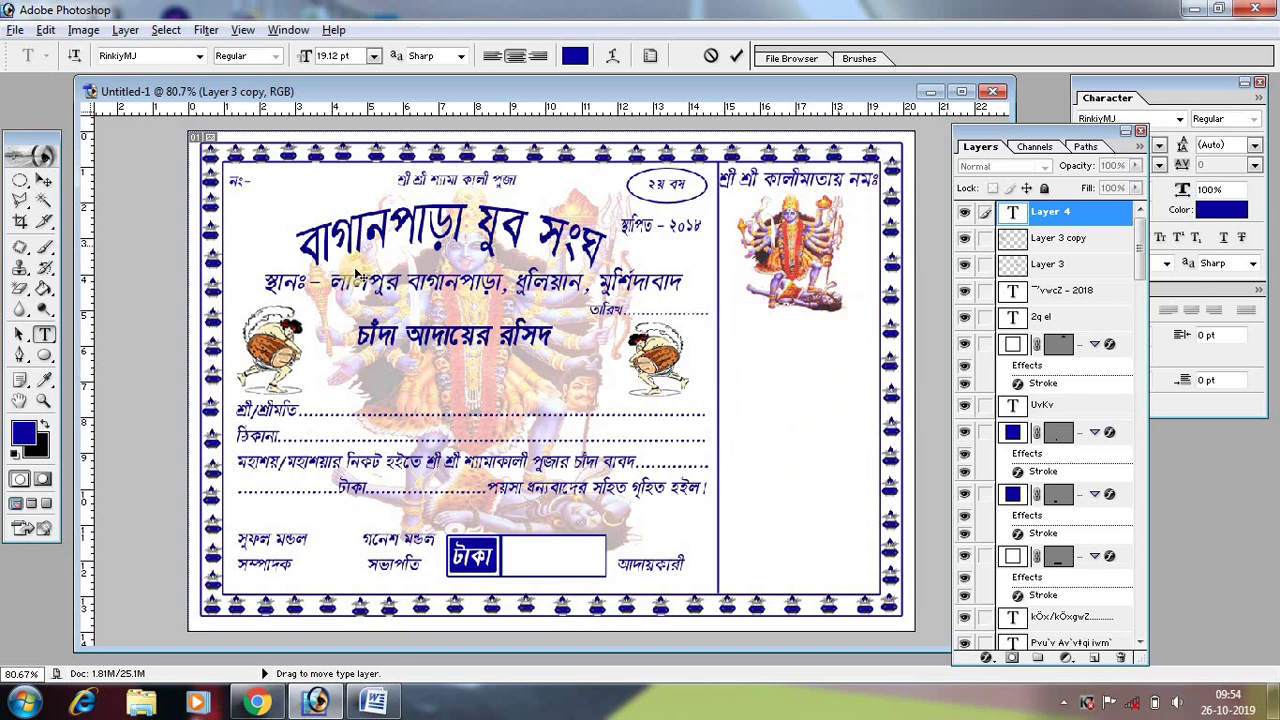
pyautogui.click(44, 179)
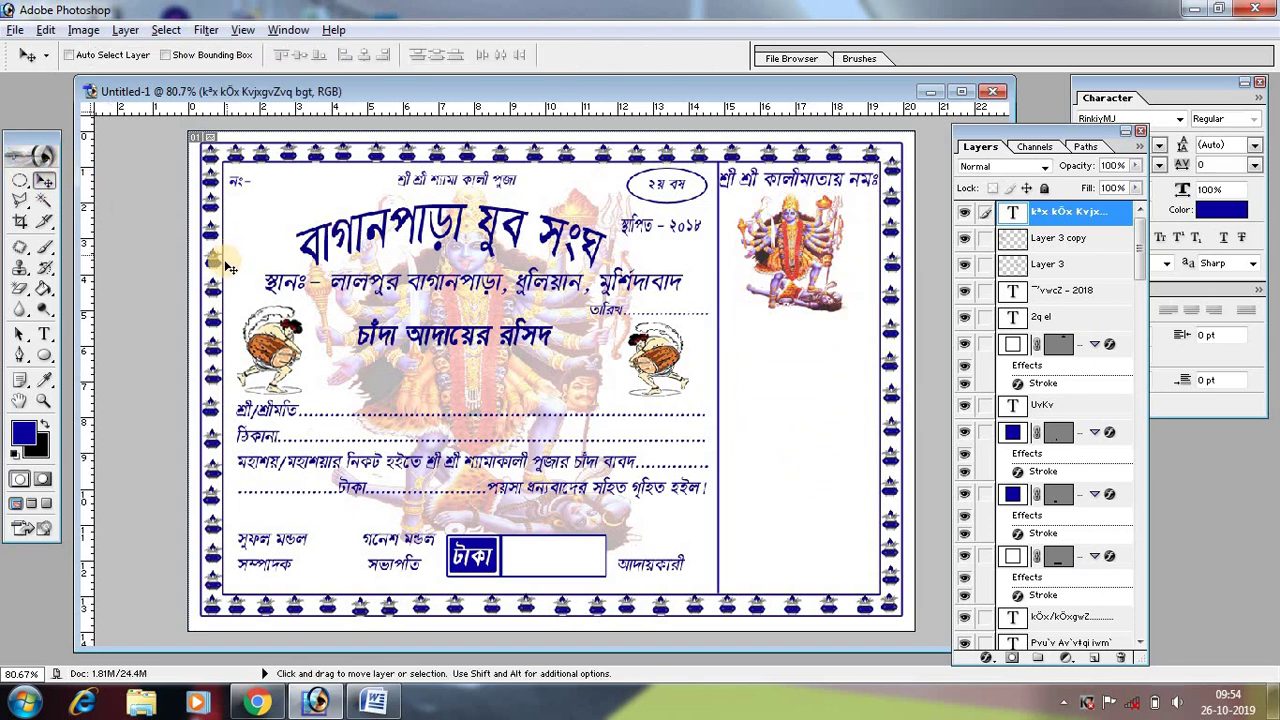
pyautogui.hotkey('ctrl', 't')
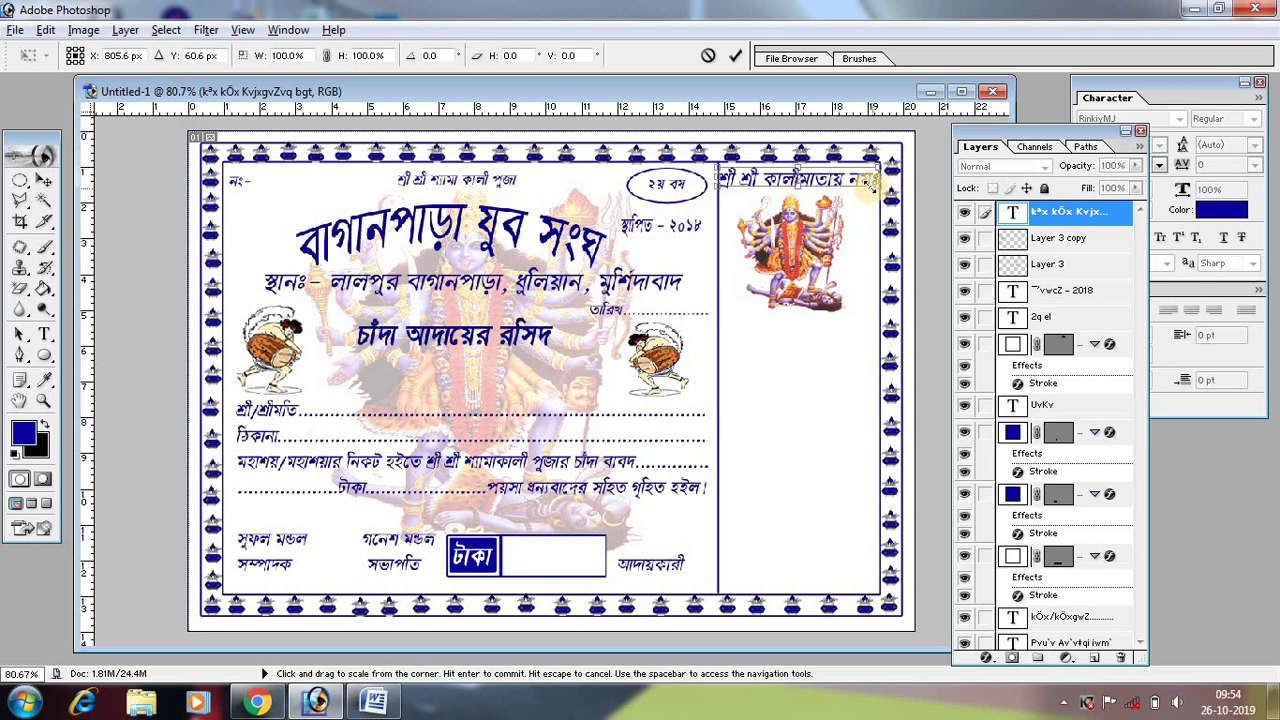
pyautogui.moveTo(869, 183); pyautogui.dragTo(859, 182)
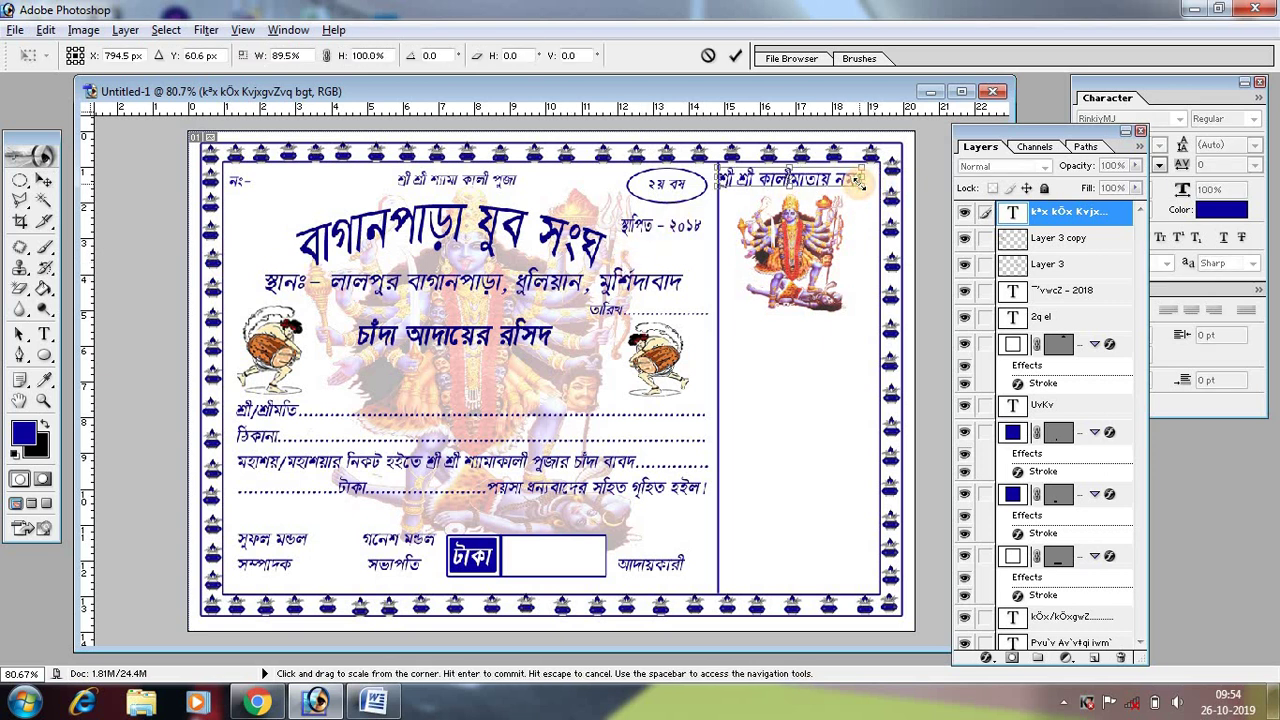
pyautogui.press('Return')
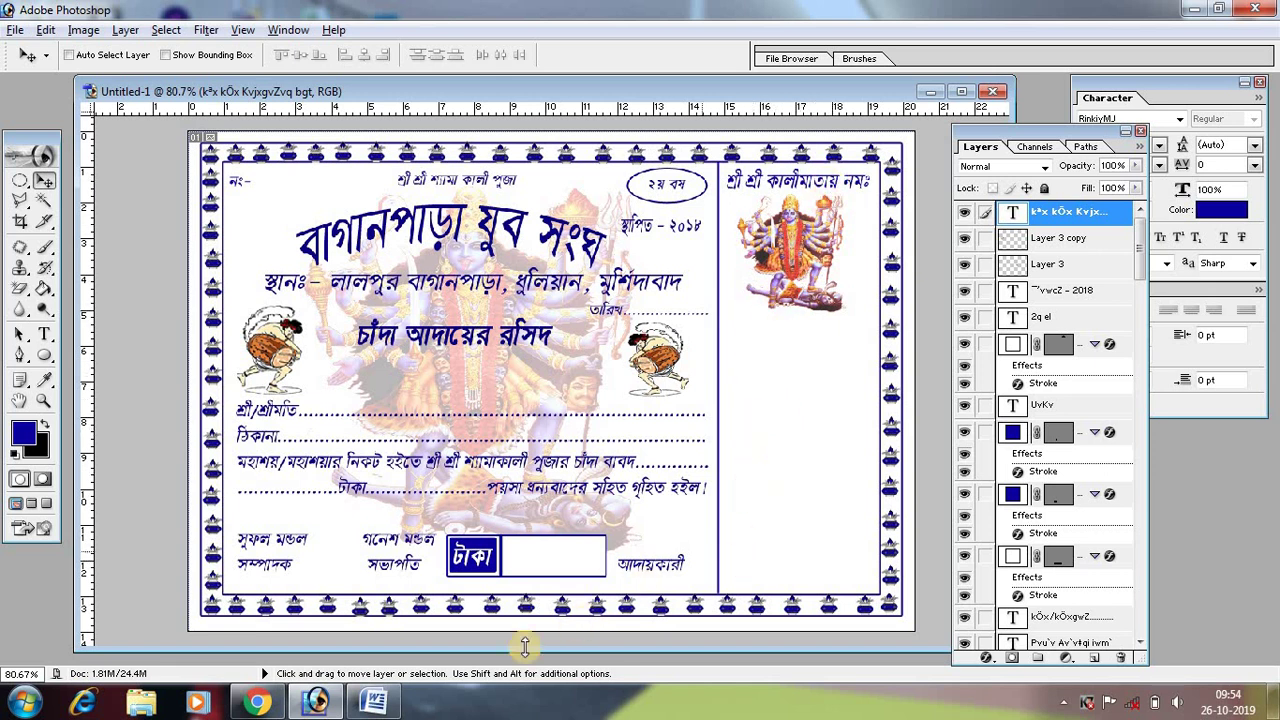
# Copy the greeting paragraph from সুধী to the closing line in Word.
pyautogui.click(373, 702)
pyautogui.scroll(-3, 372, 352)
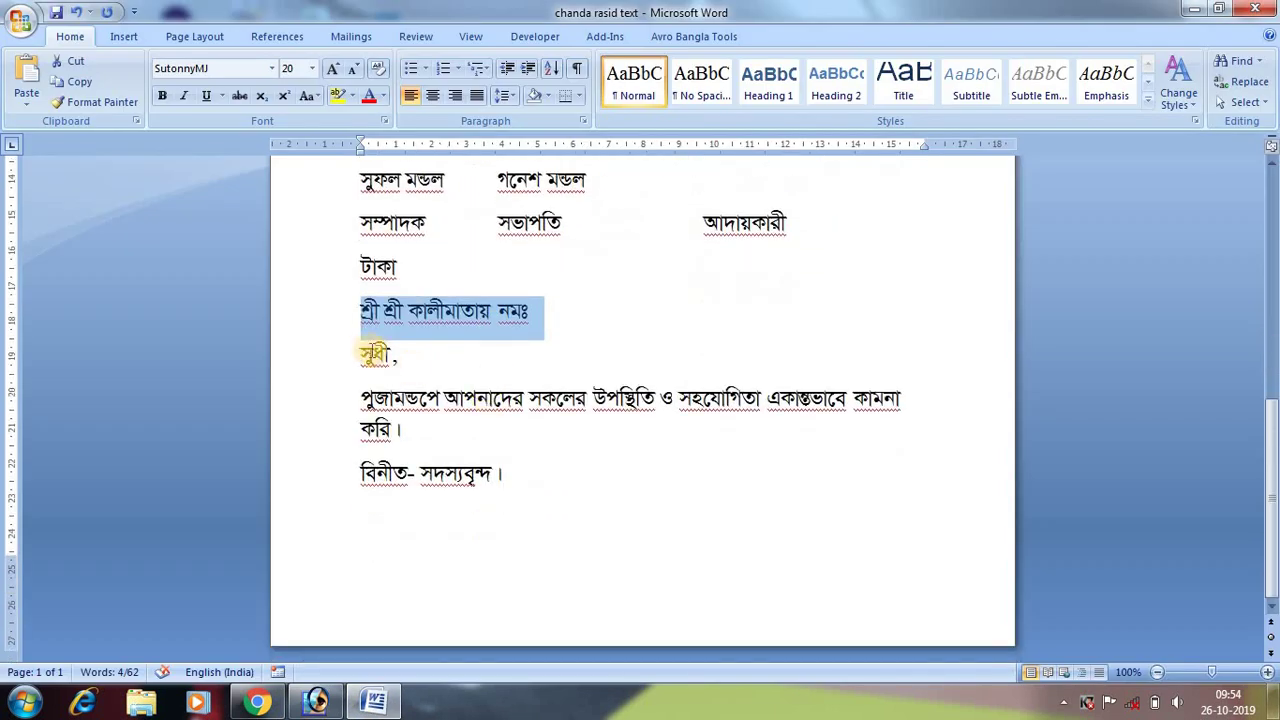
pyautogui.moveTo(366, 355)
pyautogui.mouseDown()
pyautogui.moveTo(486, 479)
pyautogui.moveTo(505, 481)
pyautogui.mouseUp()
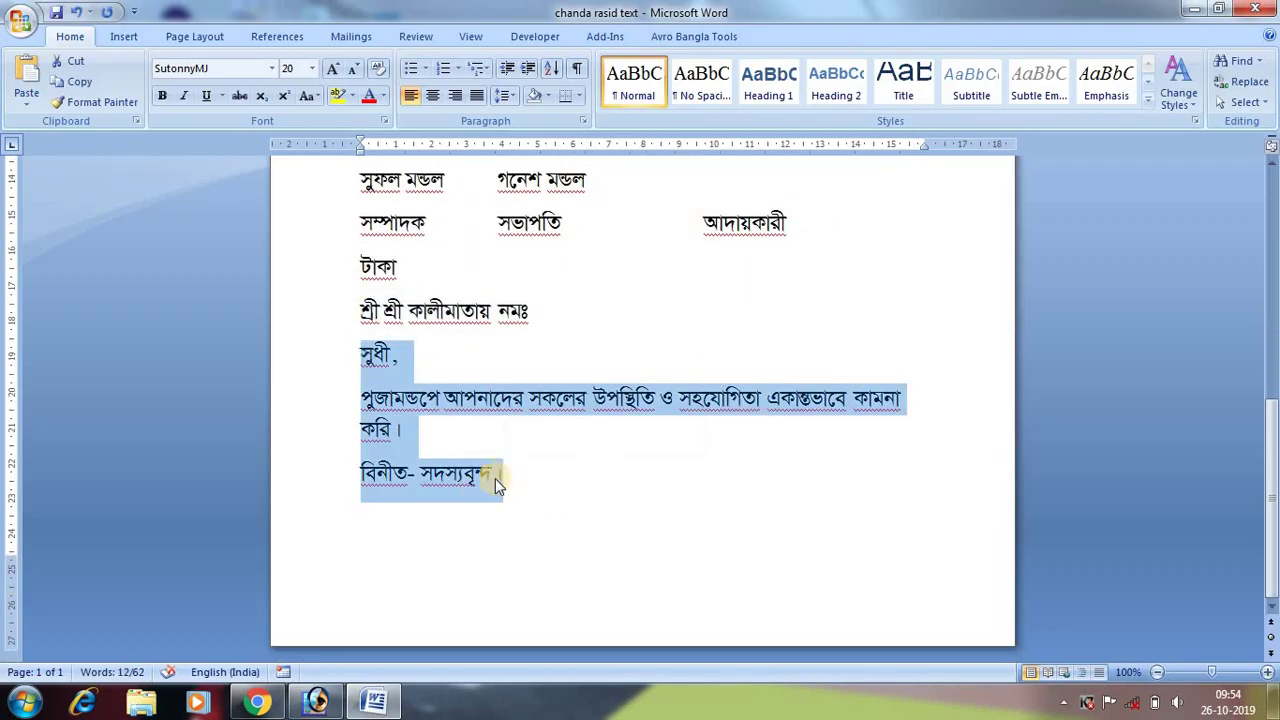
pyautogui.click(316, 702)
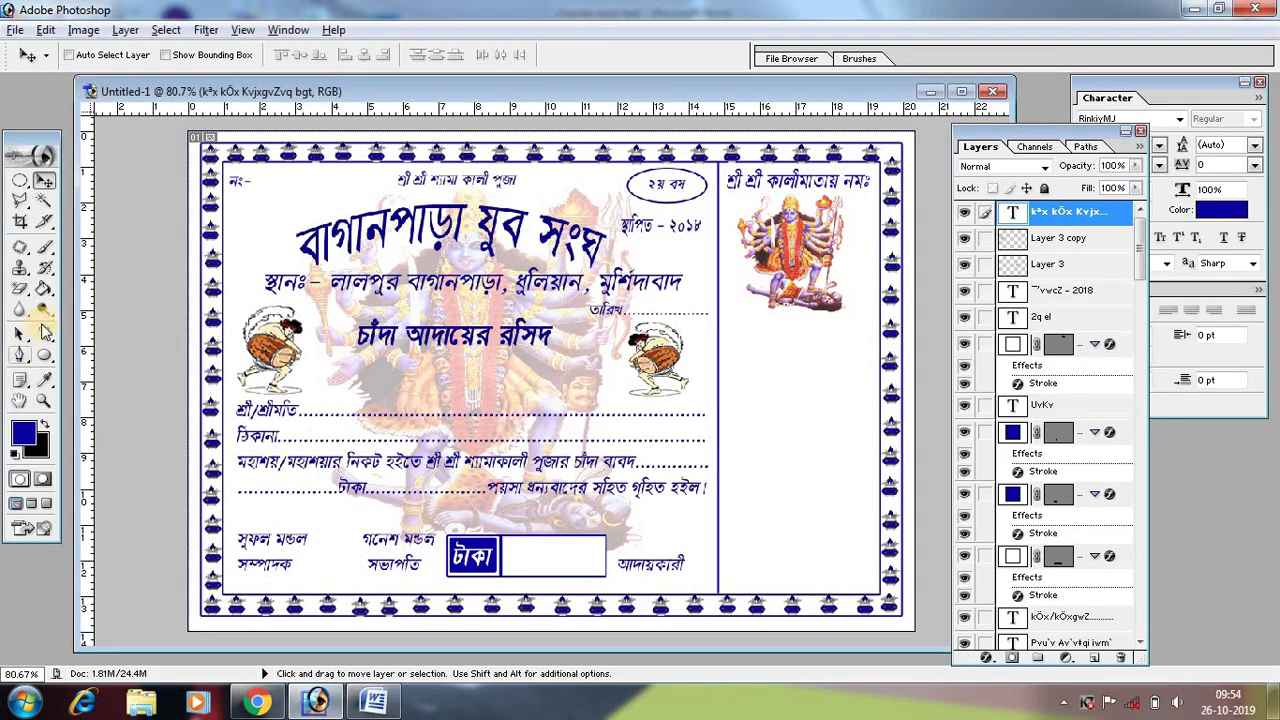
# Paste the greeting from সুধী to বিনীত- সদস্যবৃন্দ as a new text block and reposition it.
pyautogui.click(42, 336)
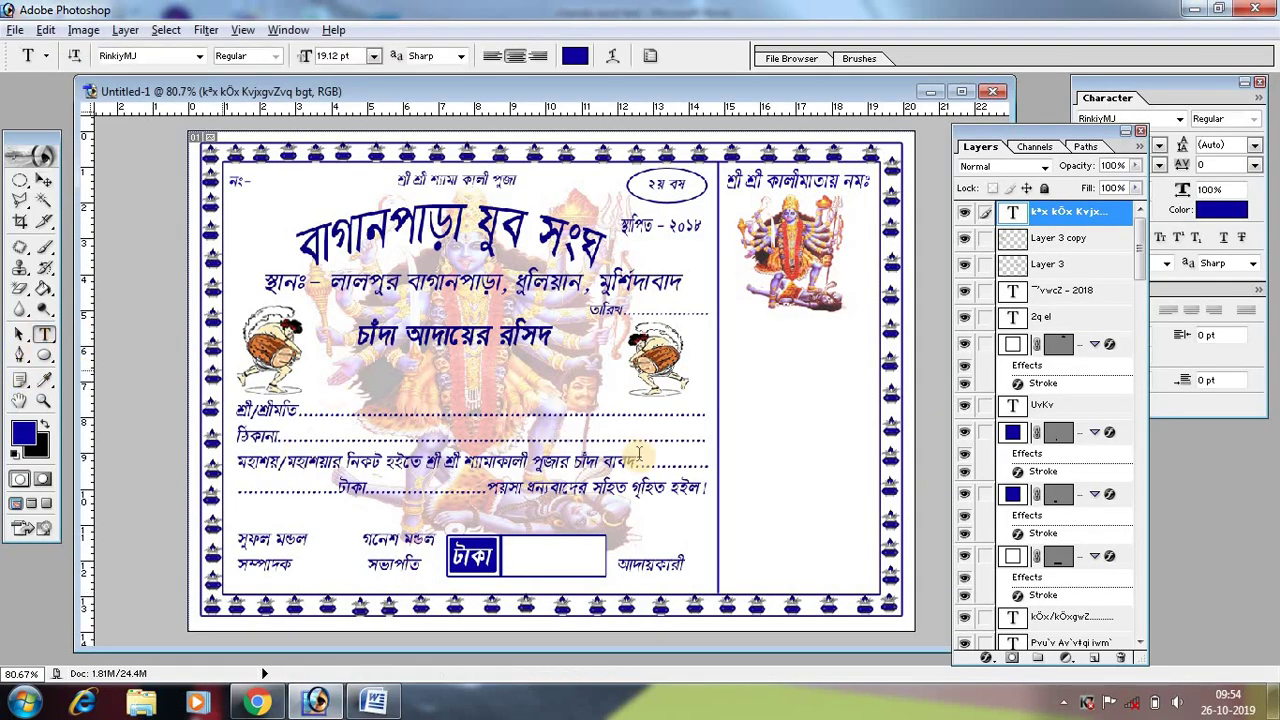
pyautogui.click(732, 438)
pyautogui.hotkey('ctrl', 'v')
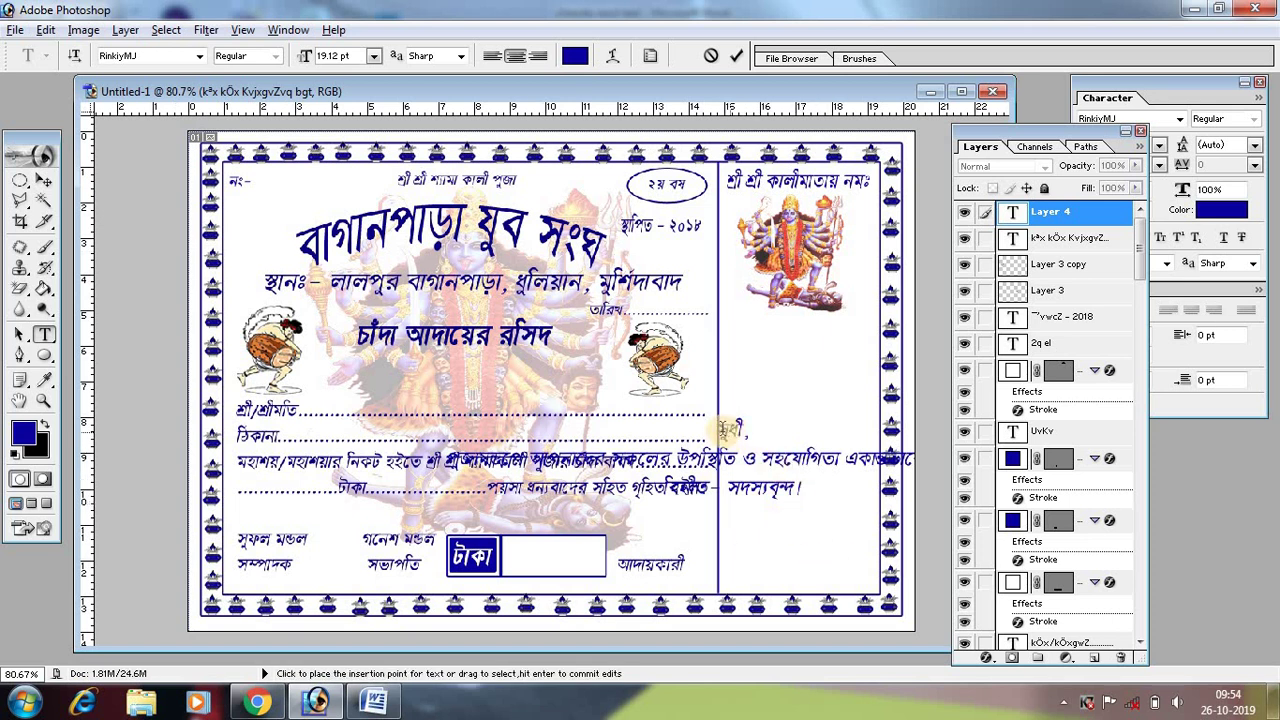
pyautogui.doubleClick(720, 430)
pyautogui.hotkey('ctrl', 'a')
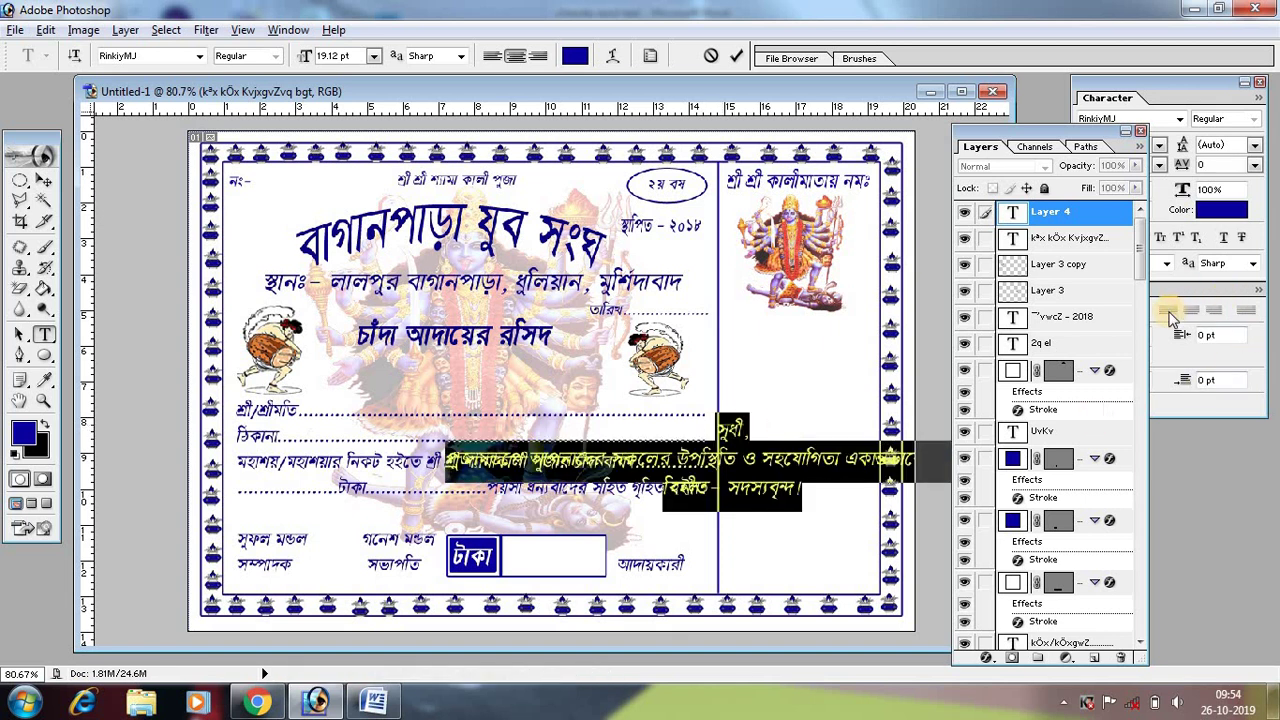
pyautogui.moveTo(1040, 132); pyautogui.dragTo(1001, 362)
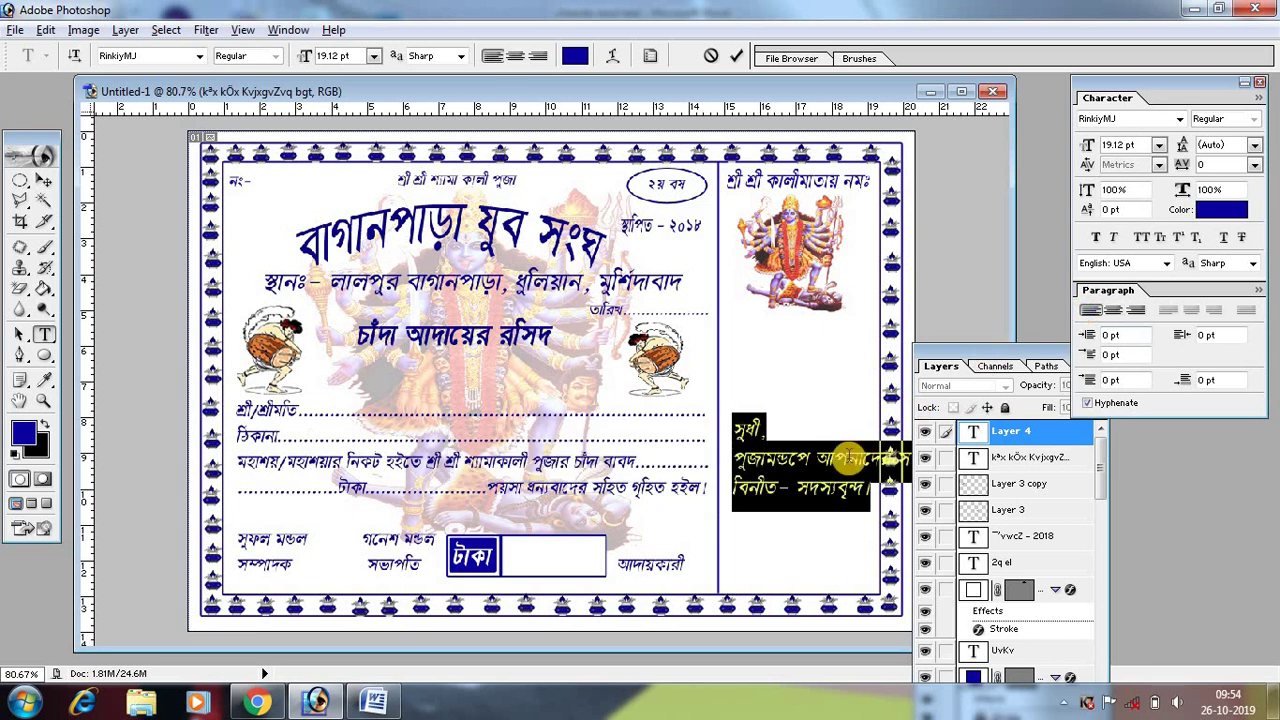
pyautogui.moveTo(818, 561); pyautogui.dragTo(408, 455)
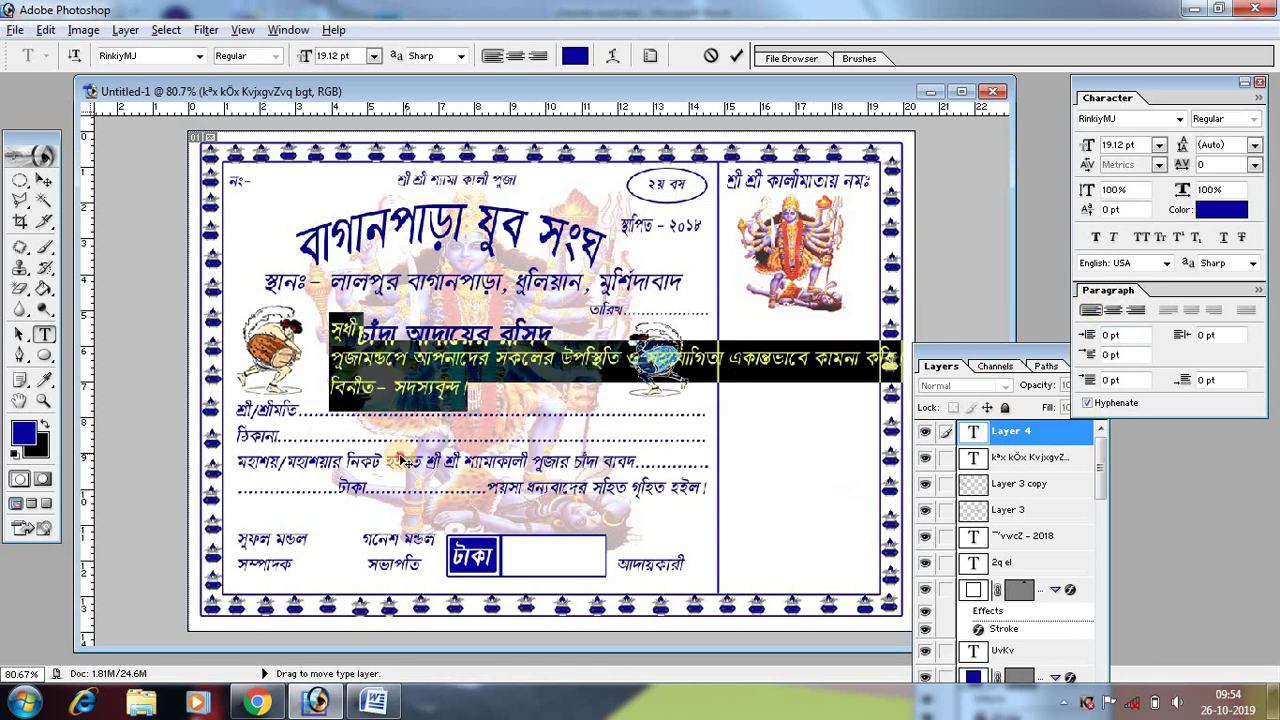
pyautogui.click(485, 388)
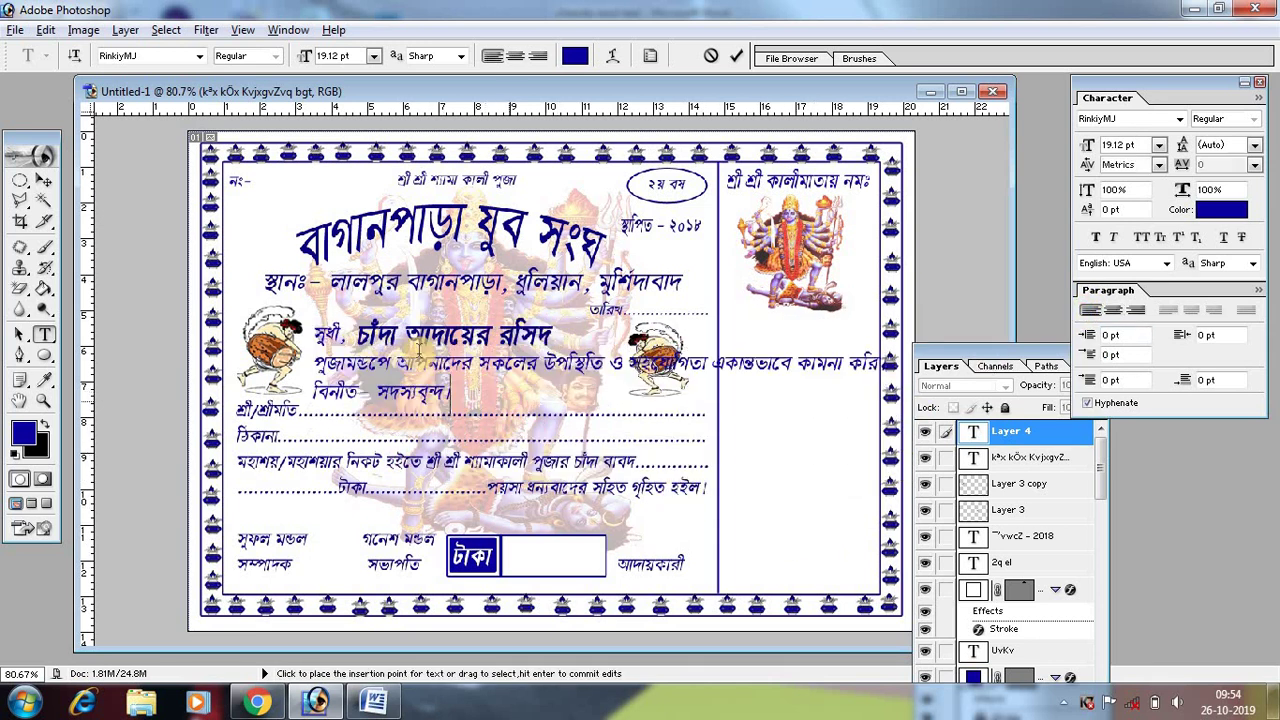
# Move the greeting text into the right-side panel below the Kali picture.
pyautogui.click(43, 180)
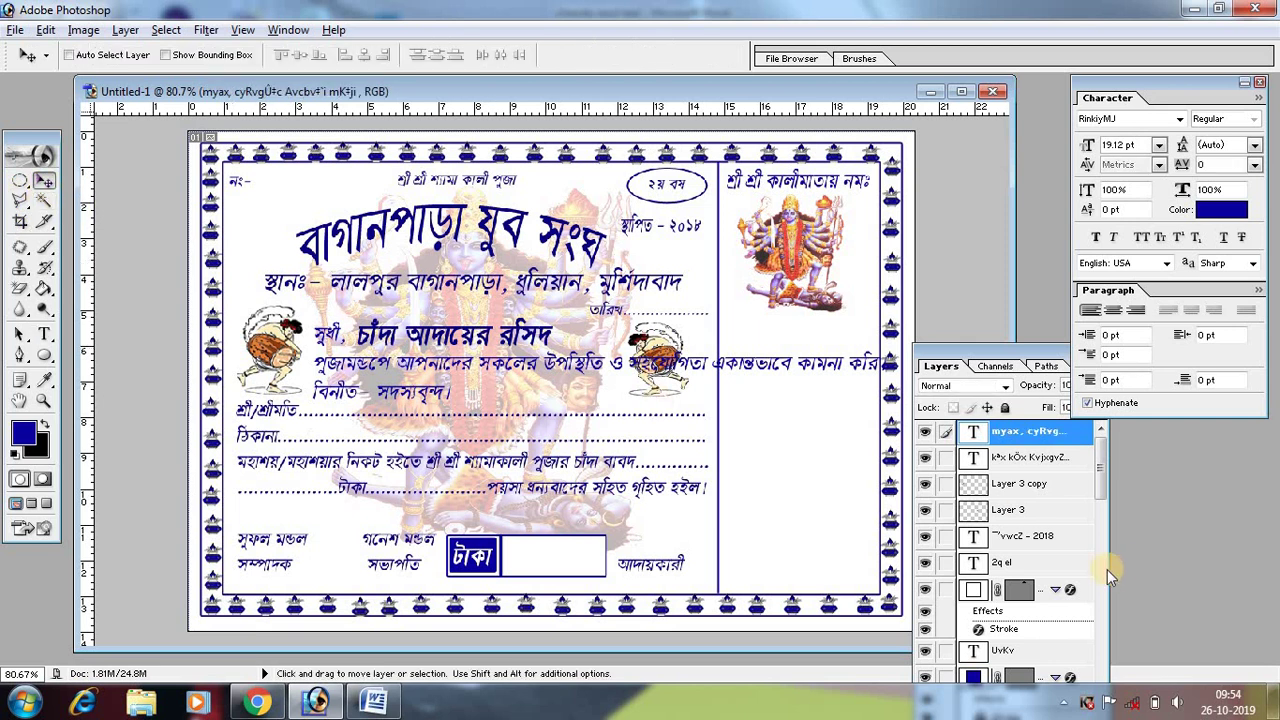
pyautogui.moveTo(727, 362); pyautogui.dragTo(835, 408)
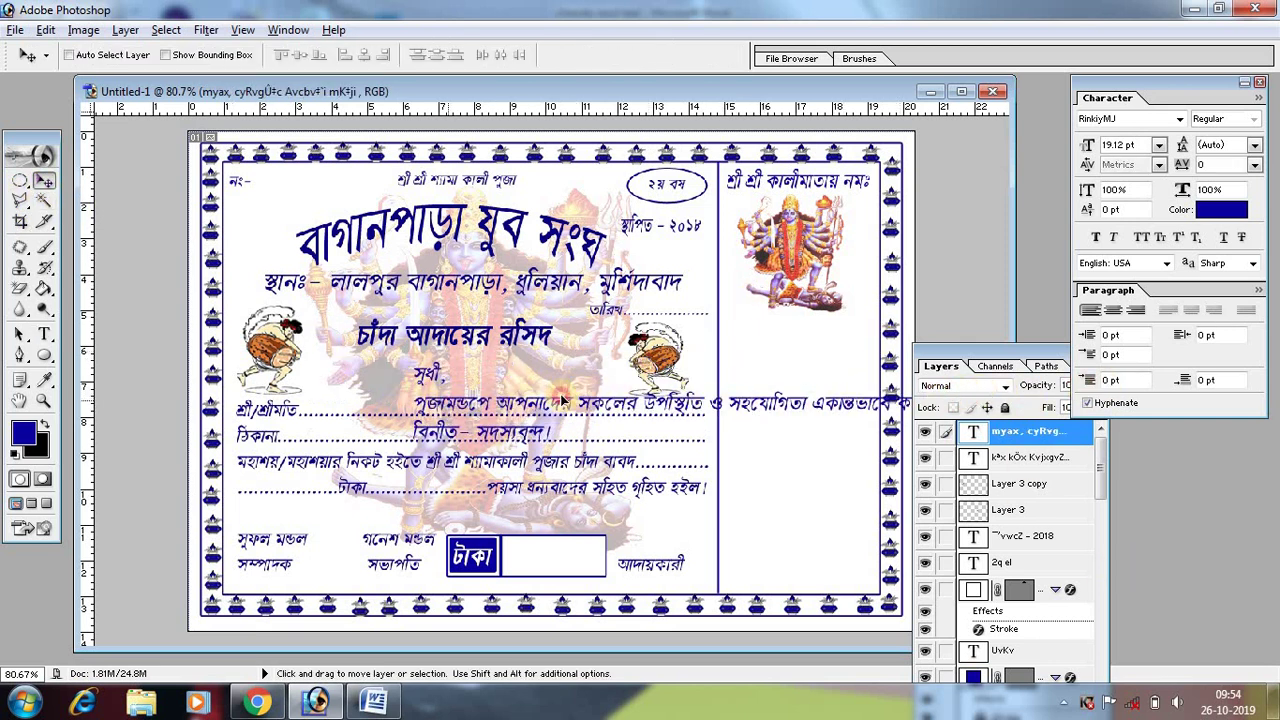
pyautogui.moveTo(487, 404); pyautogui.dragTo(848, 381)
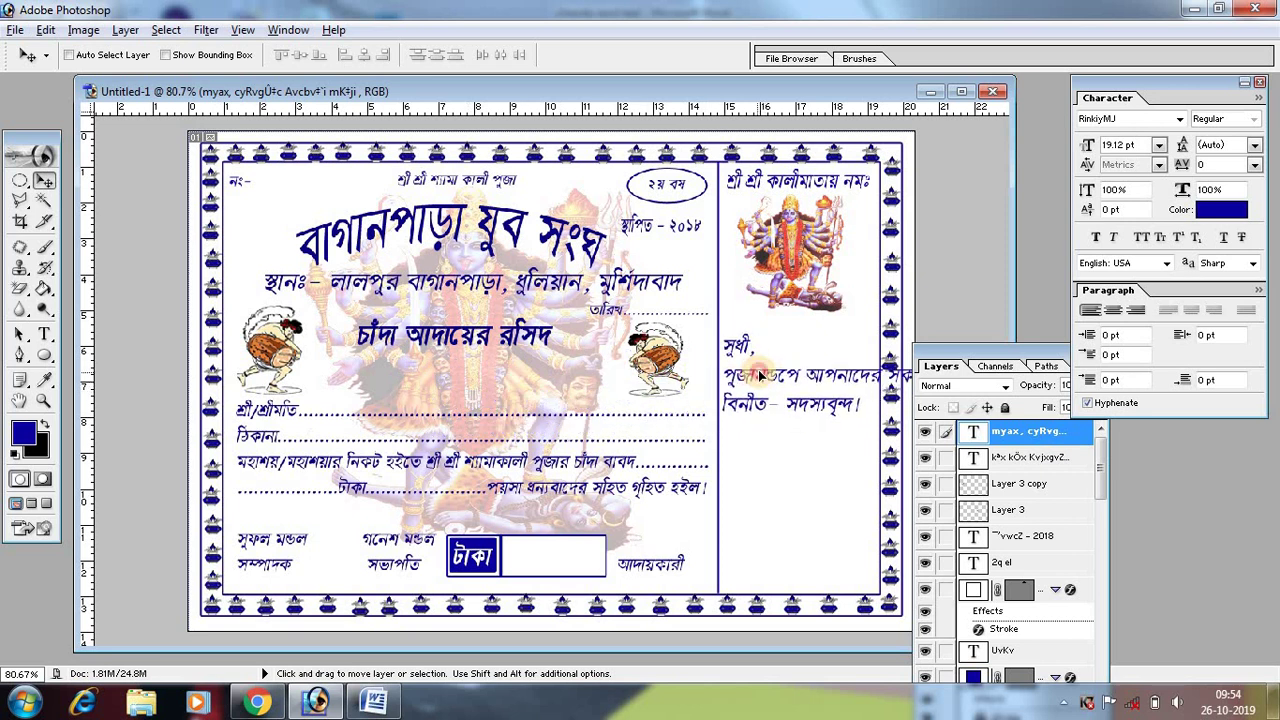
pyautogui.moveTo(848, 381); pyautogui.dragTo(855, 376)
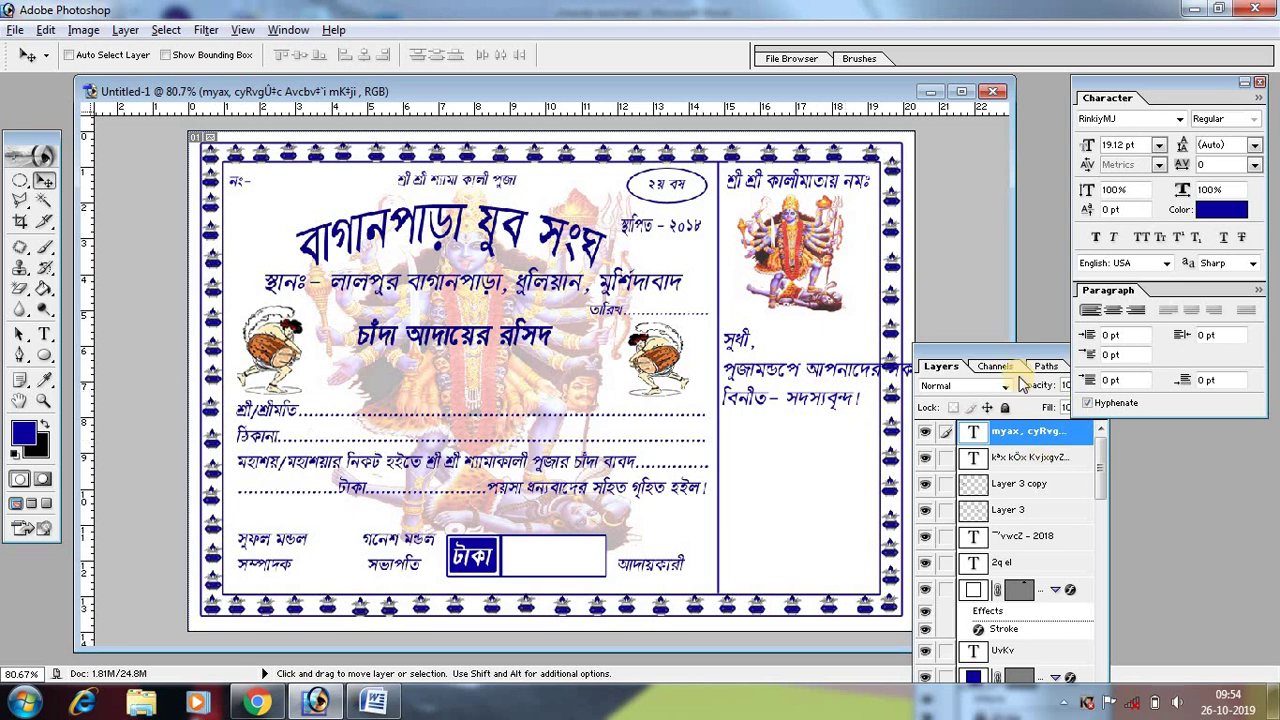
pyautogui.moveTo(968, 362); pyautogui.dragTo(1123, 452)
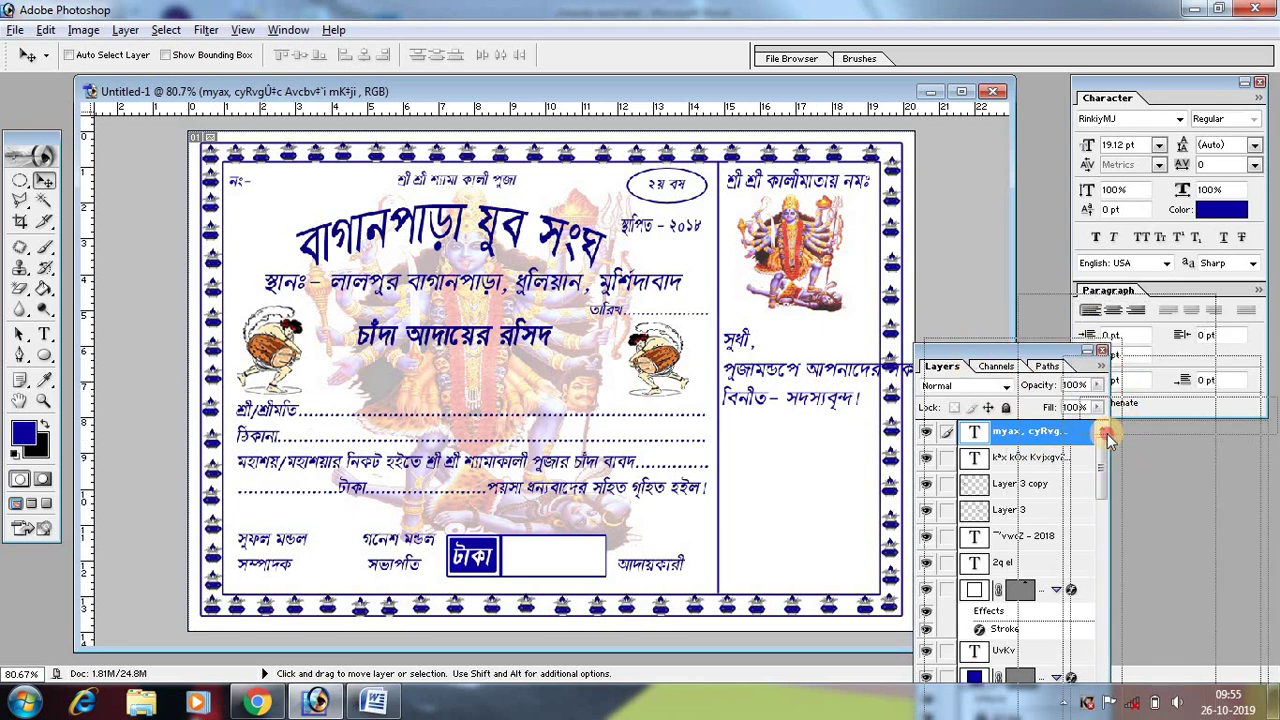
pyautogui.moveTo(1123, 452); pyautogui.dragTo(1108, 442)
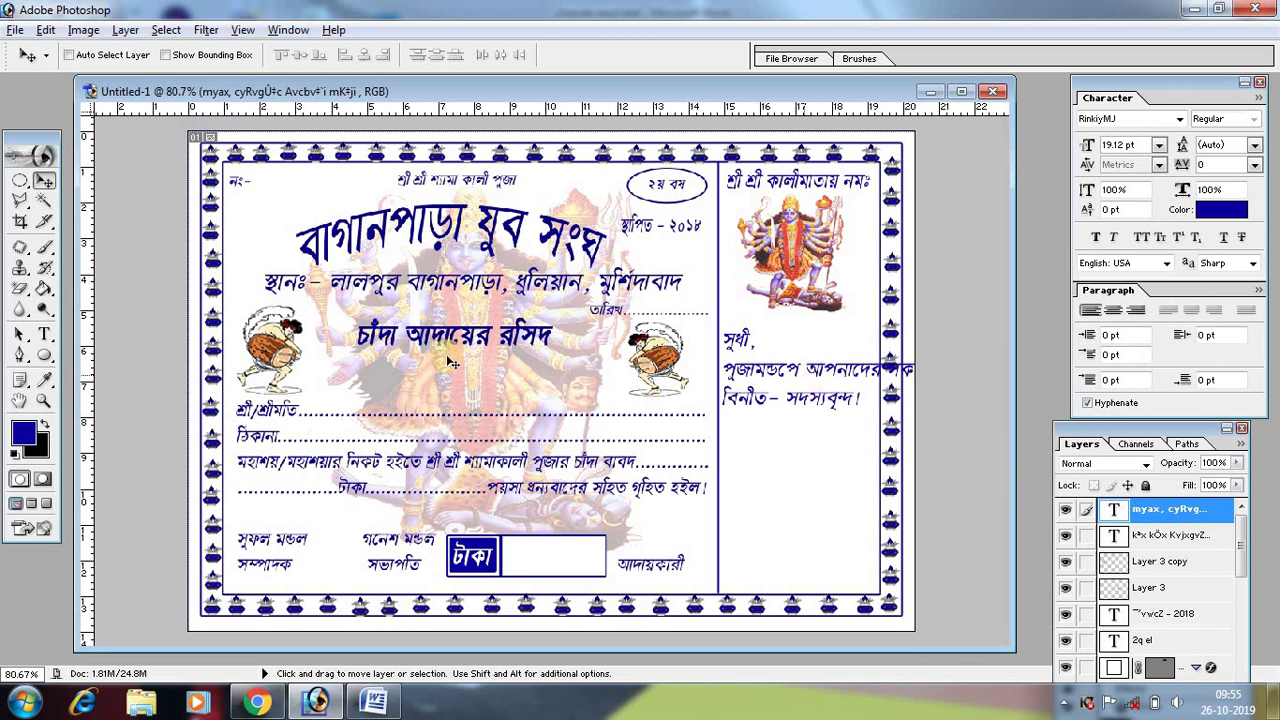
# Break the greeting after আপনাদের, ও and একান্তভাবে, with a blank line before বিনীত.
pyautogui.click(43, 334)
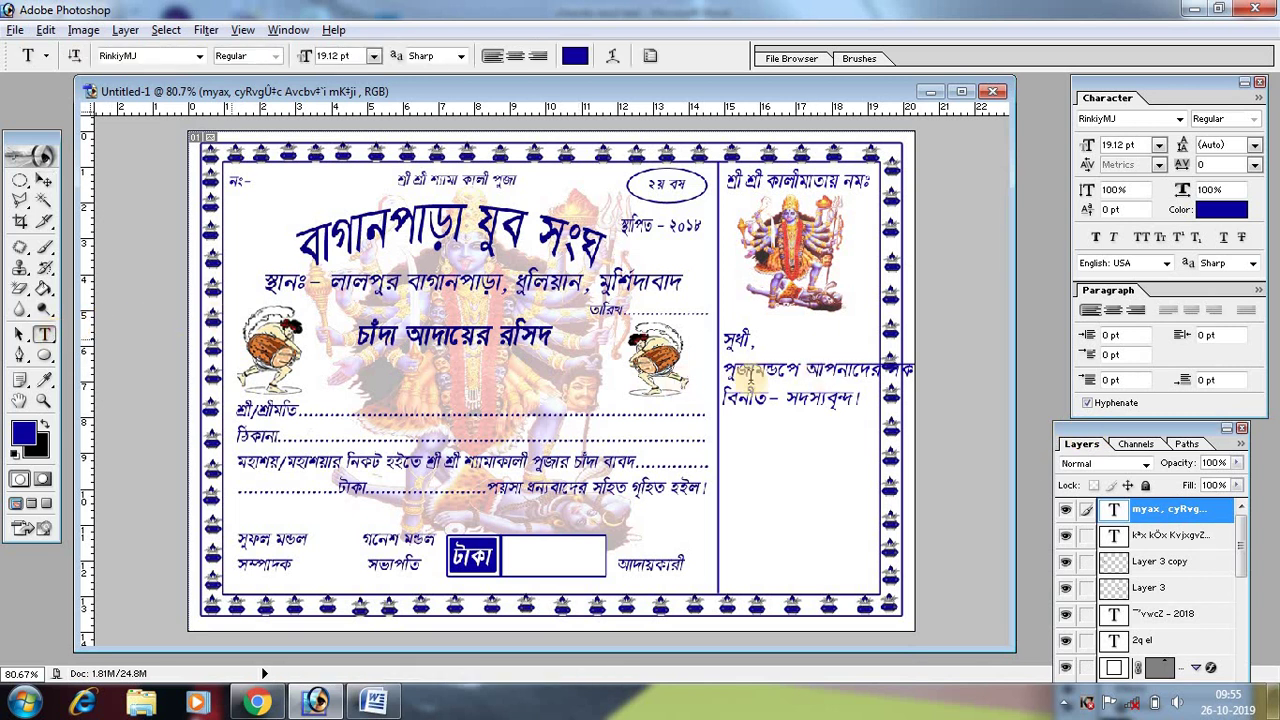
pyautogui.click(886, 369)
pyautogui.press('Return')
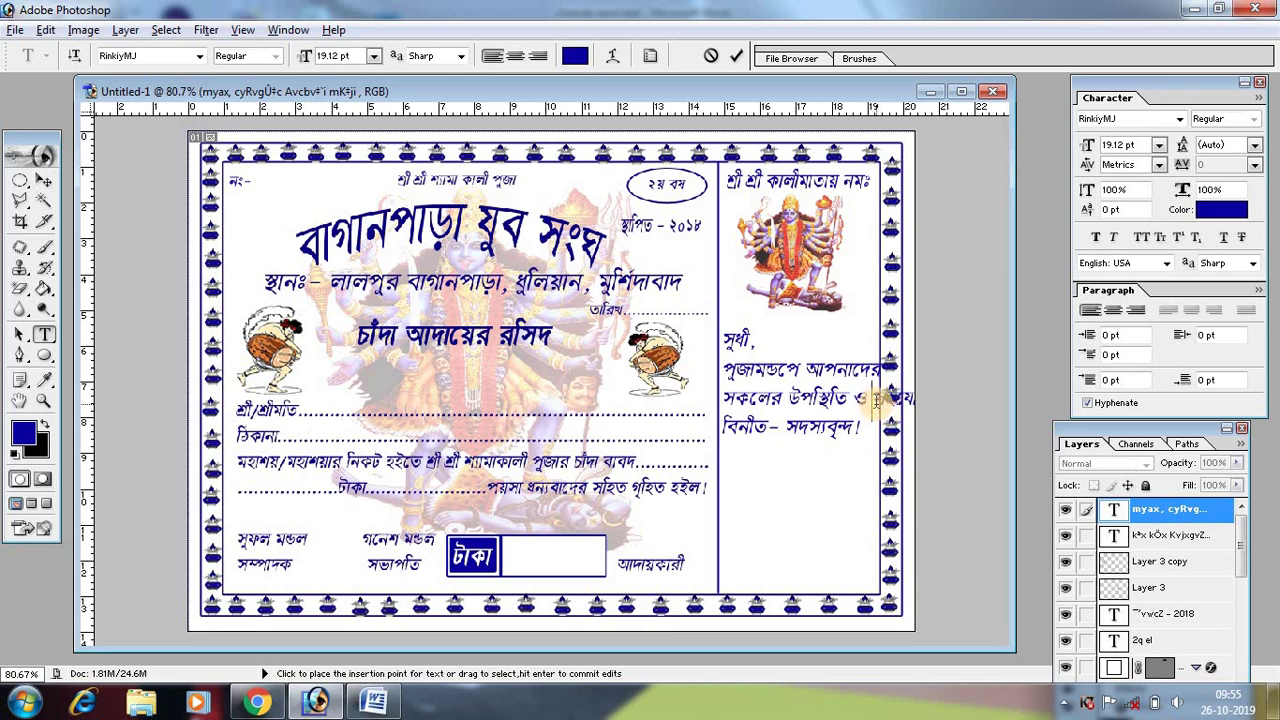
pyautogui.click(870, 399)
pyautogui.press('Return')
pyautogui.write('সহযোগিতা একান্তভাবে')
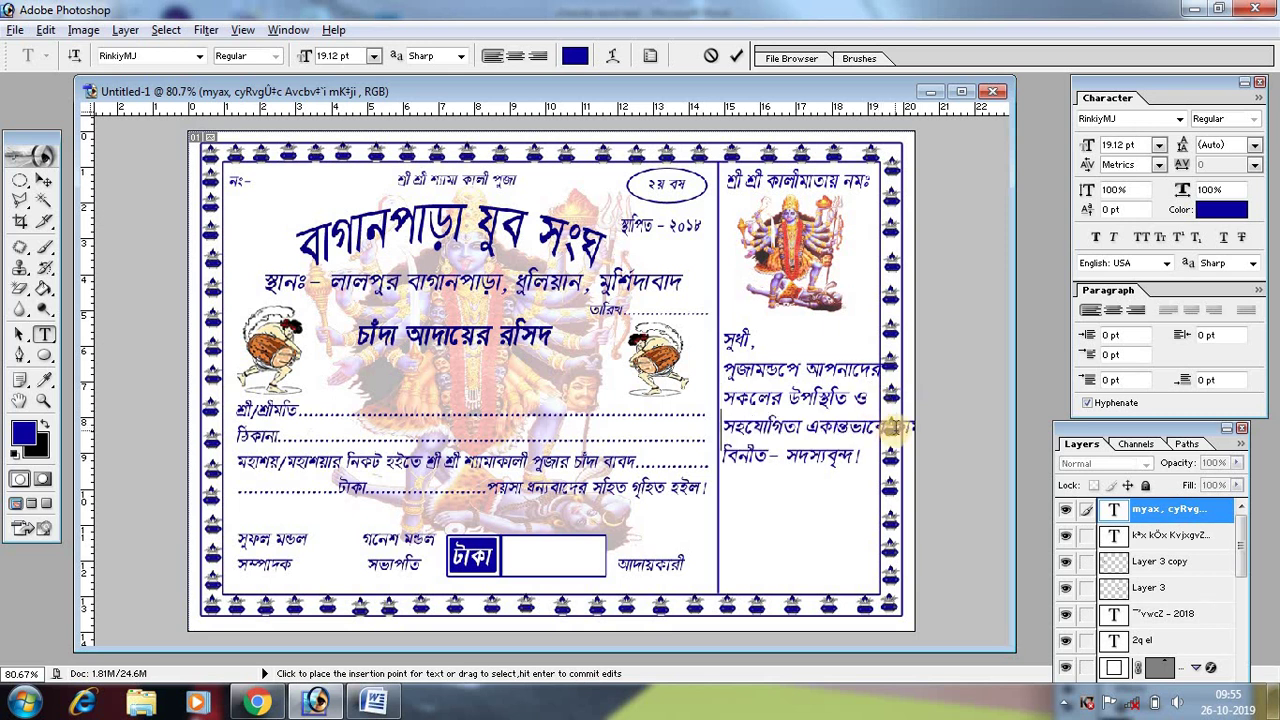
pyautogui.click(893, 431)
pyautogui.press('Return')
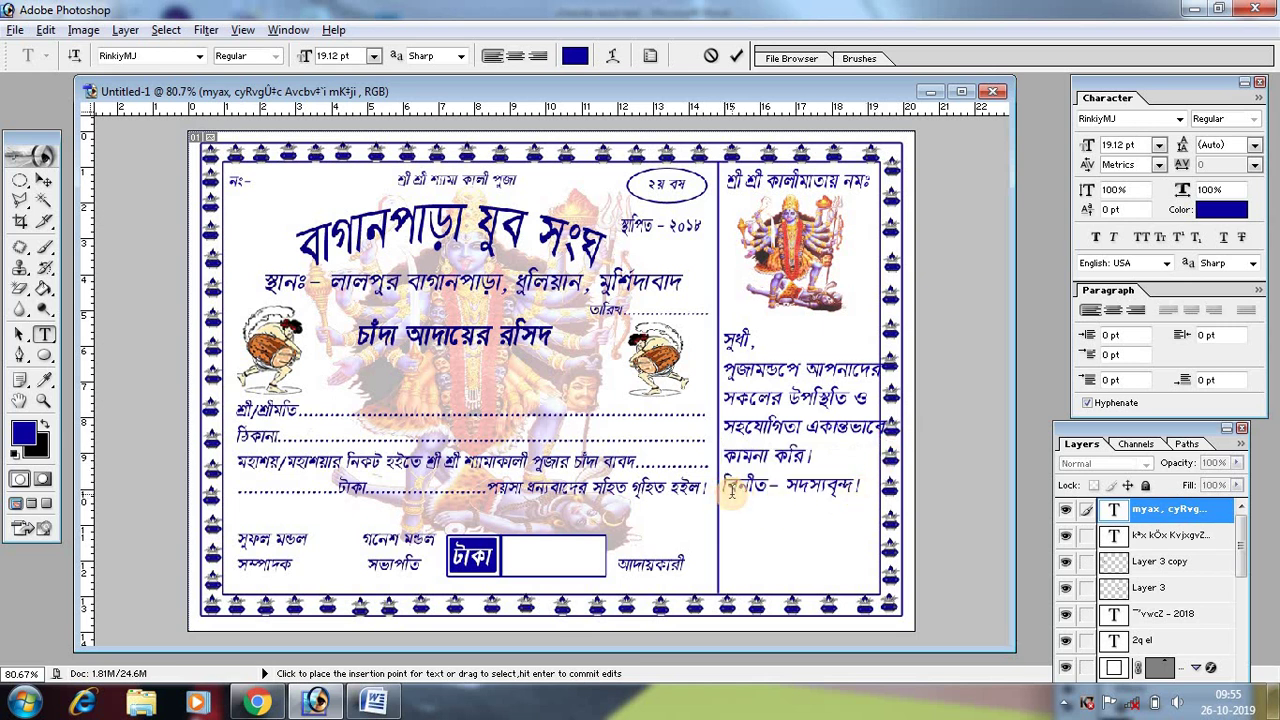
pyautogui.click(849, 459)
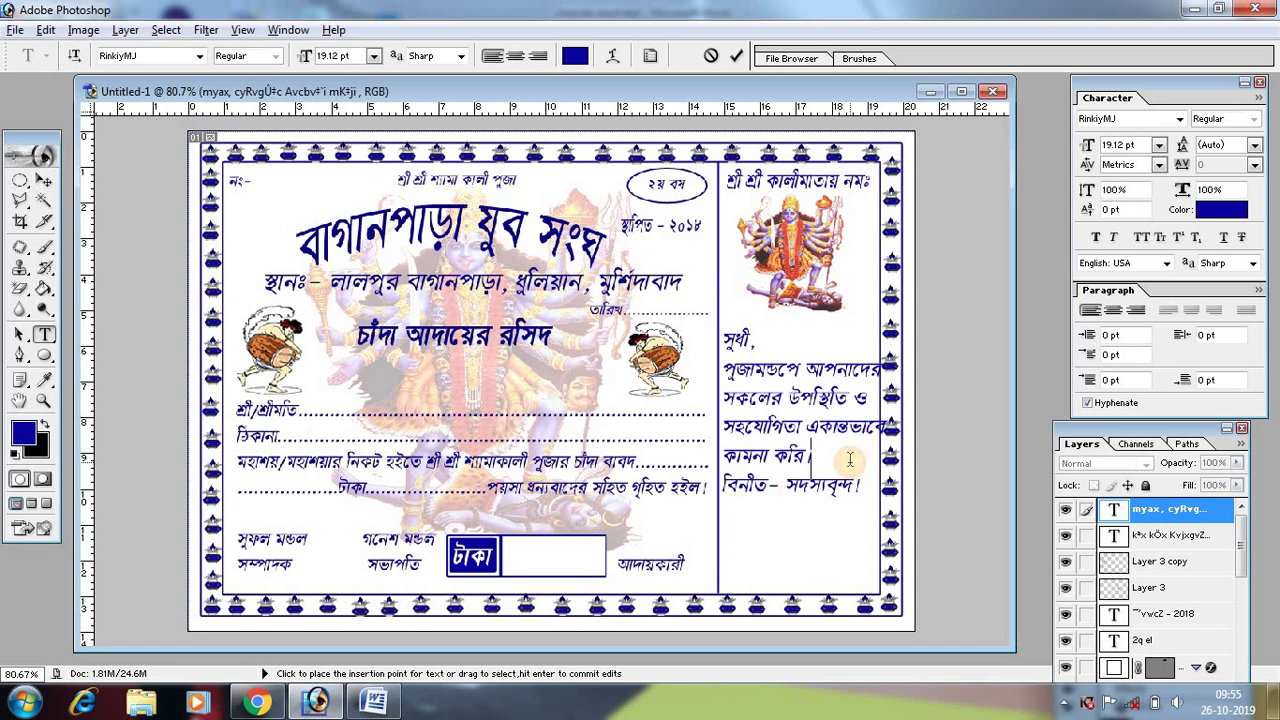
pyautogui.press('Return')
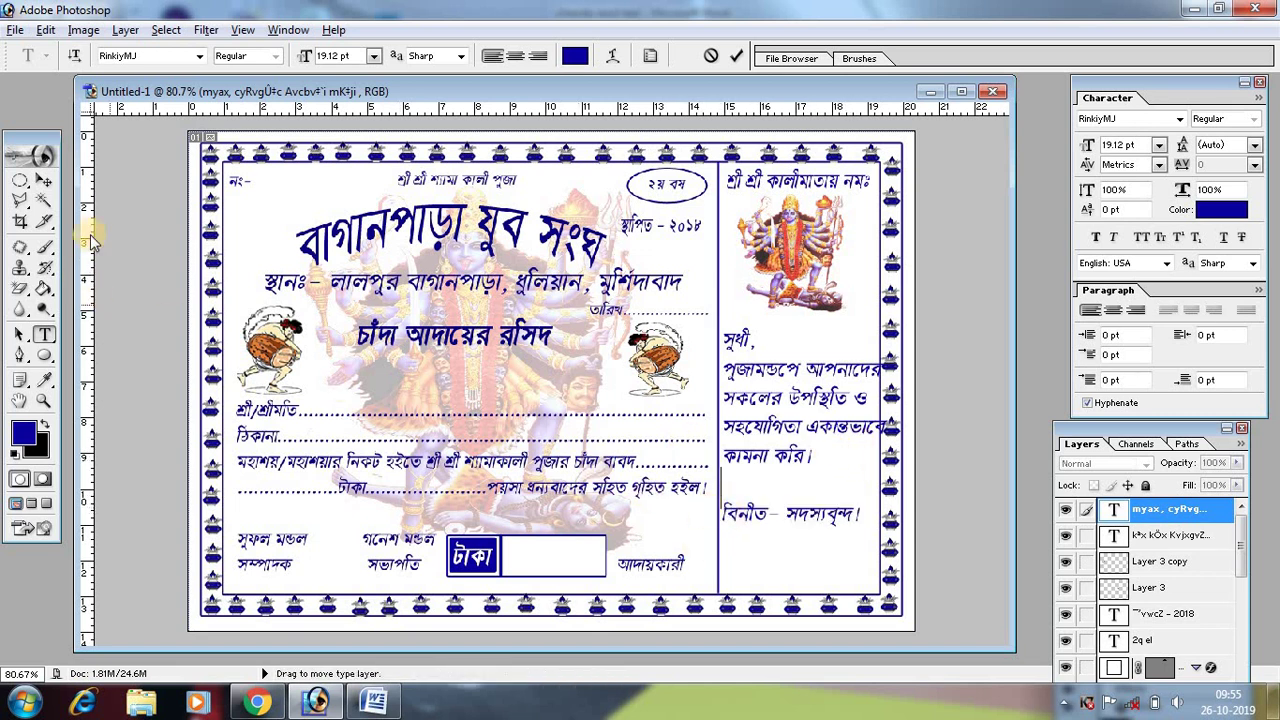
# Stretch the greeting block taller toward the stub's bottom border and nudge it down slightly.
pyautogui.click(44, 180)
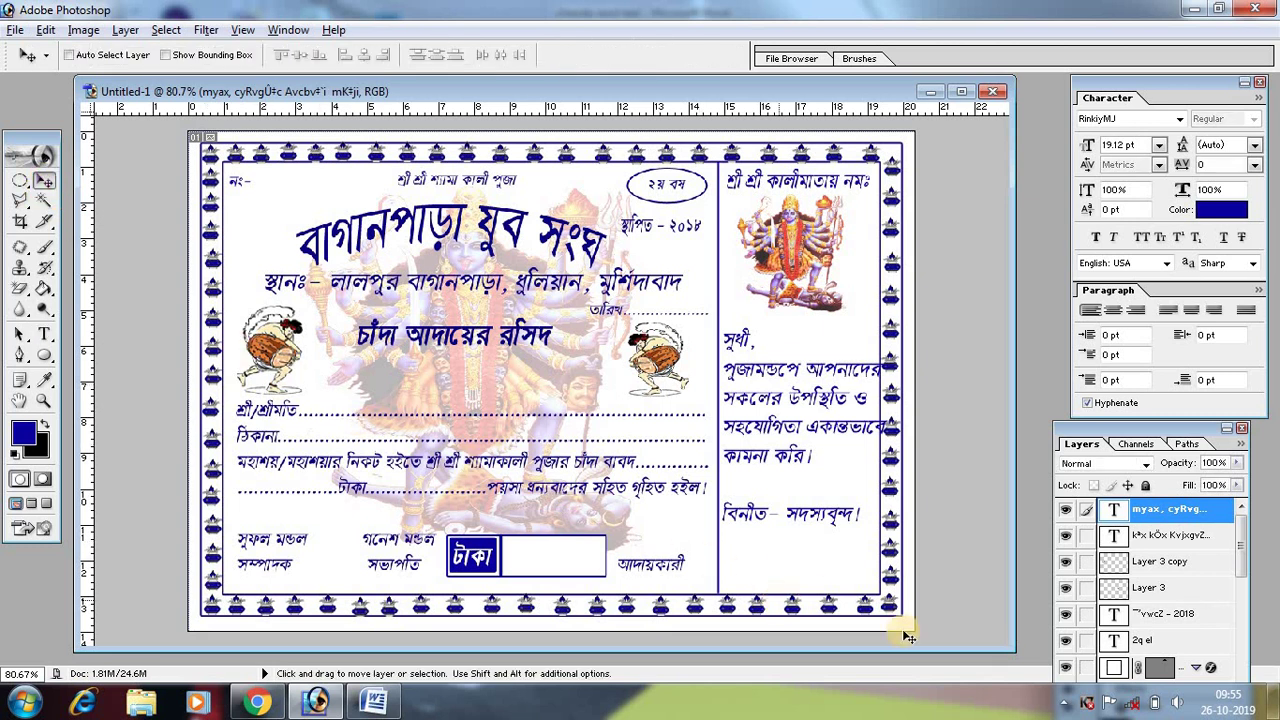
pyautogui.hotkey('ctrl', 't')
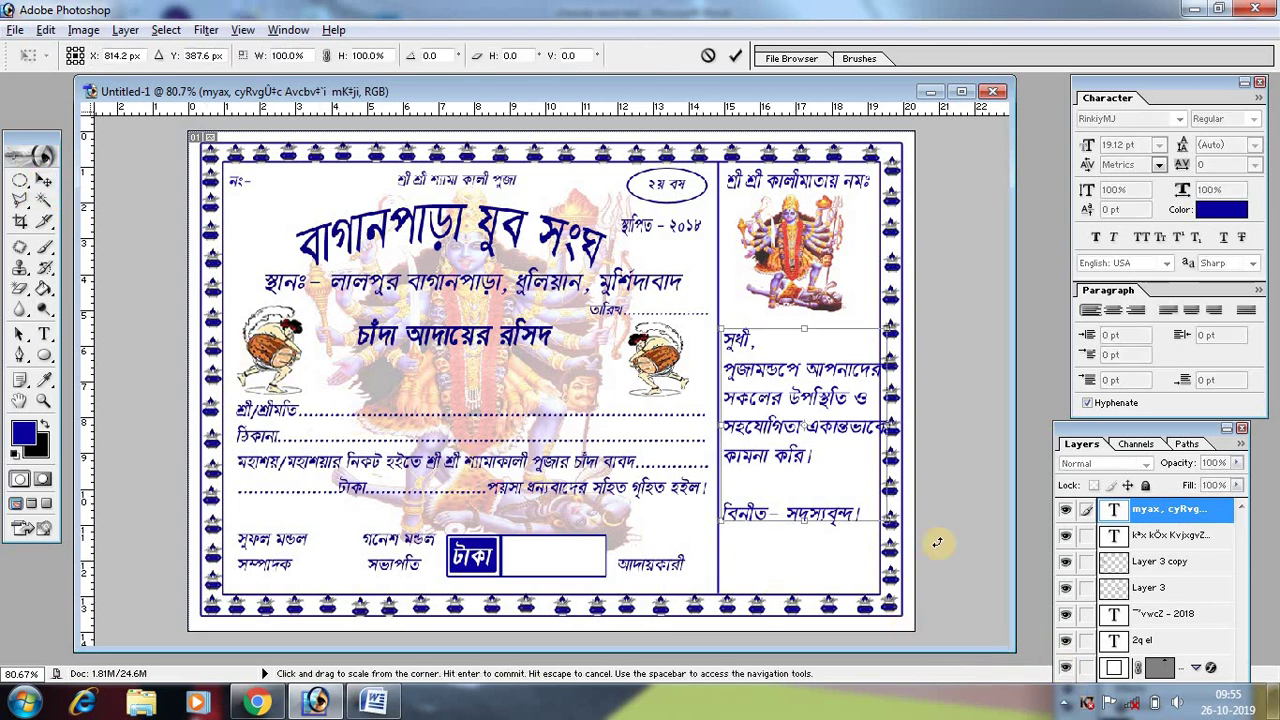
pyautogui.moveTo(884, 523); pyautogui.dragTo(870, 572)
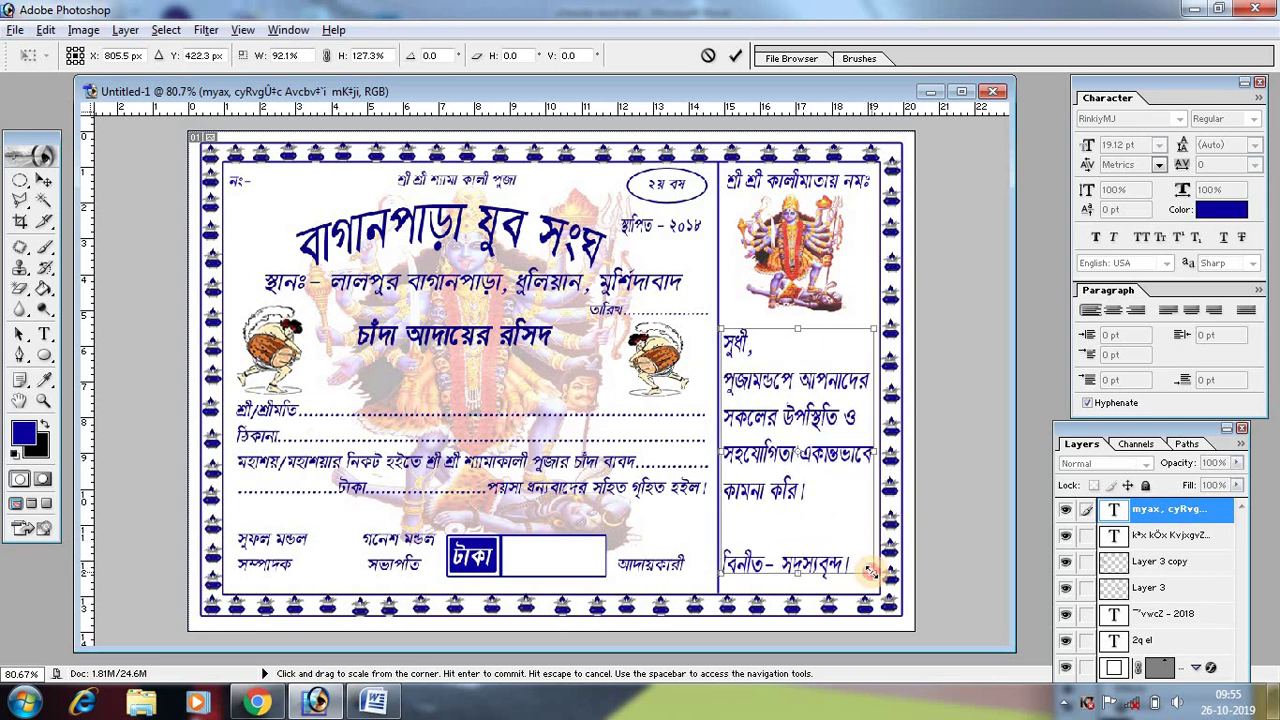
pyautogui.press('Return')
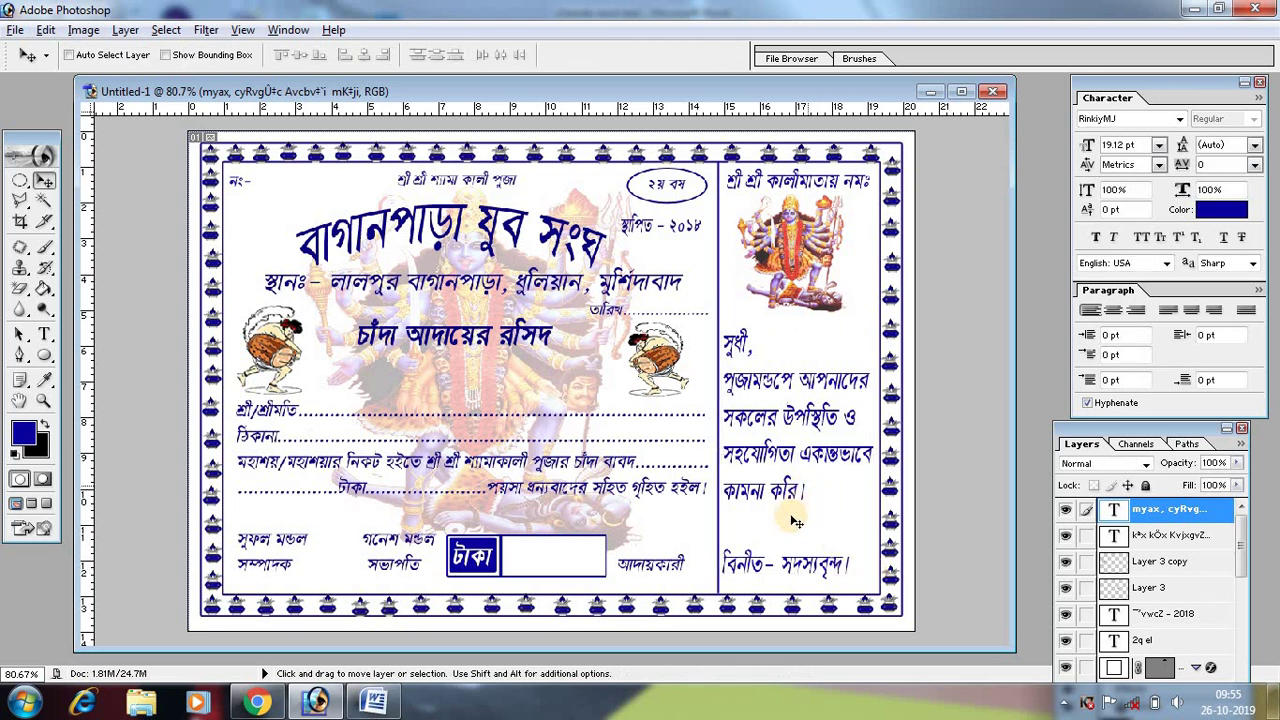
pyautogui.moveTo(771, 423); pyautogui.dragTo(771, 429)
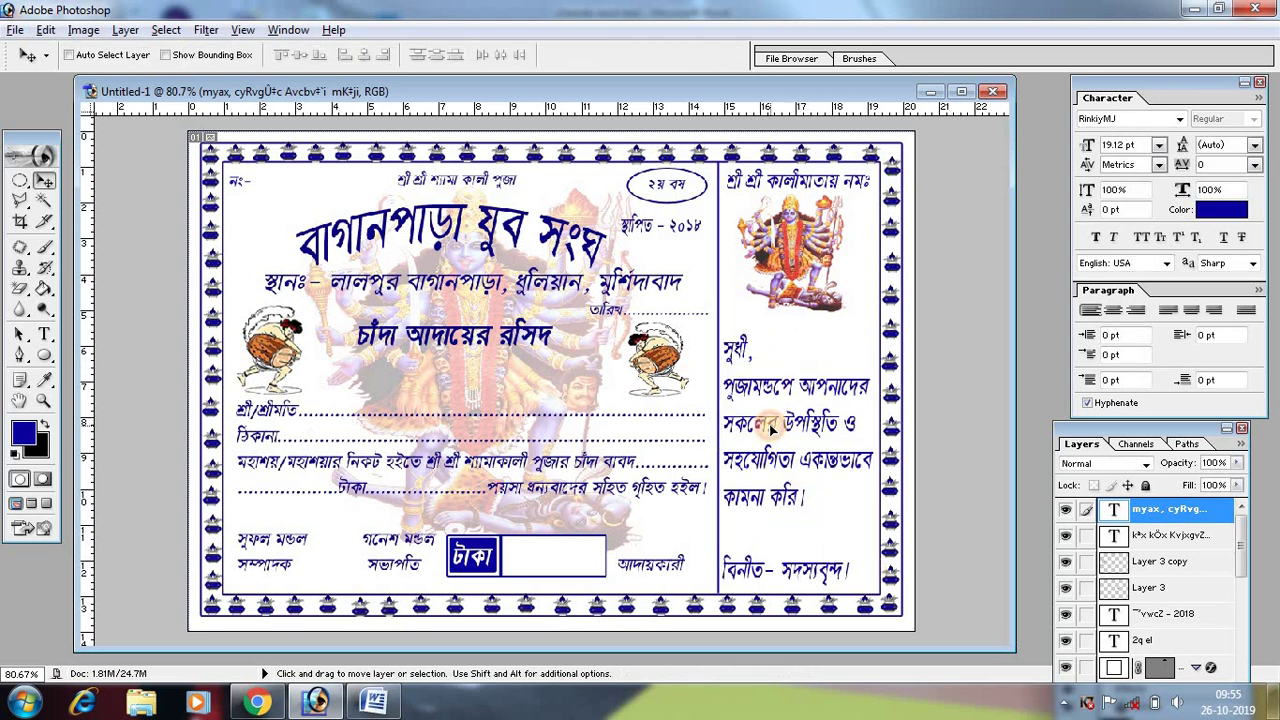
pyautogui.rightClick(796, 254)
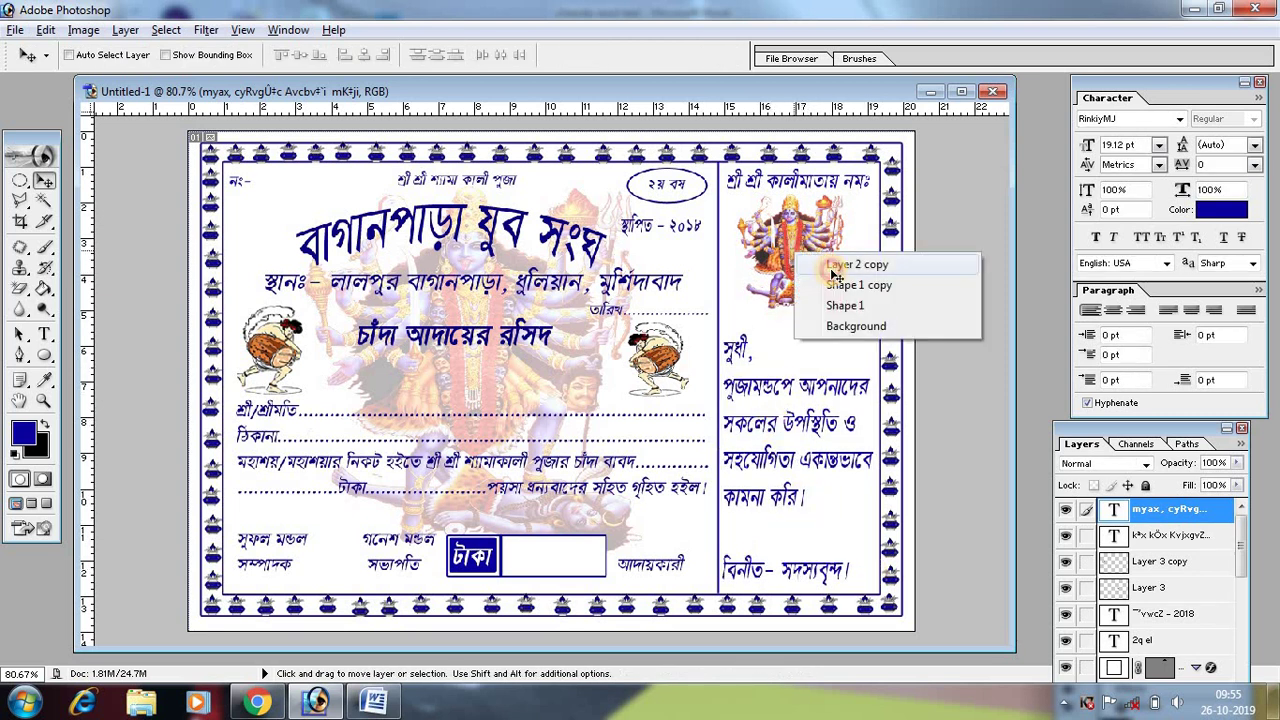
pyautogui.click(833, 265)
pyautogui.hotkey('ctrl', 't')
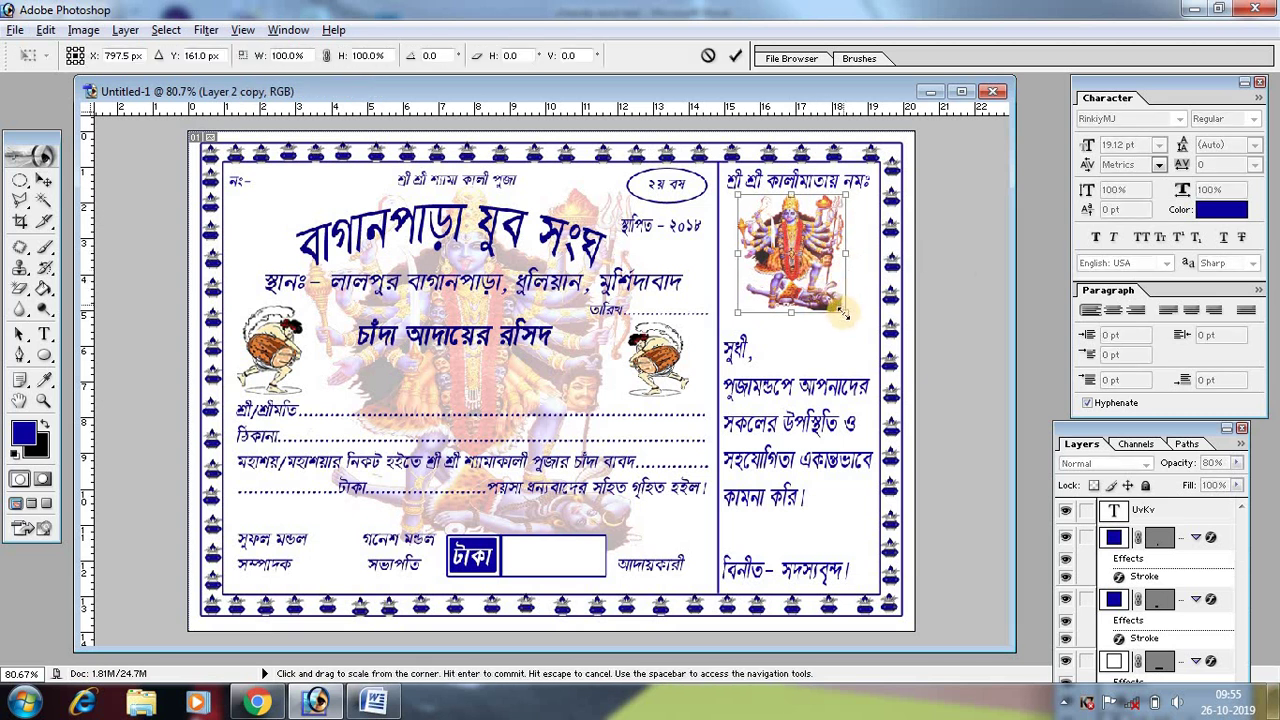
pyautogui.moveTo(845, 312); pyautogui.dragTo(861, 342)
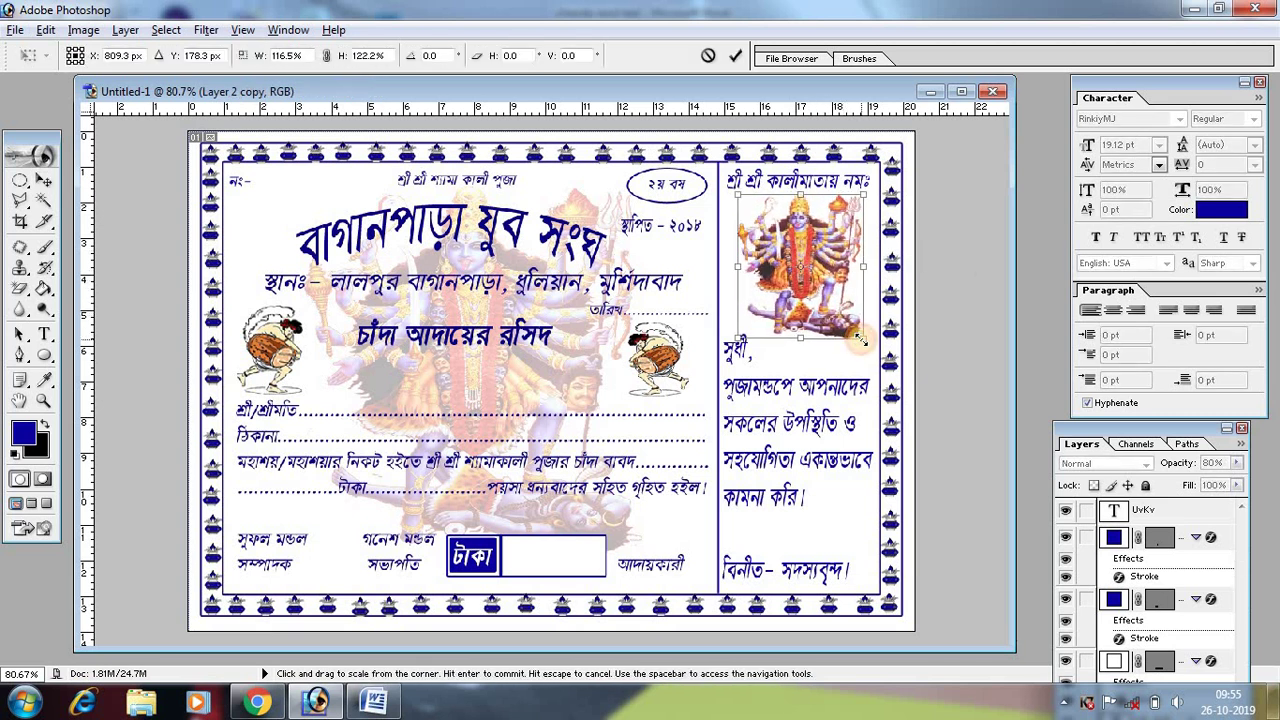
pyautogui.press('Return')
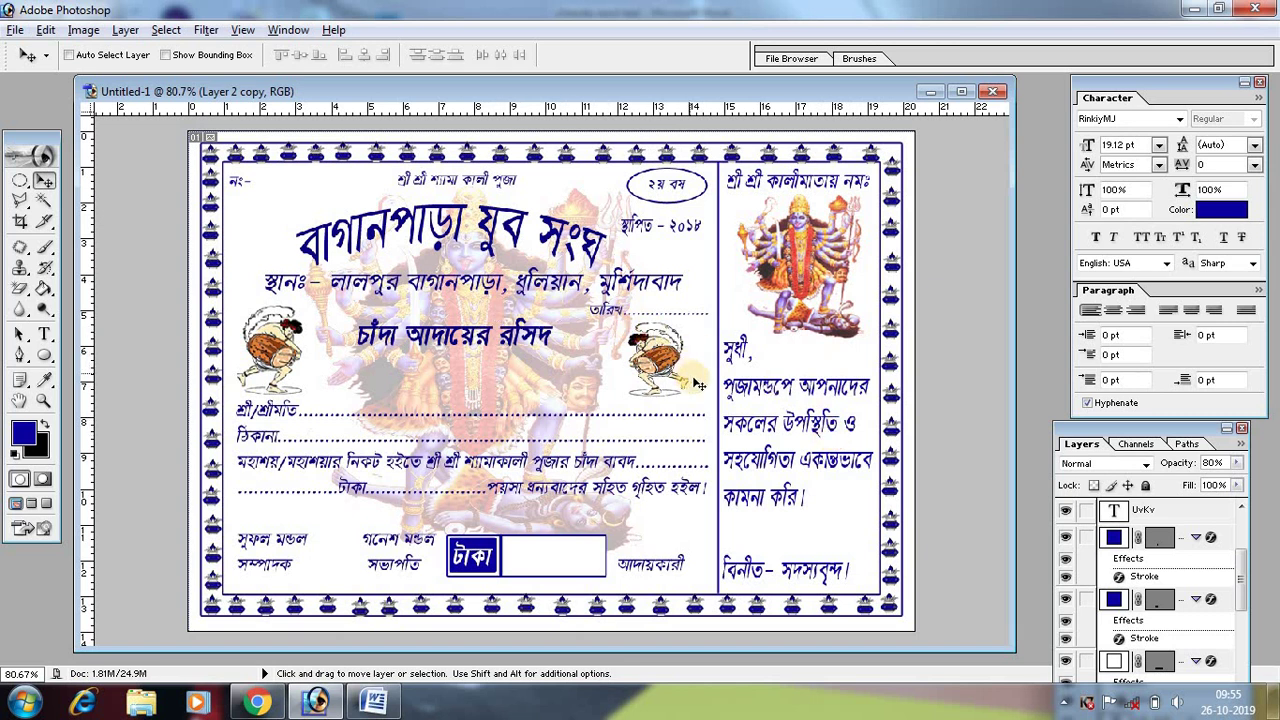
pyautogui.click(724, 426)
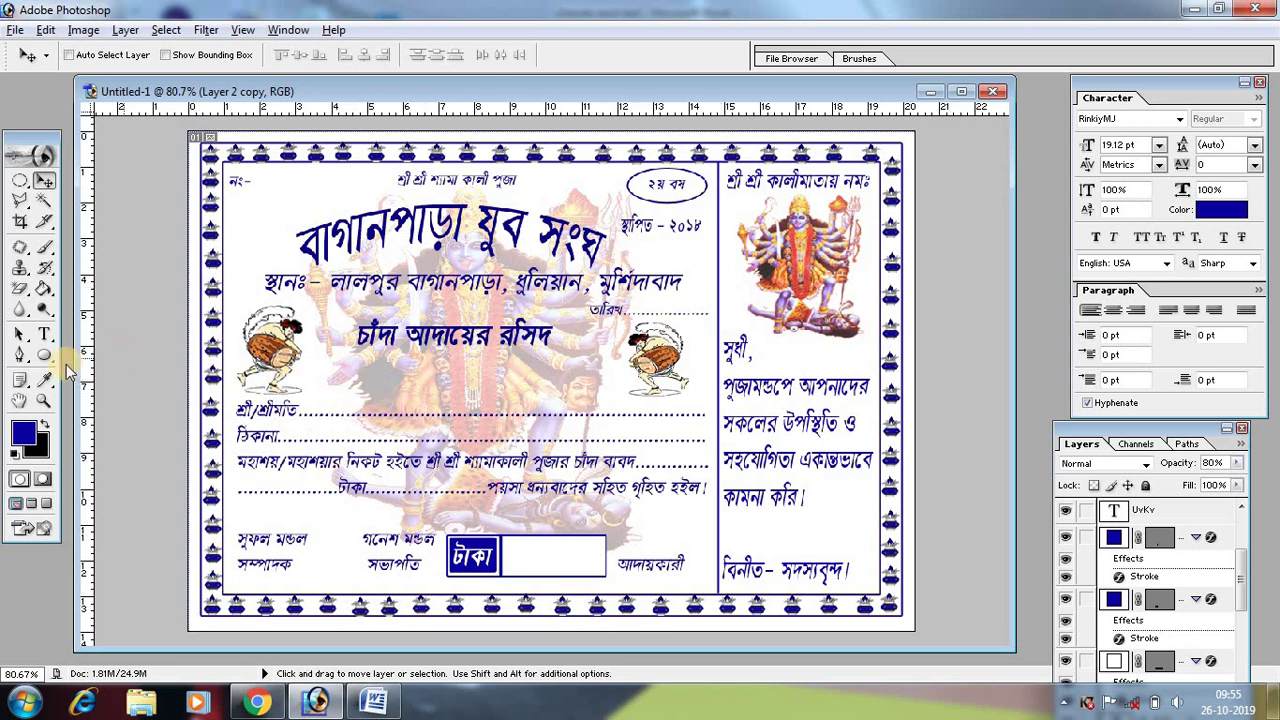
# Draw a solid blue rectangle over the heading চাঁদা আদায়ের রসিদ.
pyautogui.click(45, 356)
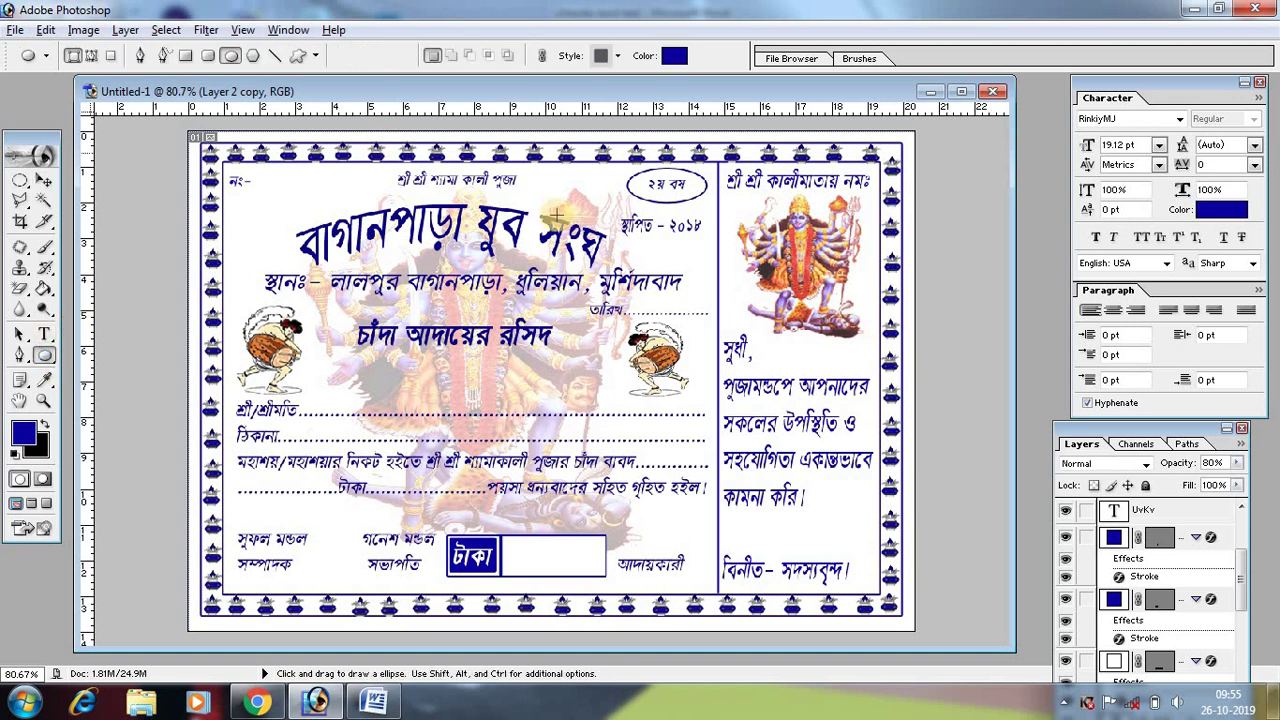
pyautogui.click(186, 56)
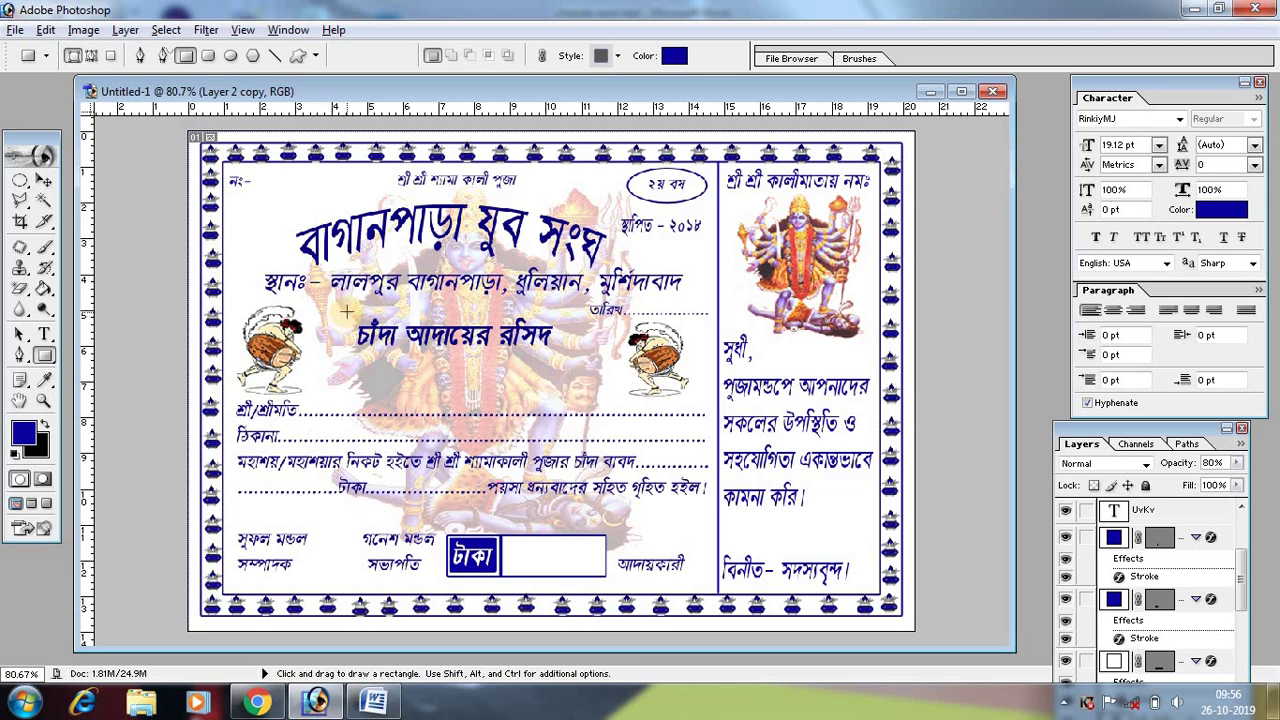
pyautogui.moveTo(346, 311); pyautogui.dragTo(568, 357)
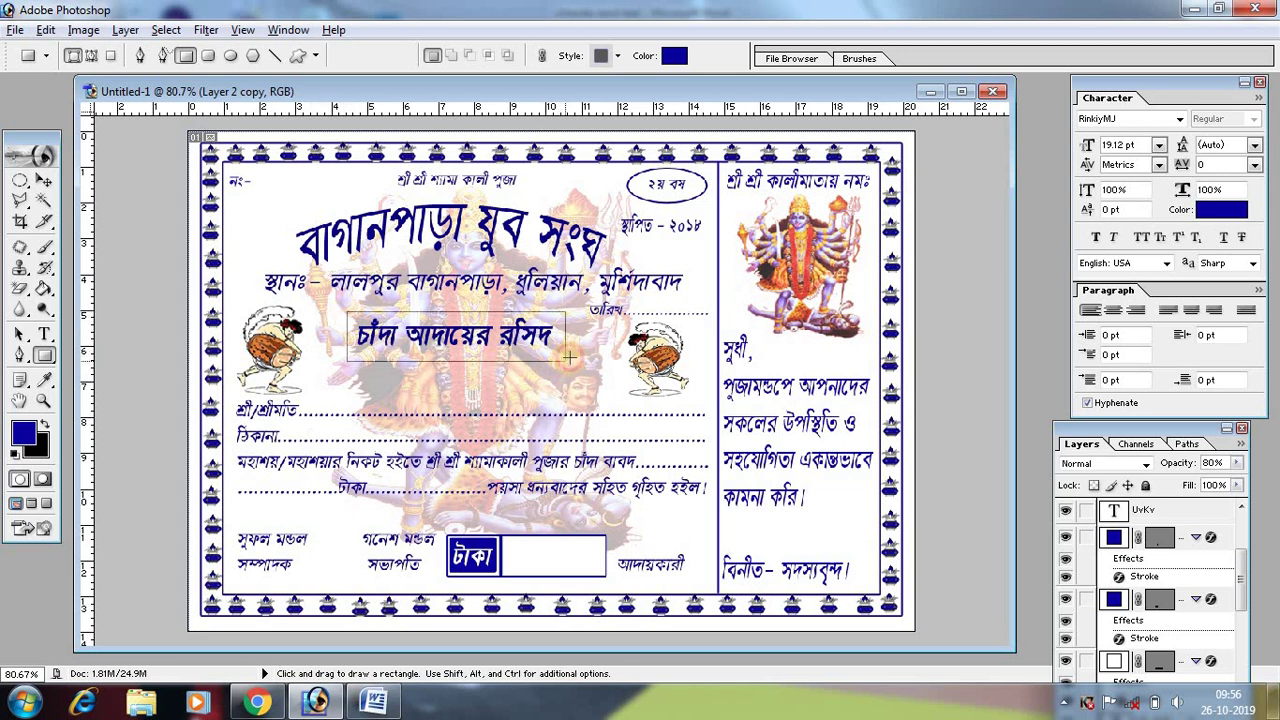
pyautogui.moveTo(568, 357); pyautogui.dragTo(569, 357)
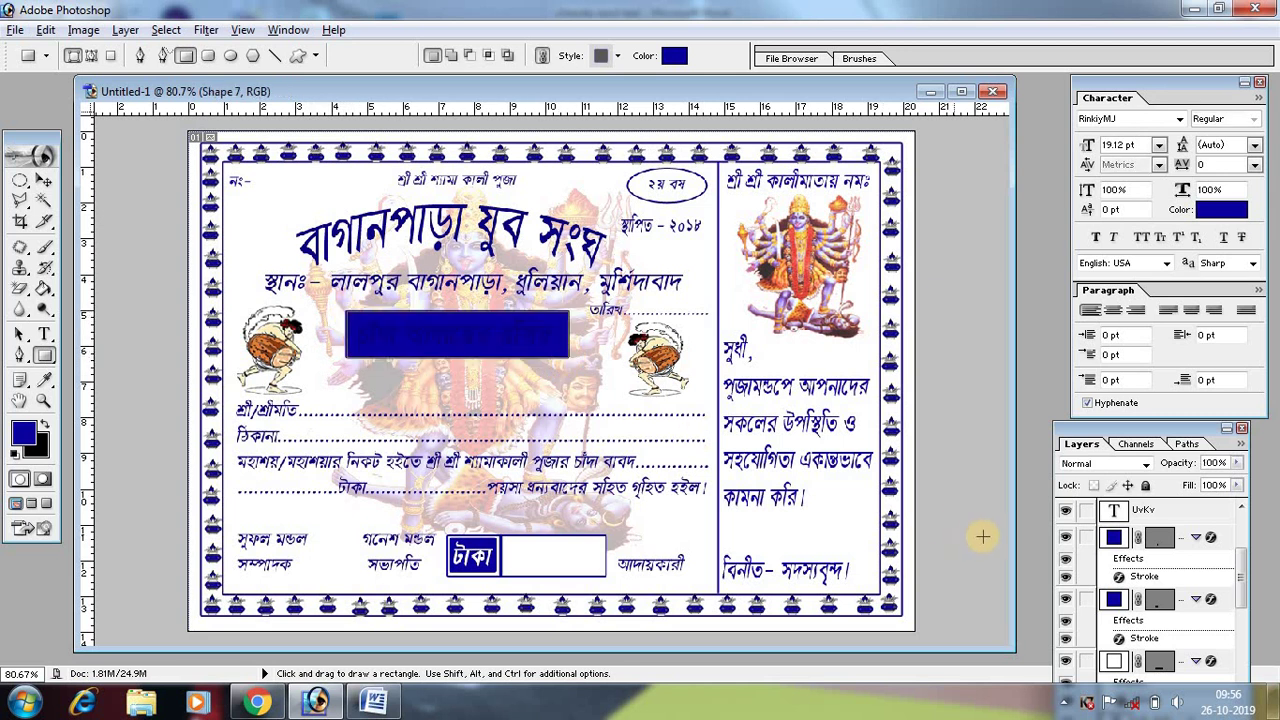
pyautogui.click(1127, 560)
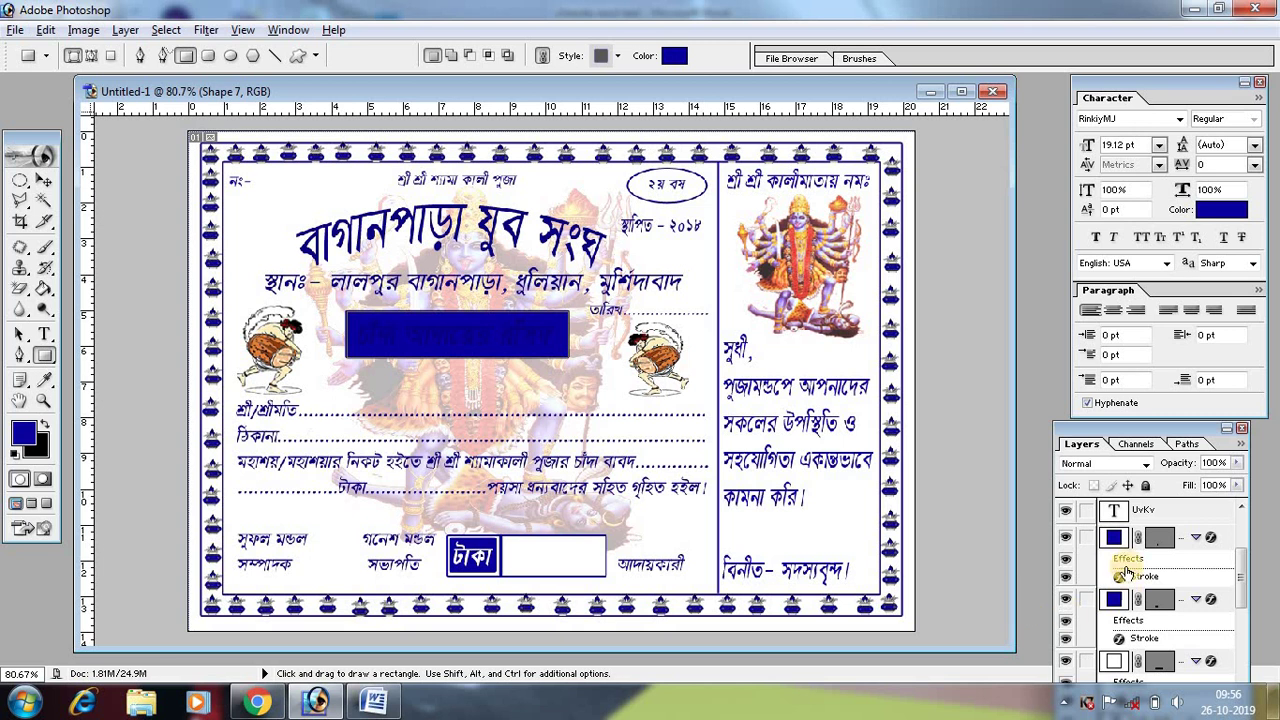
pyautogui.moveTo(1117, 541); pyautogui.dragTo(1118, 542)
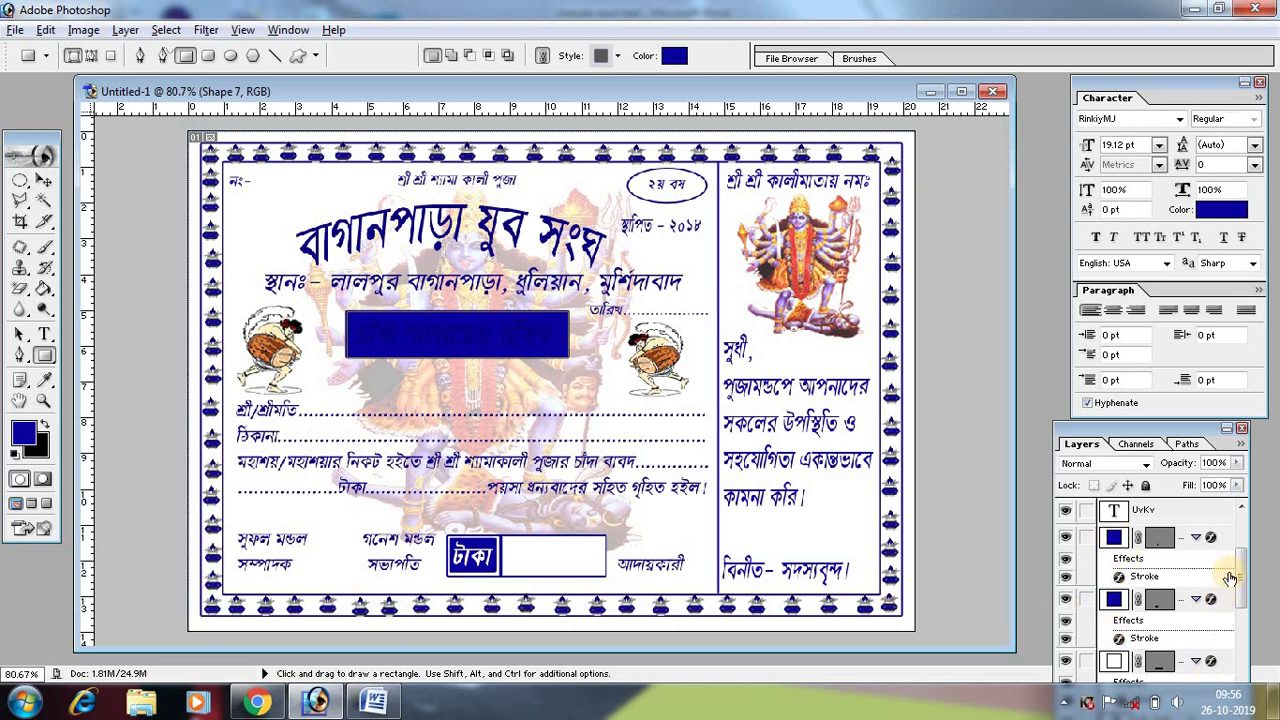
pyautogui.moveTo(1243, 578); pyautogui.dragTo(1242, 512)
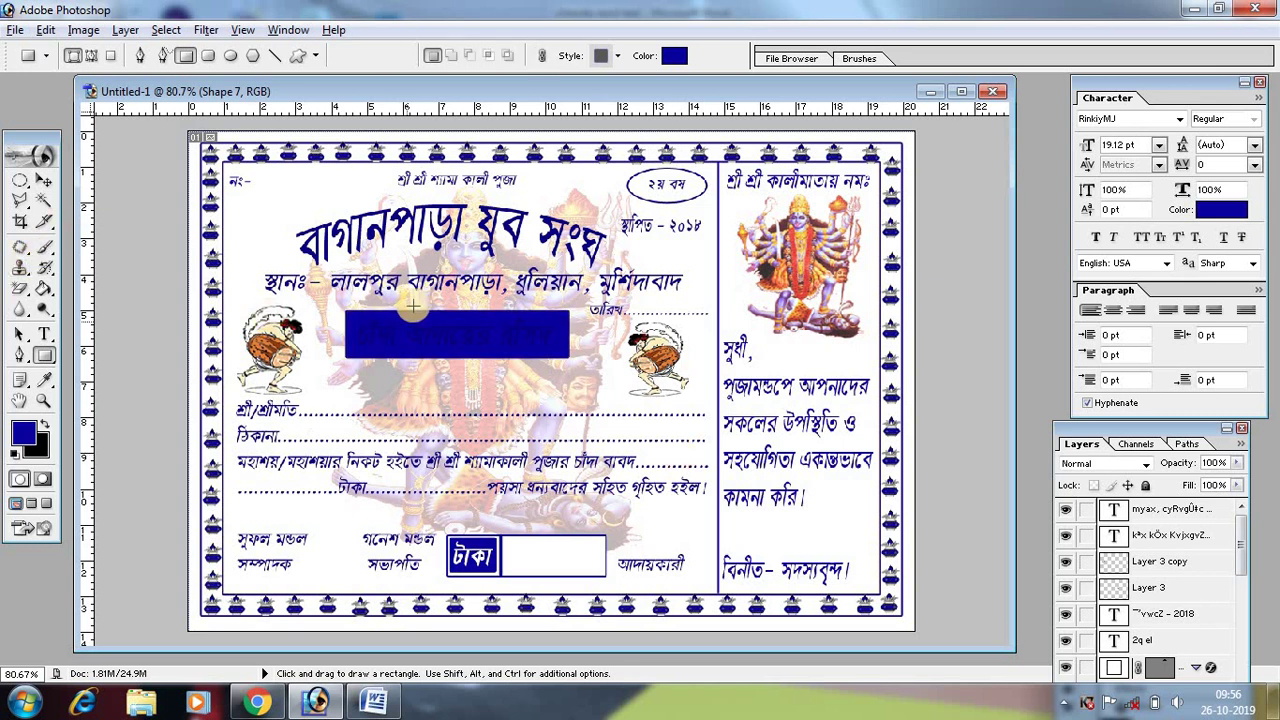
# Select the layer under the heading and browse the Layers panel.
pyautogui.click(44, 180)
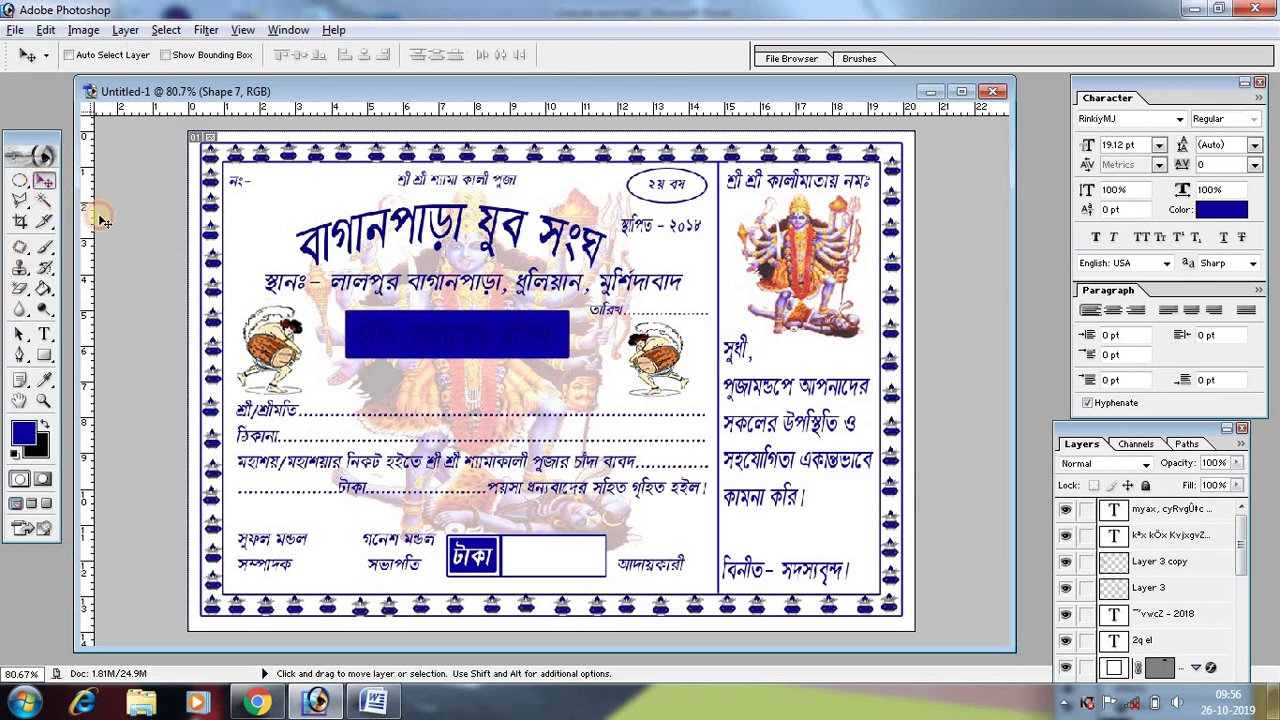
pyautogui.rightClick(446, 340)
pyautogui.click(468, 340)
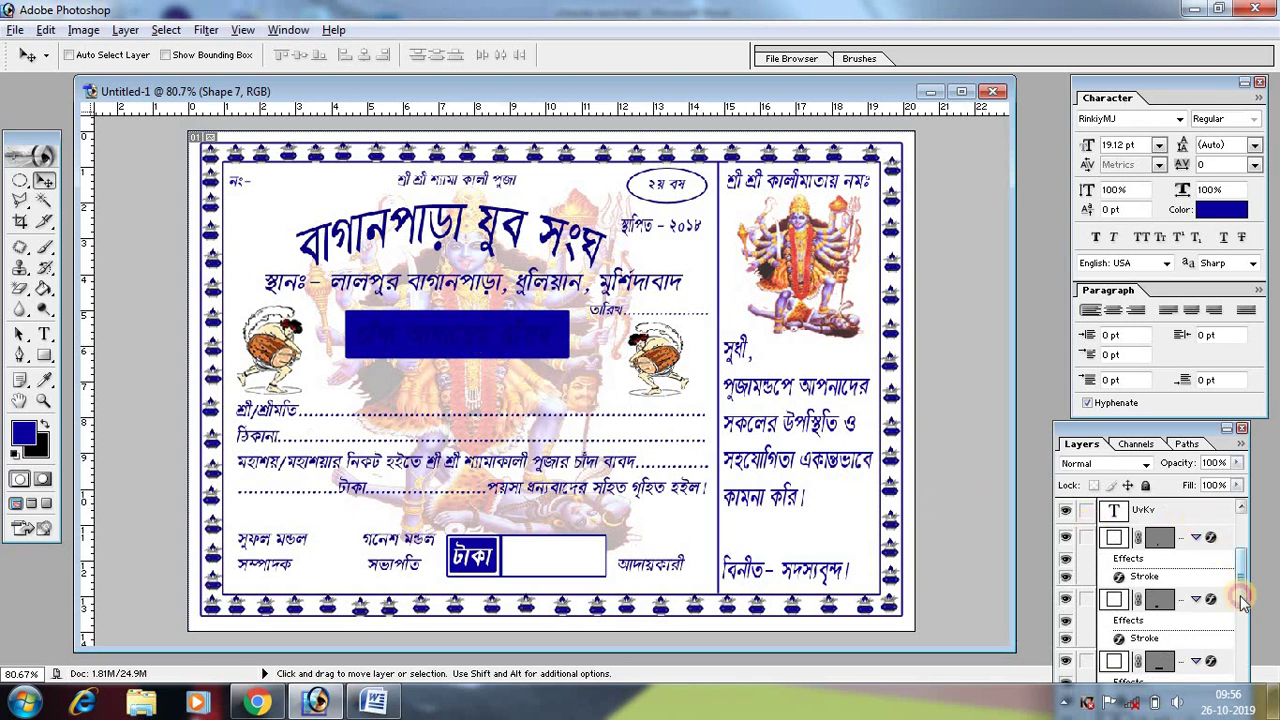
pyautogui.click(1240, 626)
pyautogui.click(1240, 626)
pyautogui.click(1240, 626)
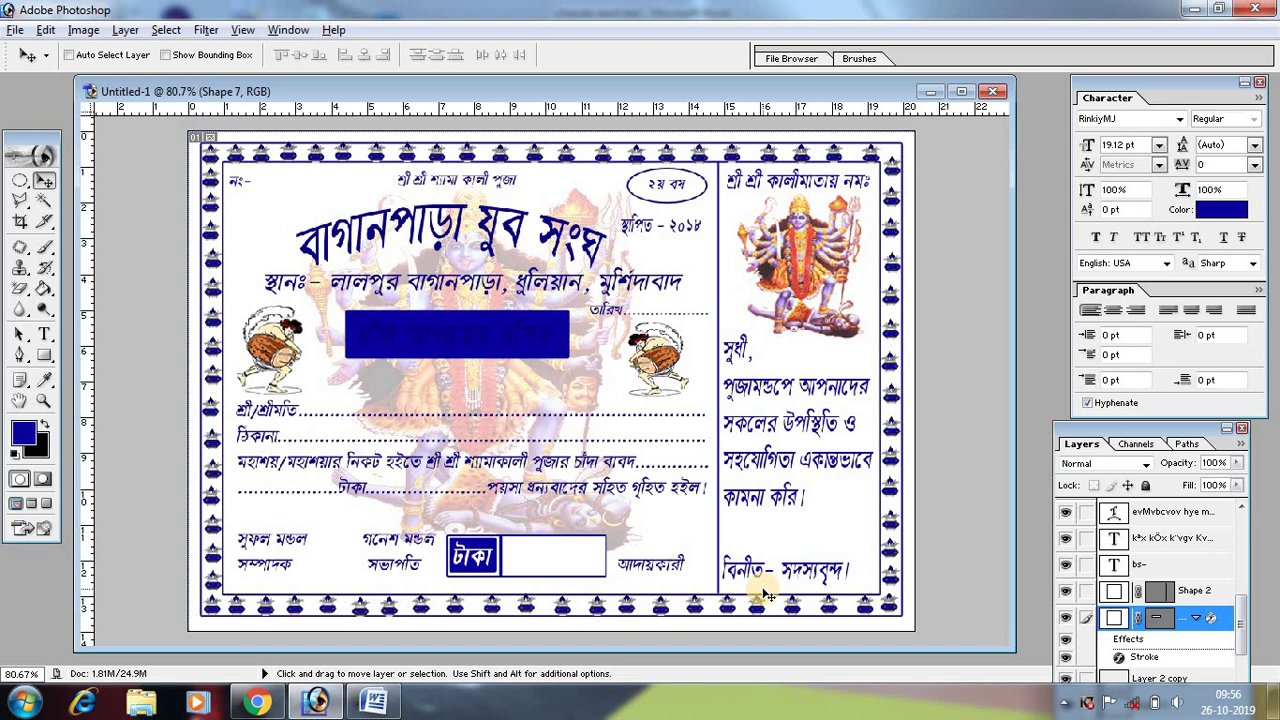
# Delete the solid blue box and select the layer just below the heading text.
pyautogui.press('Delete')
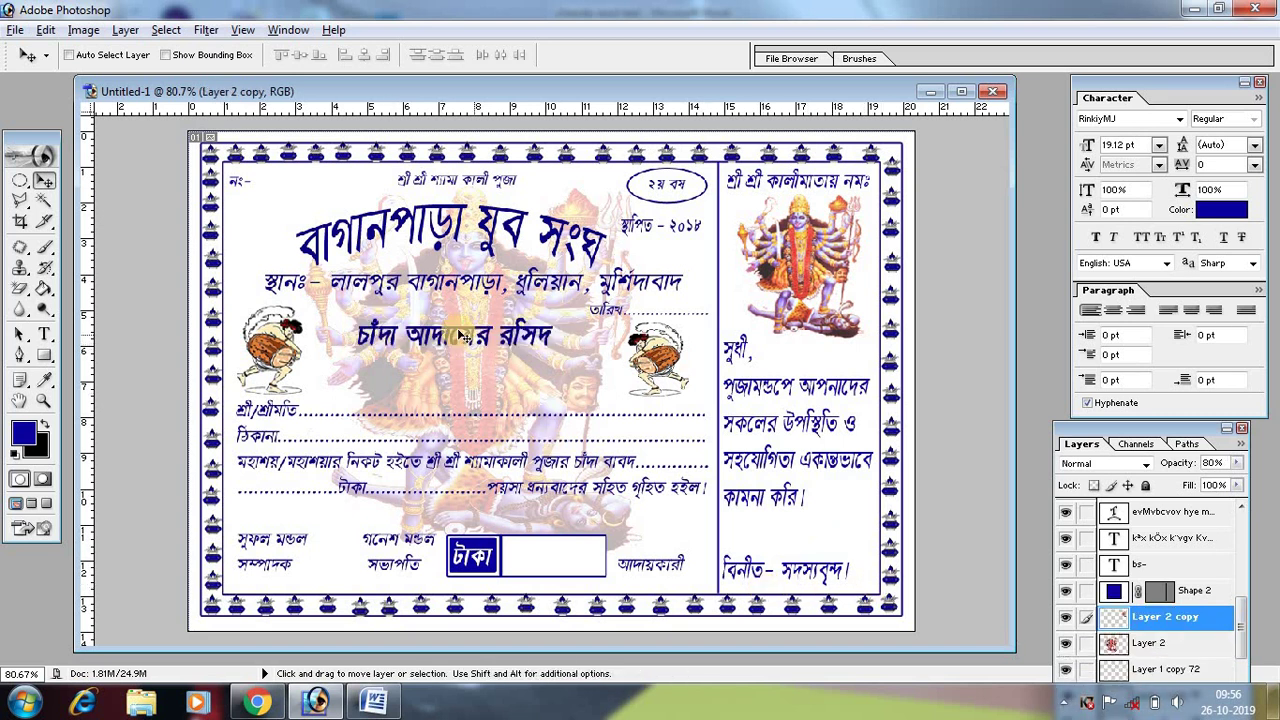
pyautogui.rightClick(453, 337)
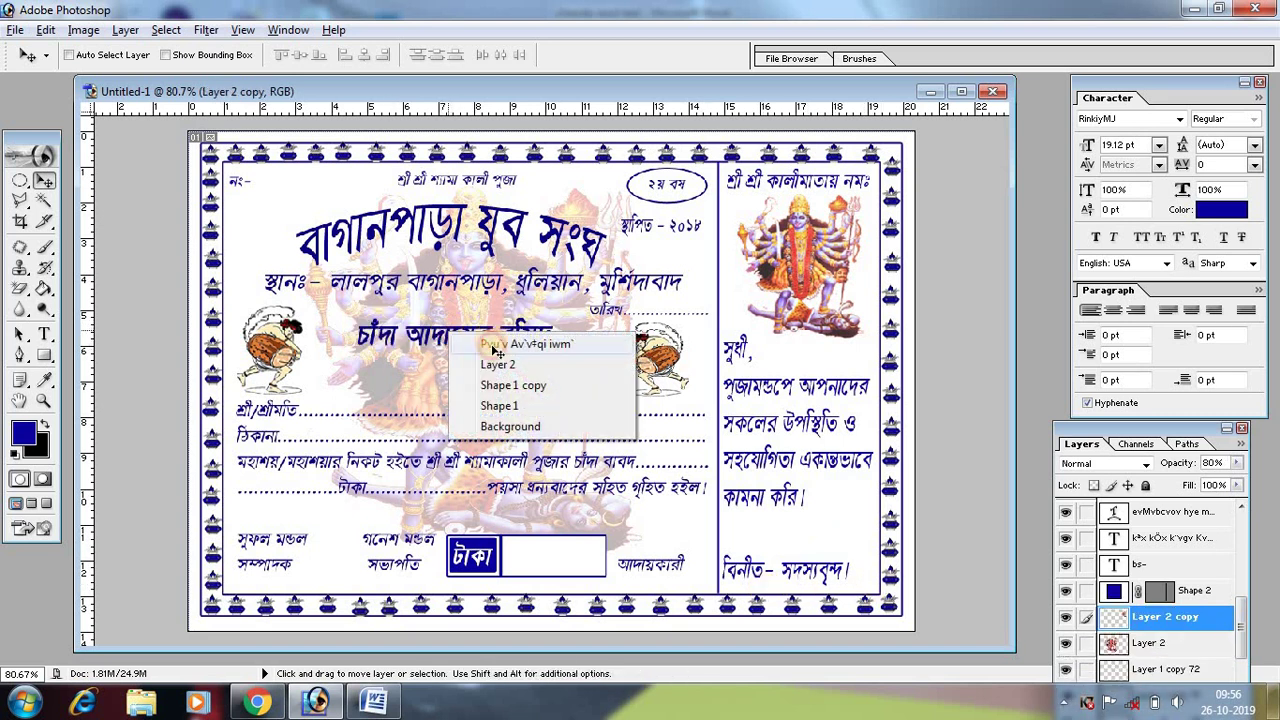
pyautogui.click(488, 344)
pyautogui.click(1140, 536)
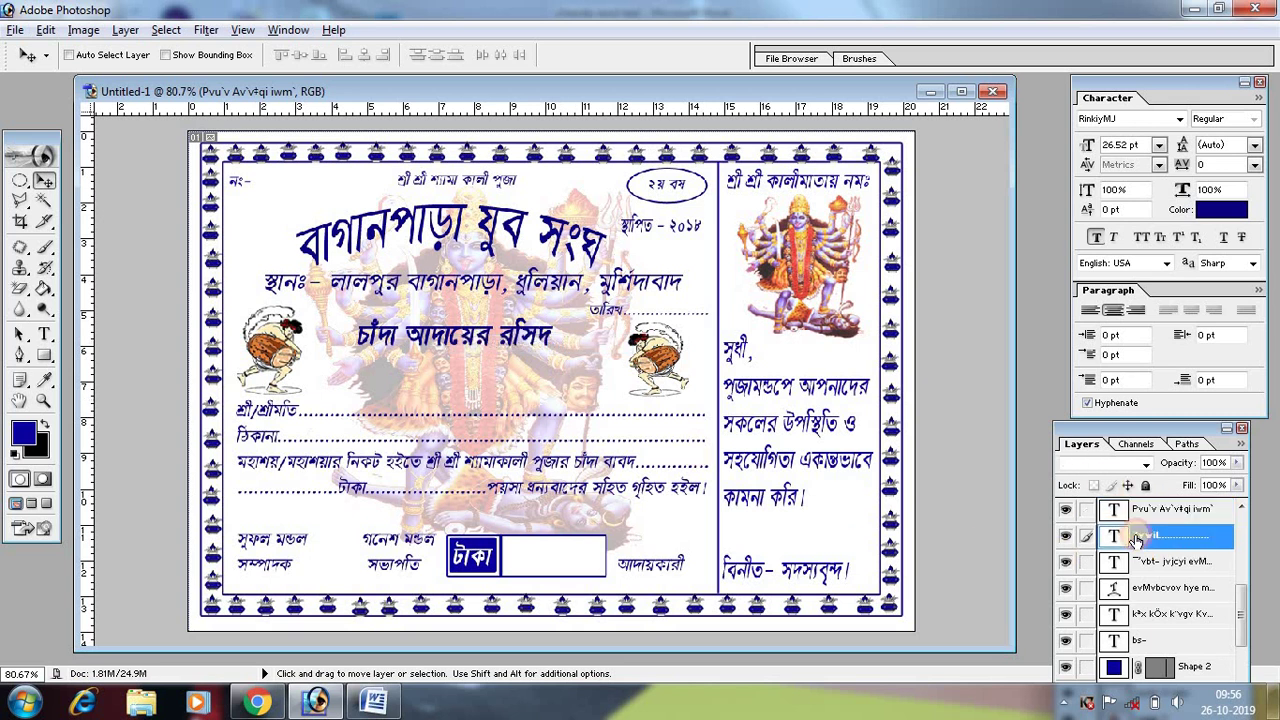
# Draw a new box around চাঁদা আদায়ের রসিদ and set its fill to white.
pyautogui.click(42, 355)
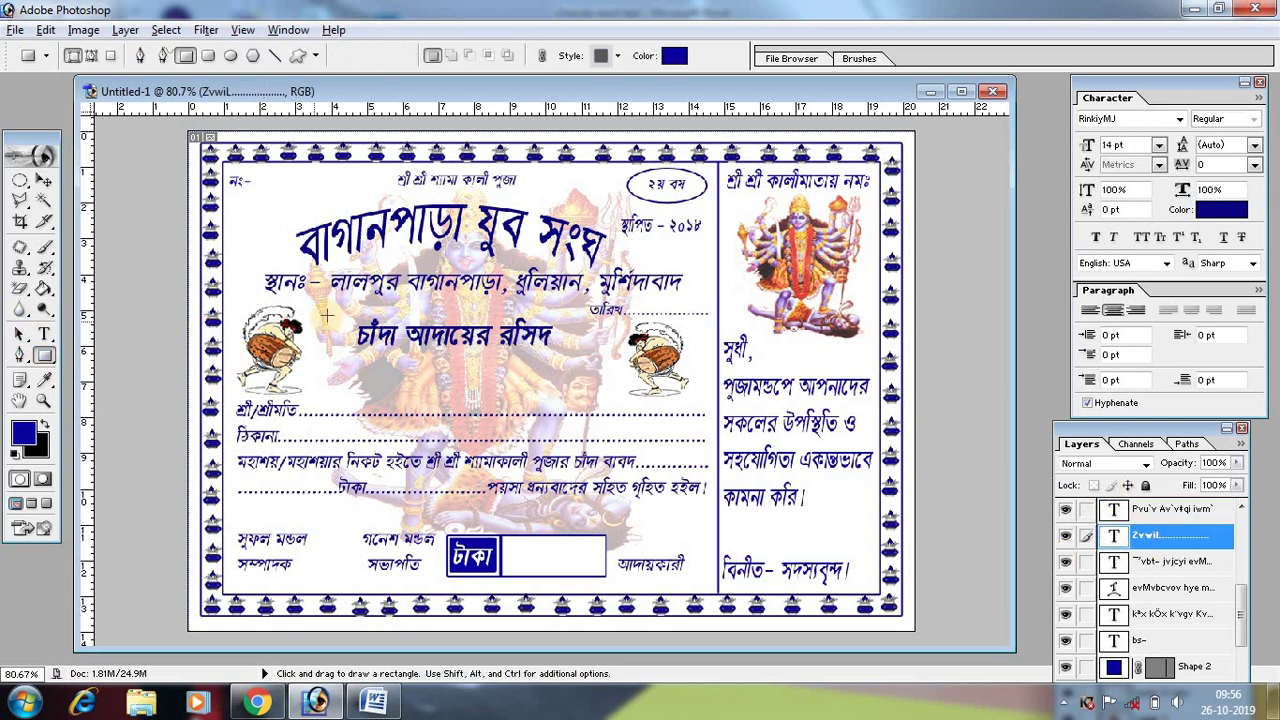
pyautogui.moveTo(346, 313); pyautogui.dragTo(564, 355)
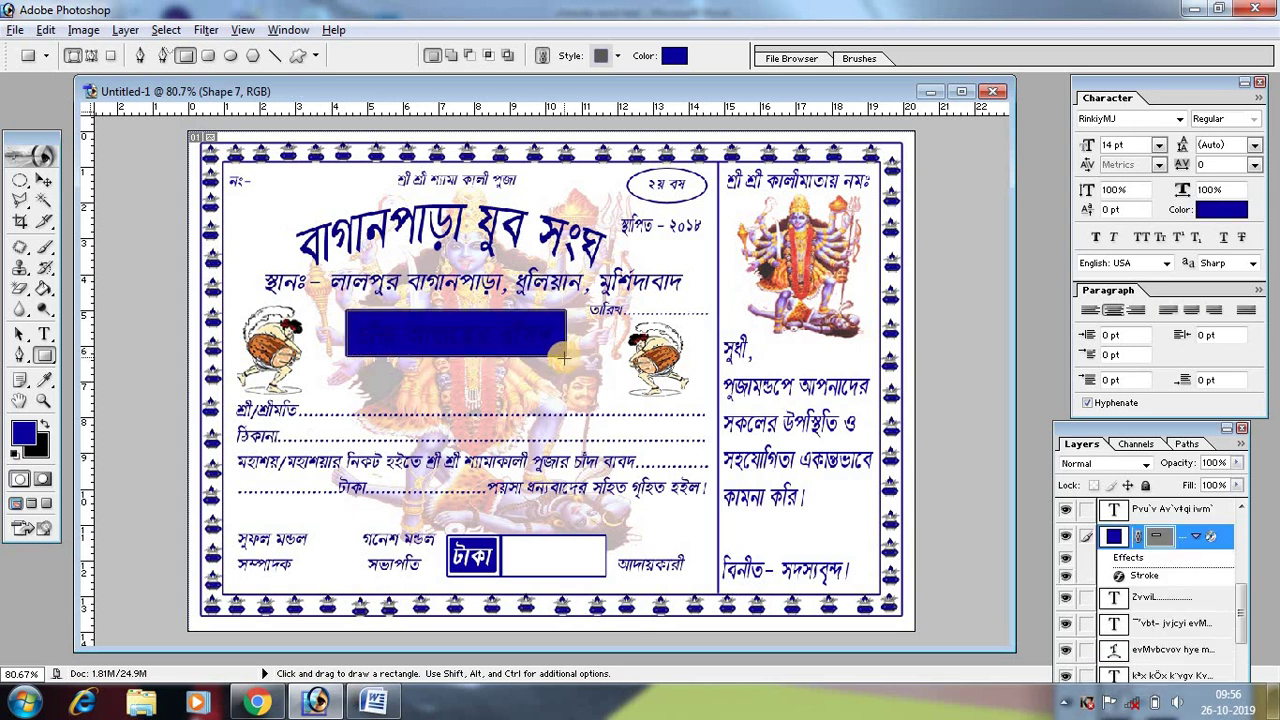
pyautogui.doubleClick(1116, 537)
pyautogui.moveTo(705, 452); pyautogui.dragTo(596, 436)
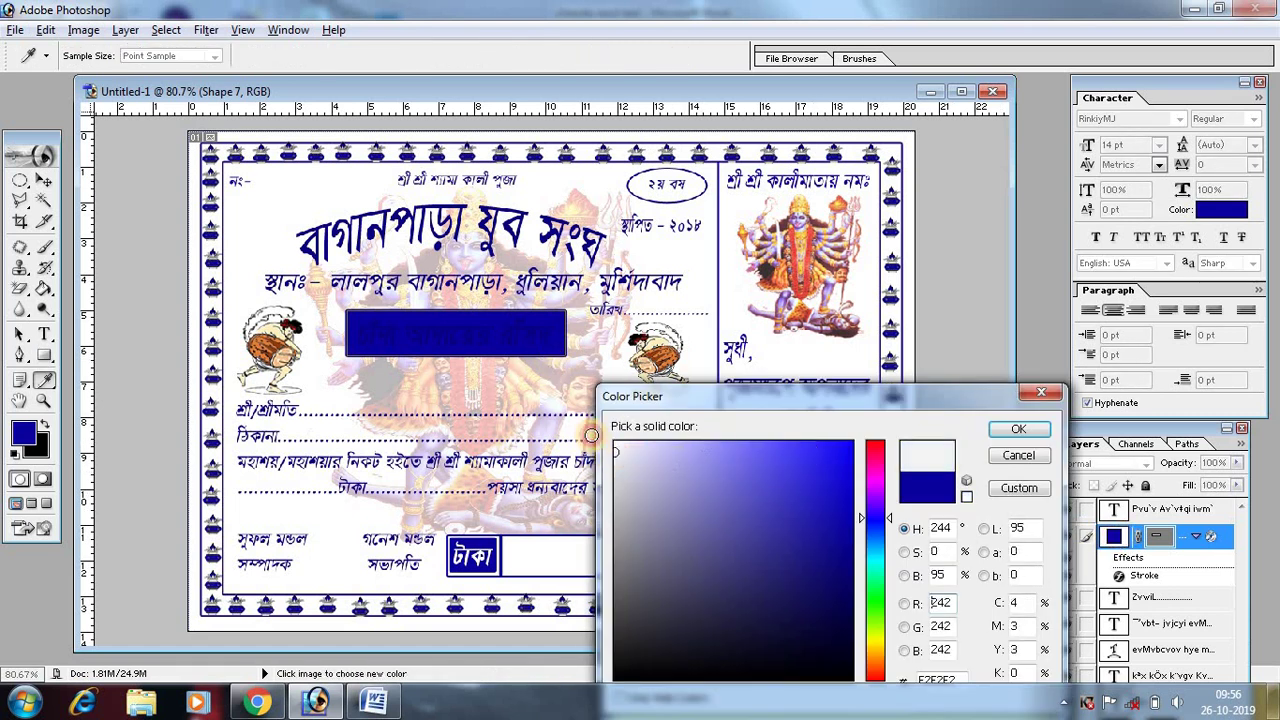
pyautogui.click(1016, 438)
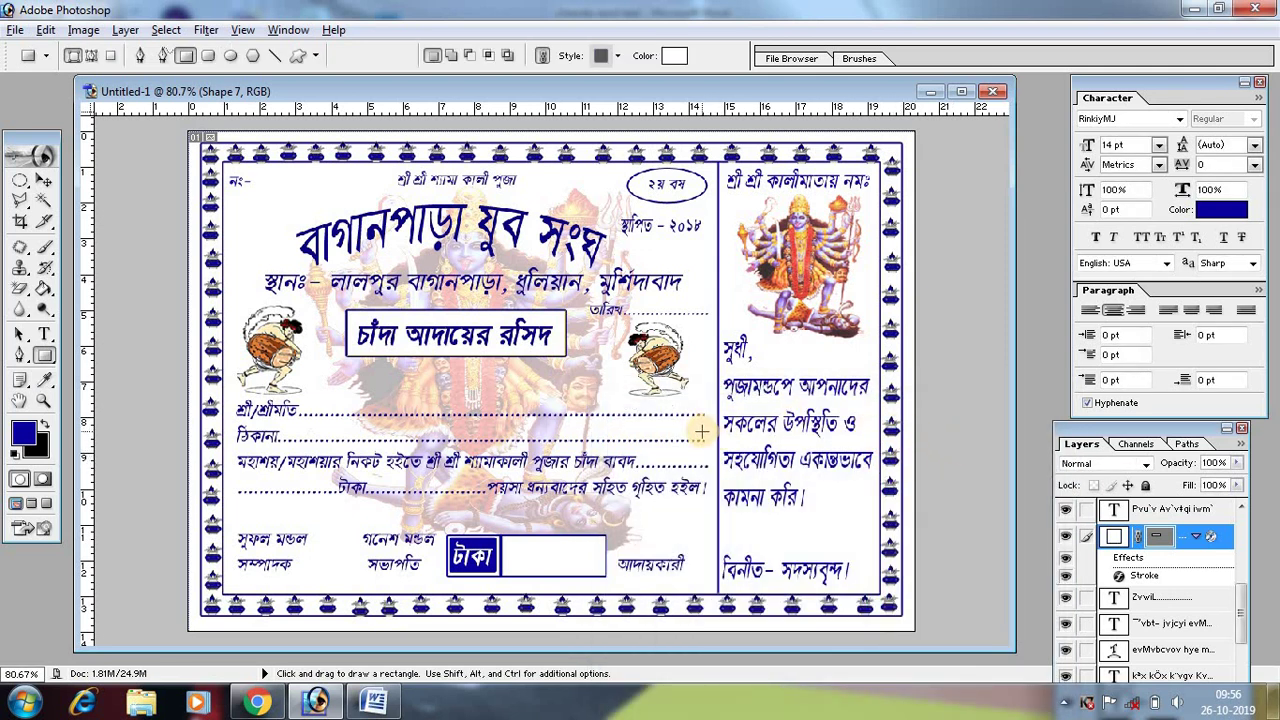
pyautogui.press('Return')
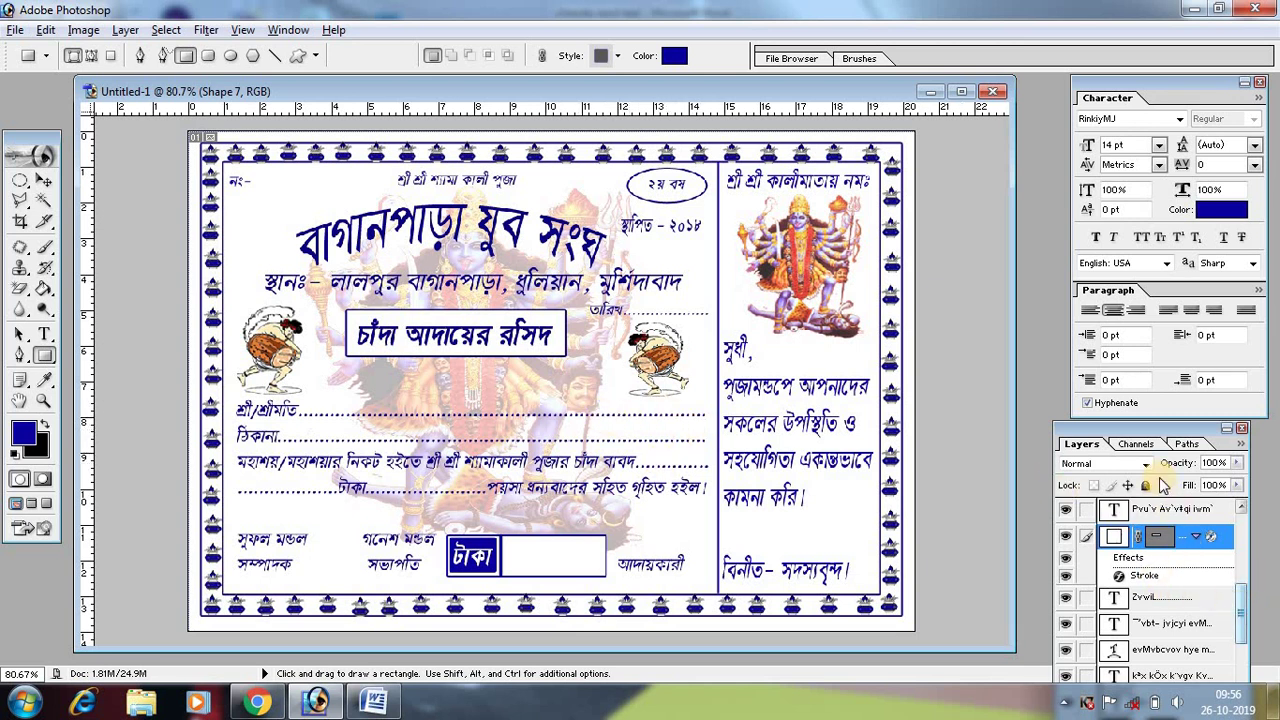
# Enlarge the Layers list and move the heading box layer below Layer 1 copy 68.
pyautogui.click(1093, 239)
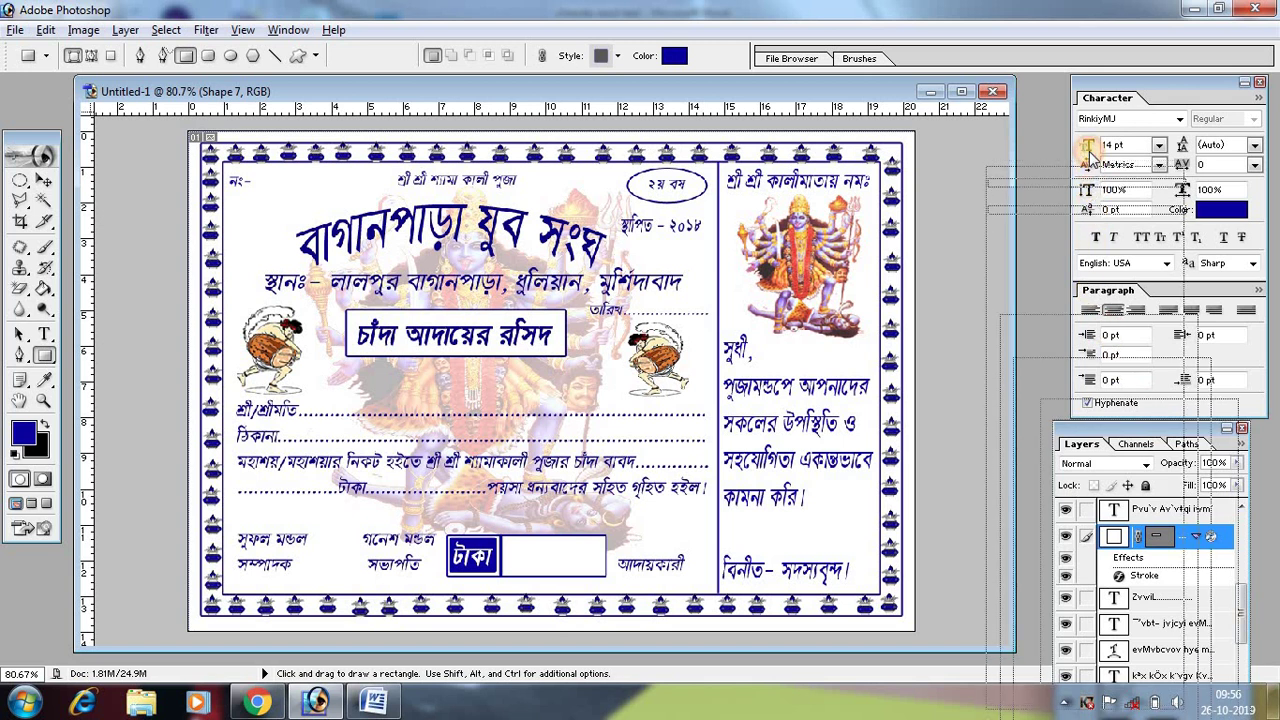
pyautogui.moveTo(1093, 239); pyautogui.dragTo(1090, 150)
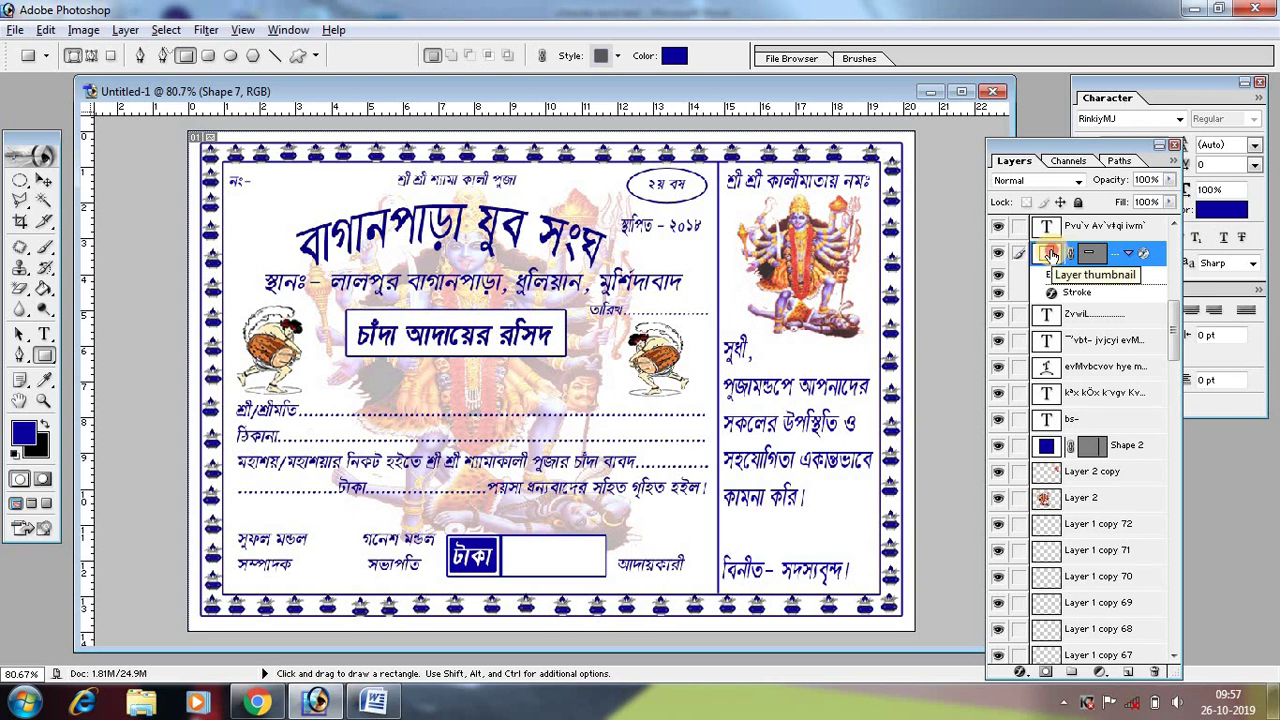
pyautogui.moveTo(1050, 256); pyautogui.dragTo(1066, 648)
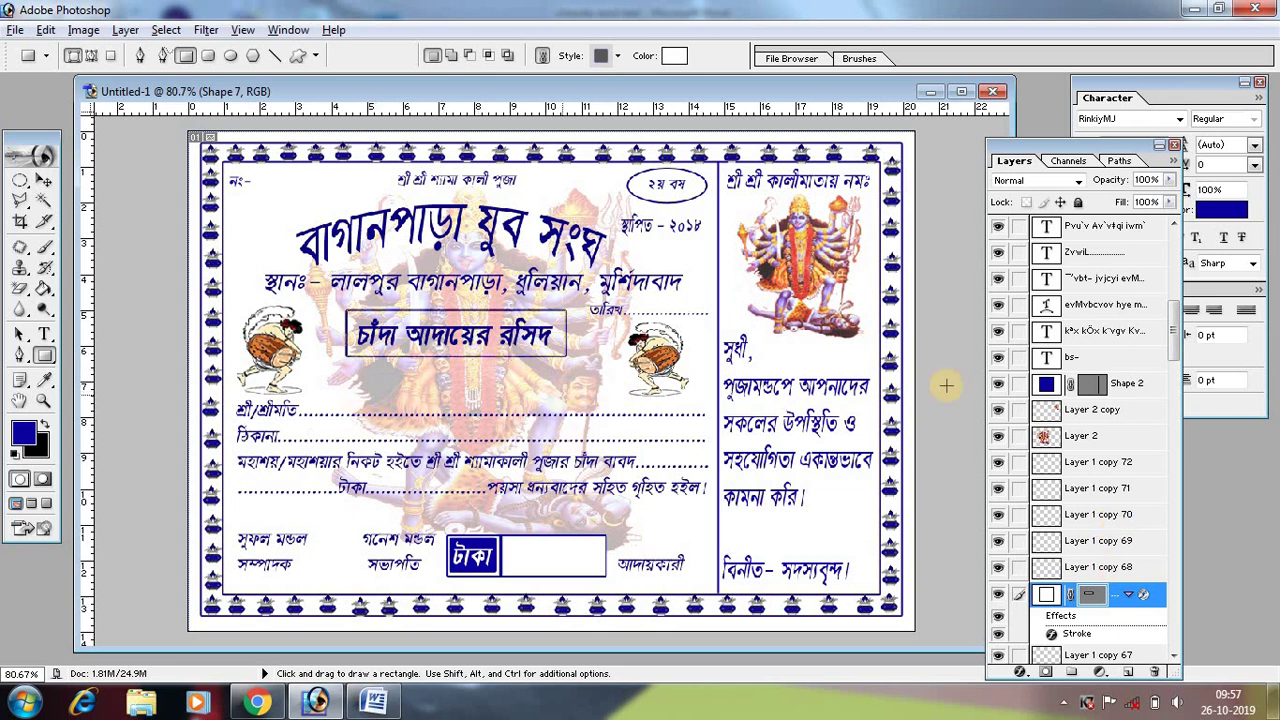
pyautogui.click(44, 181)
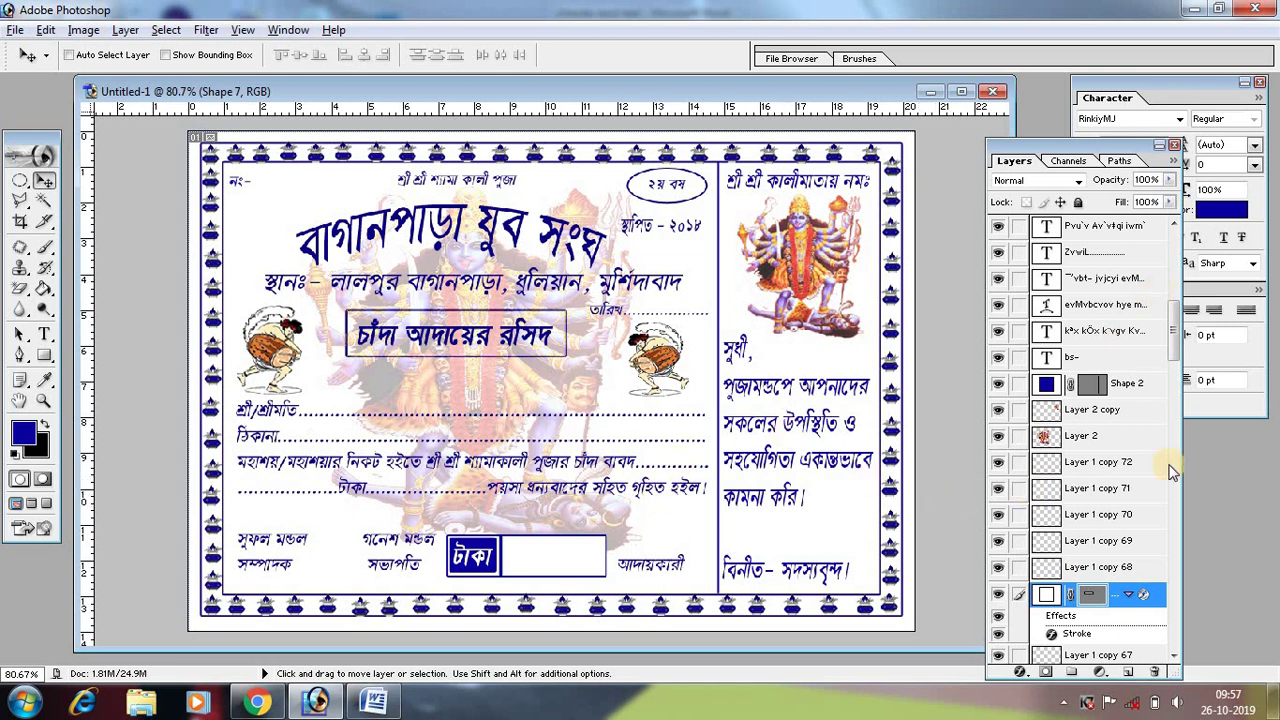
pyautogui.moveTo(1176, 340); pyautogui.dragTo(1179, 613)
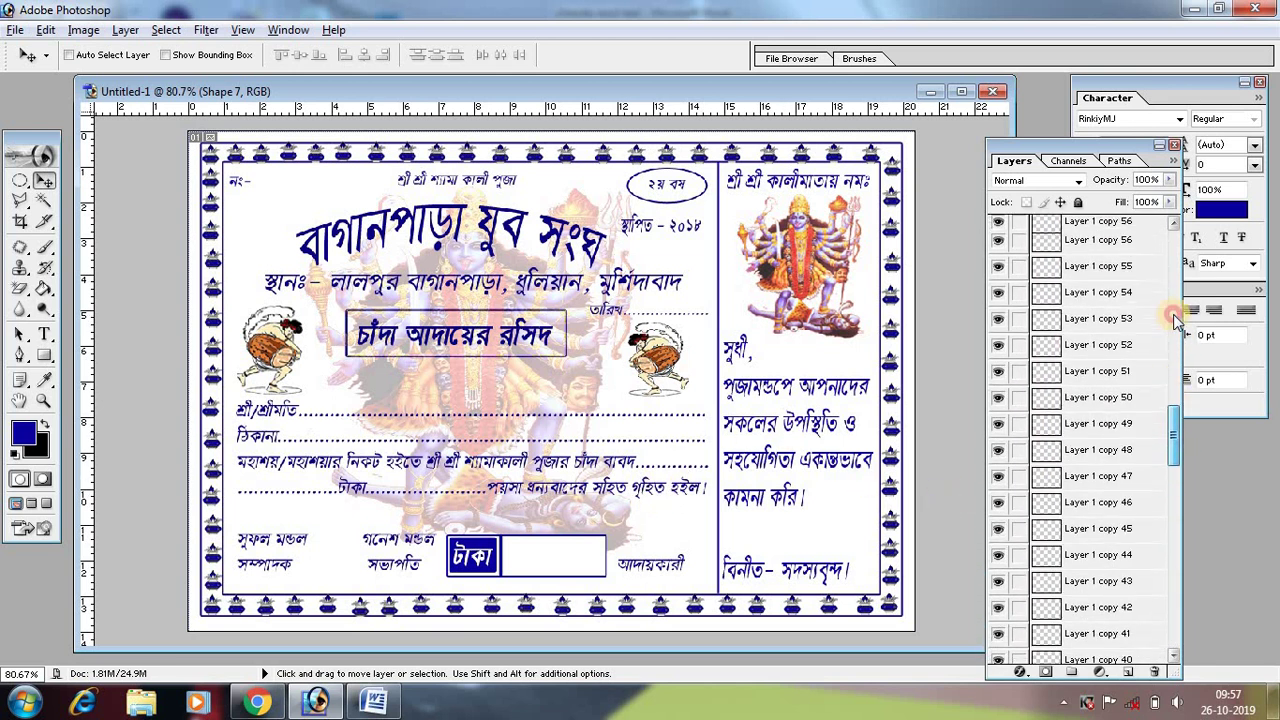
pyautogui.moveTo(1175, 536); pyautogui.dragTo(1177, 251)
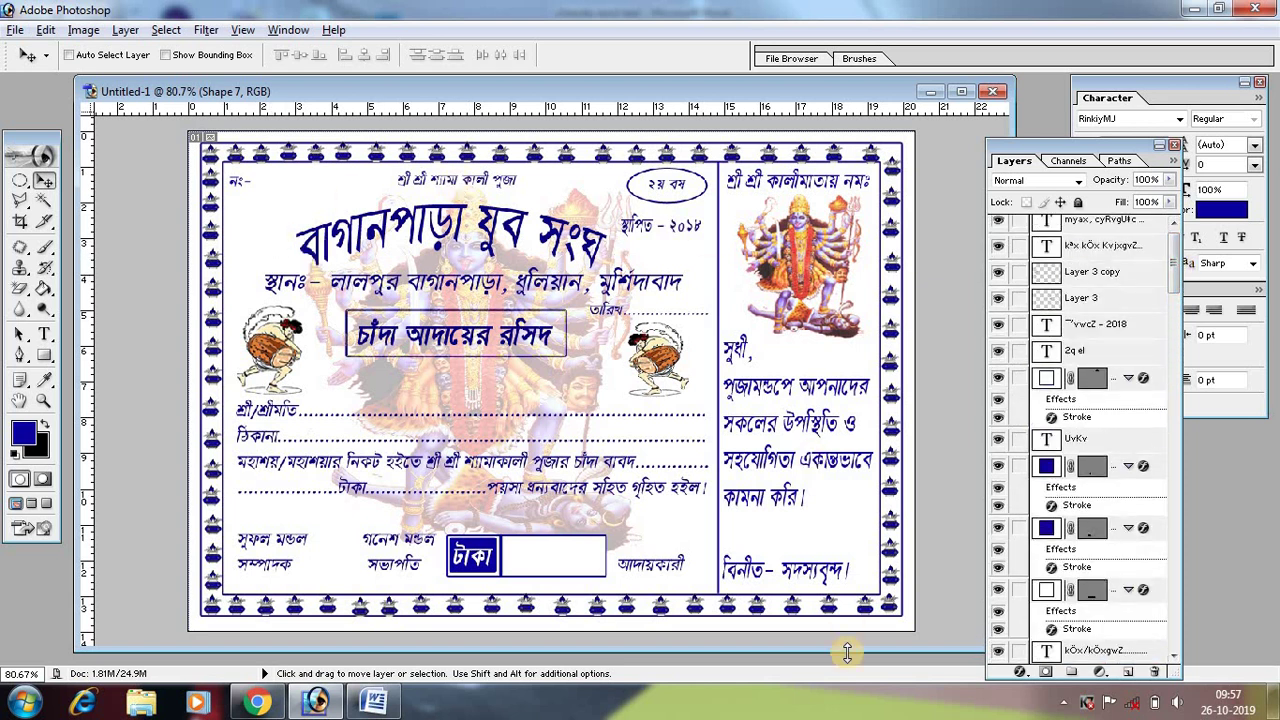